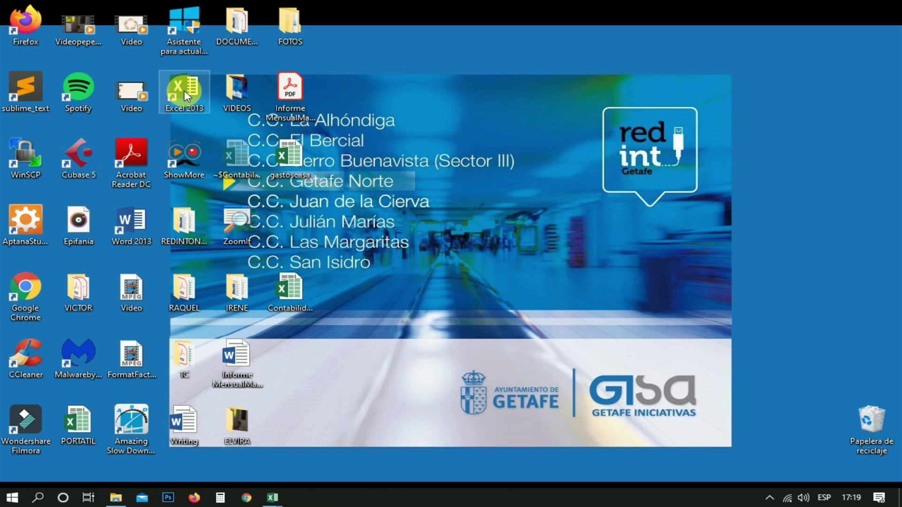
Step: Launch Excel 2013 from the Microsoft Office 2013 folder in the Start menu
click(13, 498)
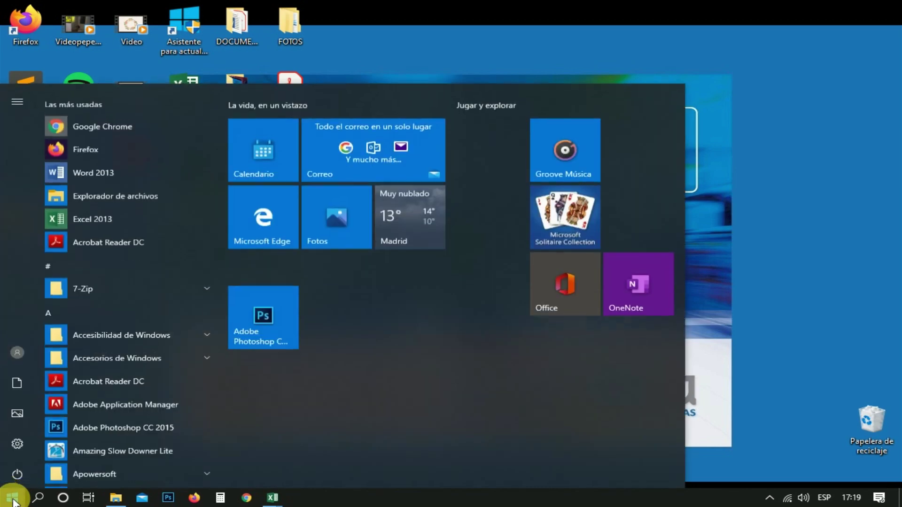
scroll(132, 216, down, 2)
scroll(134, 220, down, 2)
scroll(134, 221, down, 2)
scroll(134, 220, down, 2)
scroll(134, 220, down, 3)
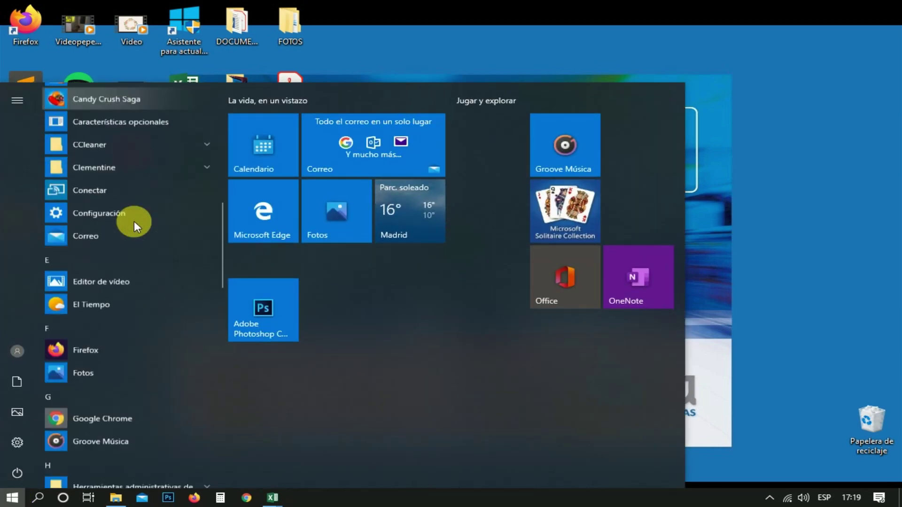
scroll(134, 221, down, 2)
scroll(135, 229, down, 3)
scroll(135, 229, down, 1)
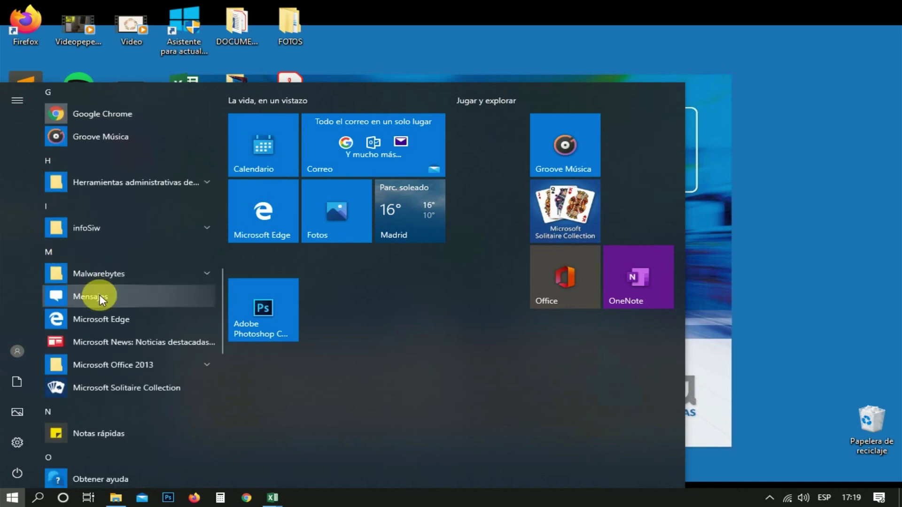
click(116, 362)
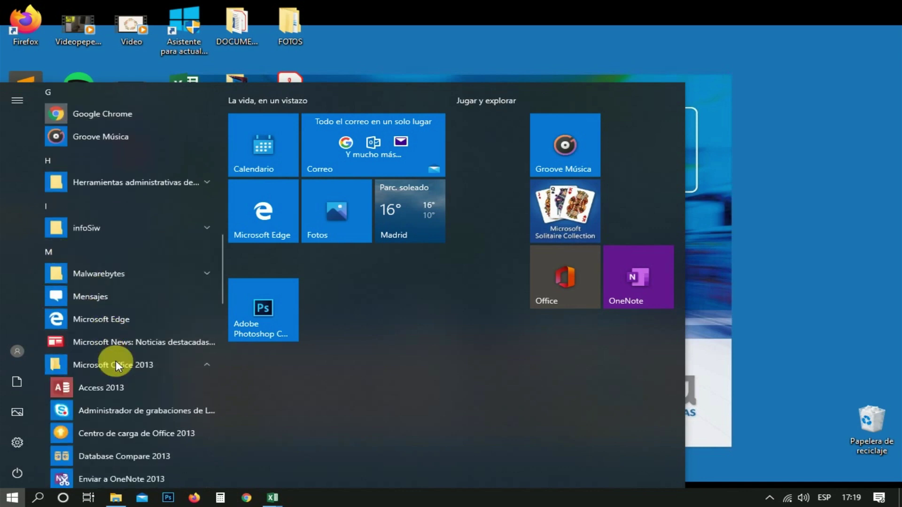
scroll(115, 362, down, 1)
click(112, 378)
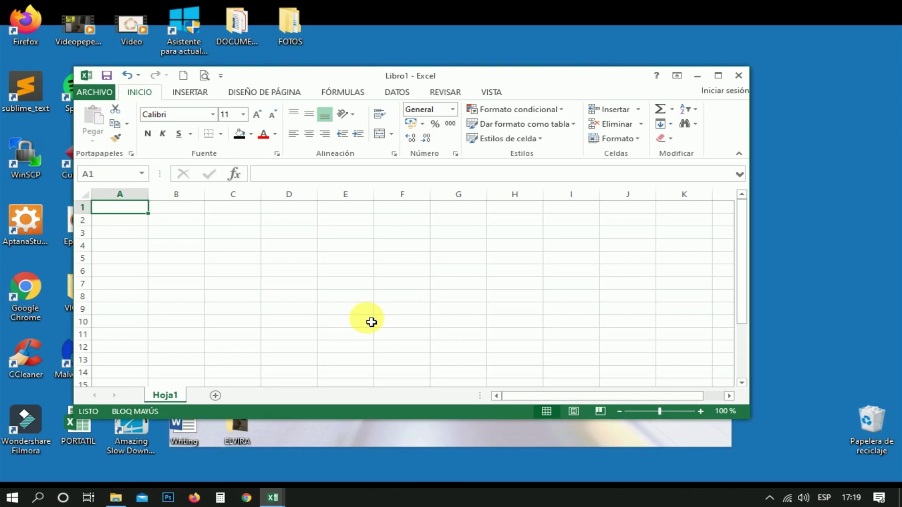
Step: Maximize the Excel window and create a new blank workbook, Libro2
click(719, 76)
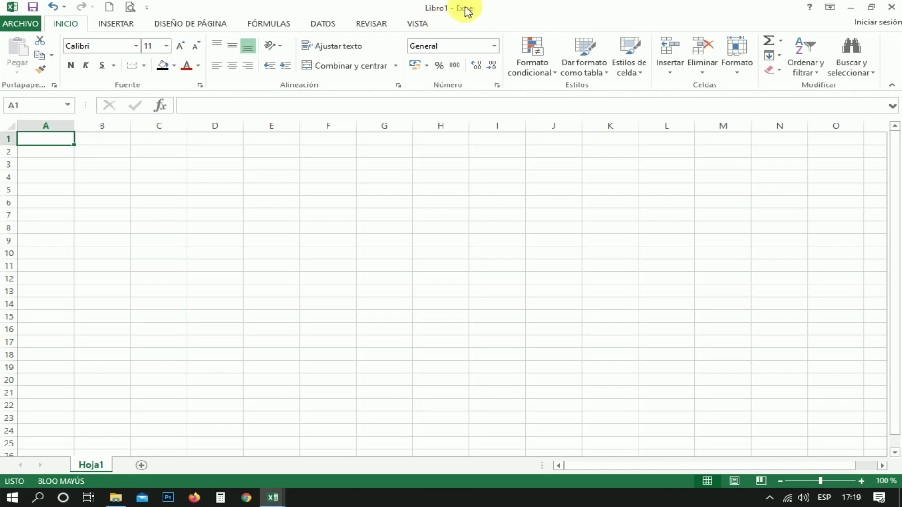
click(19, 23)
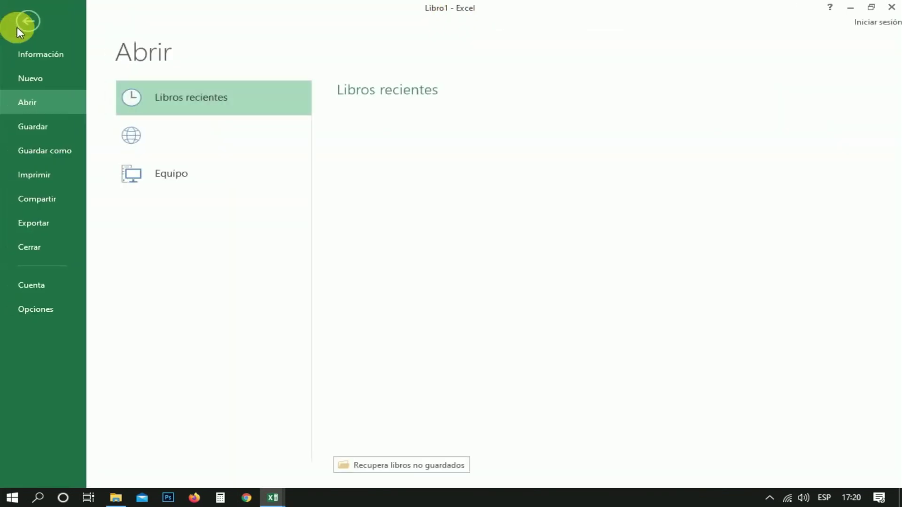
click(30, 80)
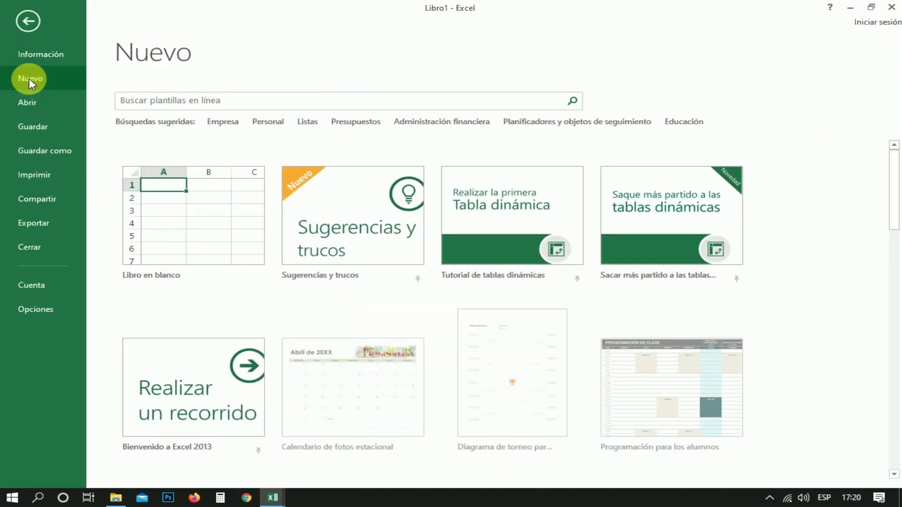
click(216, 251)
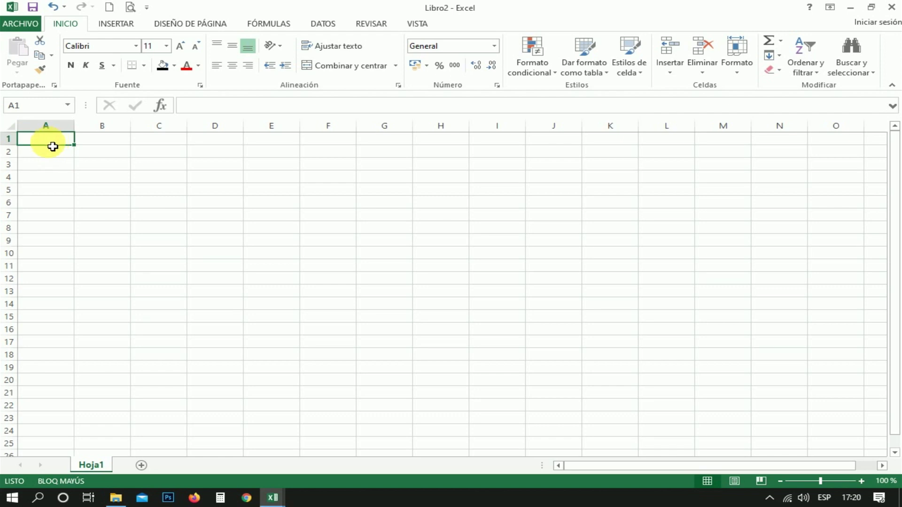
Step: Type the headers FECHA and CONCEPTO into cells A1 and B1
text(Tu)
key(BackSpace)
key(BackSpace)
text(FECHA)
key(Tab)
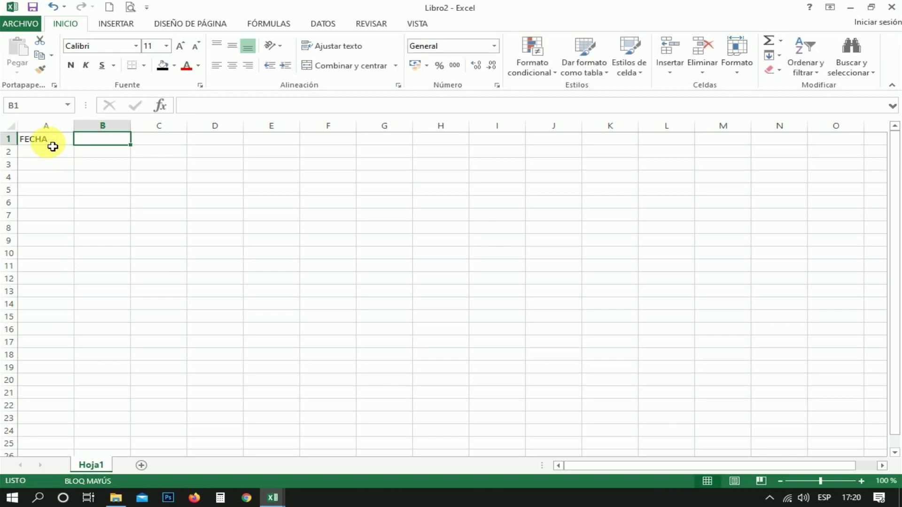
text(CONCEPTO)
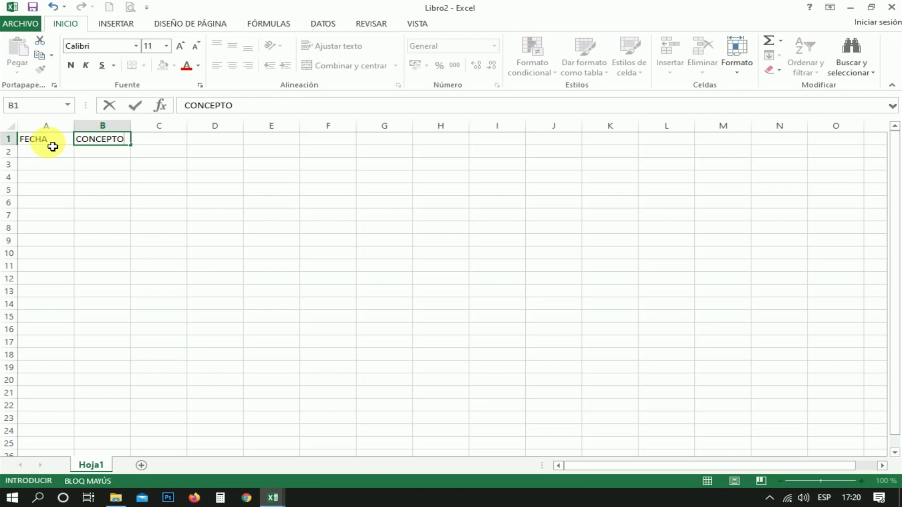
key(Tab)
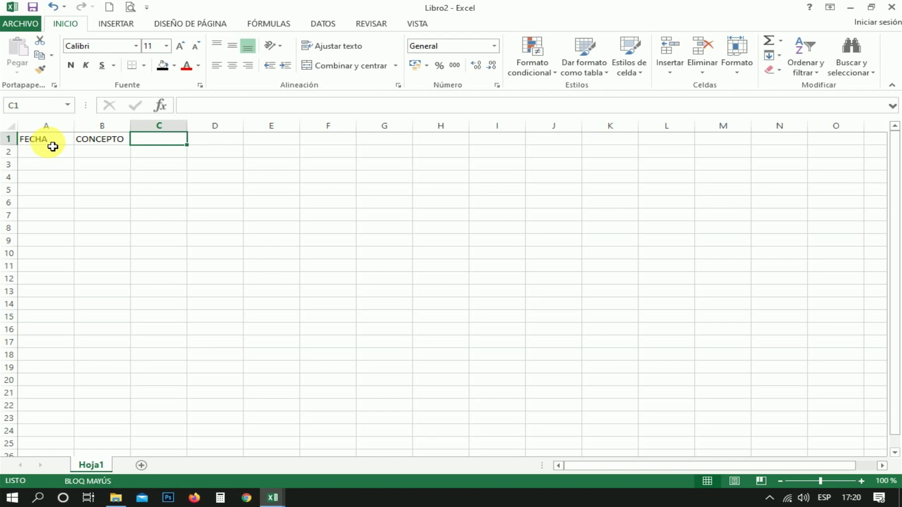
Step: Enter the headers INGRESOS, GASTOS and SALDO into C1, D1 and E1
text(INGRESOS)
key(ctrl+Return)
key(Tab)
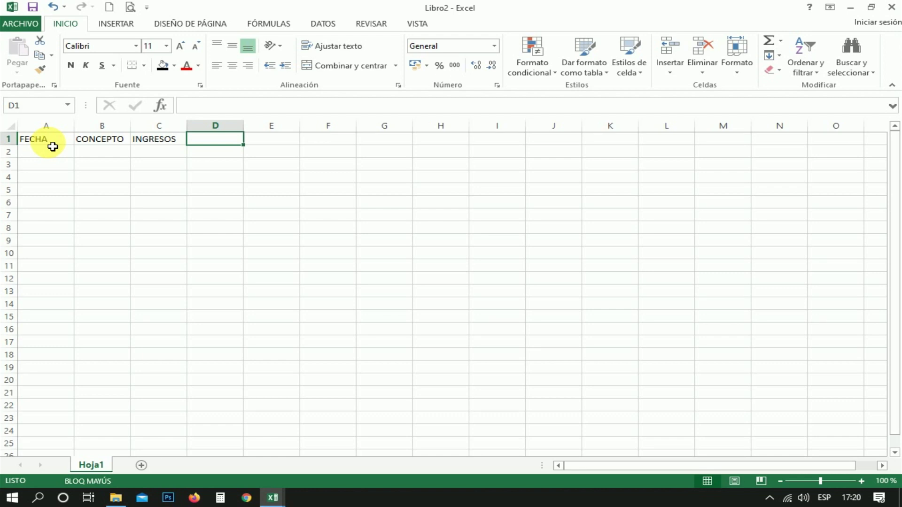
text(GASTOS)
key(ctrl+Return)
key(Tab)
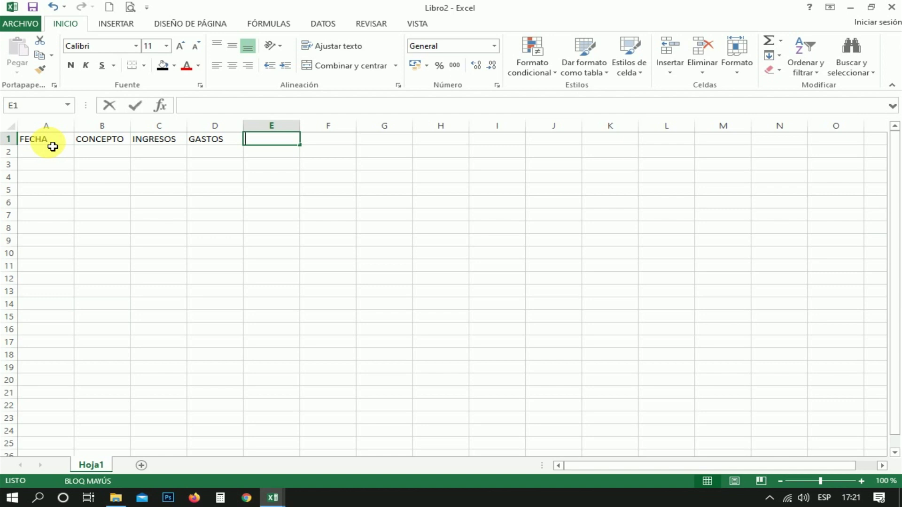
text(SALDO)
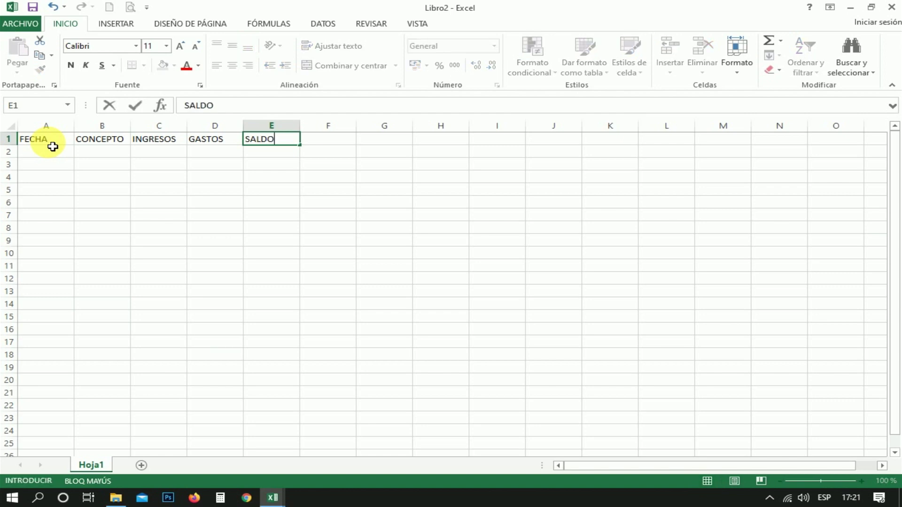
click(52, 147)
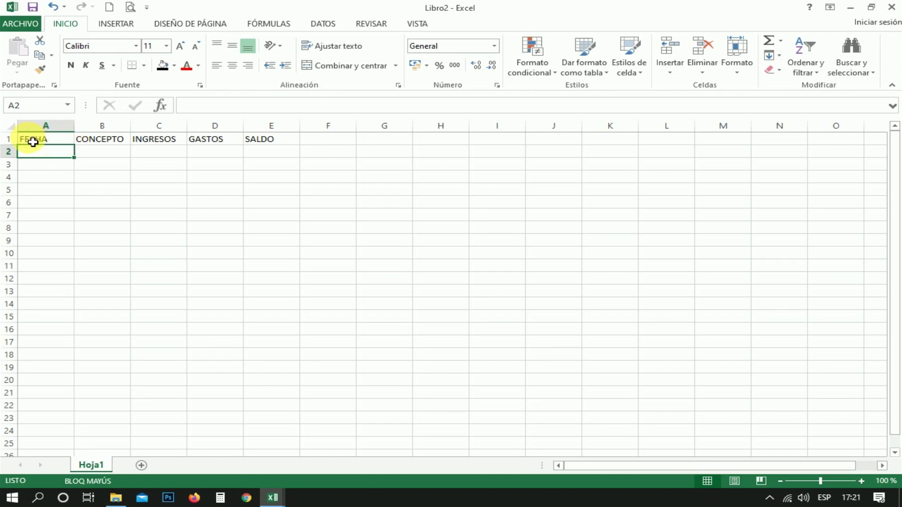
Step: Set the A1:E1 headers to Arial Rounded MT Bold at font size 16
drag(32, 141, 102, 139)
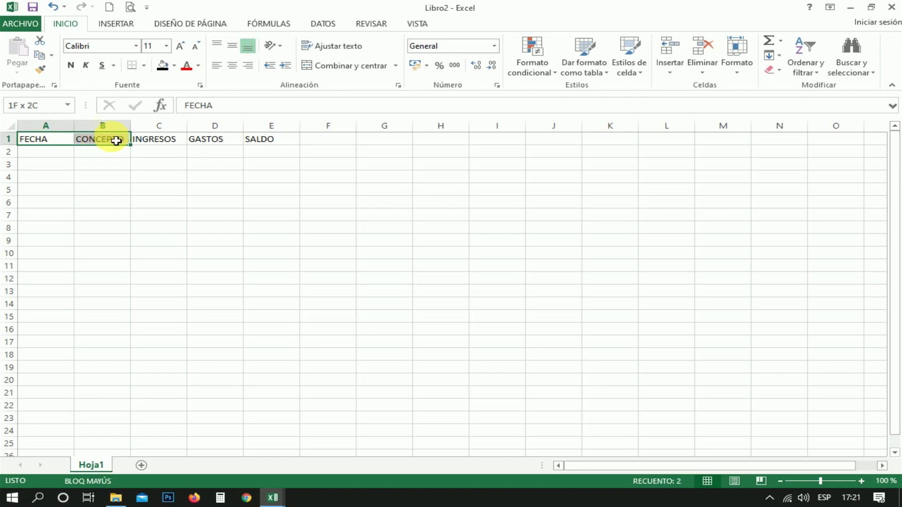
drag(102, 140, 276, 143)
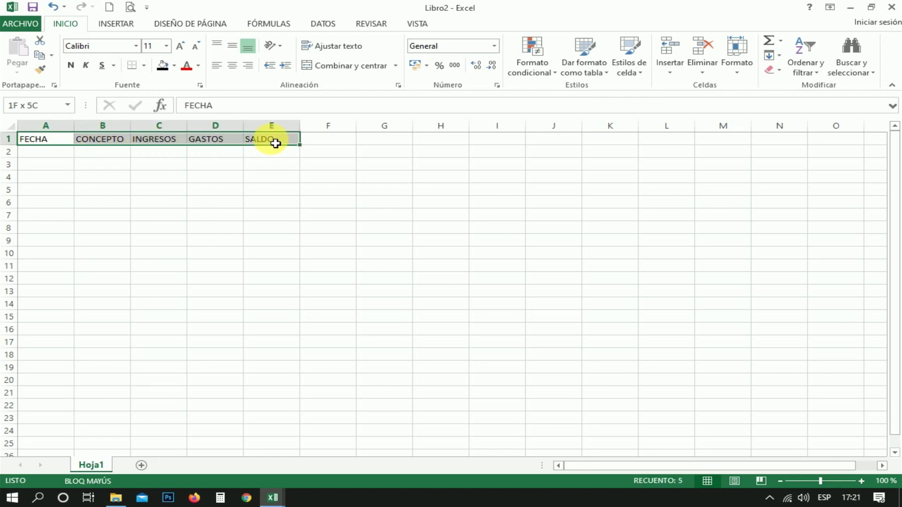
drag(275, 143, 275, 144)
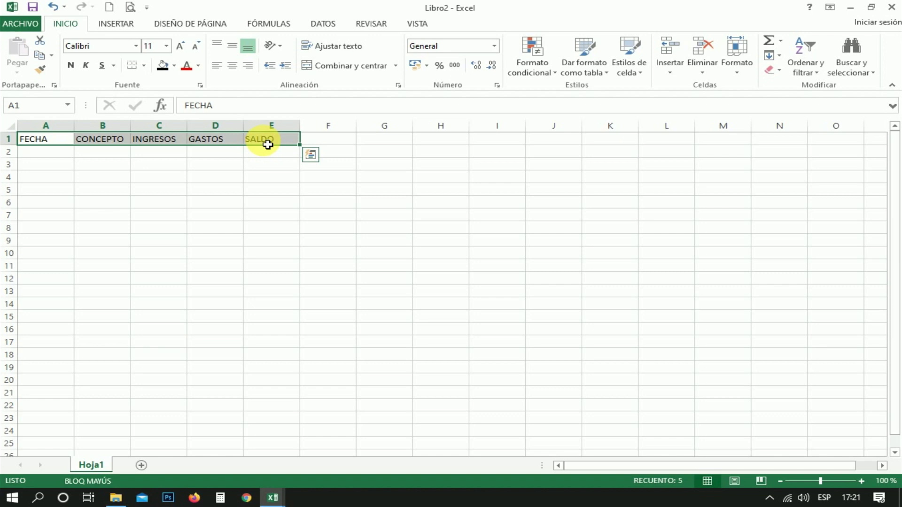
key(ctrl+q)
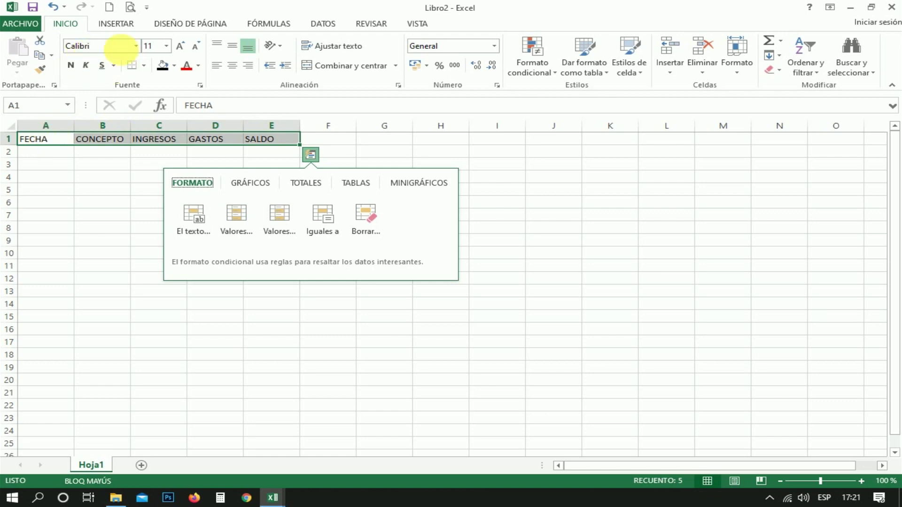
click(137, 46)
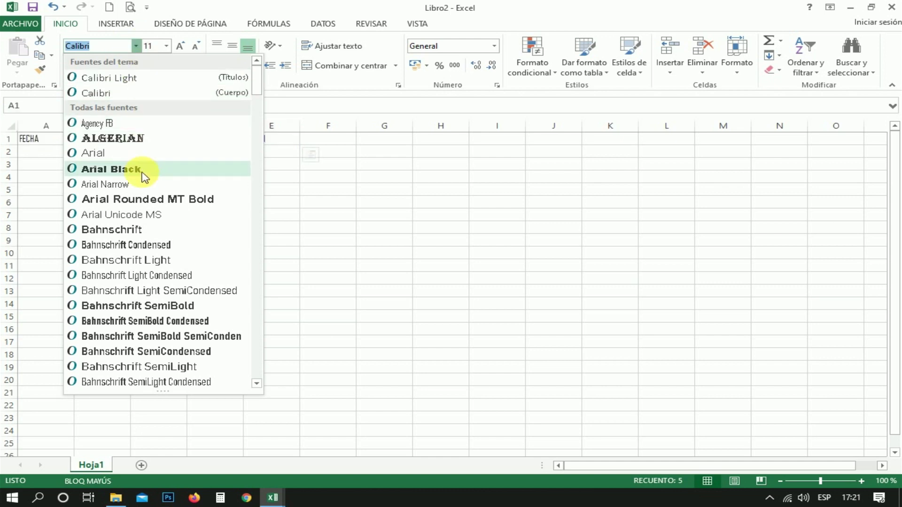
click(146, 202)
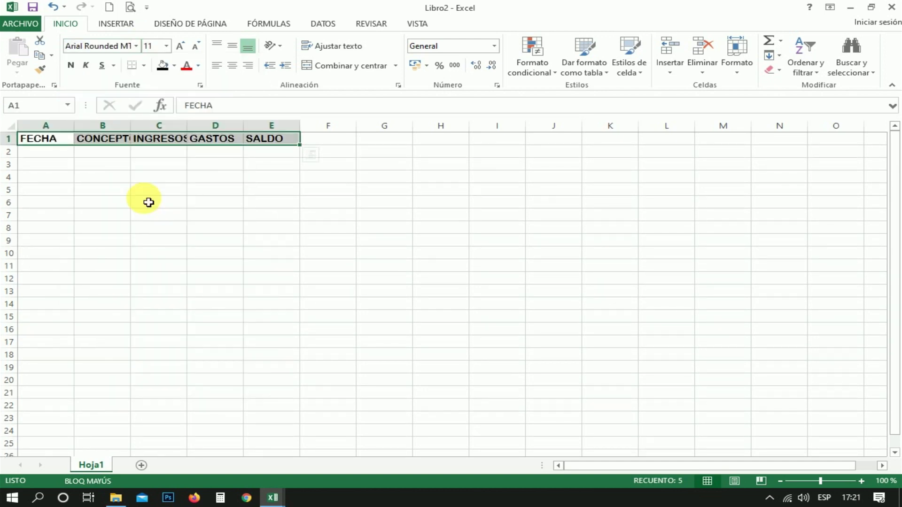
click(185, 48)
click(186, 49)
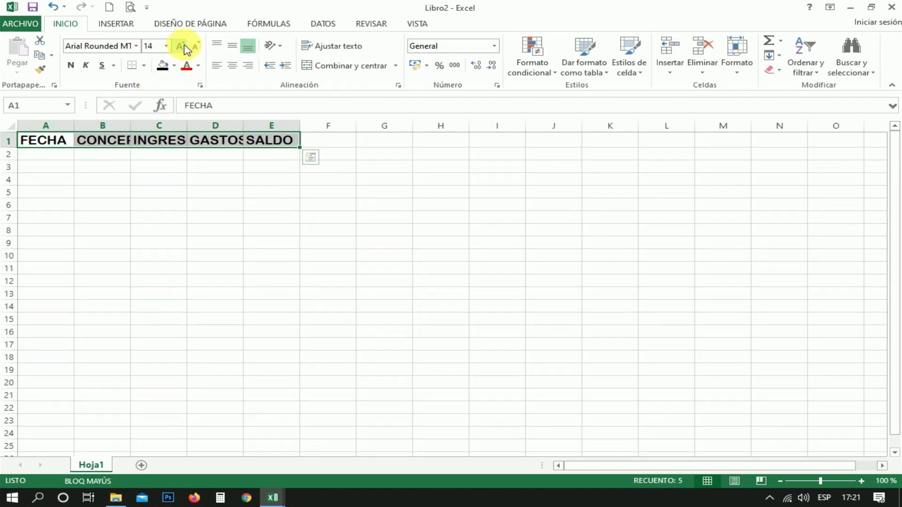
click(186, 48)
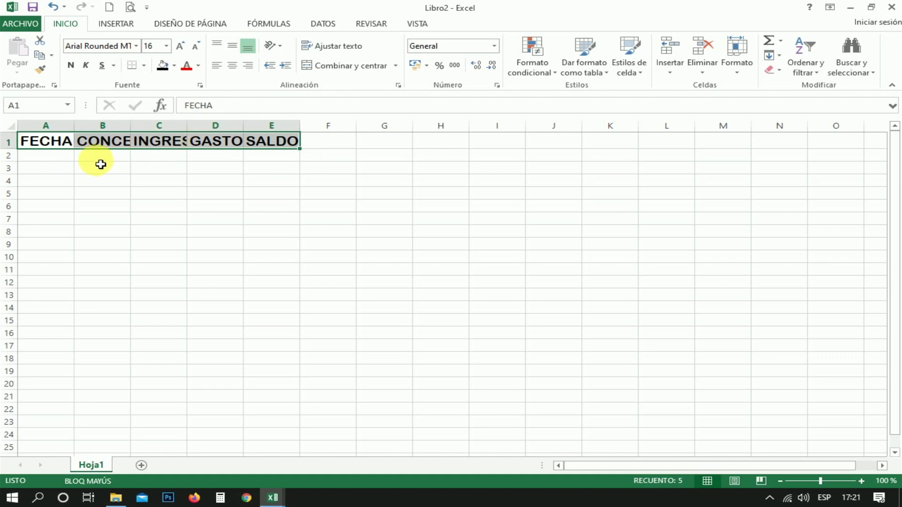
click(81, 152)
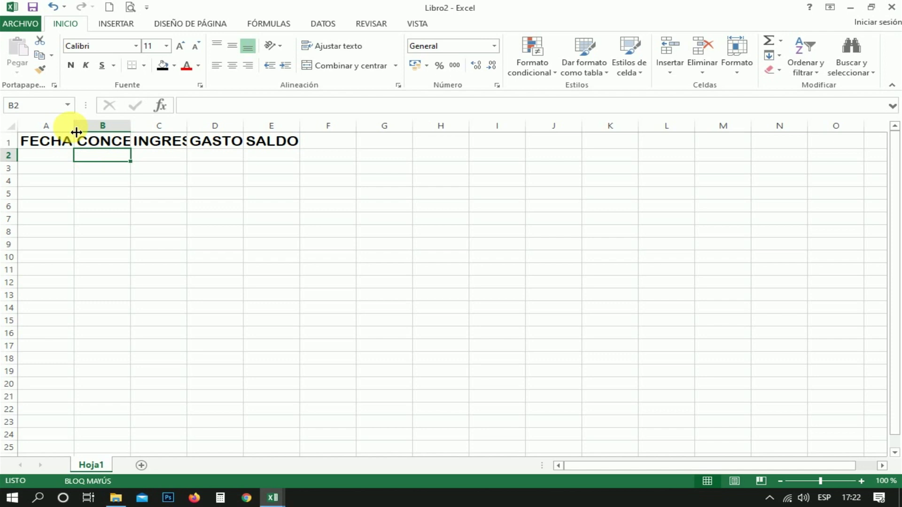
Step: Resize column A to fit FECHA and widen column B for CONCEPTO
drag(75, 128, 132, 131)
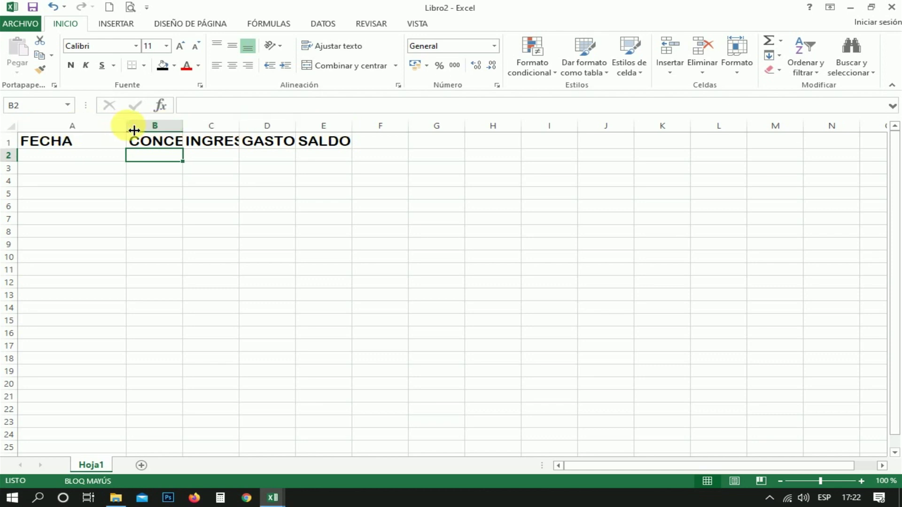
drag(134, 130, 90, 131)
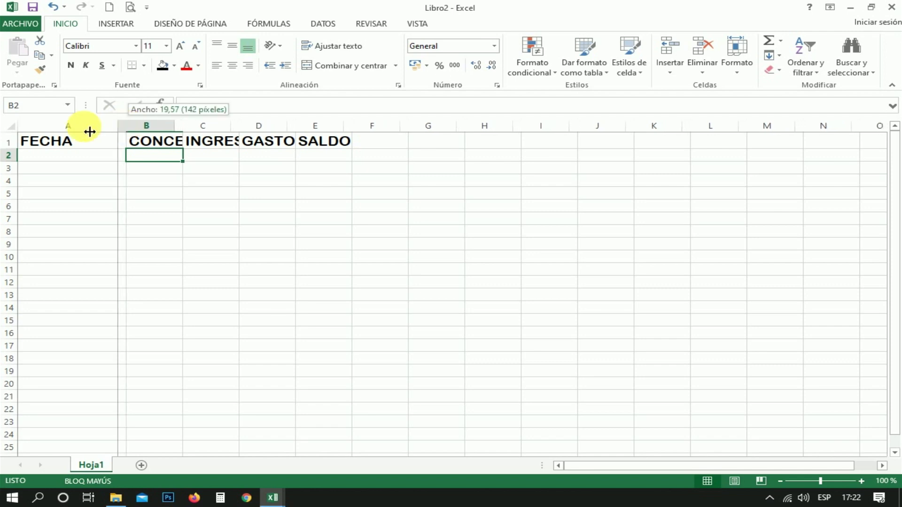
mouse_move(90, 131)
mouse_down()
mouse_move(114, 136)
mouse_move(87, 135)
mouse_up()
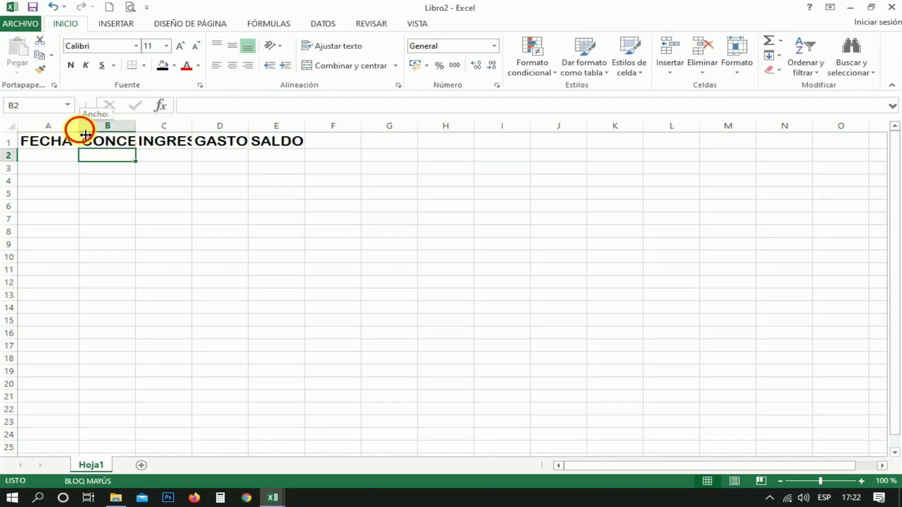
drag(79, 136, 85, 134)
drag(141, 126, 279, 137)
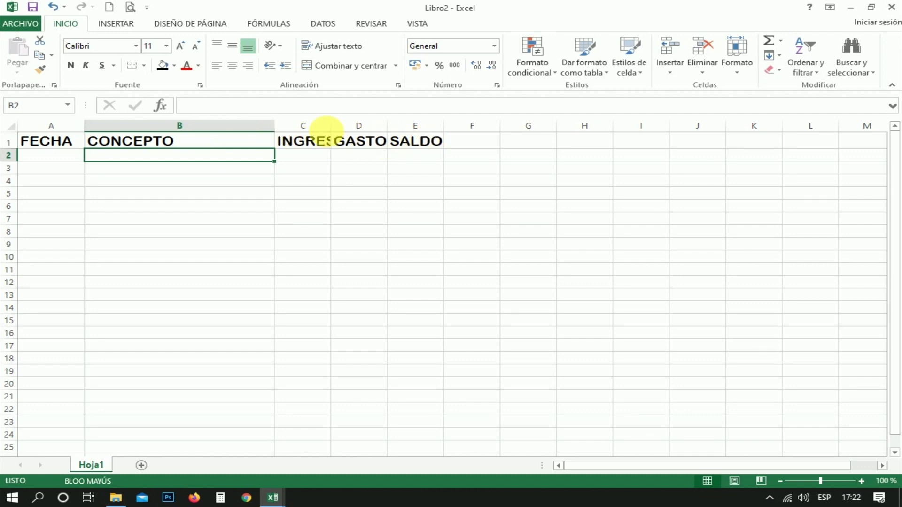
click(318, 126)
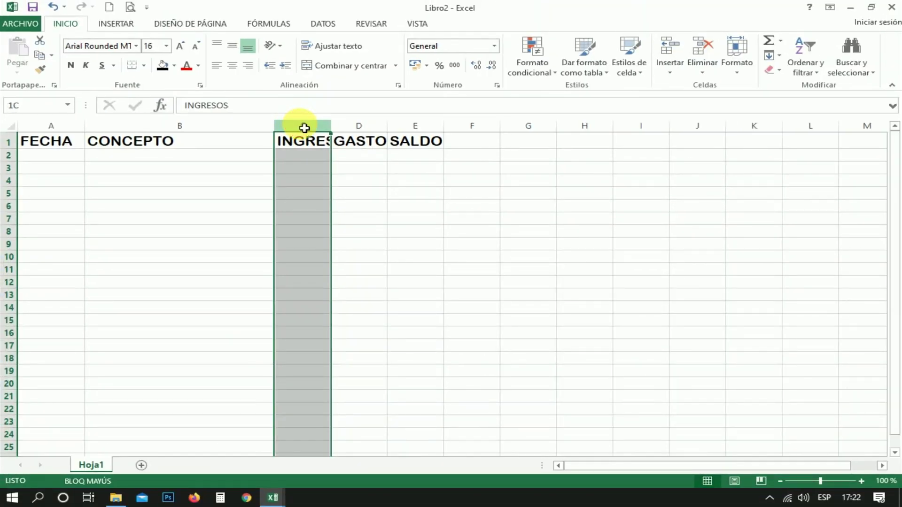
Step: Set columns C to E to a column width of 18
drag(311, 127, 413, 134)
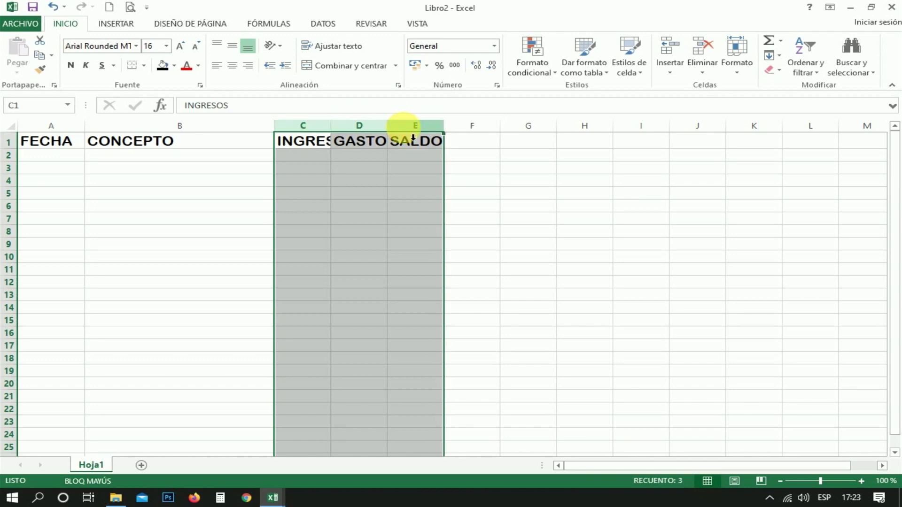
right_click(405, 131)
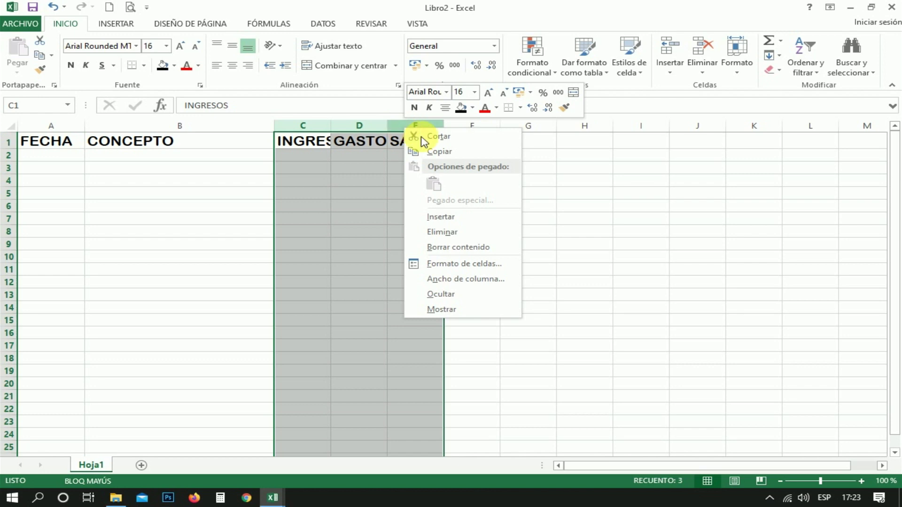
click(471, 280)
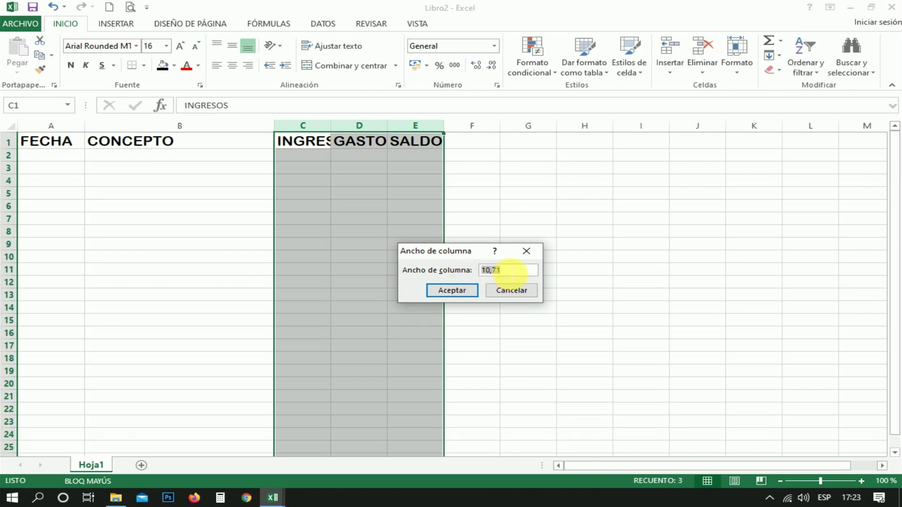
click(456, 290)
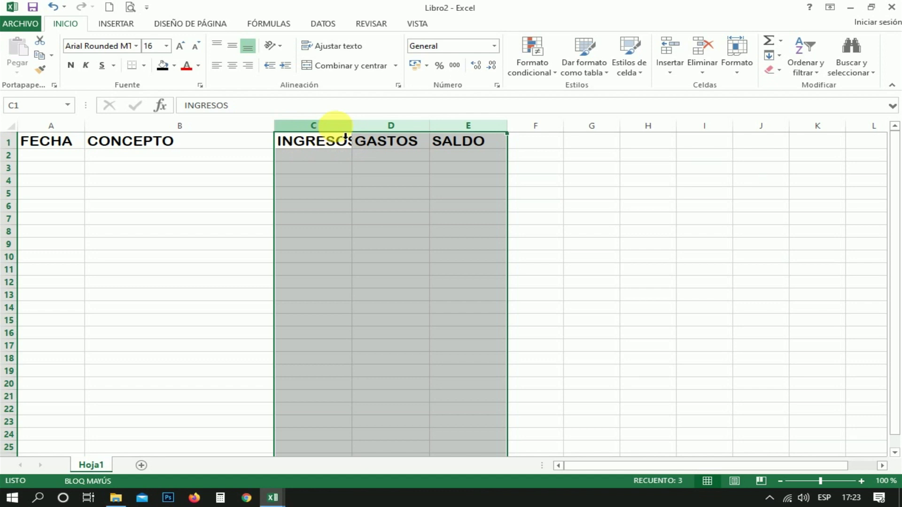
right_click(336, 127)
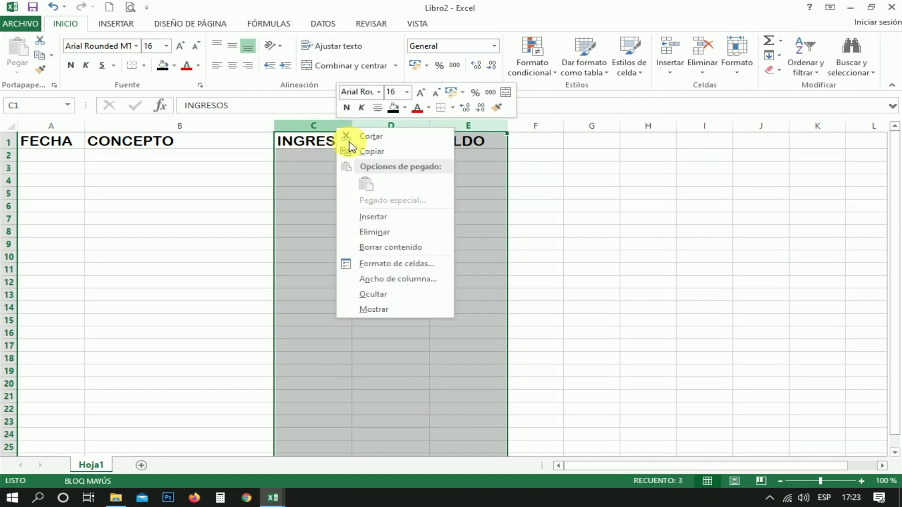
click(376, 279)
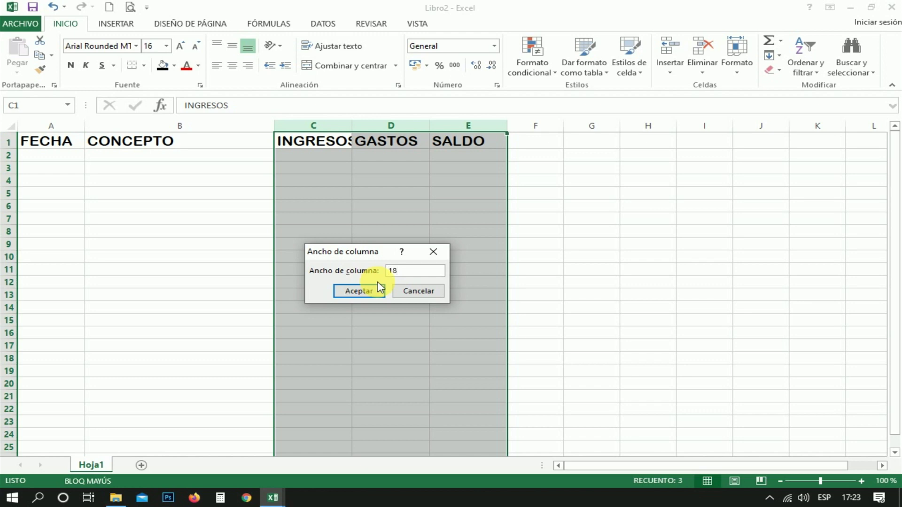
click(380, 287)
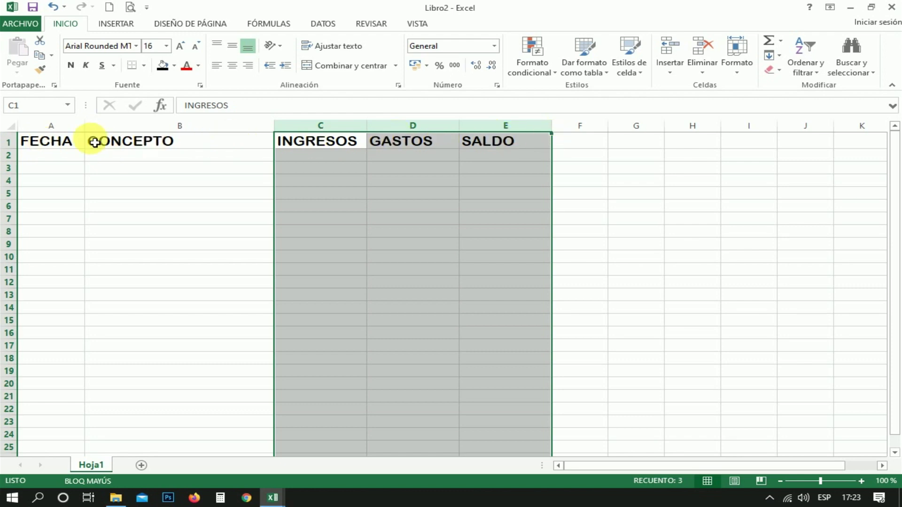
drag(54, 141, 201, 148)
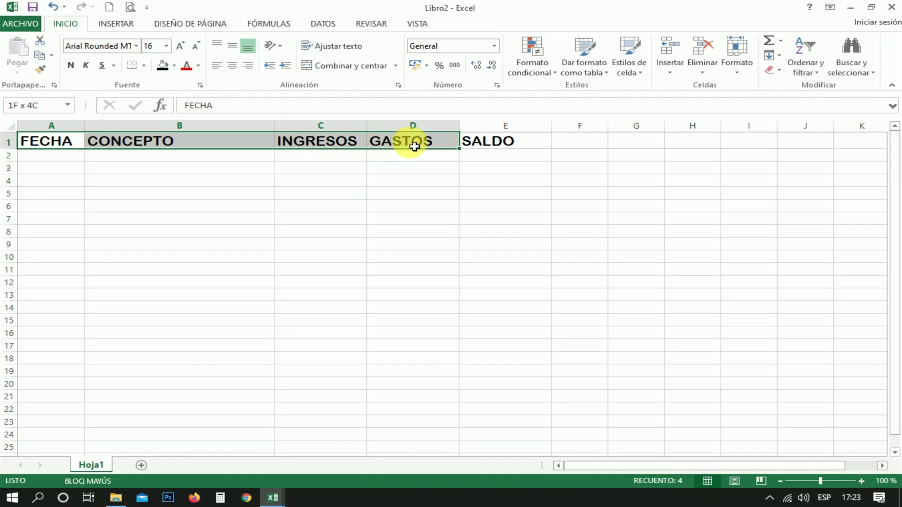
Step: Centre the FECHA through SALDO headers in cells A1:E1
drag(201, 148, 479, 141)
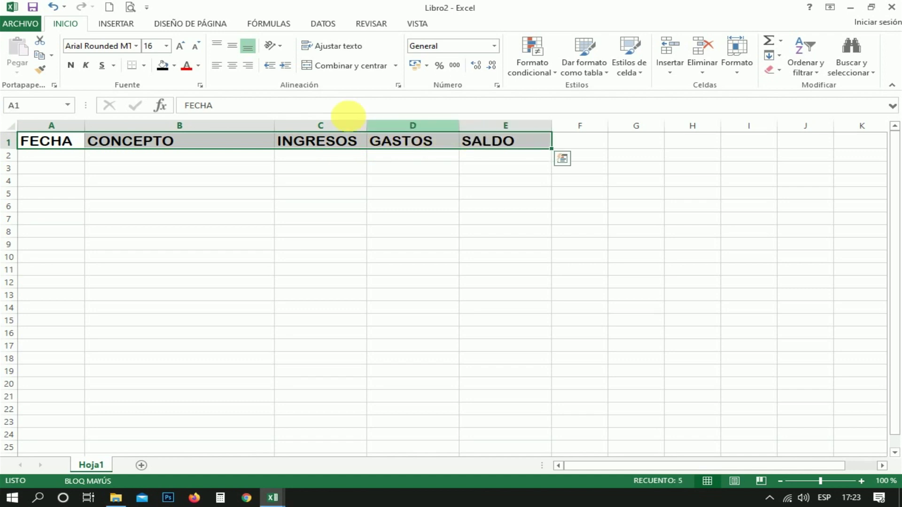
click(233, 67)
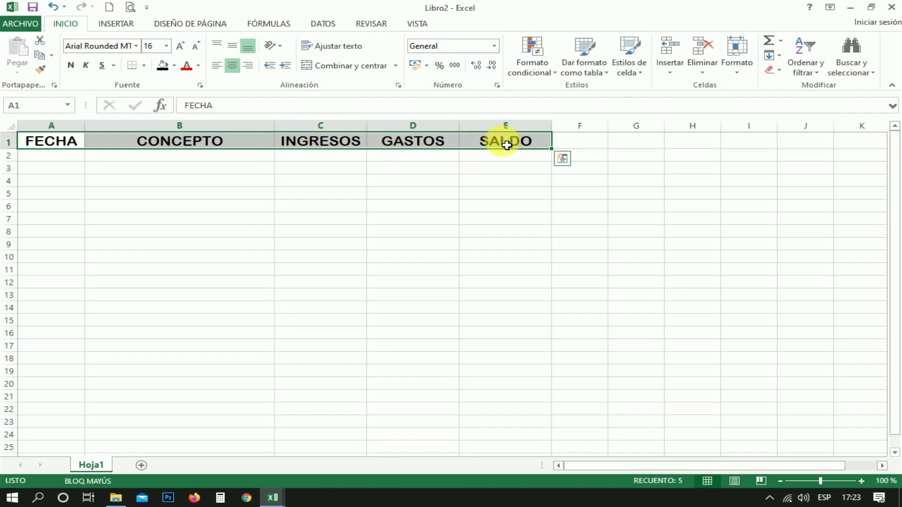
click(57, 159)
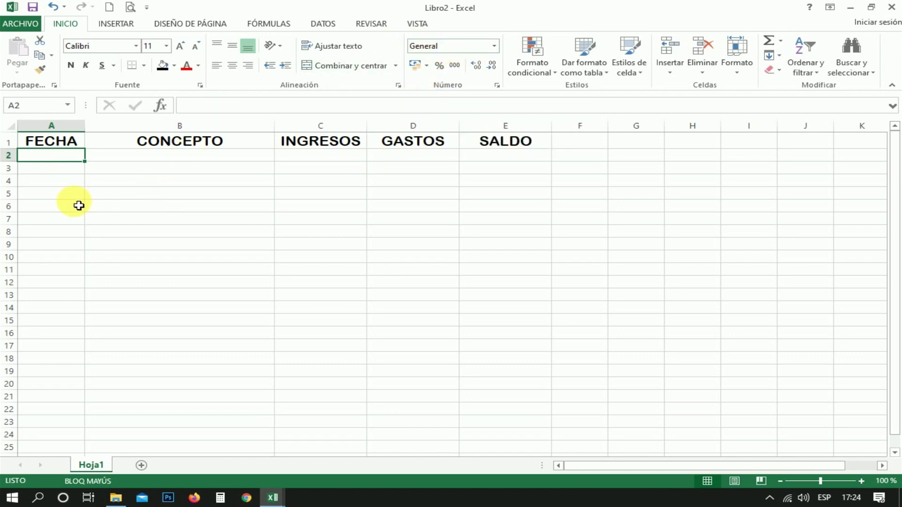
click(496, 46)
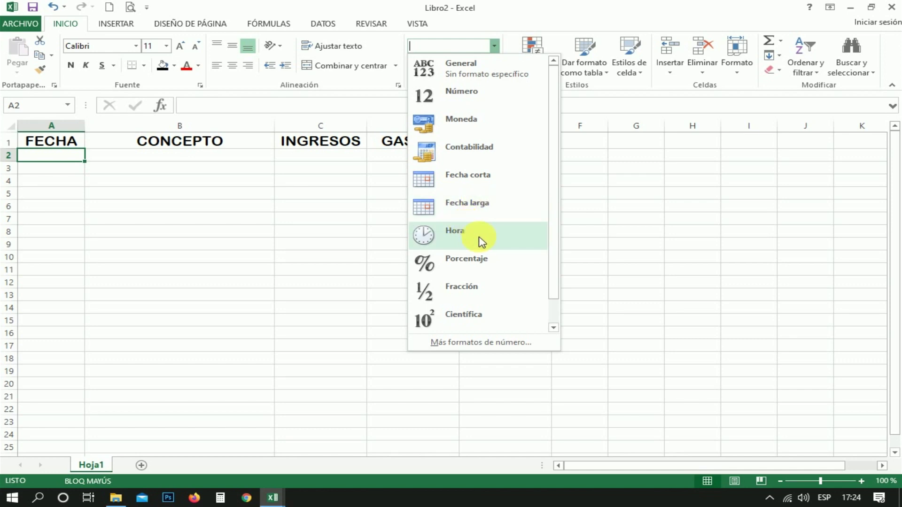
Step: Format column A with the Fecha short-date type *14/03/2012
click(63, 186)
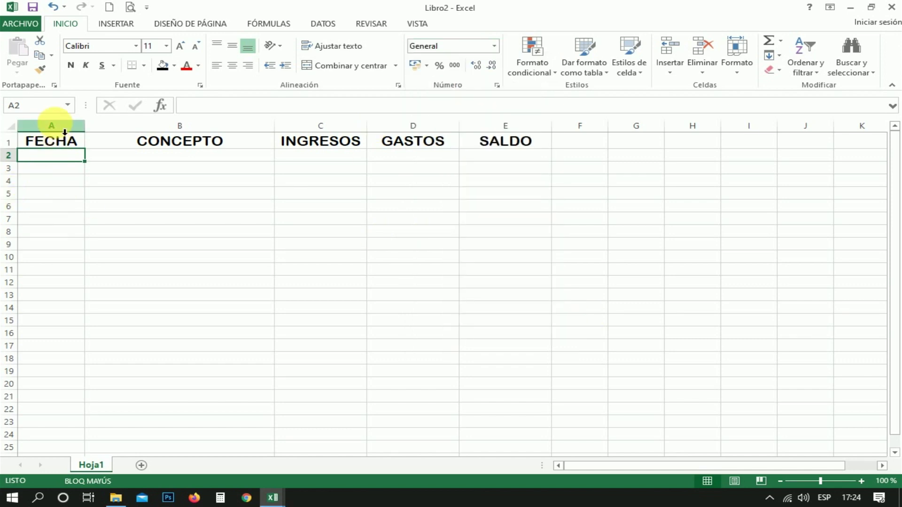
click(52, 126)
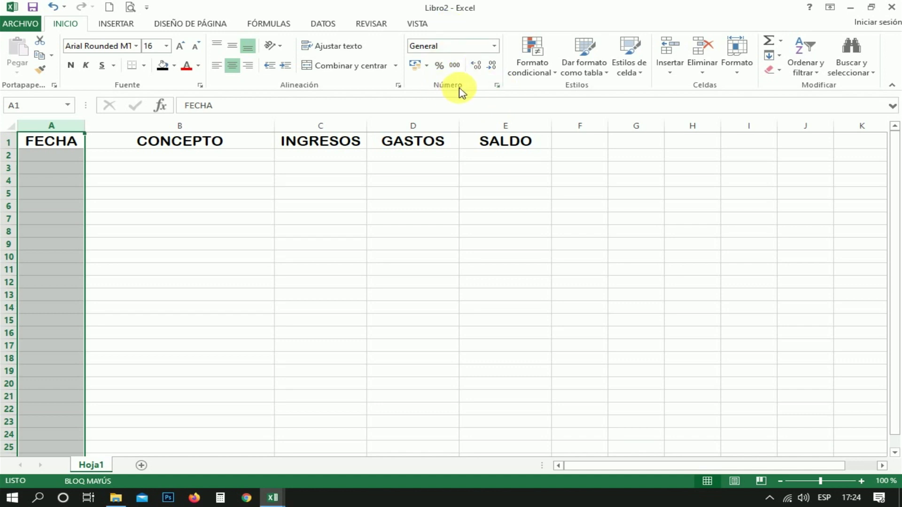
click(497, 85)
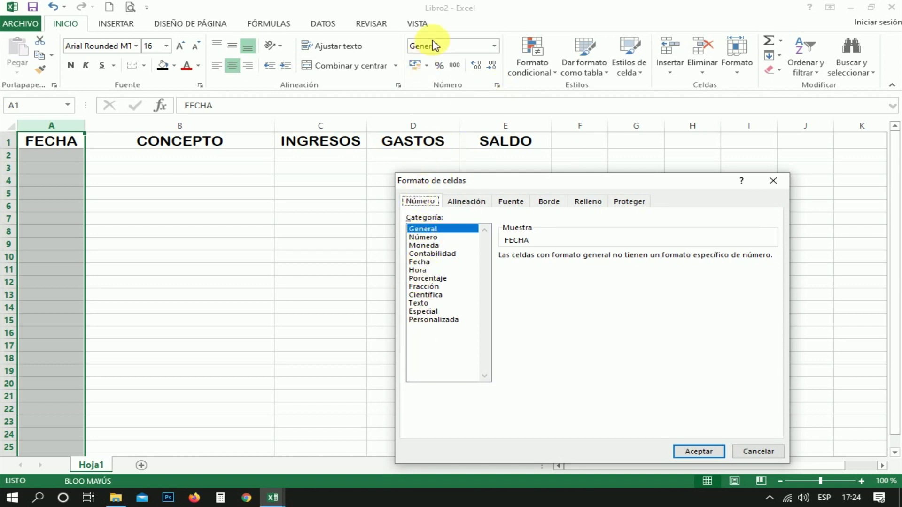
click(426, 263)
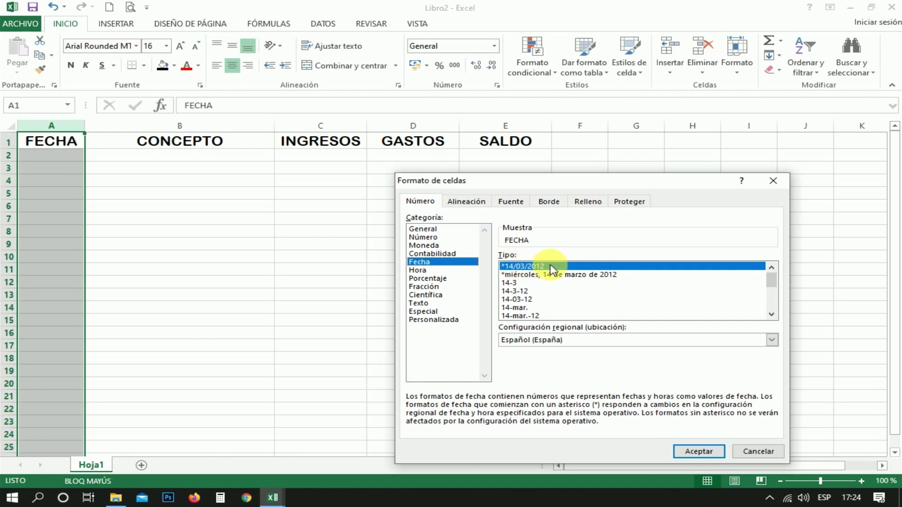
click(529, 276)
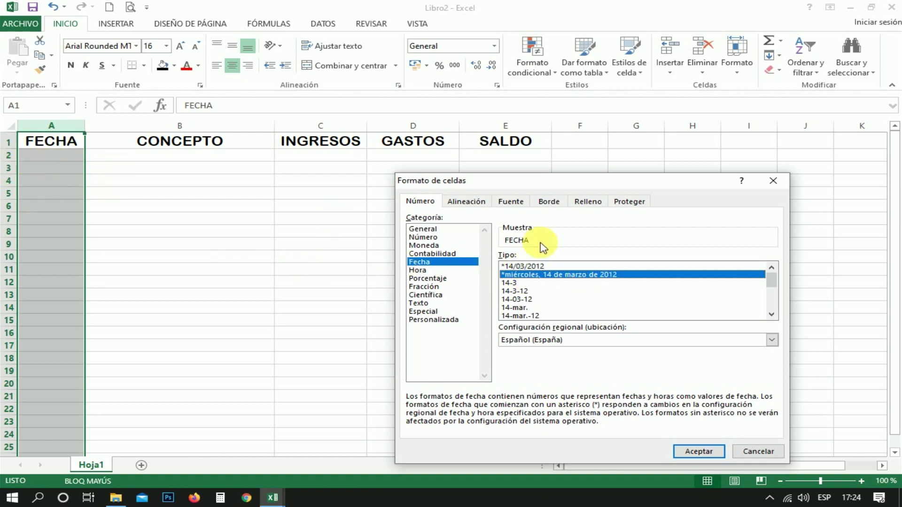
click(537, 265)
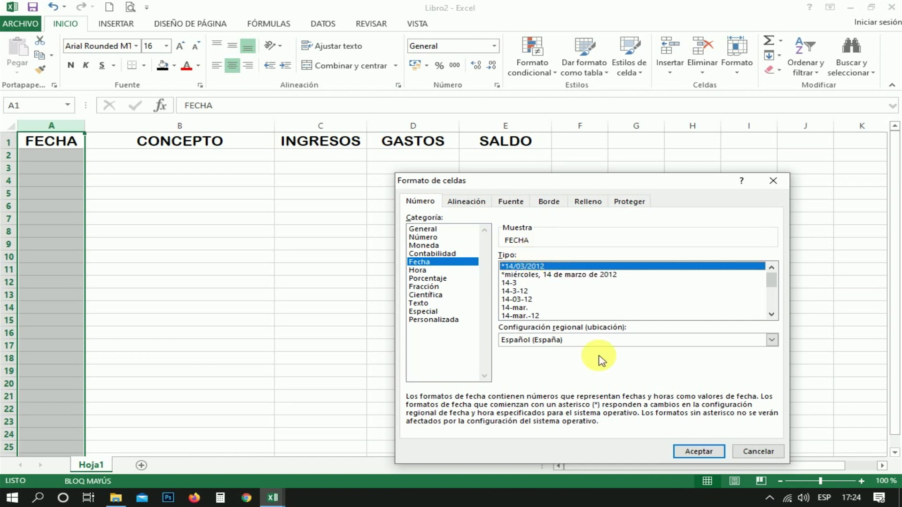
click(698, 451)
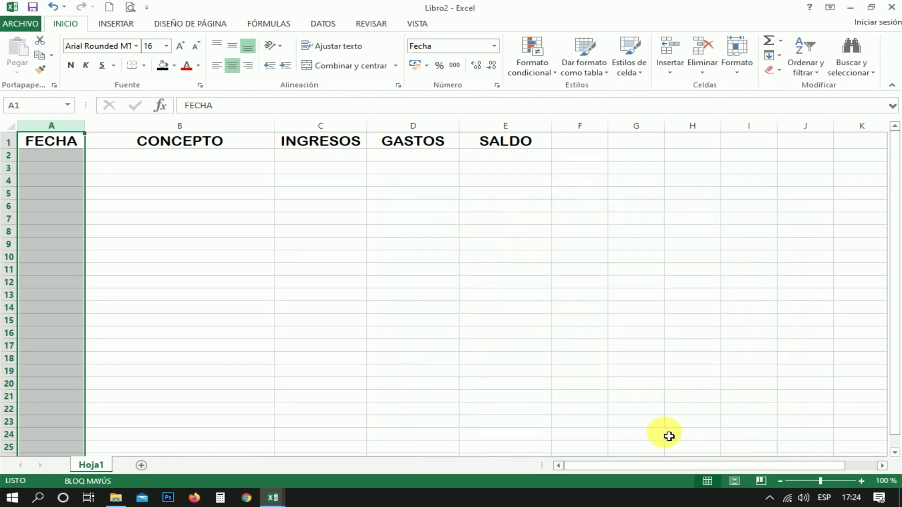
click(60, 159)
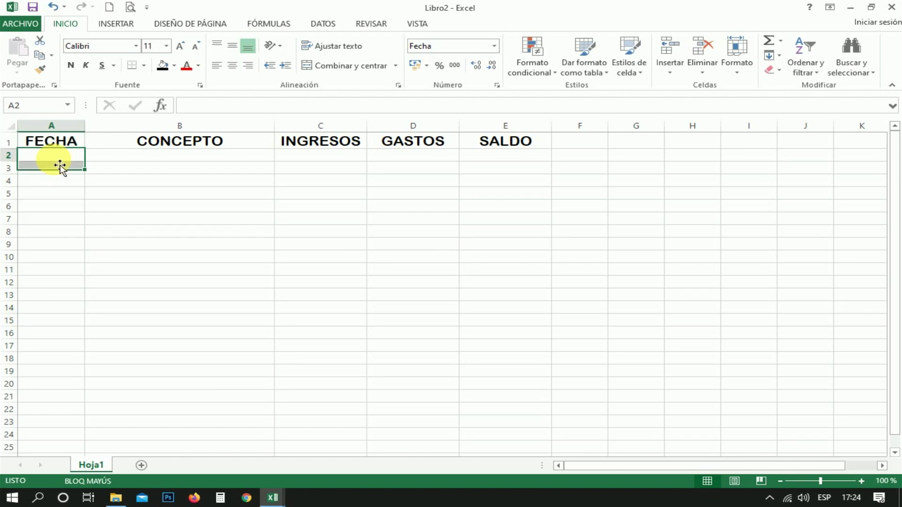
Step: Enter the date 01/01/2020 in cell A2 under FECHA
text(01-01-2020)
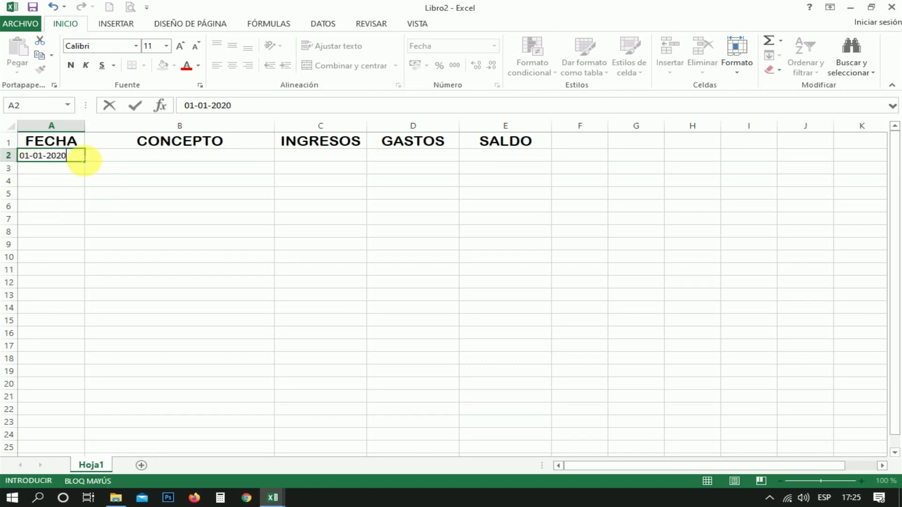
key(Return)
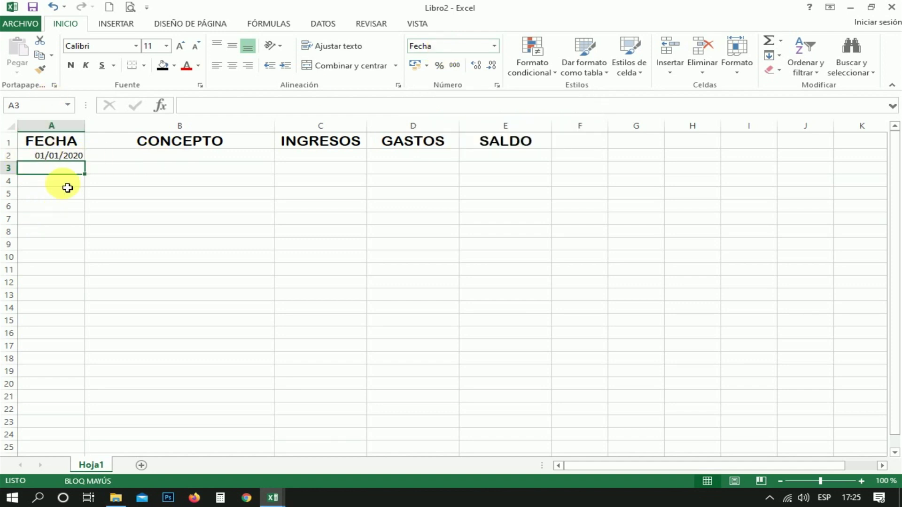
drag(150, 126, 164, 137)
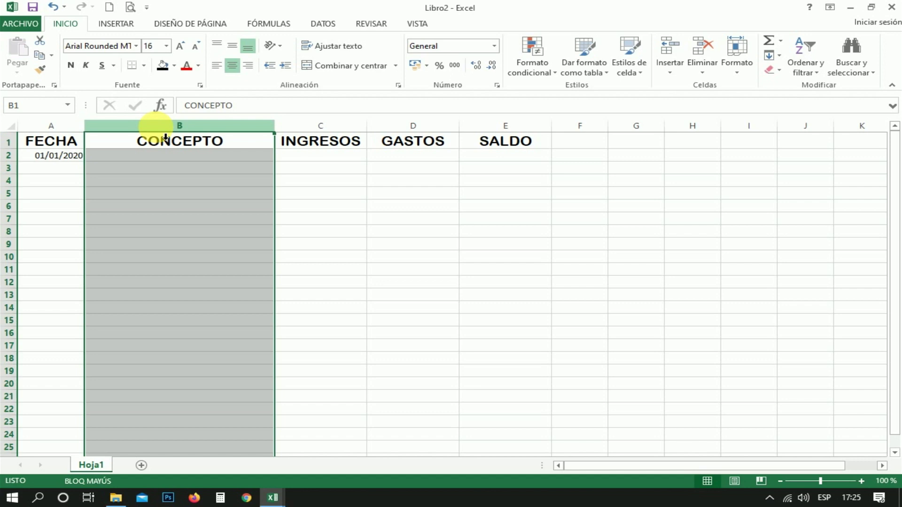
Step: Apply the Texto number format to the CONCEPTO column B
click(497, 85)
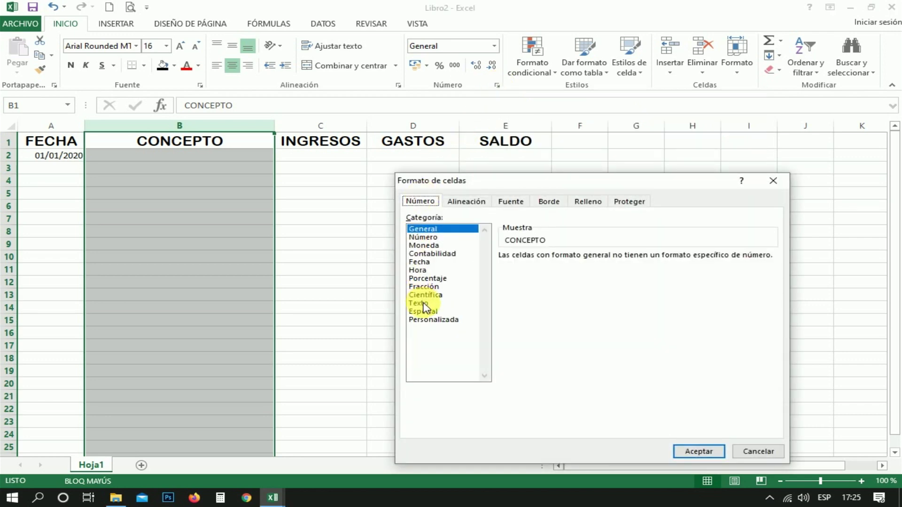
click(709, 451)
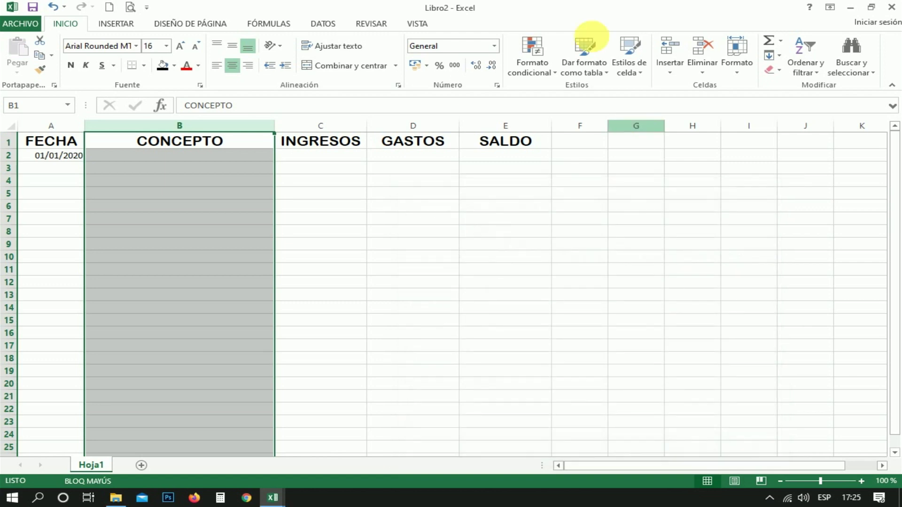
click(495, 46)
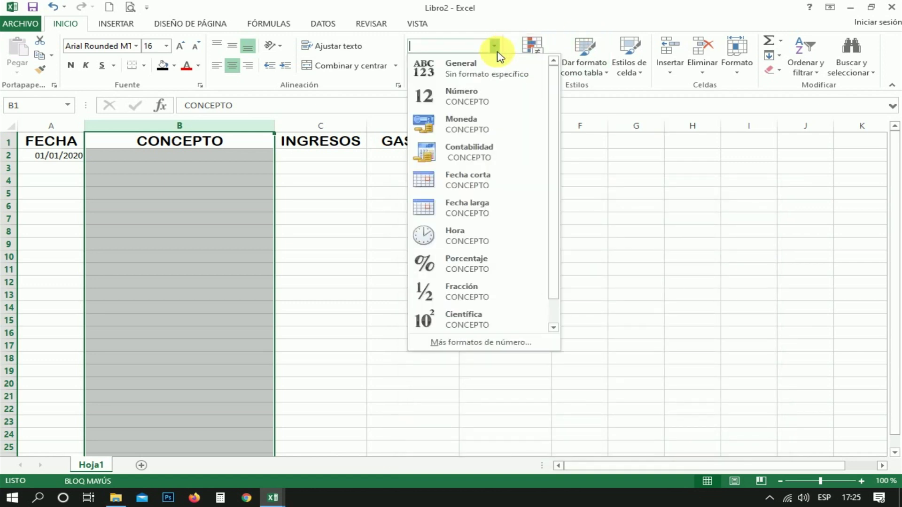
scroll(501, 216, down, 1)
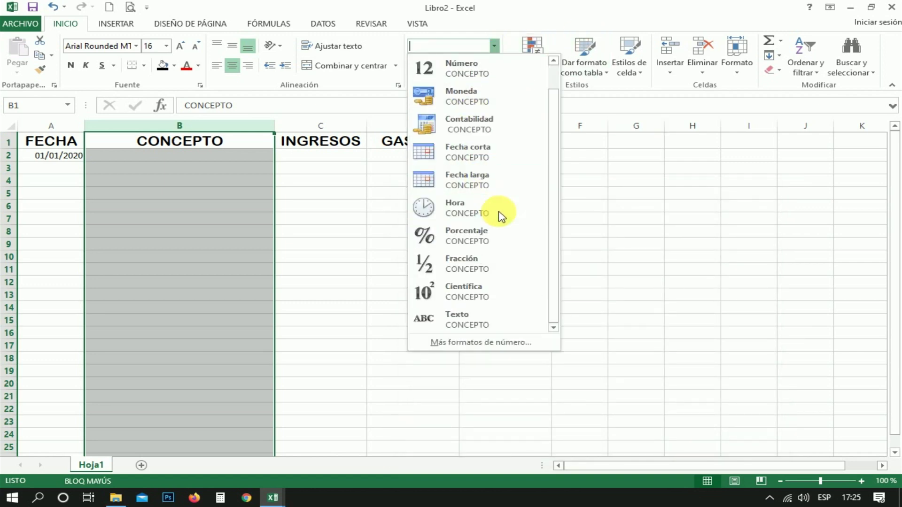
click(469, 328)
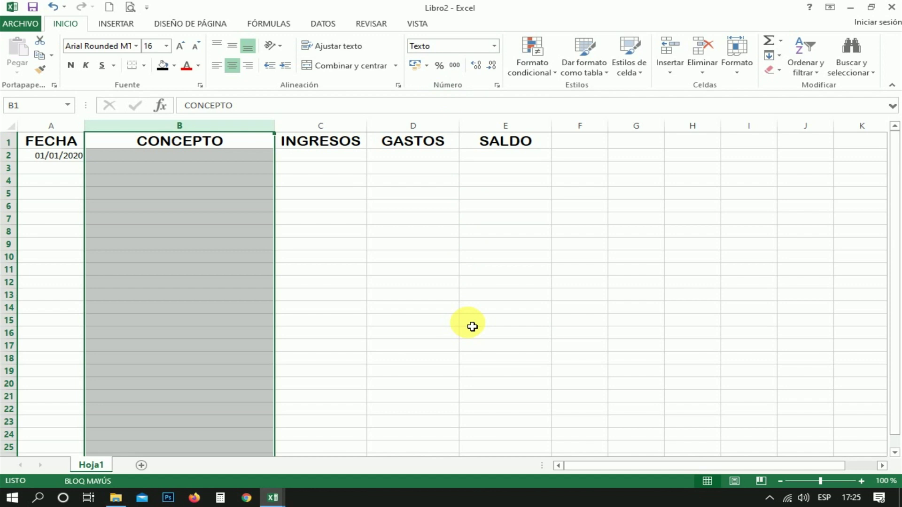
click(173, 159)
click(179, 168)
click(181, 232)
click(179, 282)
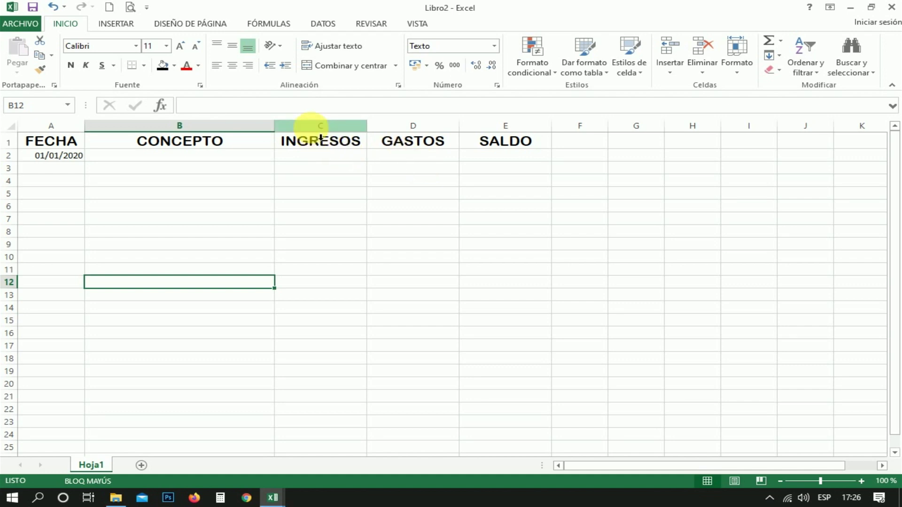
drag(311, 126, 511, 131)
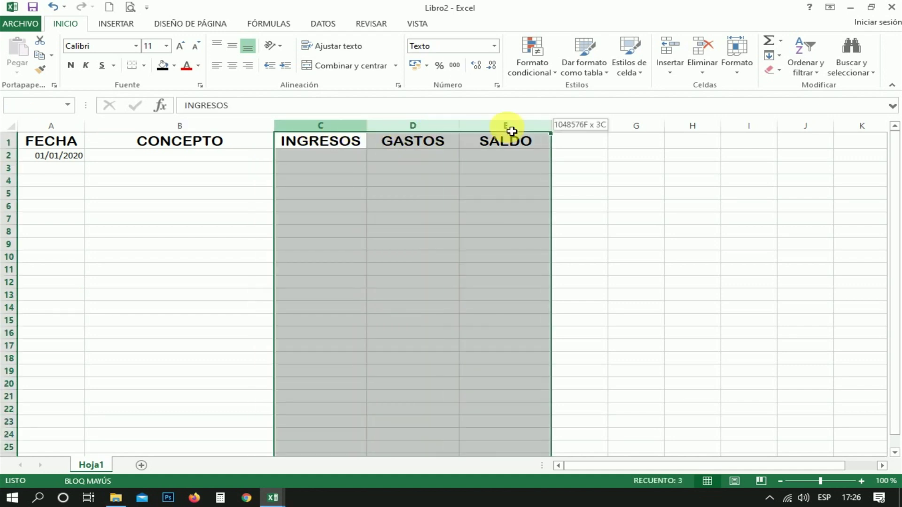
Step: Format columns C:E as Moneda (€) with 2 decimals and red negatives with a minus sign
click(498, 86)
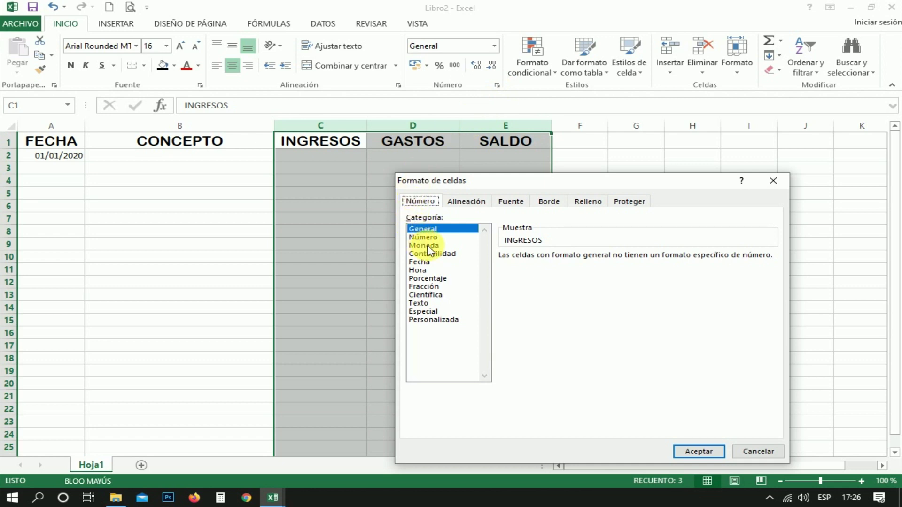
click(427, 246)
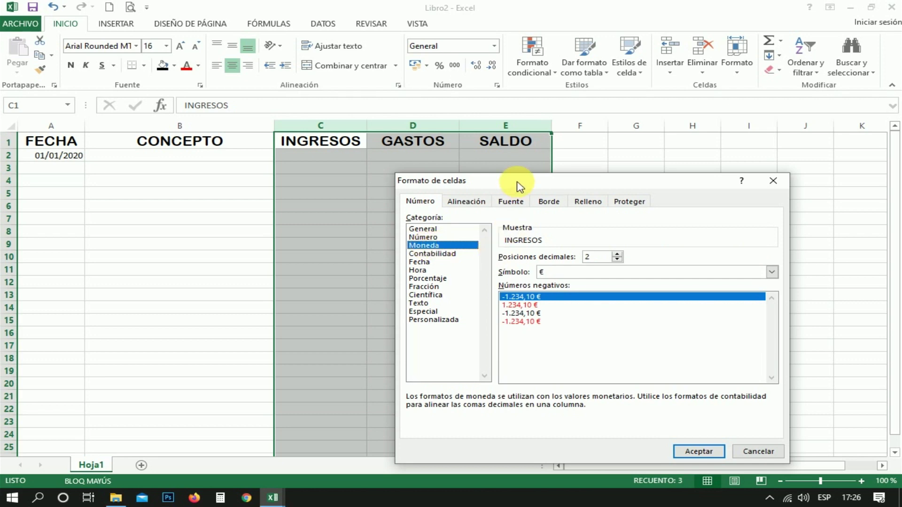
drag(517, 183, 464, 94)
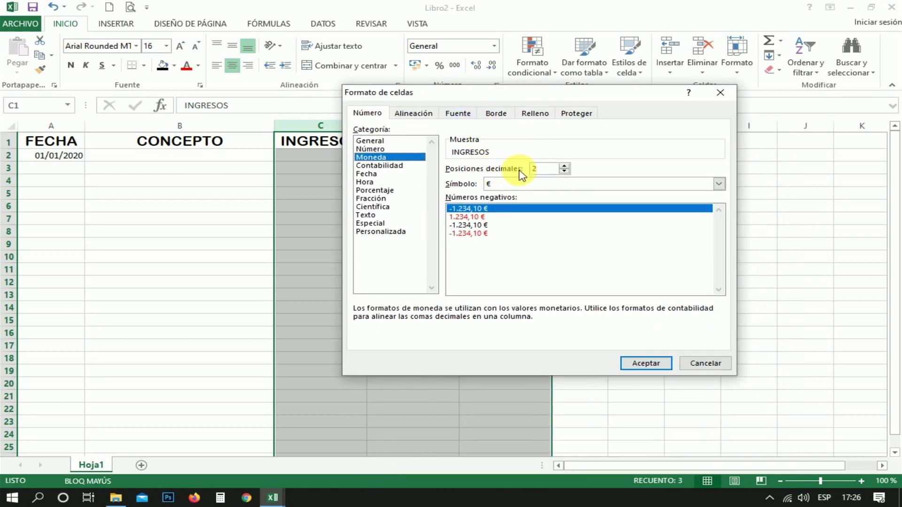
click(564, 166)
click(563, 165)
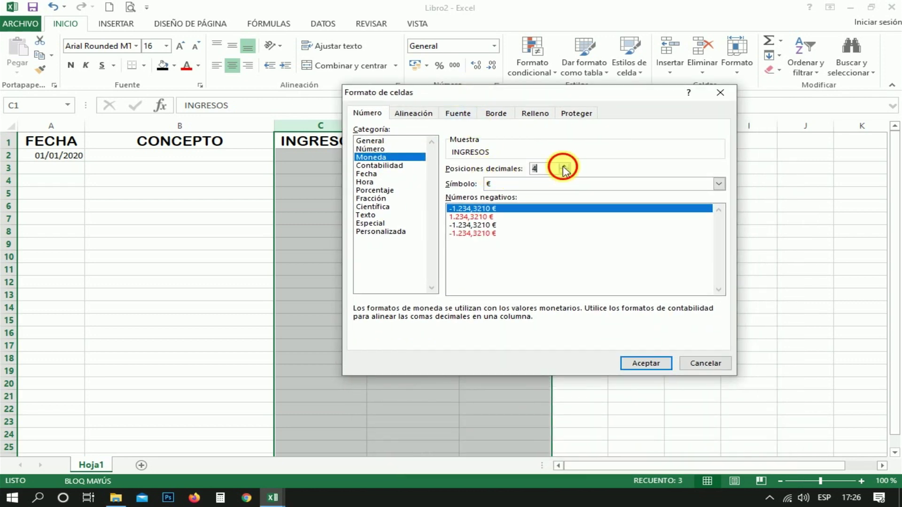
click(564, 165)
click(564, 172)
click(564, 172)
click(564, 173)
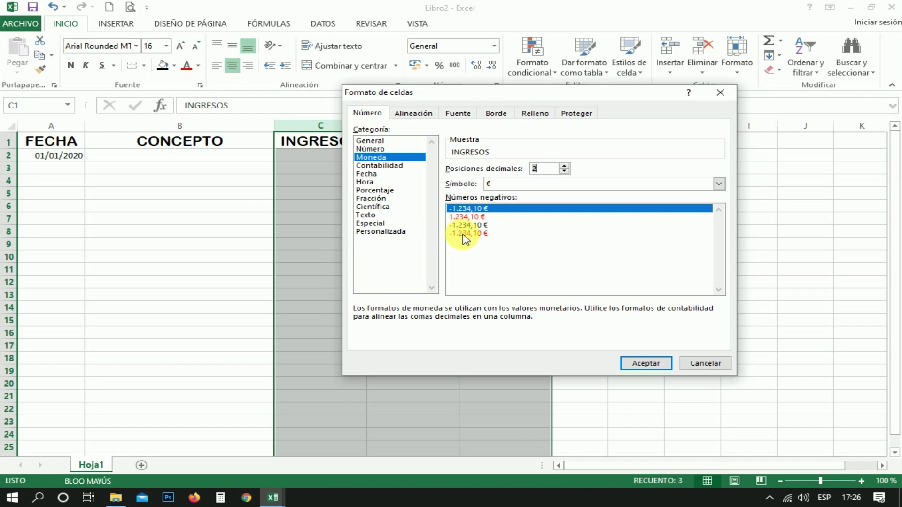
click(465, 233)
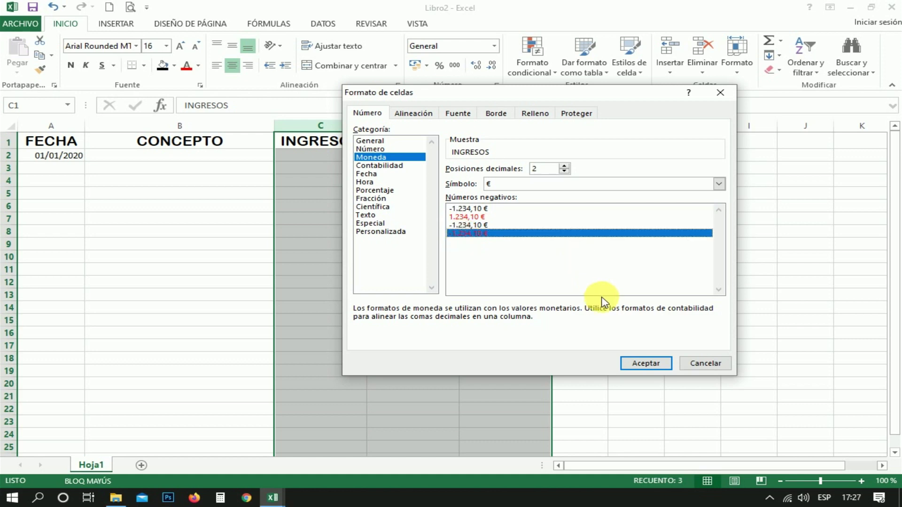
click(649, 364)
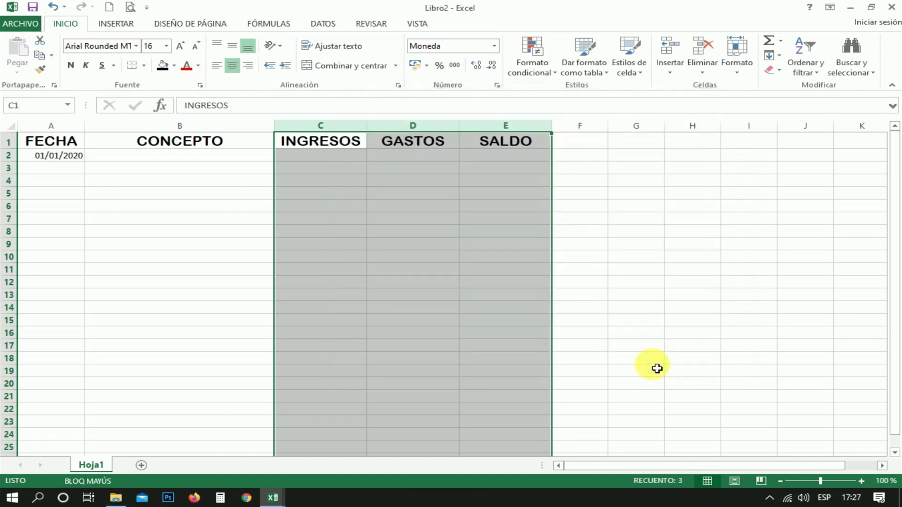
click(488, 159)
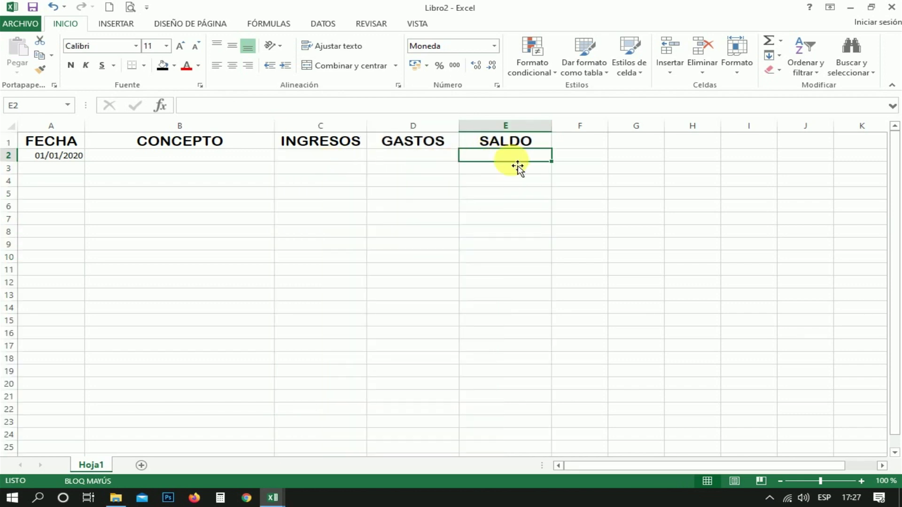
text(1.)
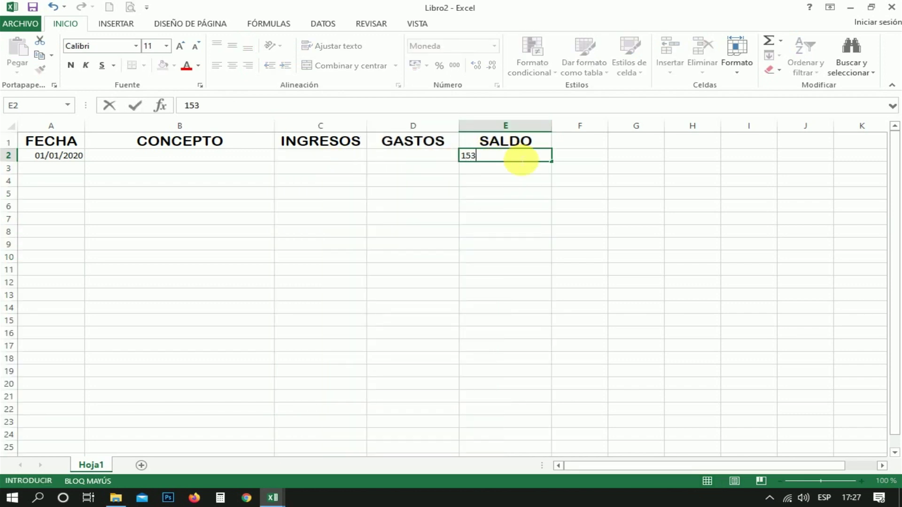
text(5)
key(Return)
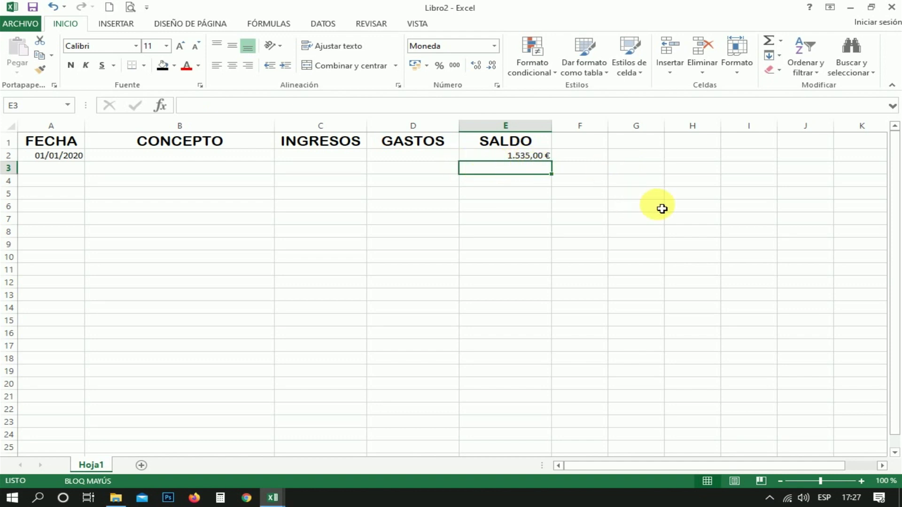
text(-)
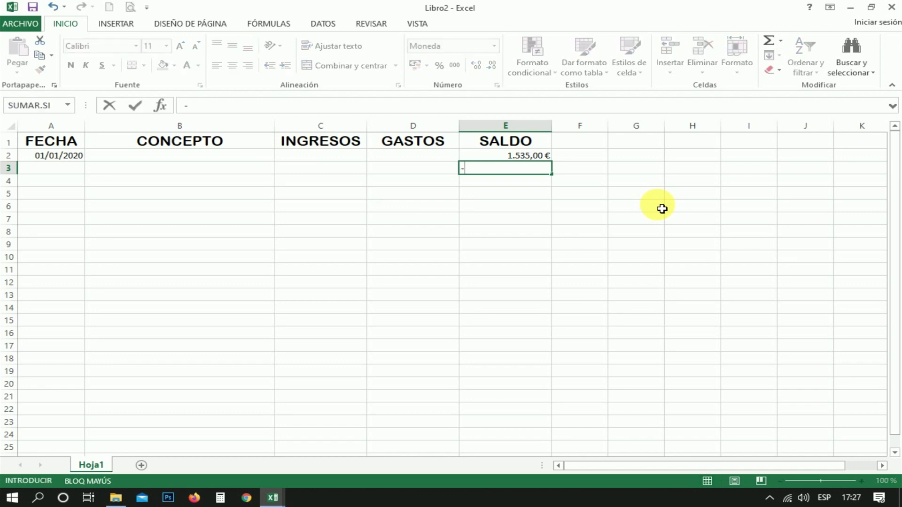
text(350)
key(Return)
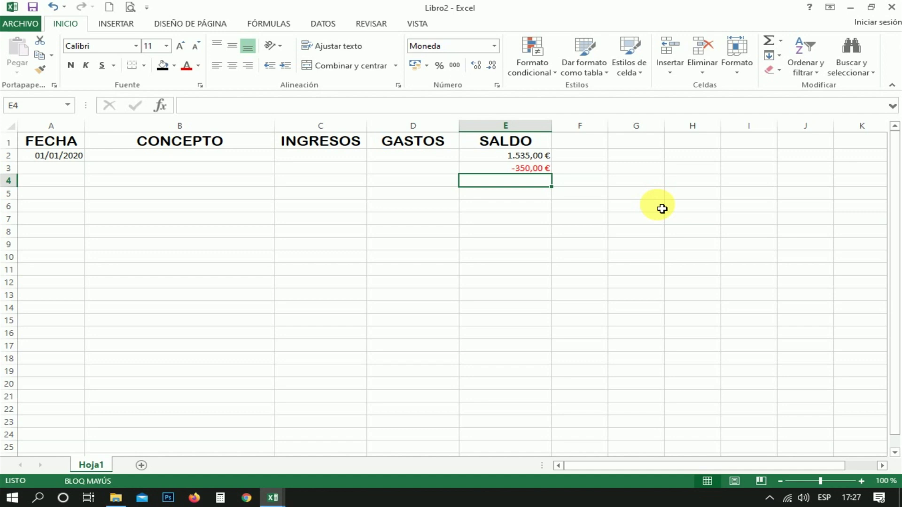
text(2)
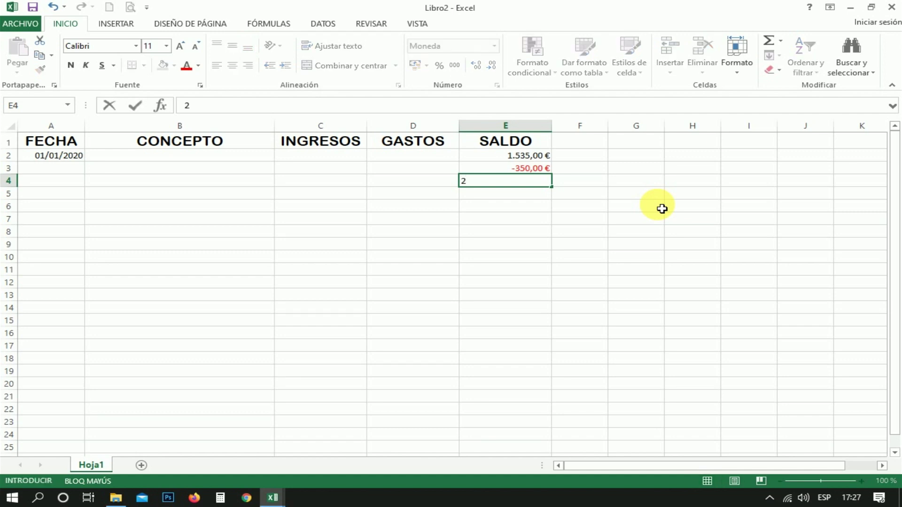
text(.5)
key(Return)
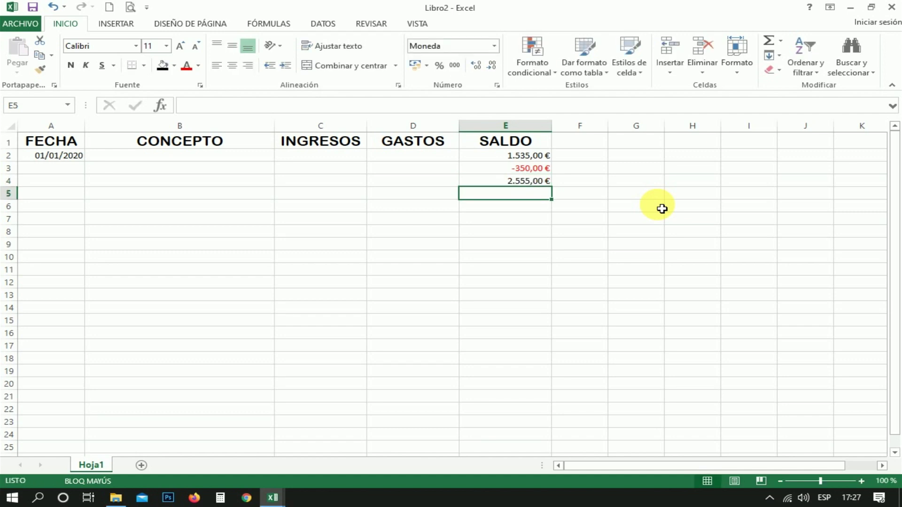
click(533, 159)
drag(533, 159, 534, 189)
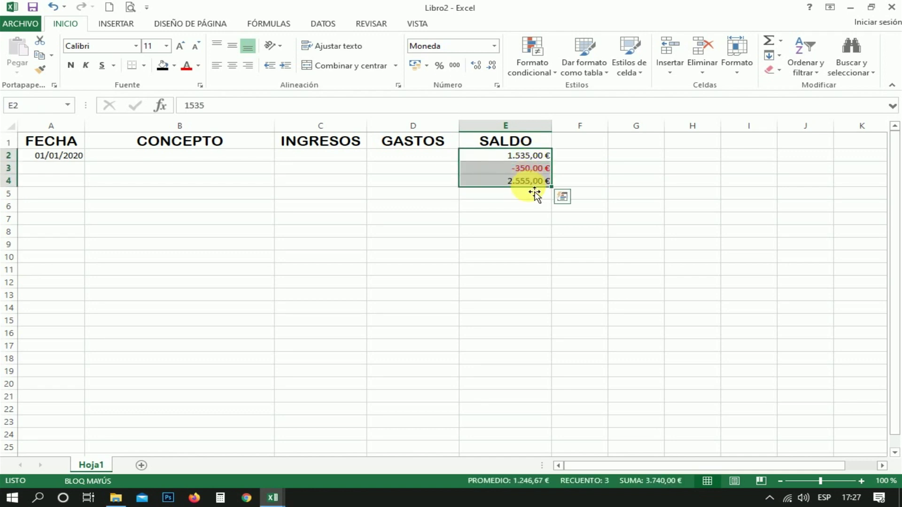
key(Delete)
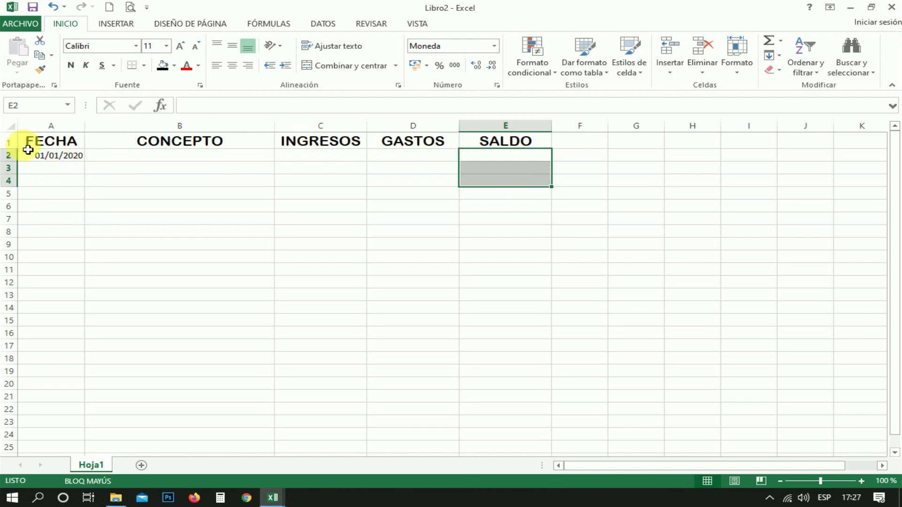
click(10, 141)
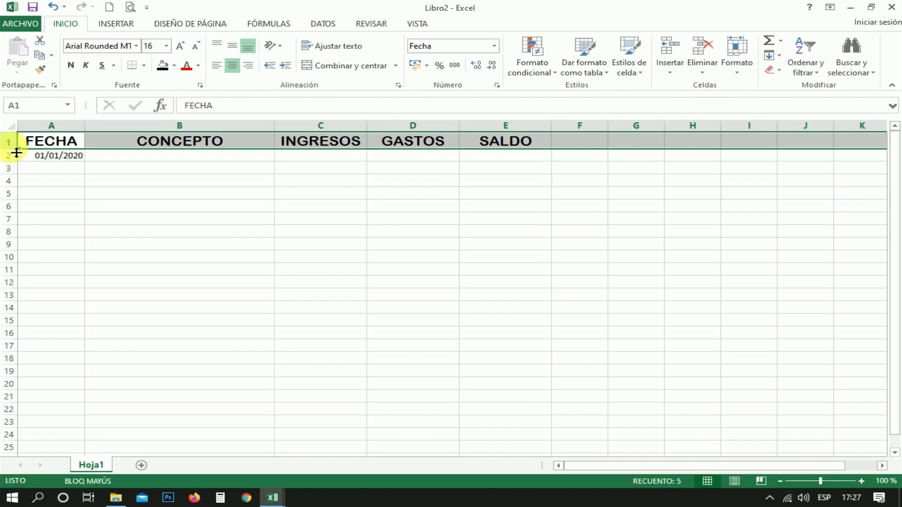
click(45, 146)
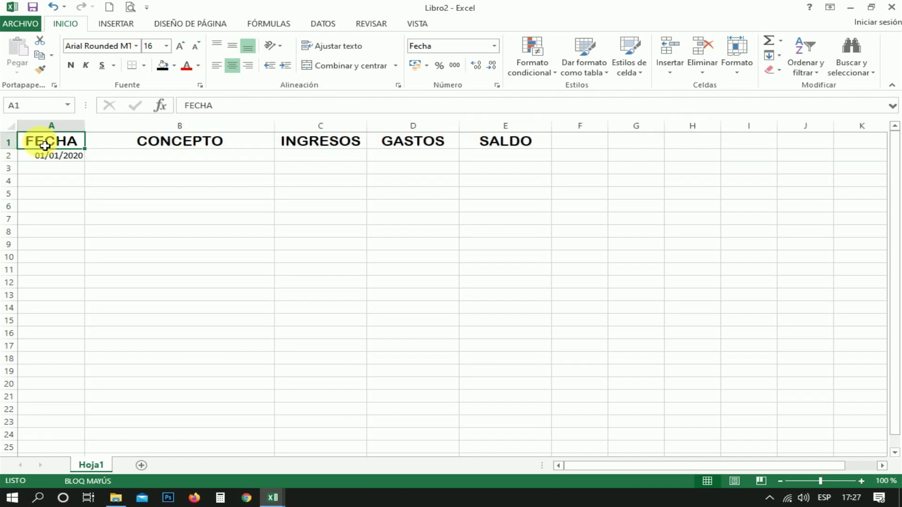
click(157, 144)
click(323, 143)
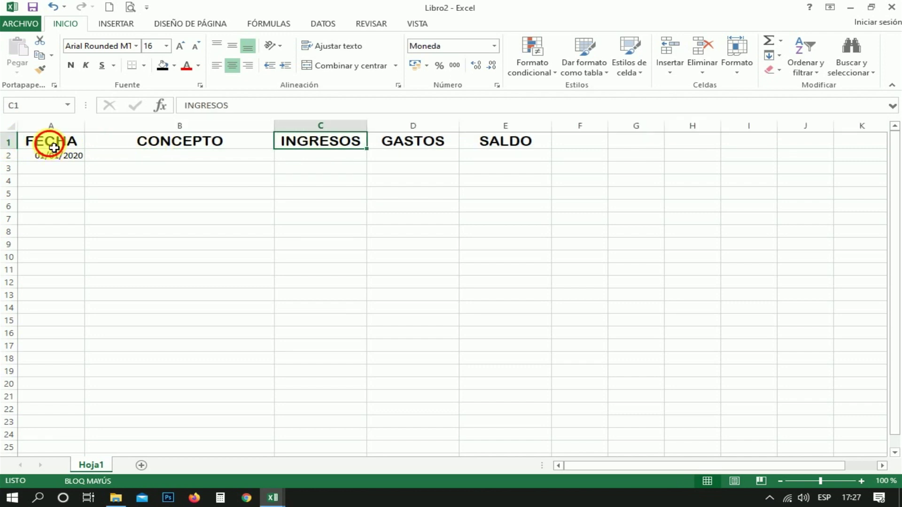
drag(54, 147, 587, 143)
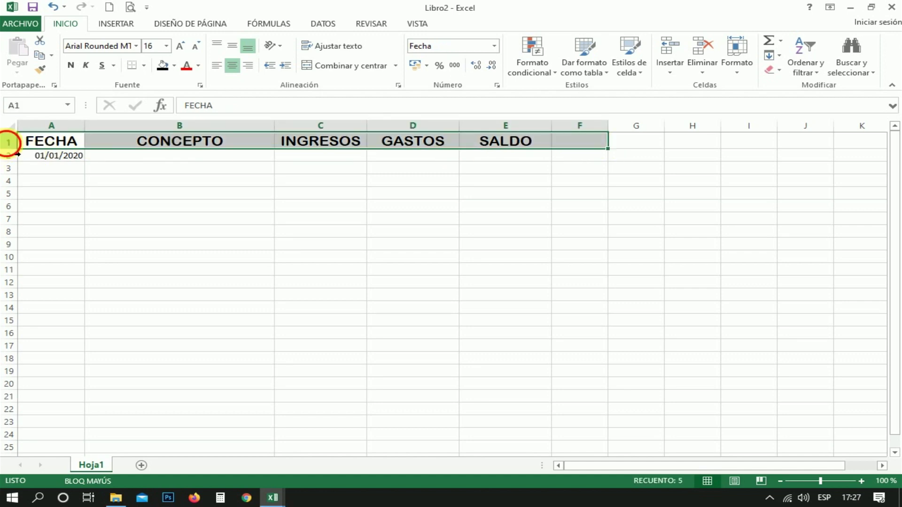
click(10, 142)
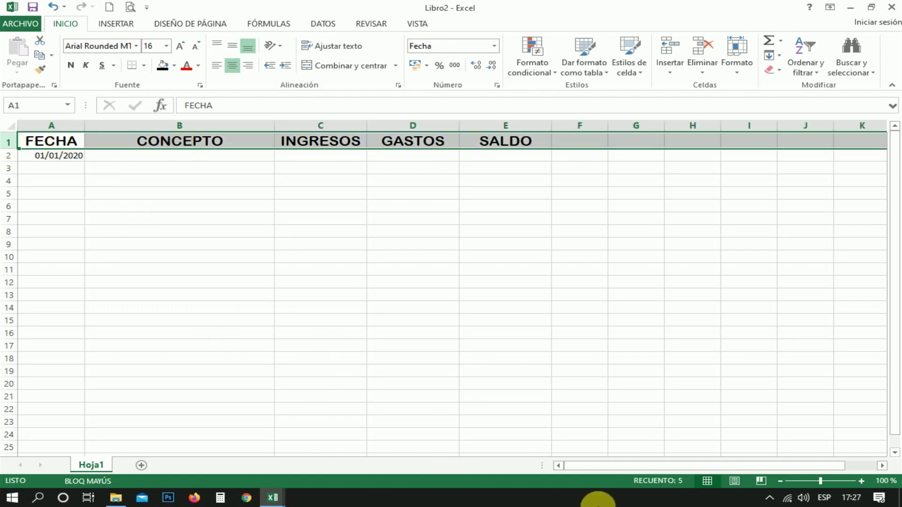
drag(595, 467, 689, 467)
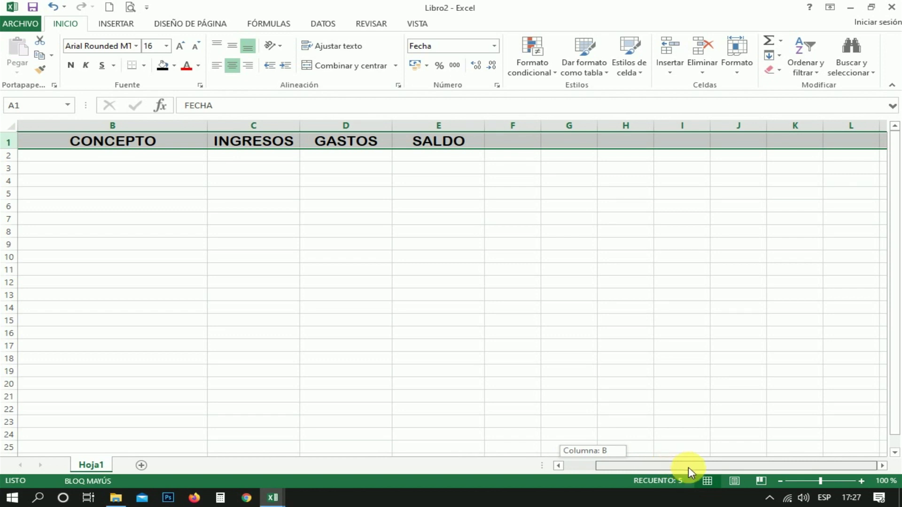
click(883, 467)
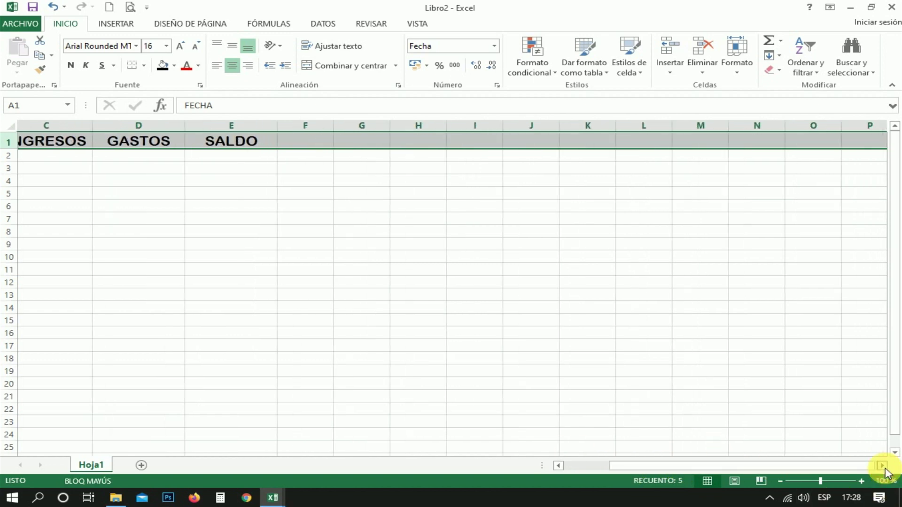
Step: Set row 1's height to 25, then raise it to 40 for the headers
drag(830, 466, 546, 469)
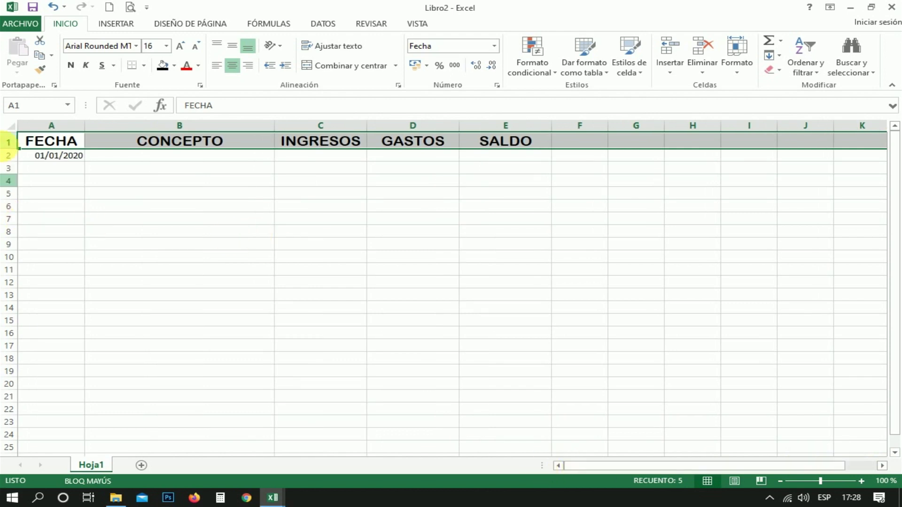
right_click(8, 142)
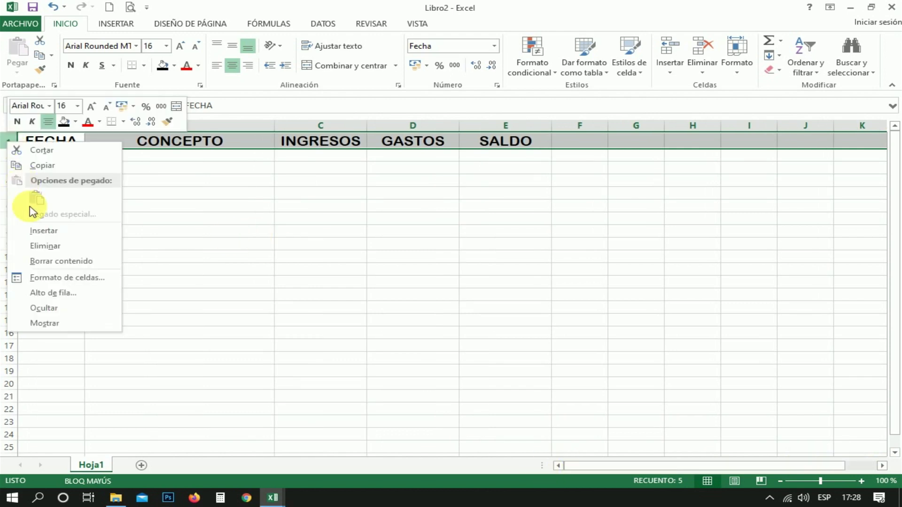
click(67, 299)
text(25)
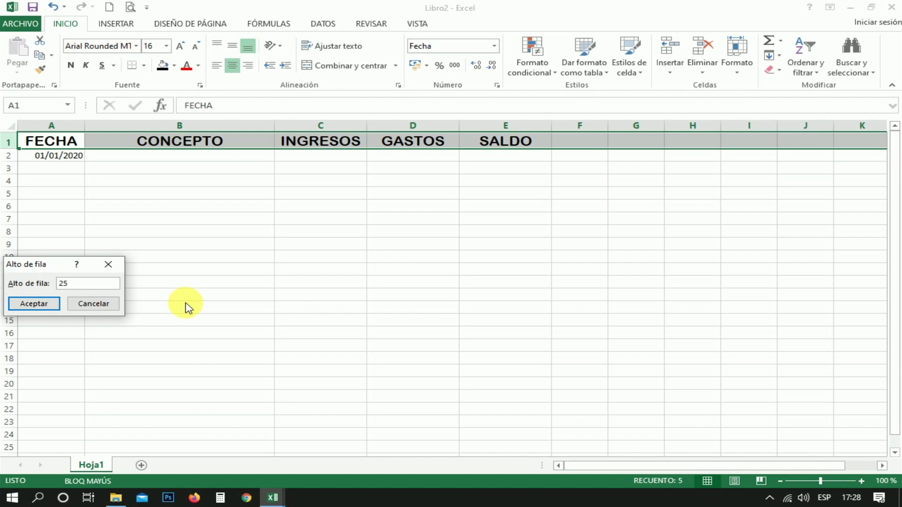
key(Return)
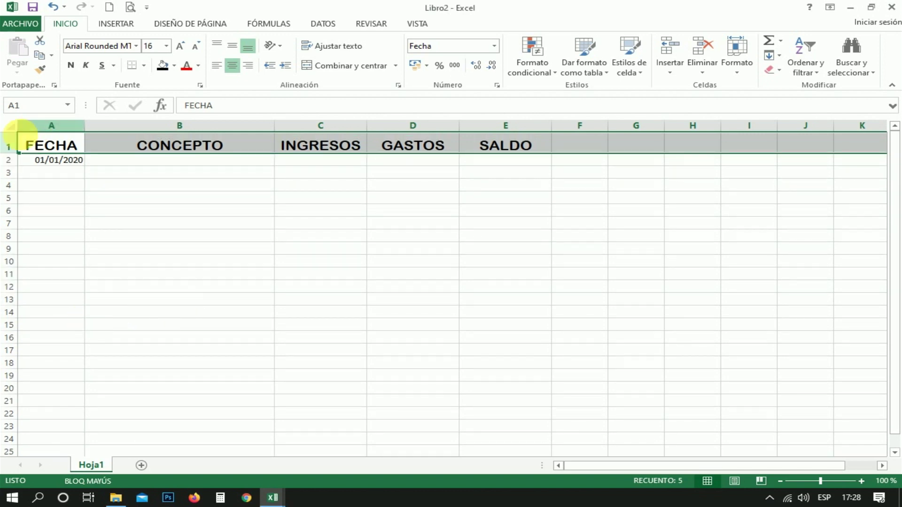
right_click(9, 146)
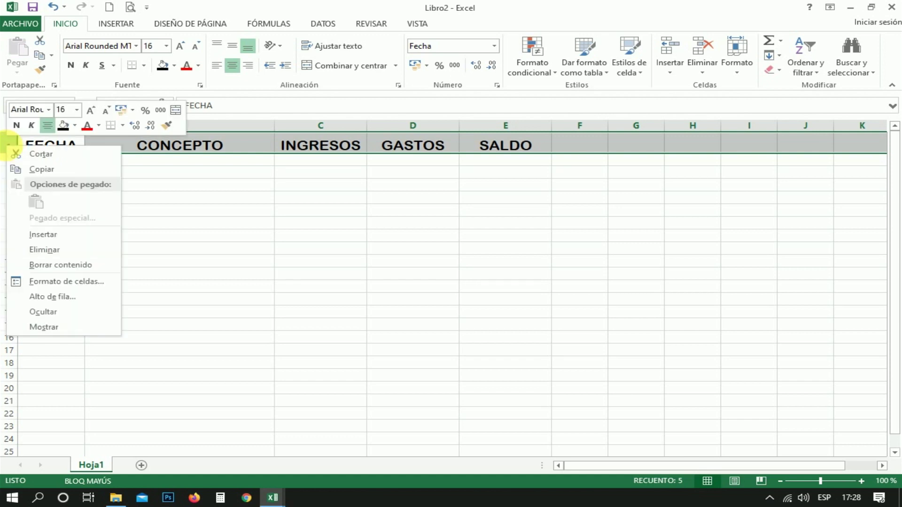
click(71, 298)
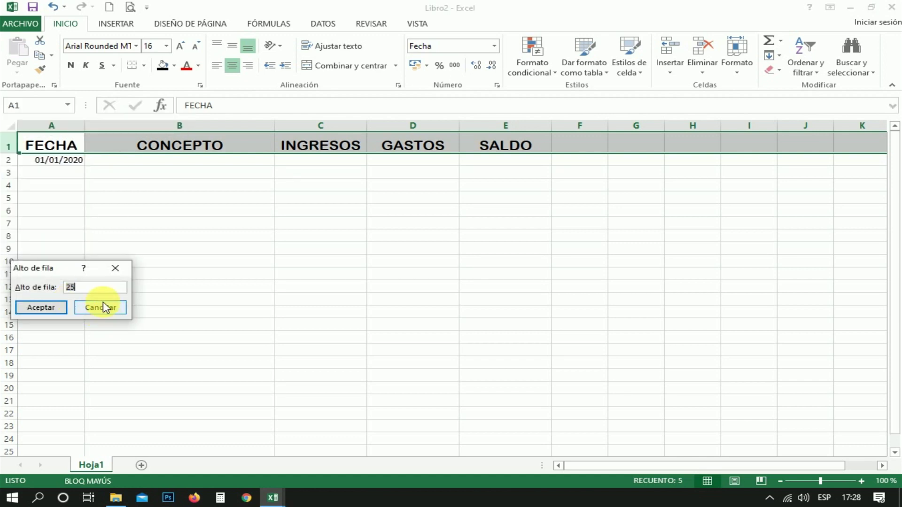
key(Return)
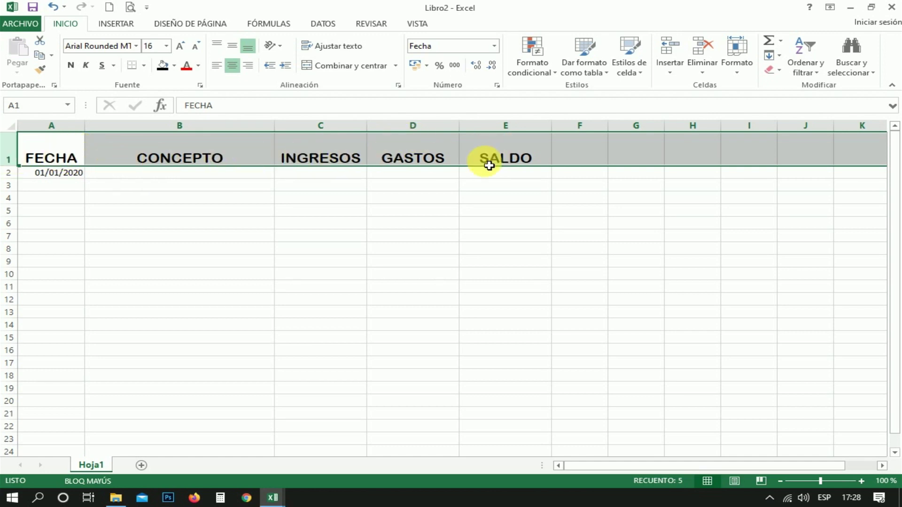
click(69, 158)
Step: Centre the row 1 headers both vertically and horizontally, then select A1:E1
click(9, 150)
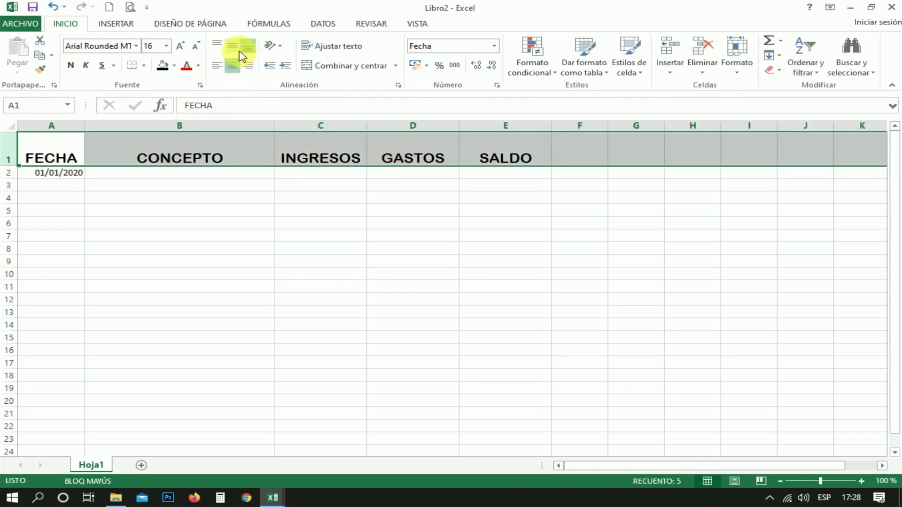
click(231, 69)
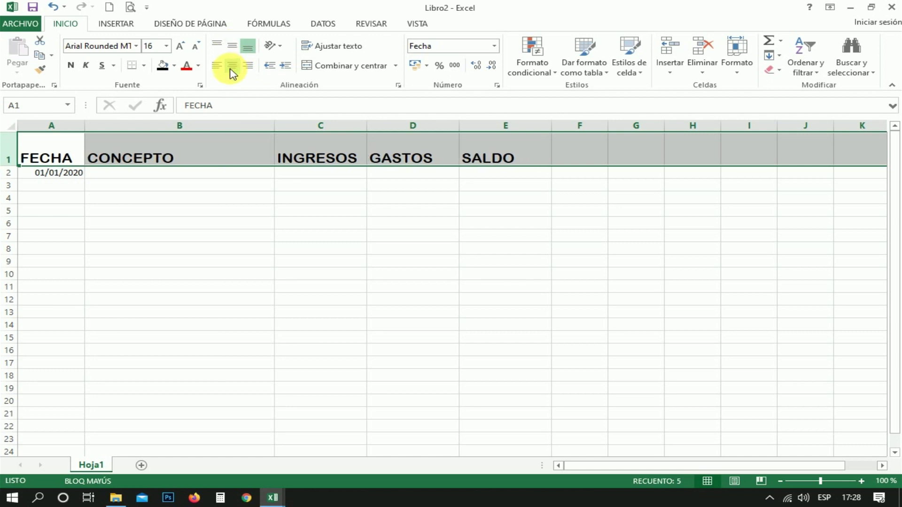
click(235, 47)
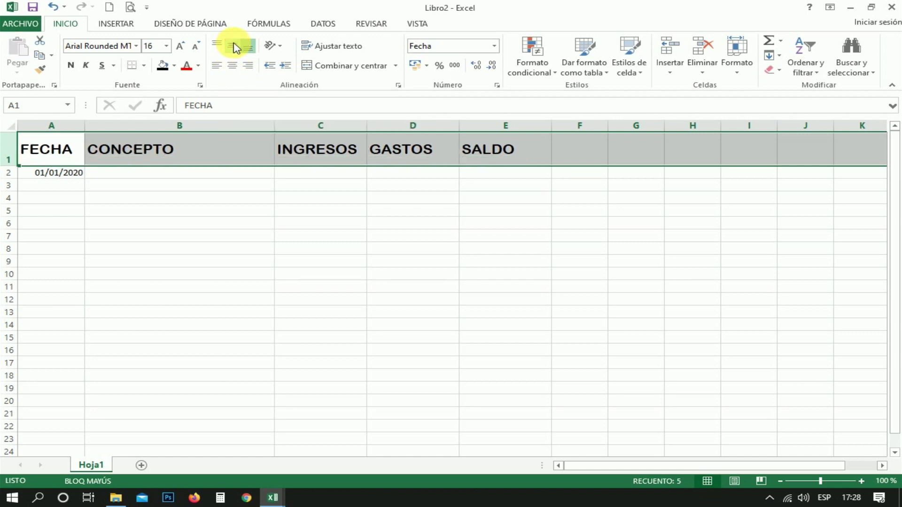
click(232, 65)
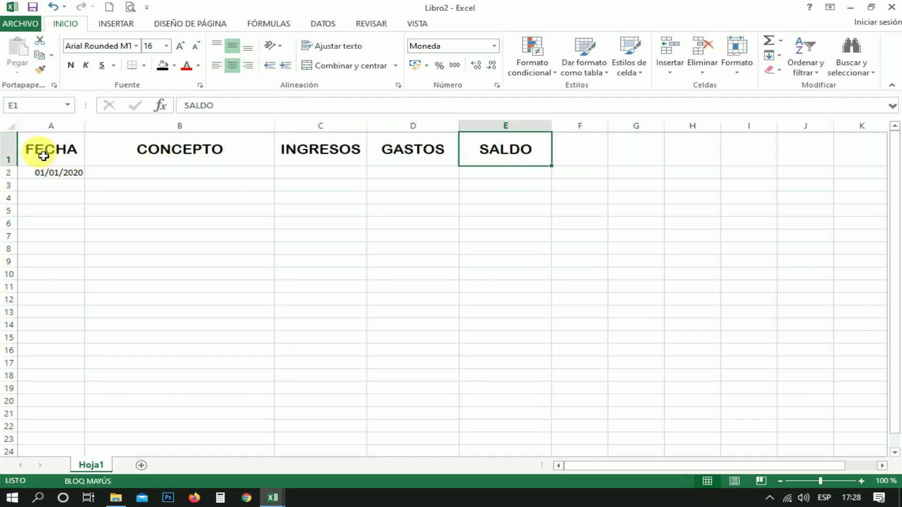
drag(40, 150, 477, 152)
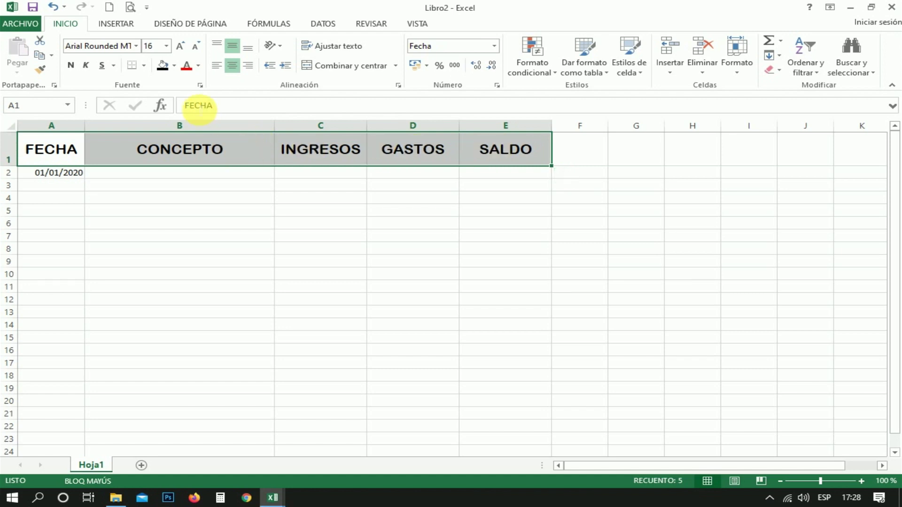
click(174, 66)
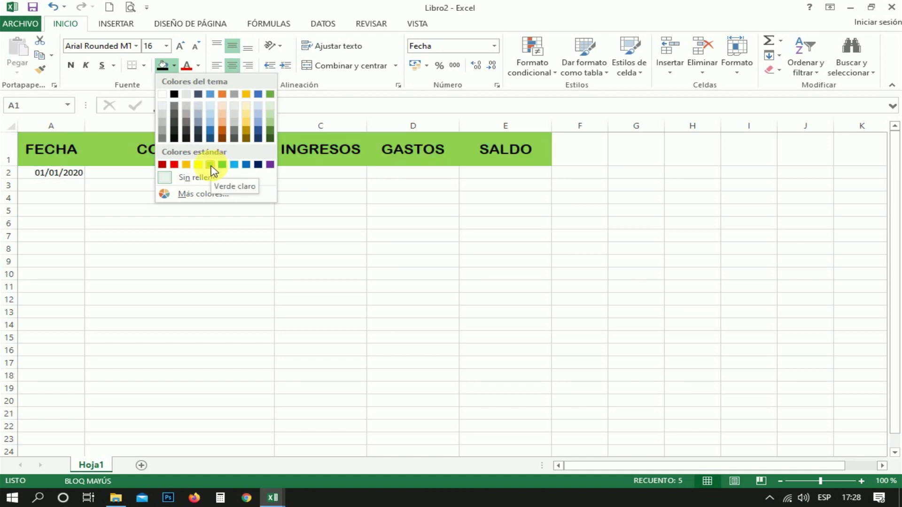
Step: Fill header cells A1:E1 with Verde claro (light green)
click(210, 165)
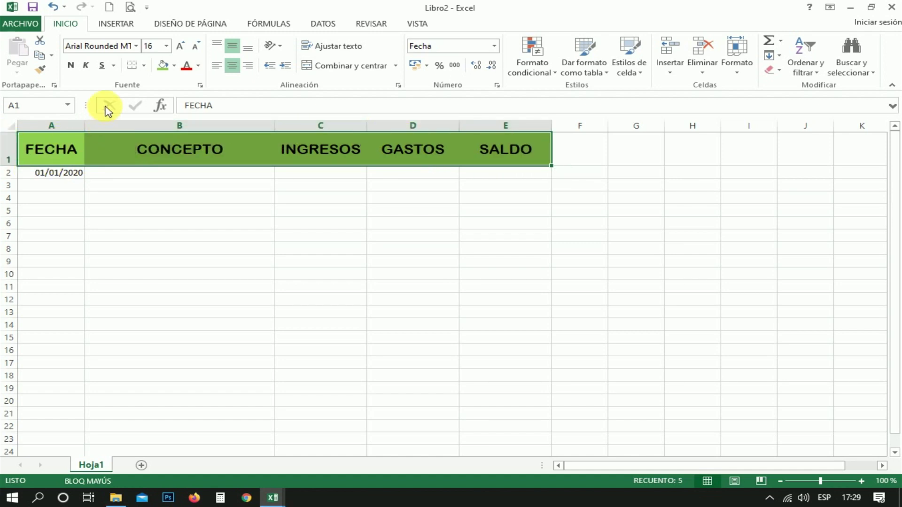
click(145, 66)
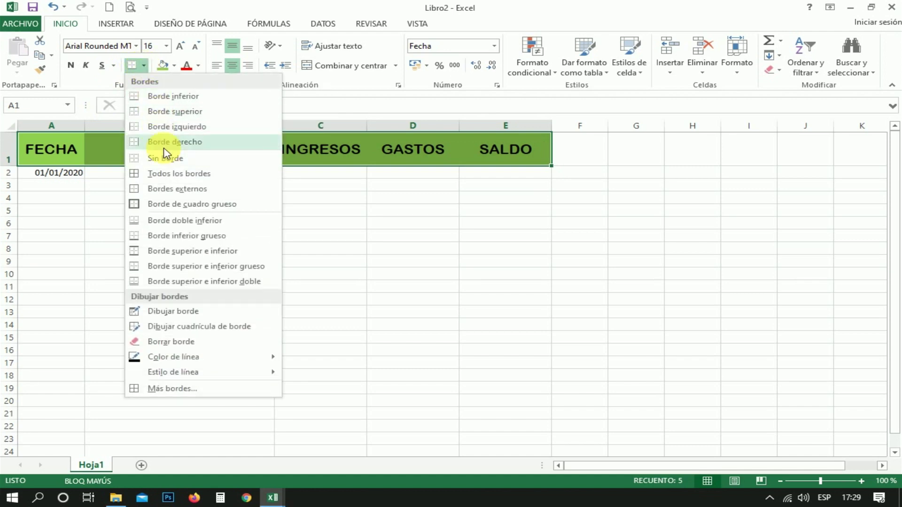
Step: Apply All Borders to the header cells A1:E1
click(168, 175)
click(177, 178)
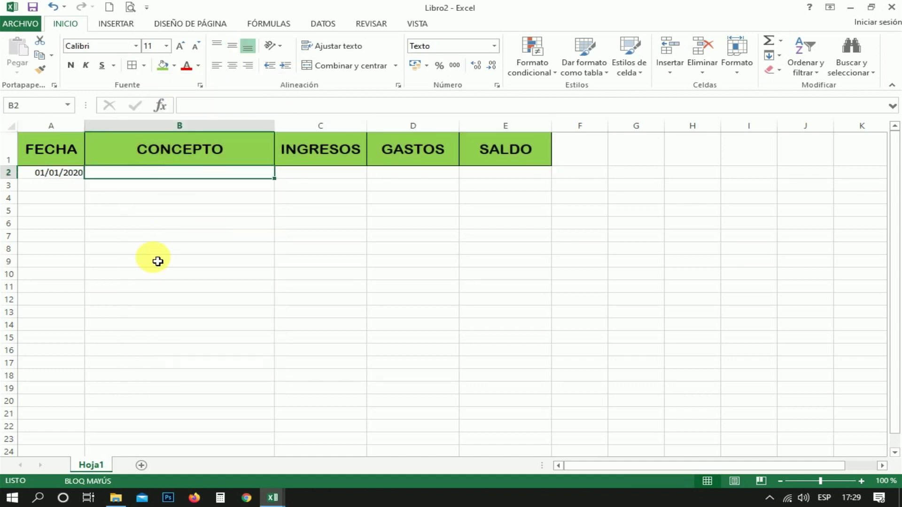
click(148, 291)
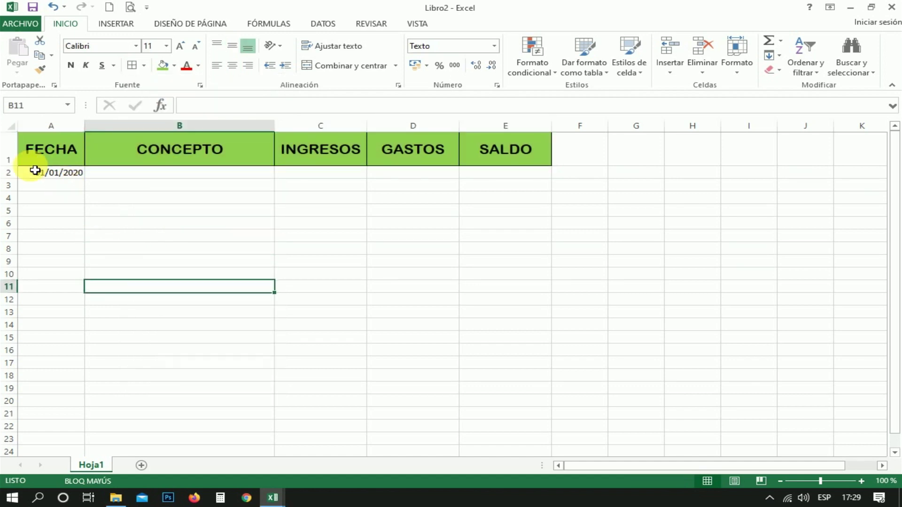
Step: Try drawing thick underlines beneath the headers, then undo all of them
click(57, 159)
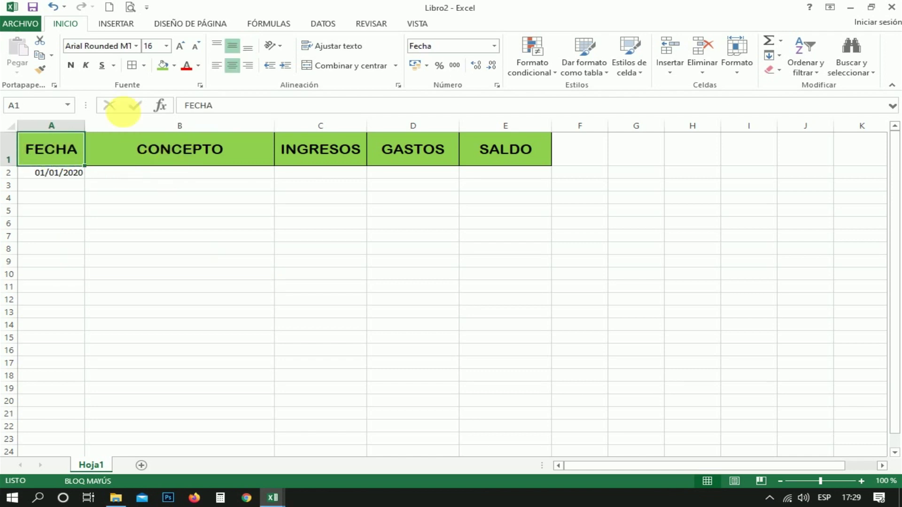
click(143, 66)
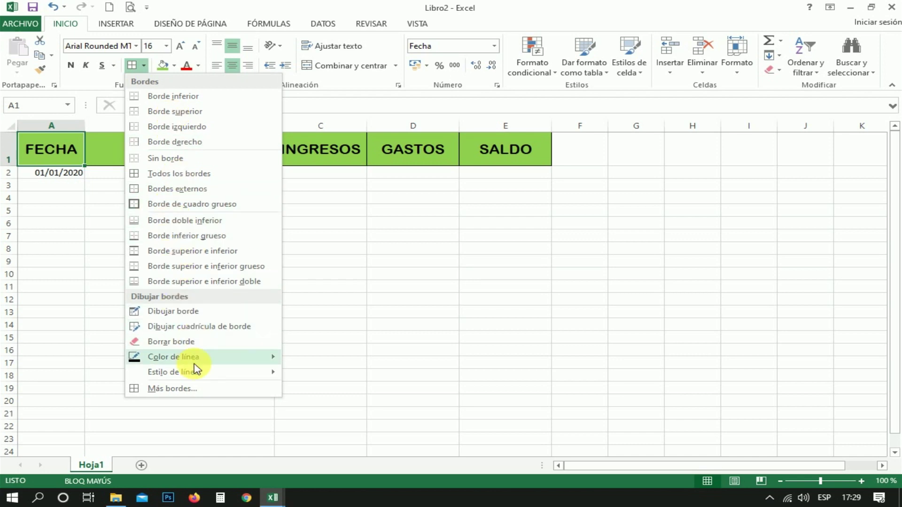
mouse_move(173, 372)
click(340, 475)
click(184, 204)
click(58, 166)
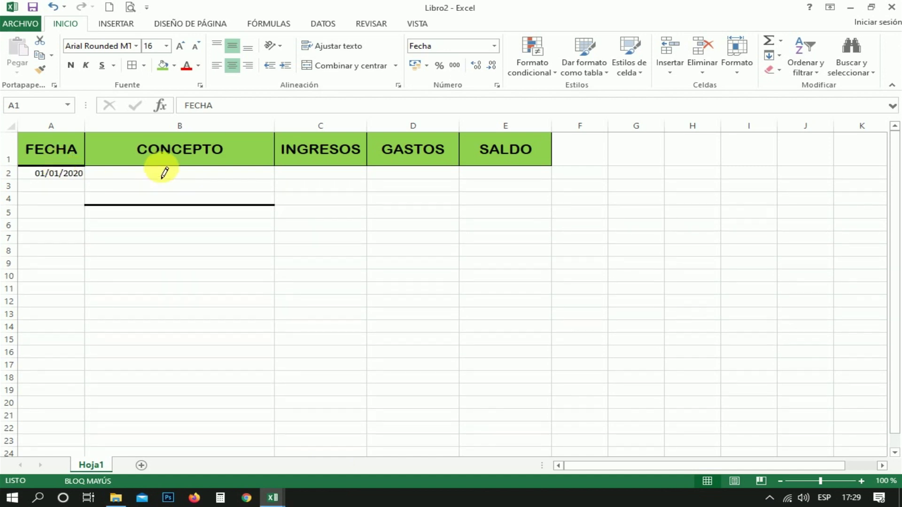
drag(164, 170, 306, 171)
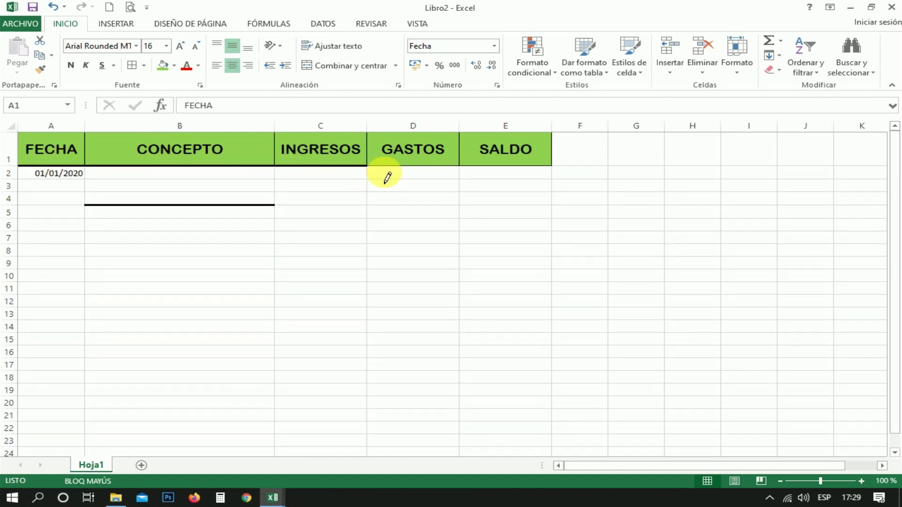
click(402, 172)
click(503, 170)
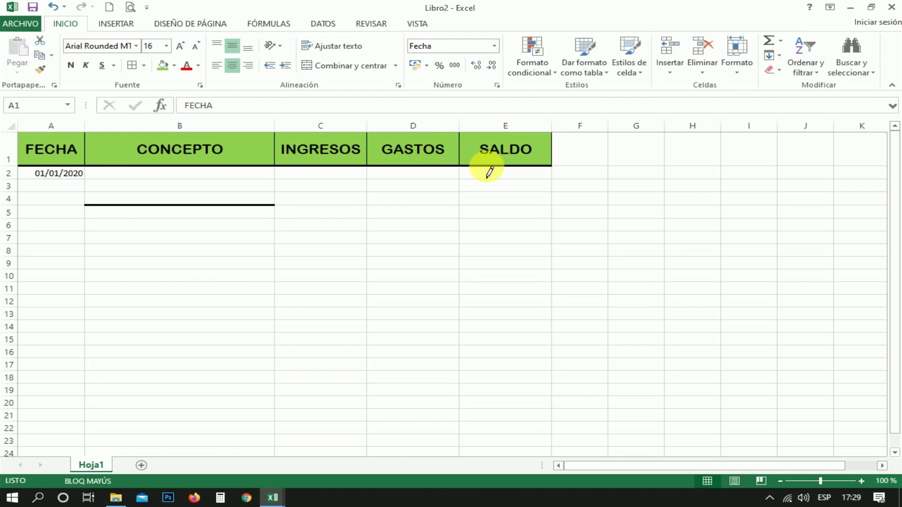
click(53, 7)
click(53, 6)
click(53, 7)
click(53, 7)
click(53, 7)
click(53, 7)
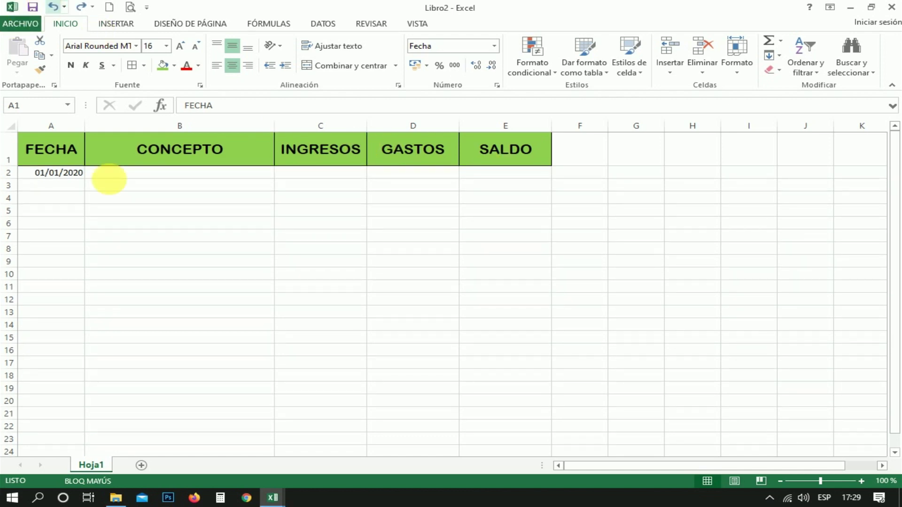
Step: Apply Thick Box Border to the FECHA, GASTOS and SALDO header cells
click(144, 66)
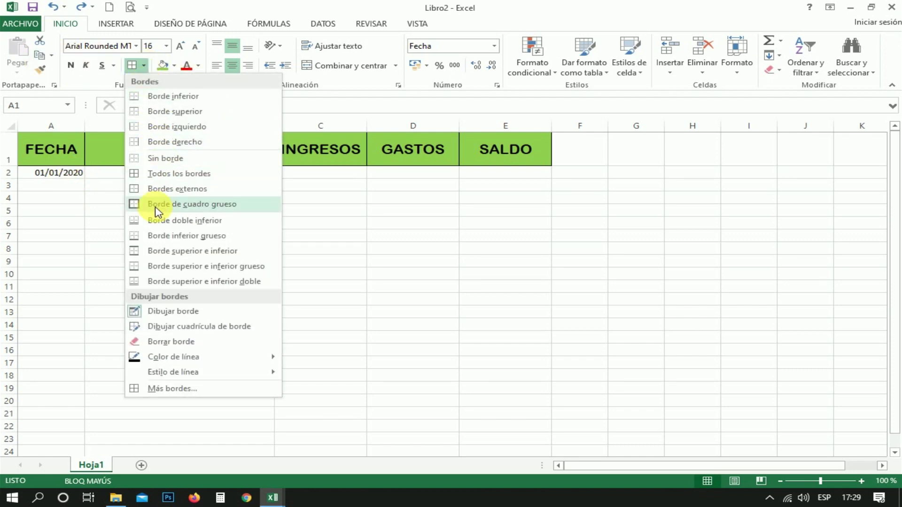
click(156, 211)
click(144, 151)
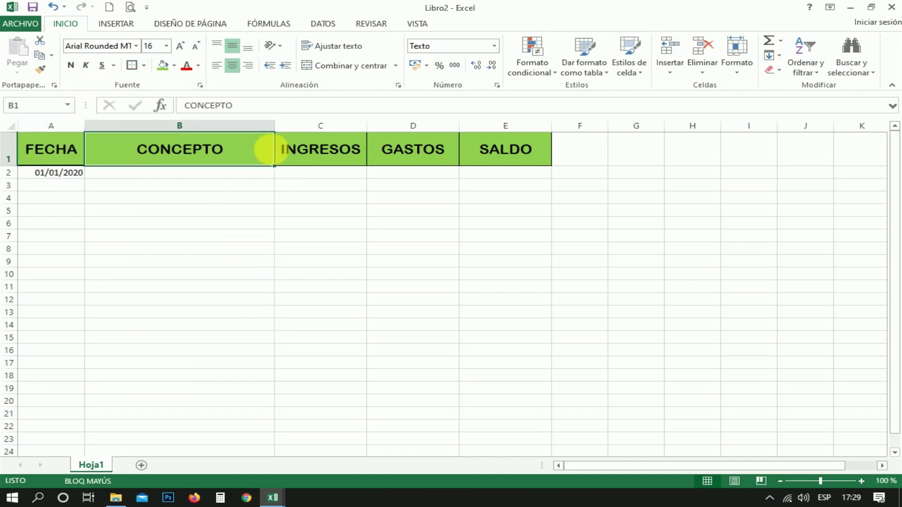
click(395, 156)
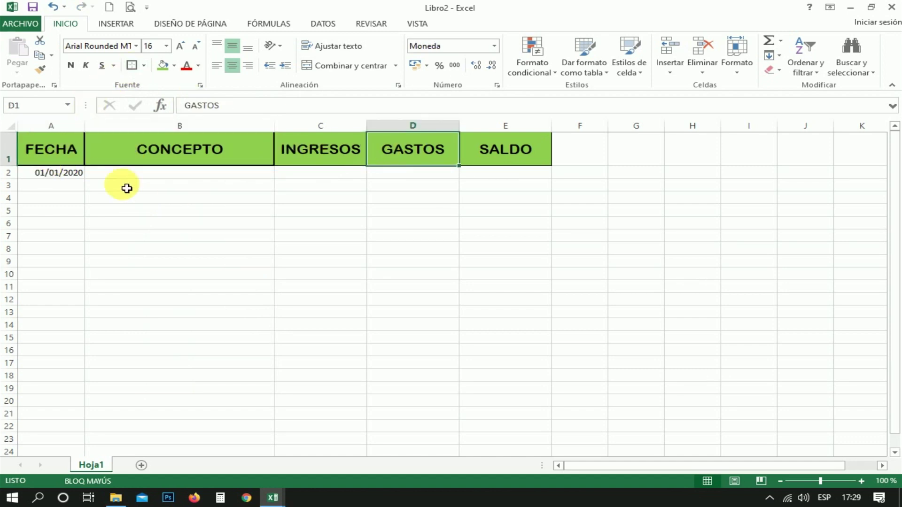
click(132, 66)
click(469, 157)
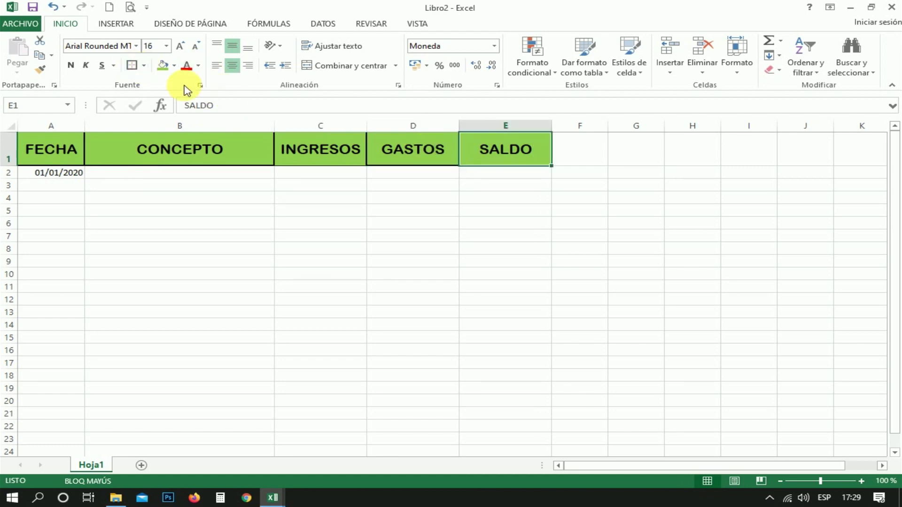
click(132, 67)
click(328, 157)
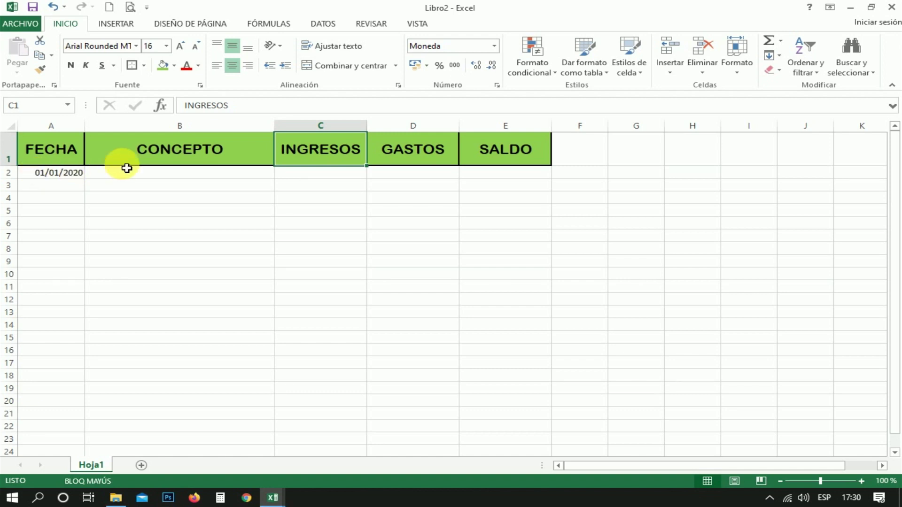
click(53, 179)
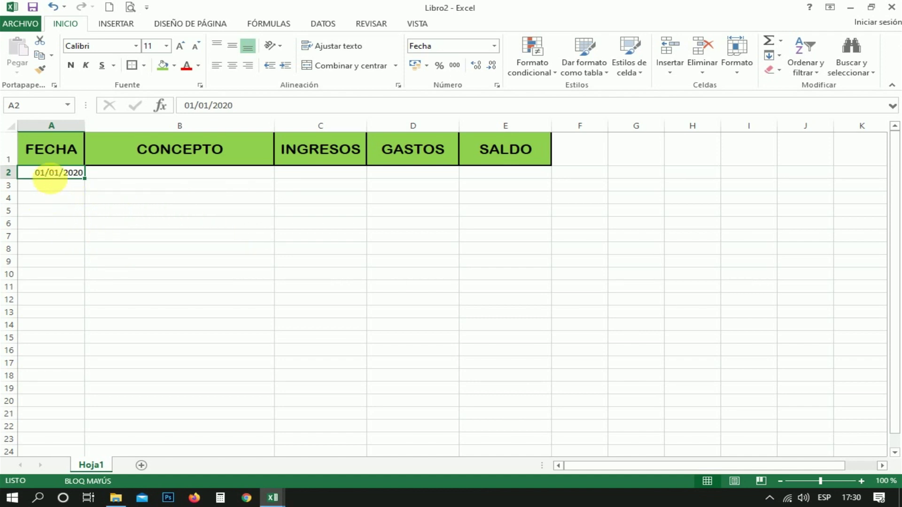
Step: Enter SALDO 2019 in B2 with an opening balance of 1500 in E2
click(498, 178)
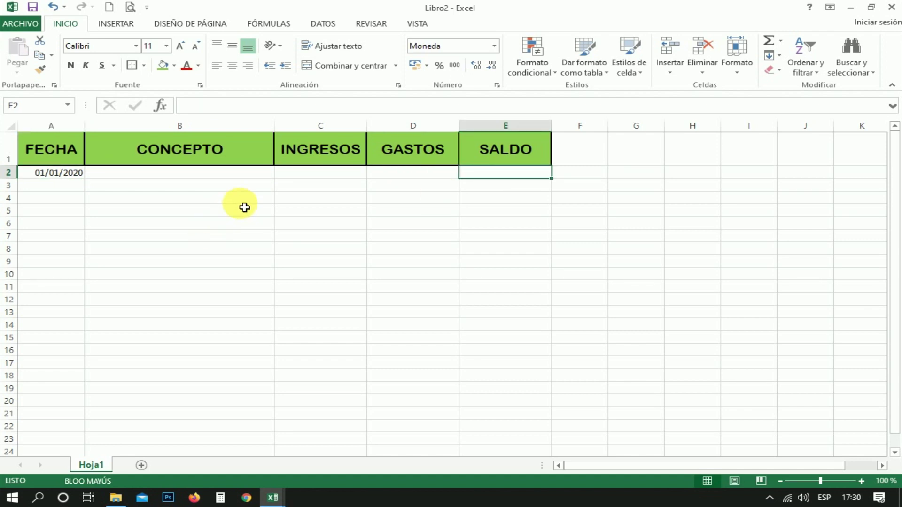
click(55, 174)
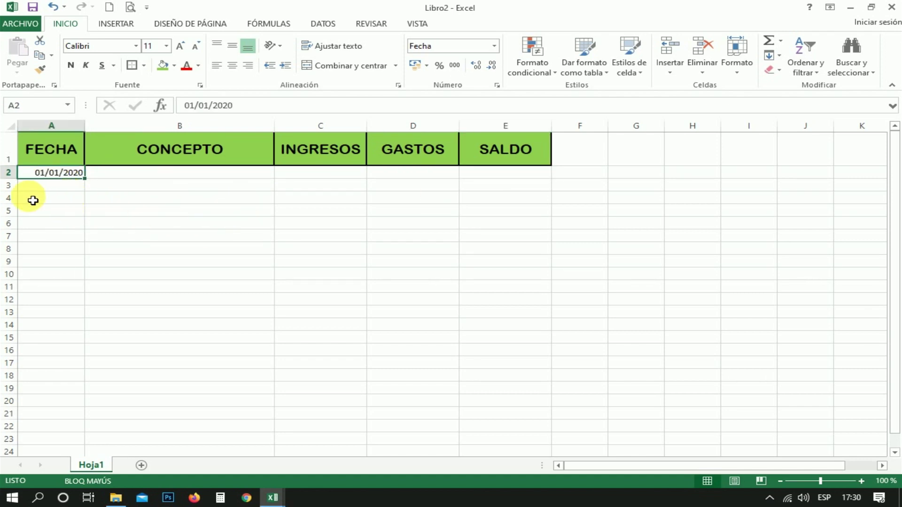
click(168, 179)
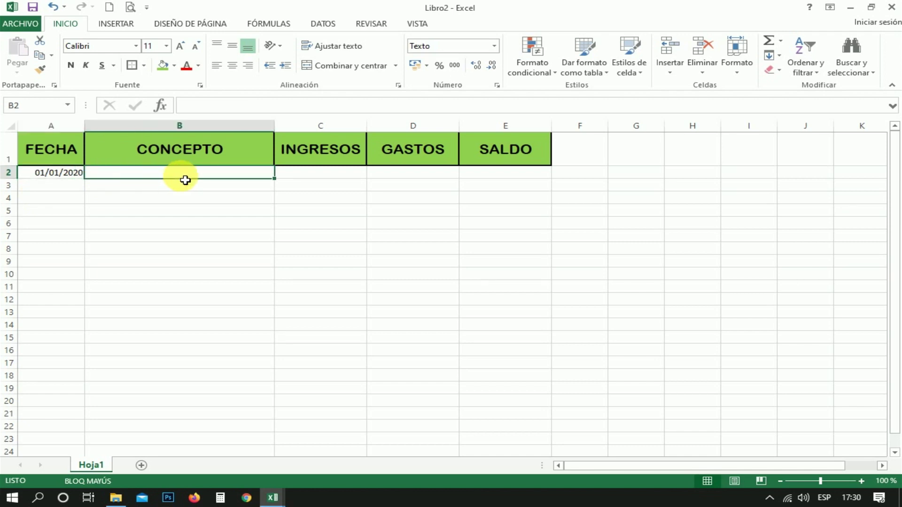
text(SALDO)
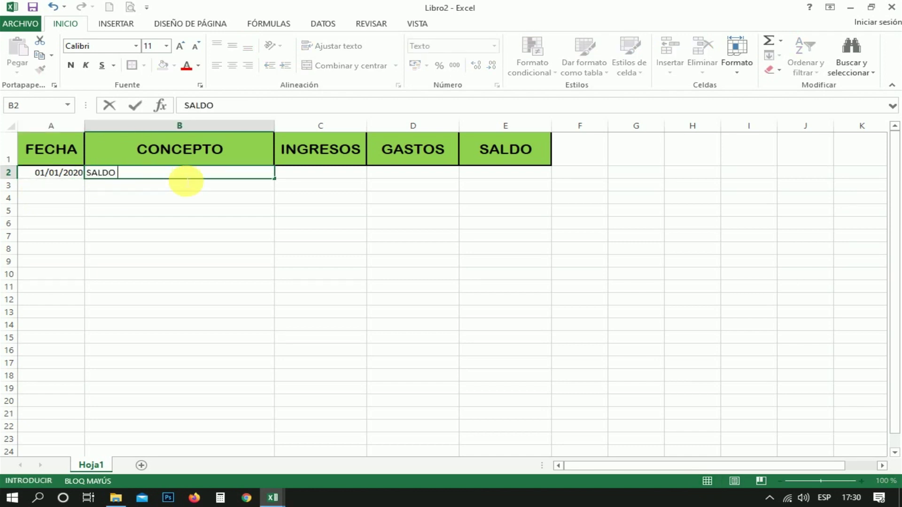
text(19)
key(Tab)
key(Tab)
key(Tab)
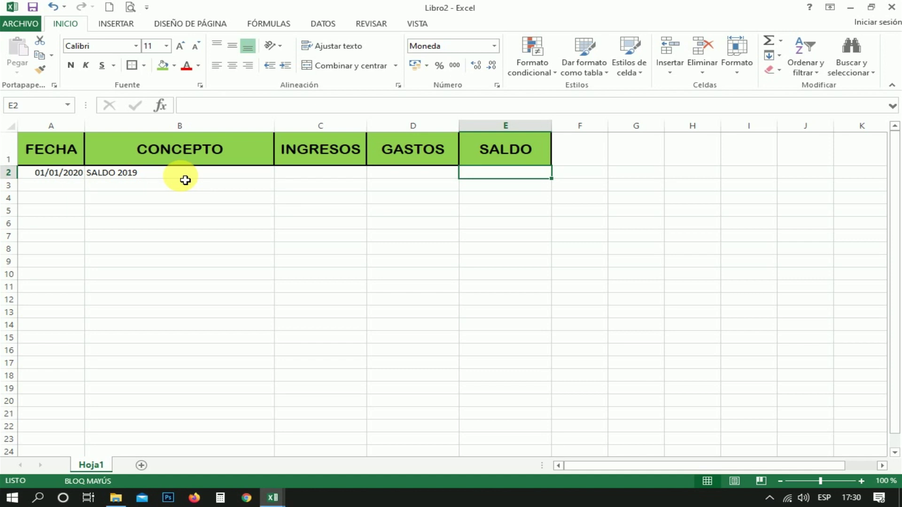
text(1500)
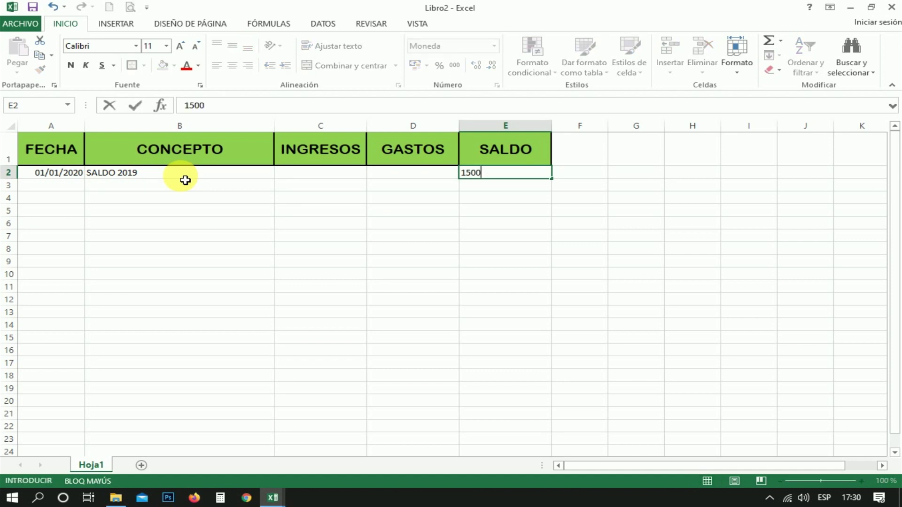
key(Return)
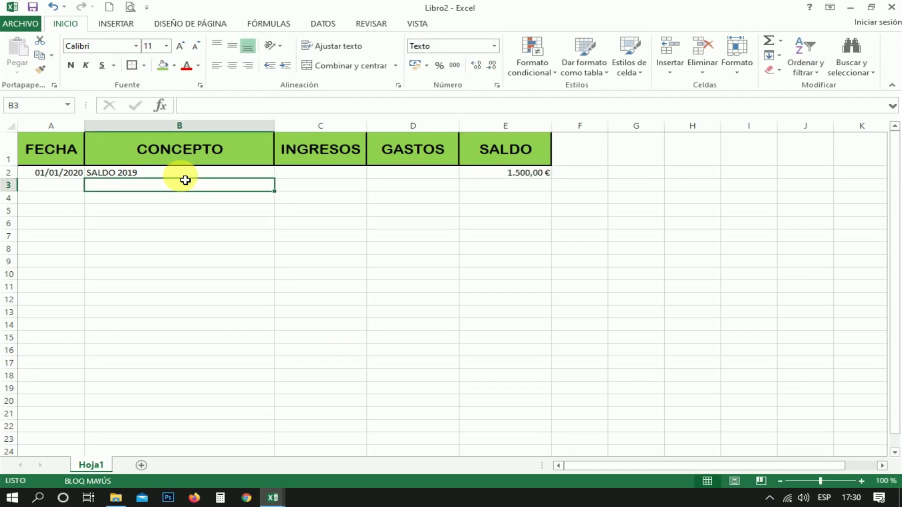
Step: Right-align SALDO 2019 in B2 and zoom the sheet to 120%
click(160, 172)
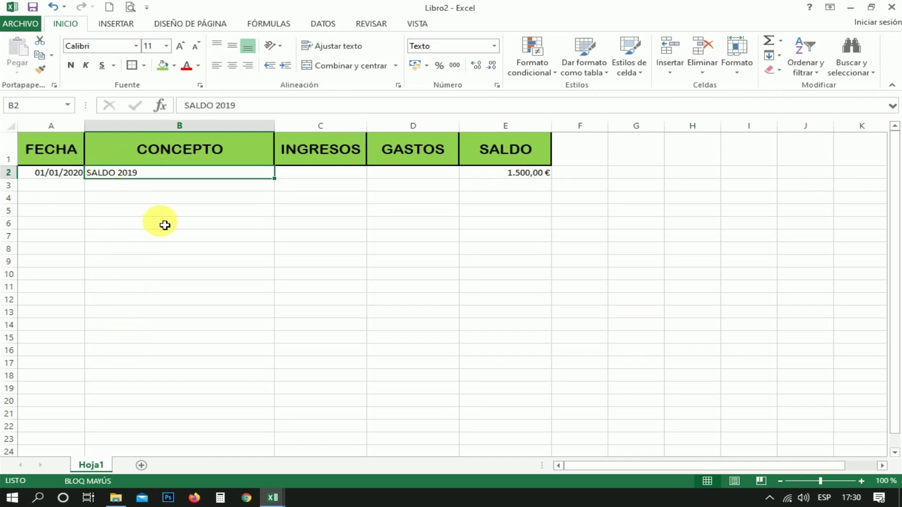
click(247, 65)
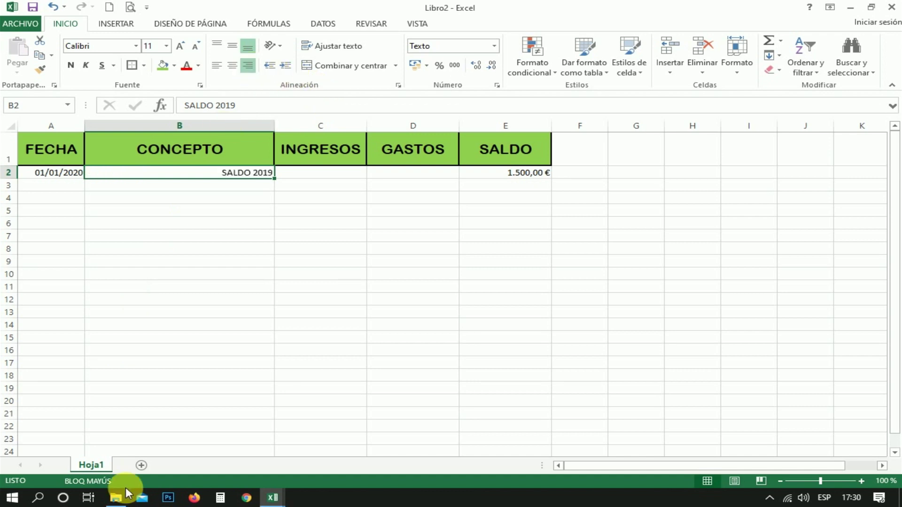
click(860, 480)
click(861, 481)
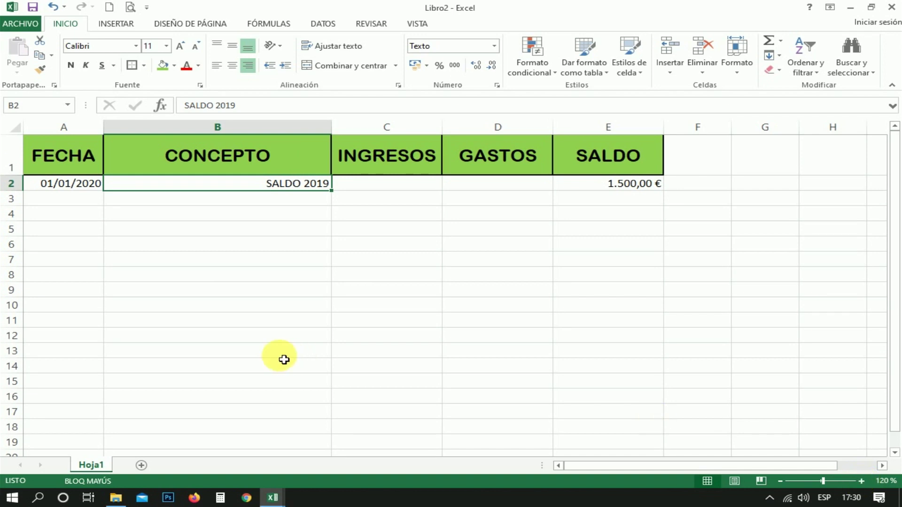
Step: Add row 3: 05/01/2020 HIPOTECA with an 800 expense
click(83, 204)
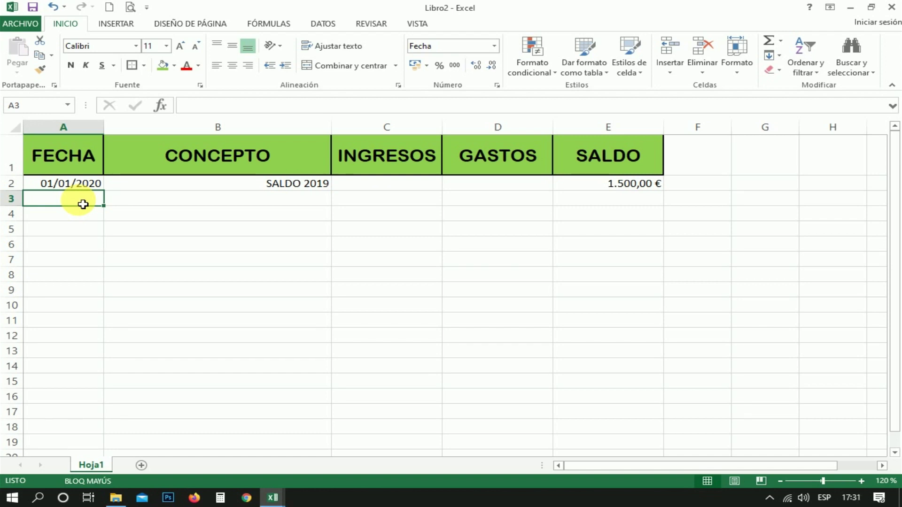
text(05-)
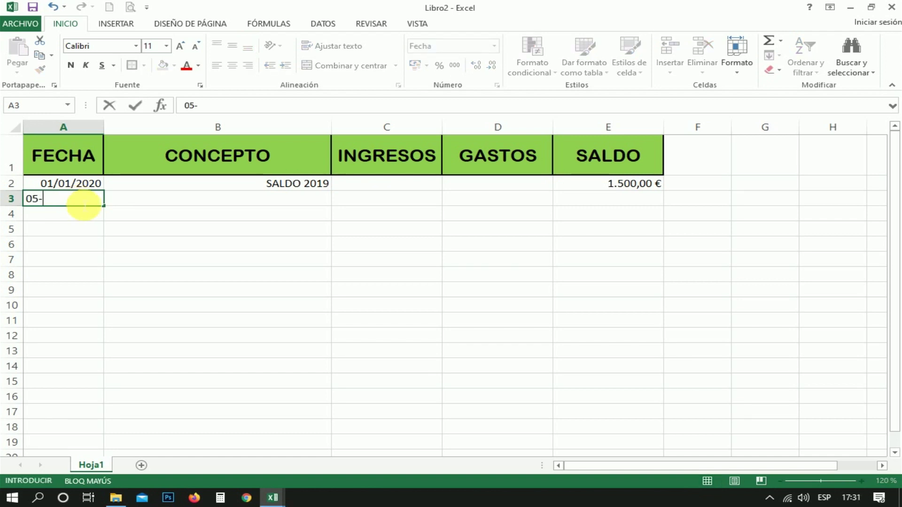
text(01-2020)
key(Tab)
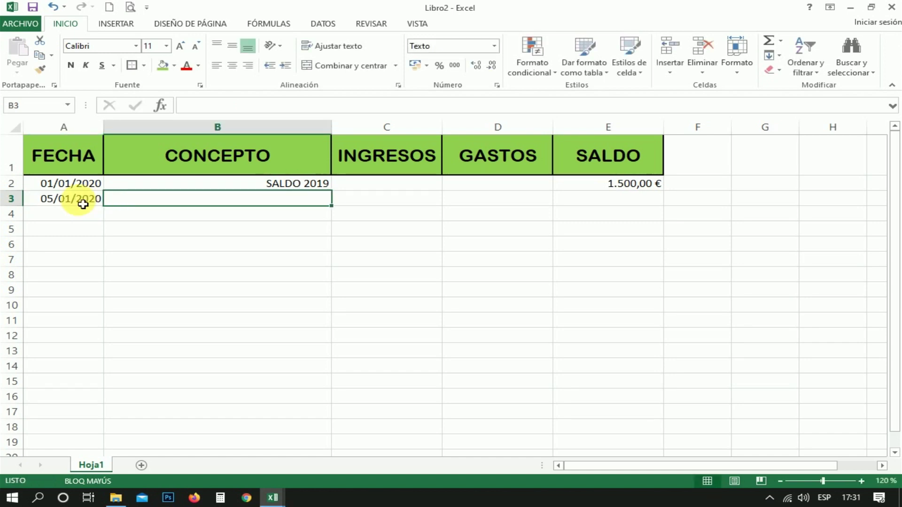
text(HIPOTECA)
key(Tab)
key(Tab)
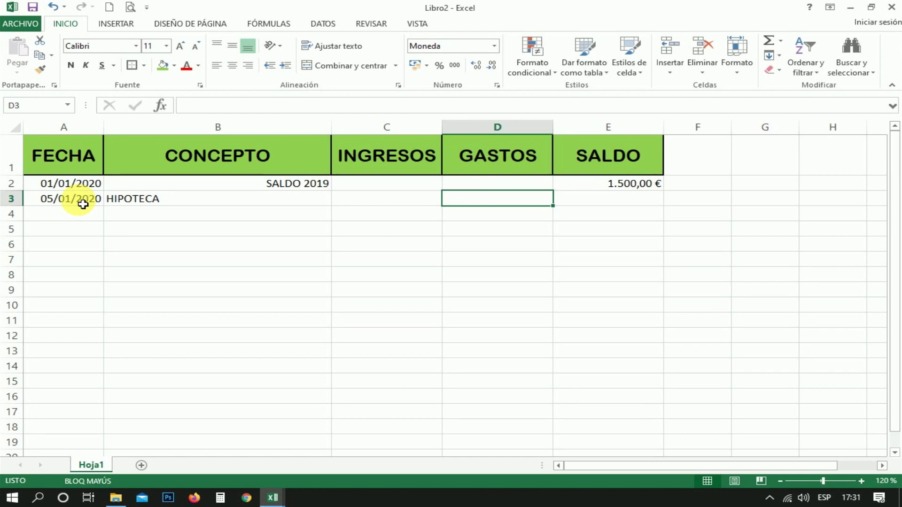
text(800)
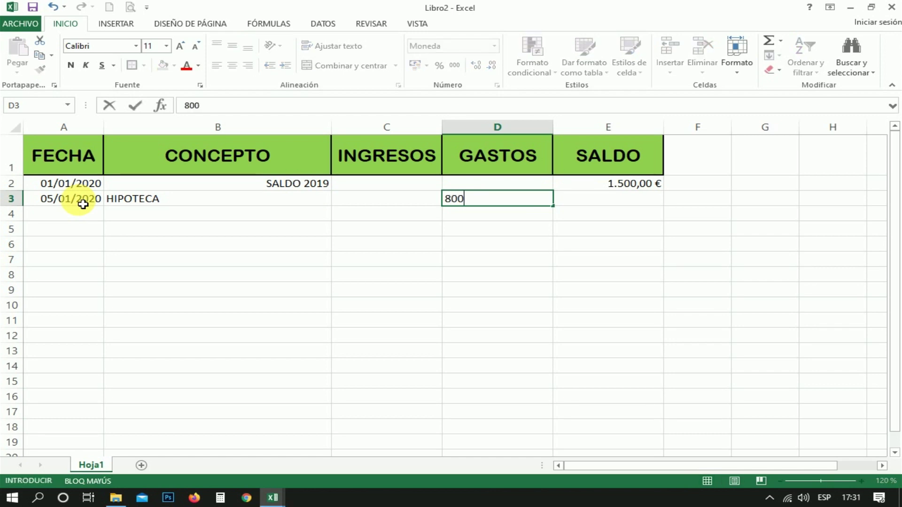
key(Return)
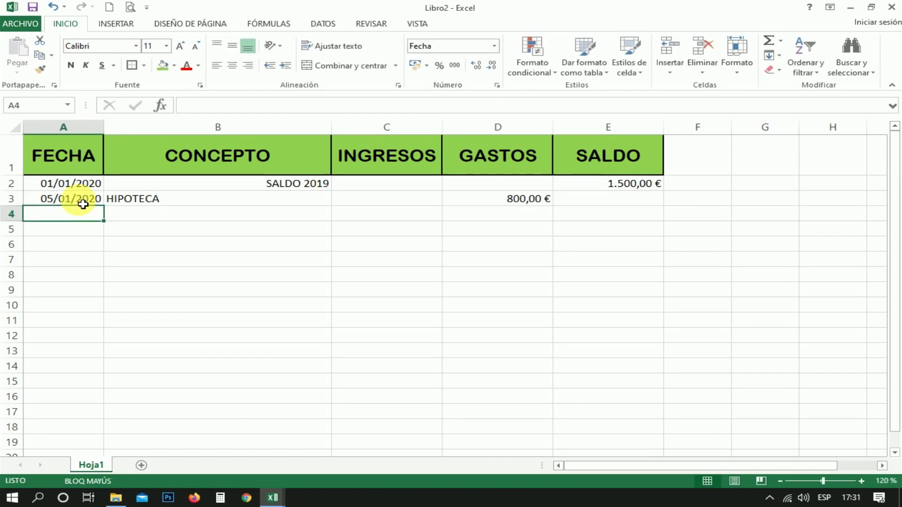
Step: Add expenses 07/01/2020 ALIMENTACION 120 and 10/01/2020 LUZ 150 in rows 4–5
text(07-0)
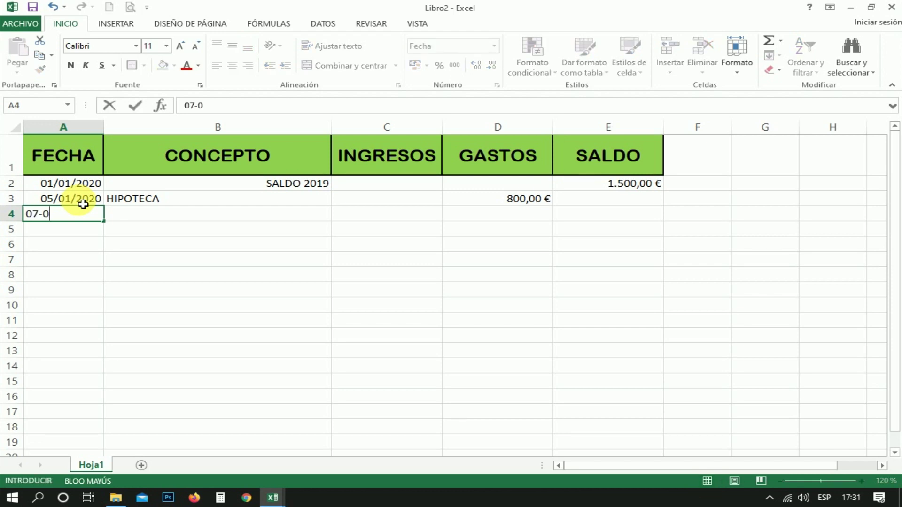
text(7/01/2020)
key(Tab)
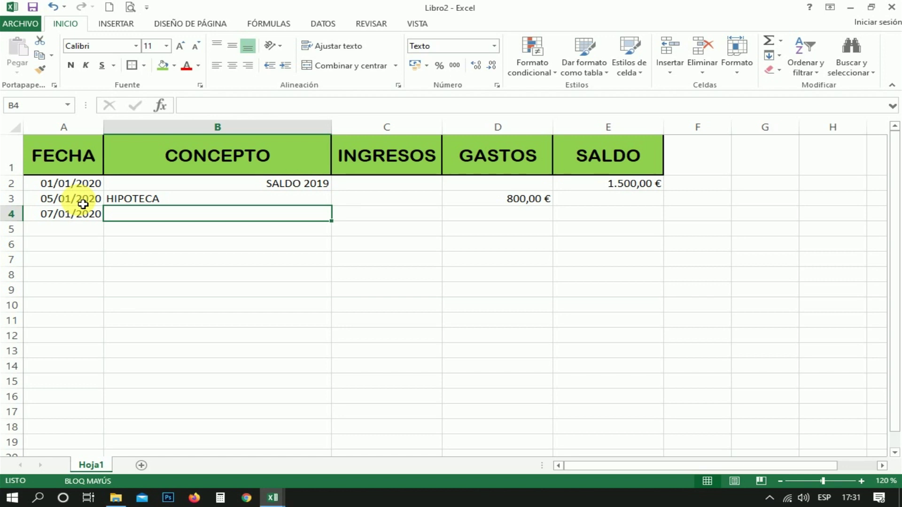
text(ALIMENTACION)
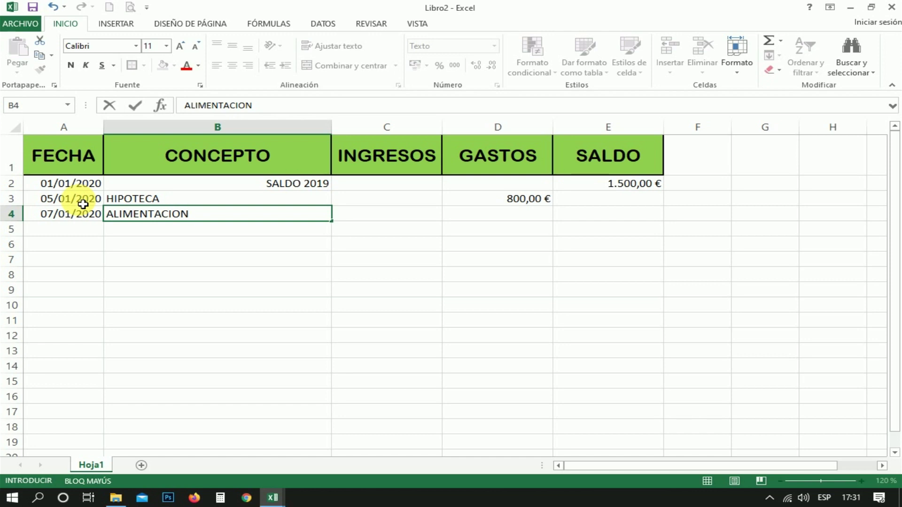
key(Tab)
key(Tab)
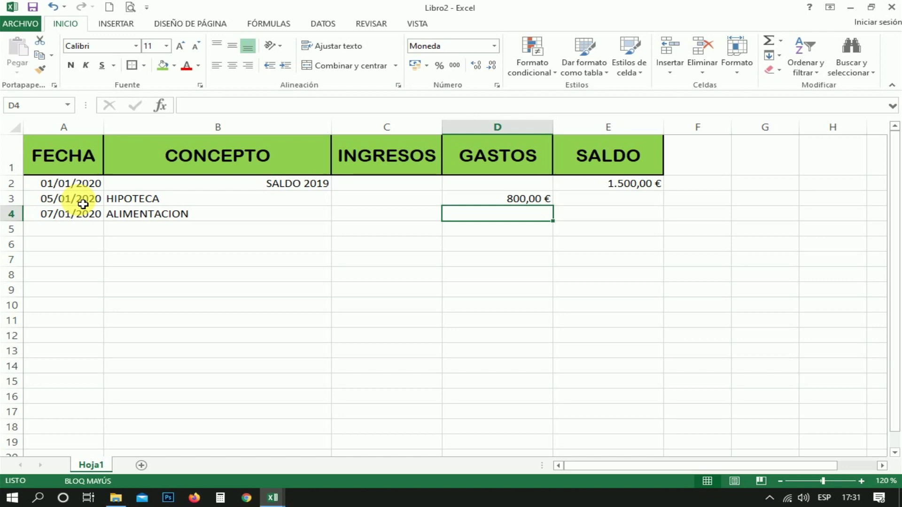
text(120)
key(Return)
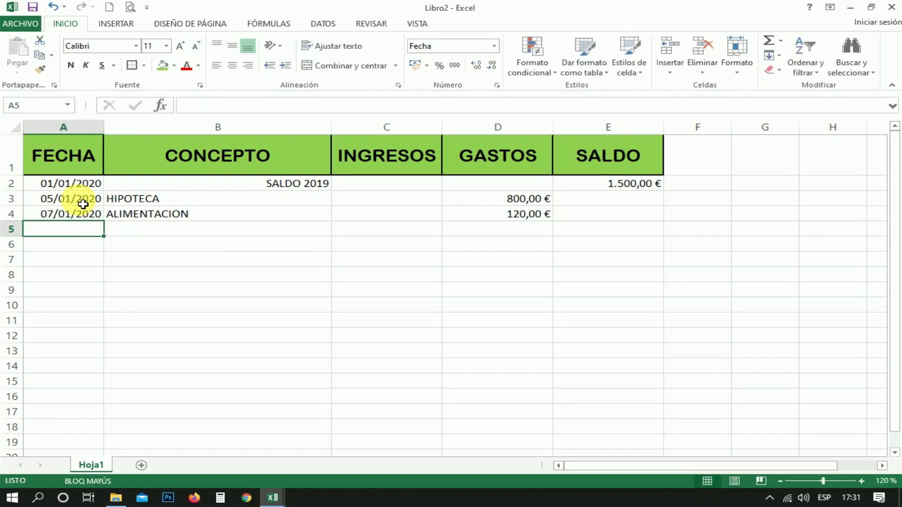
text(1/20)
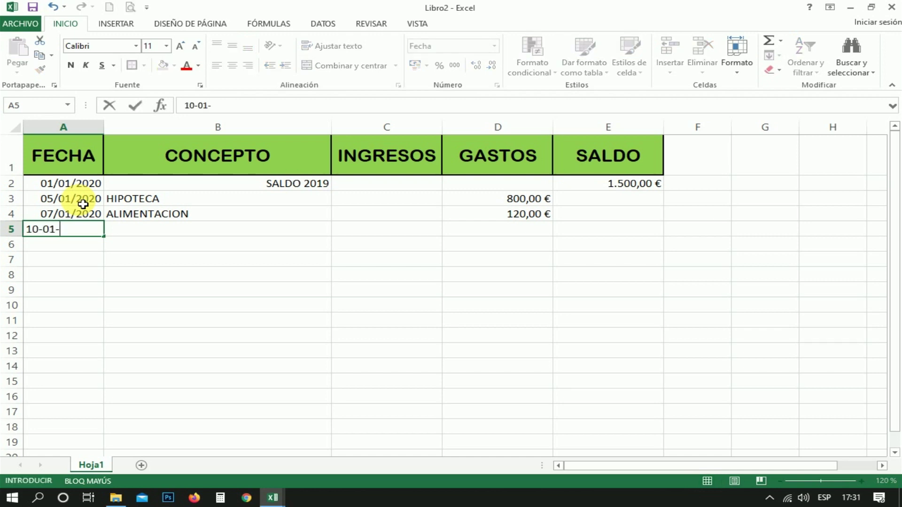
text(2020)
key(Tab)
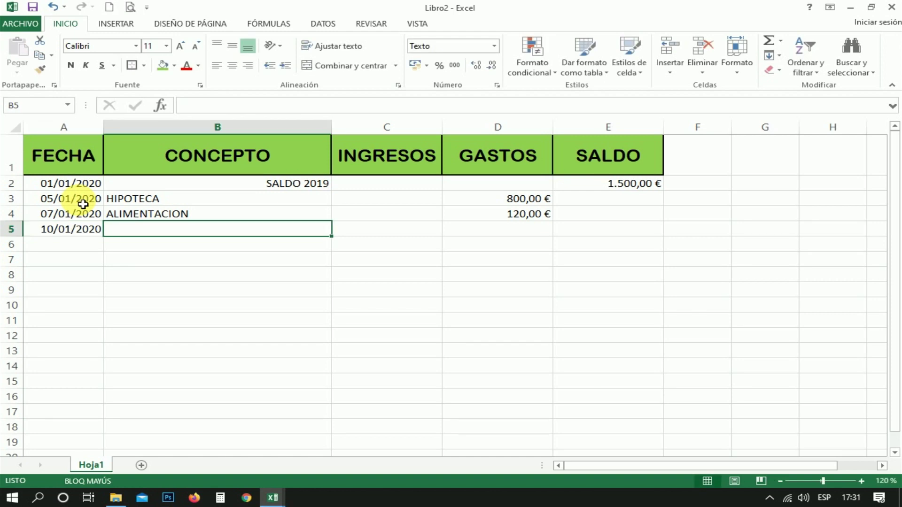
text(LUZ)
key(Tab)
key(Tab)
text(1)
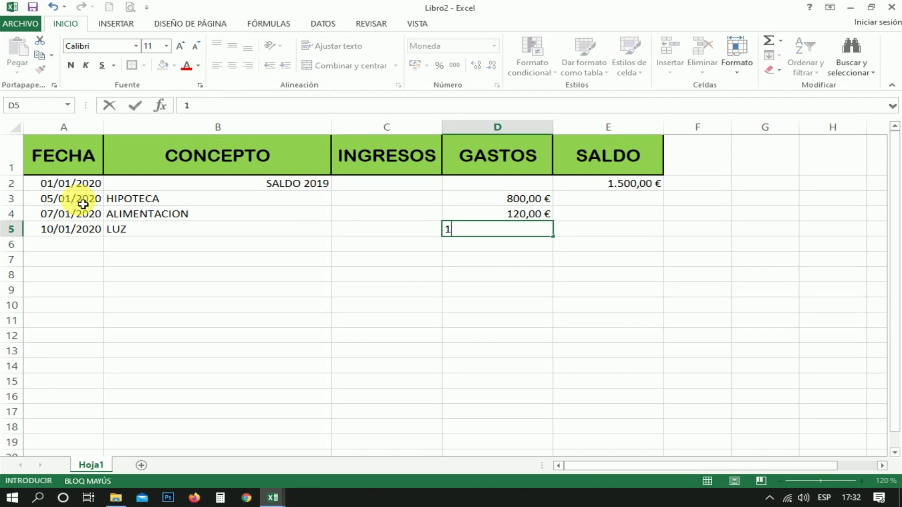
key(Return)
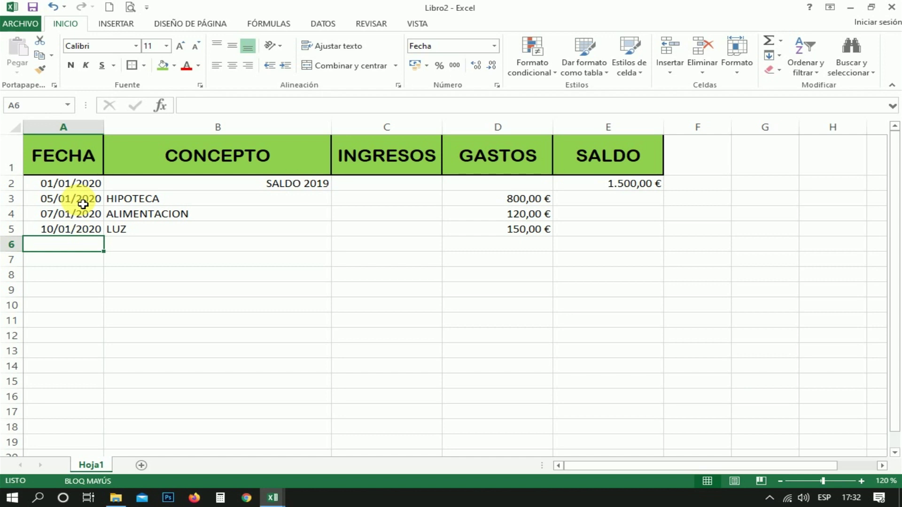
Step: Add 12/01/2020 ALQUILER income of 400 and 15/01/2020 GASOLINA expense of 50
text(12-01-)
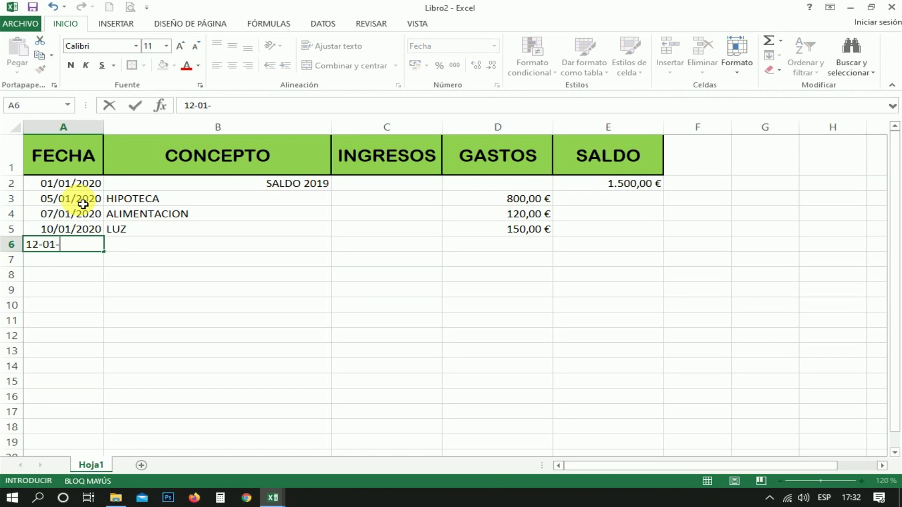
text(2020)
key(Tab)
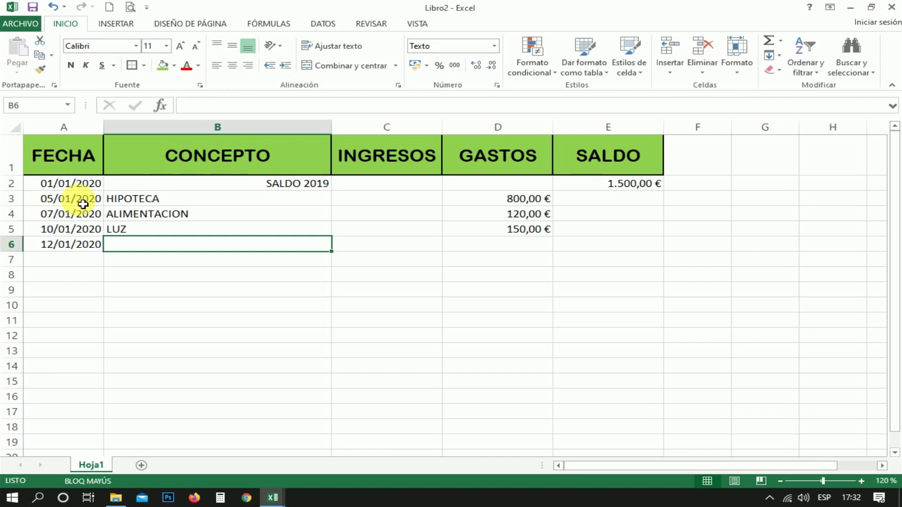
text(AL)
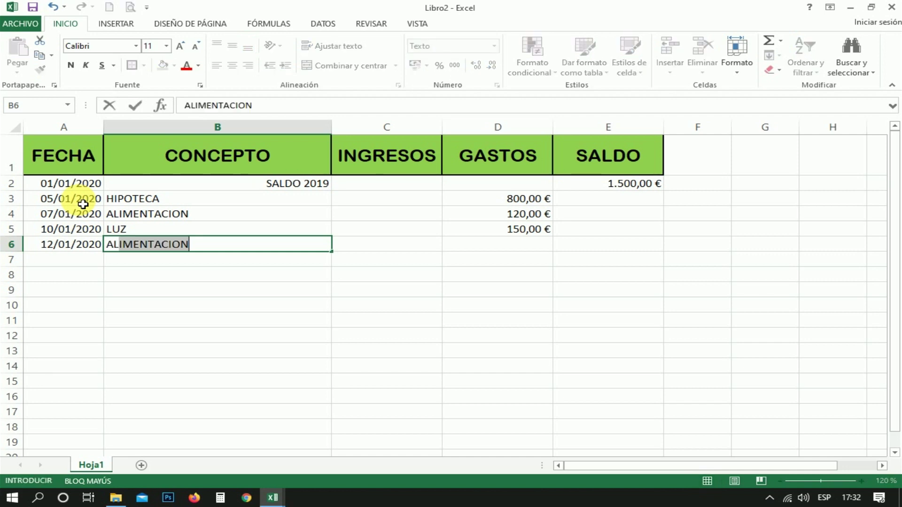
text(QUILER)
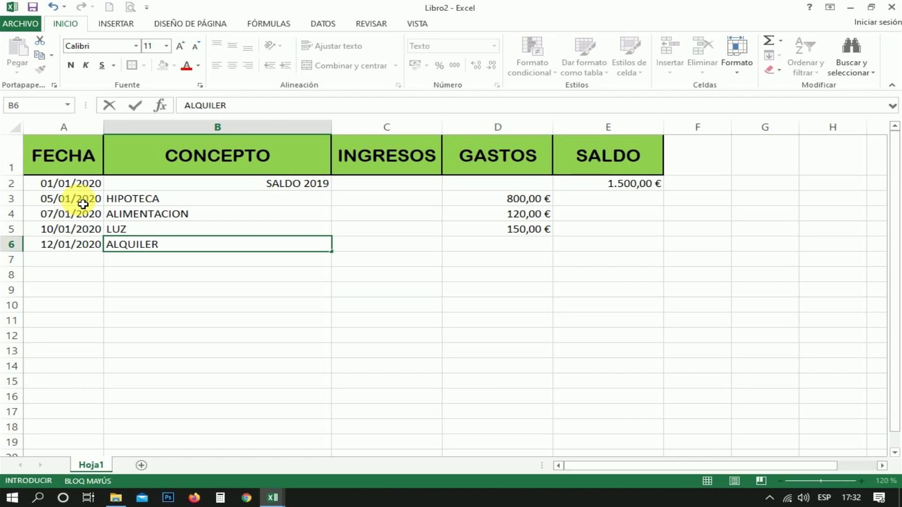
key(Tab)
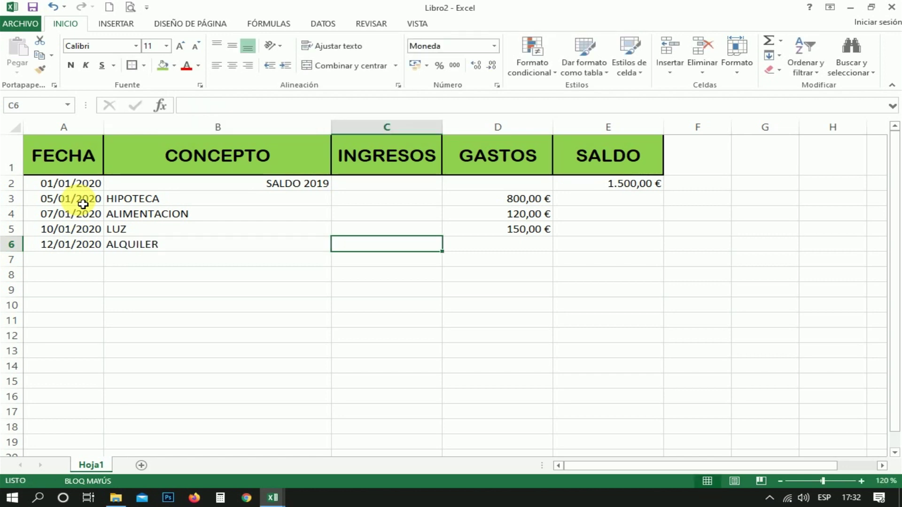
text(400)
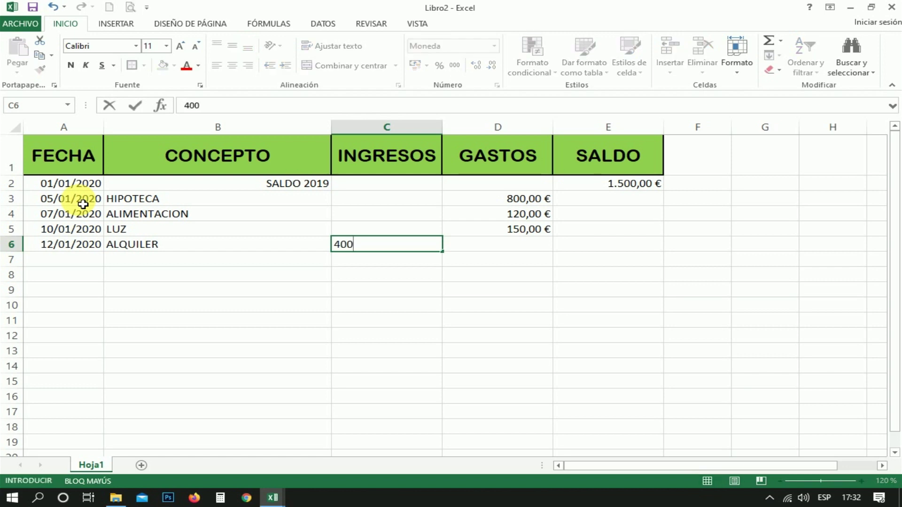
key(Return)
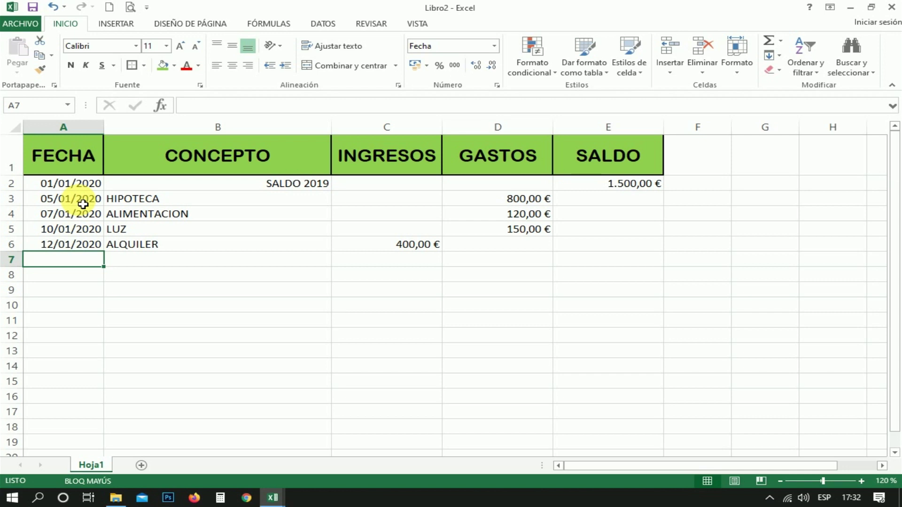
text(15-01-2020)
key(Tab)
text(GASOLINA)
key(Tab)
key(Tab)
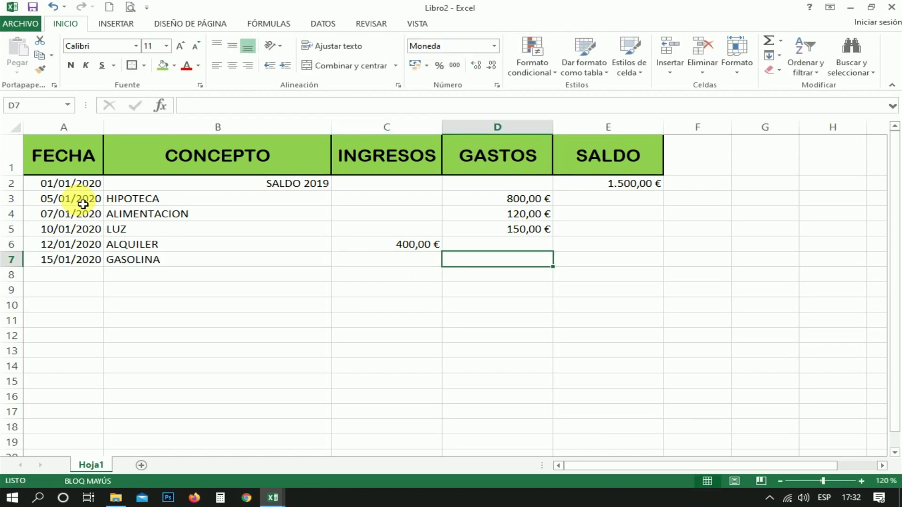
text(50)
key(Return)
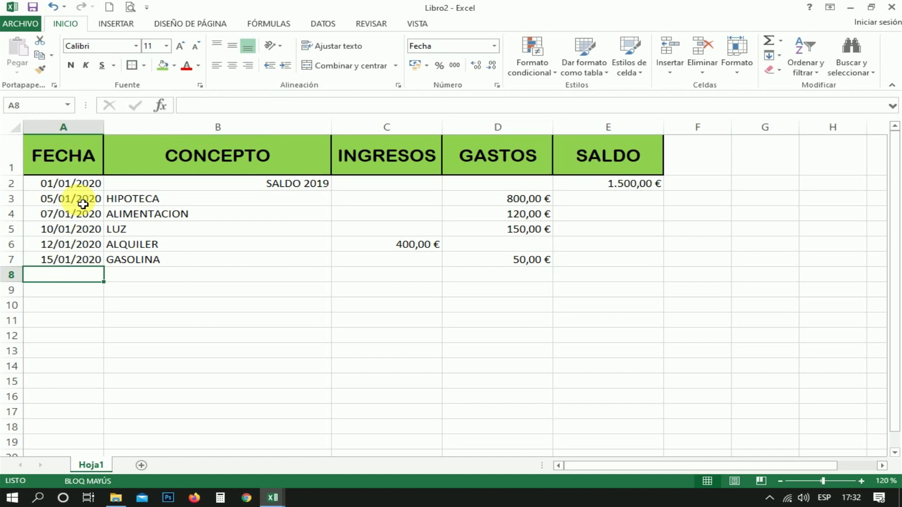
Step: Add 20/01/2020 OCIO expense of 40 and 22/01/2020 ALIMENTACION expense of 80
text(20-01-2020)
key(Tab)
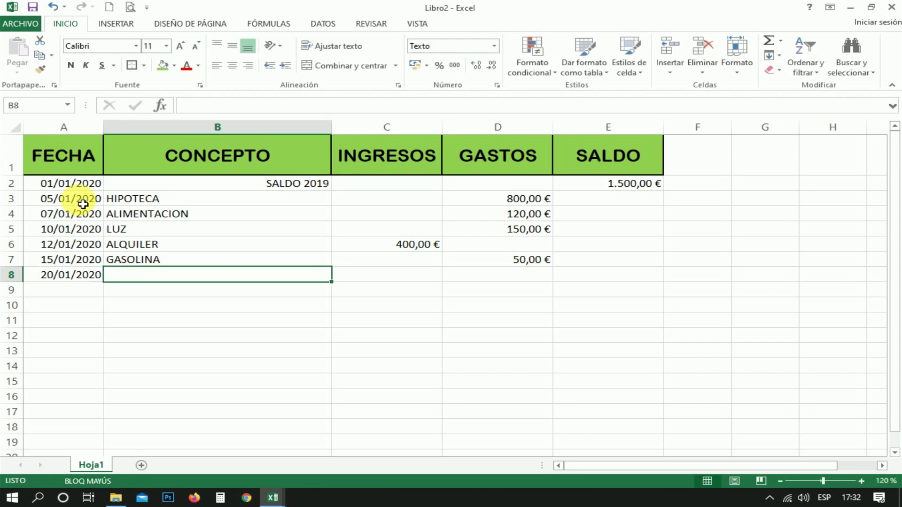
text(OCIO)
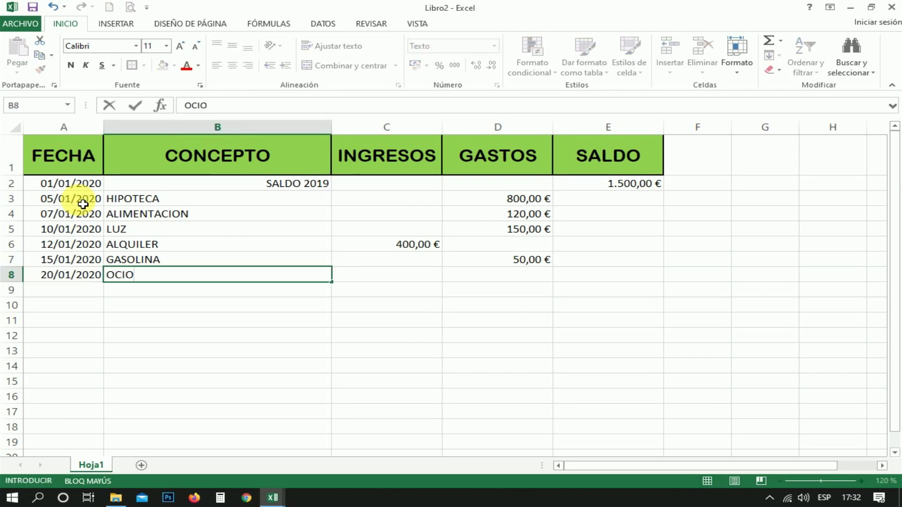
key(Tab)
key(Tab)
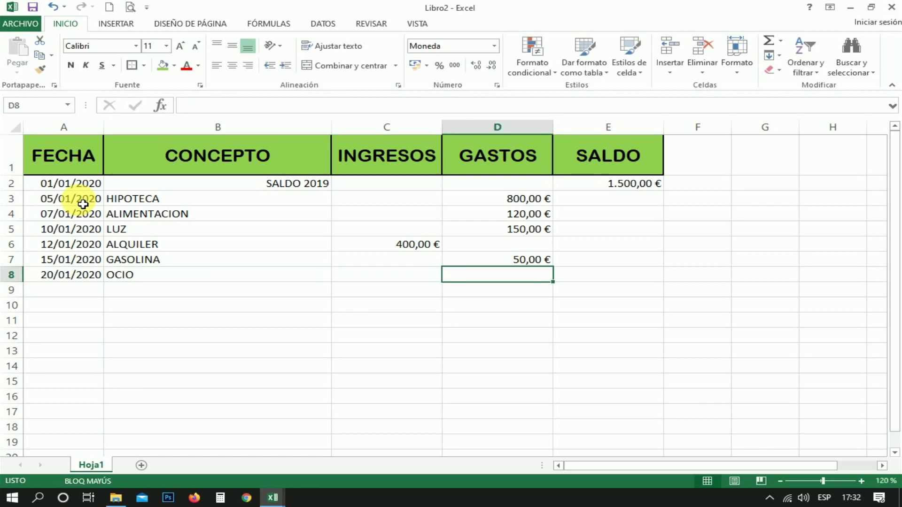
text(40)
key(Return)
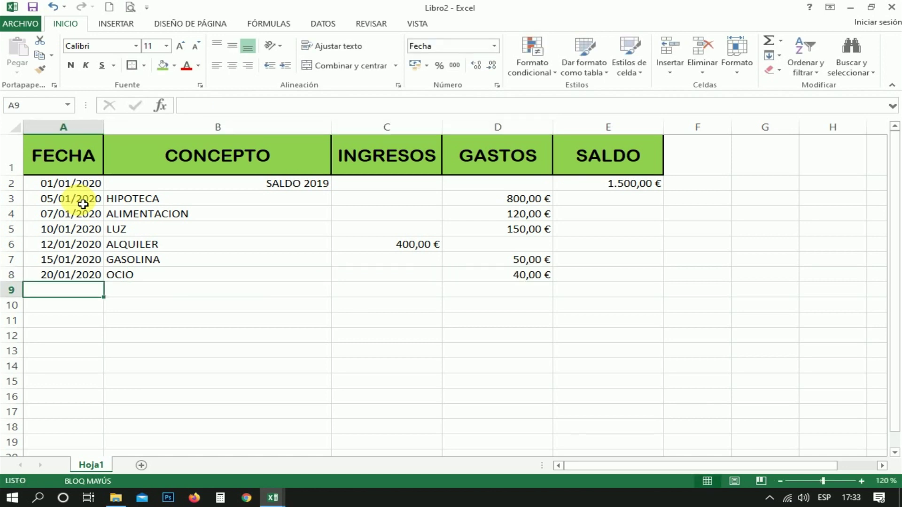
text(22-01-2020)
key(Tab)
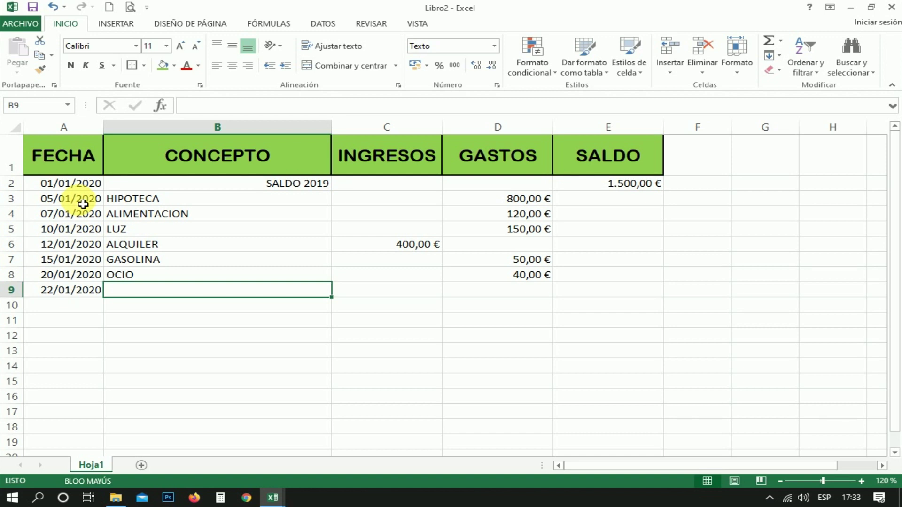
text(ALIM)
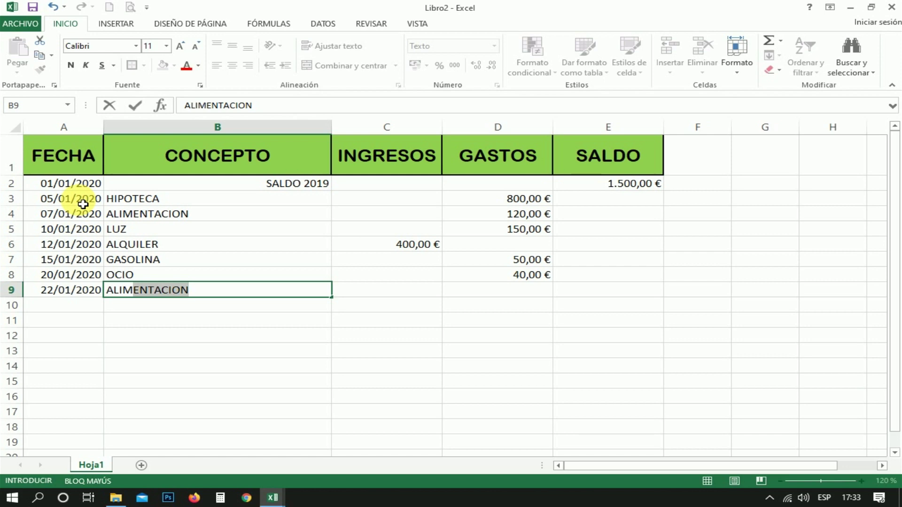
key(Tab)
key(Tab)
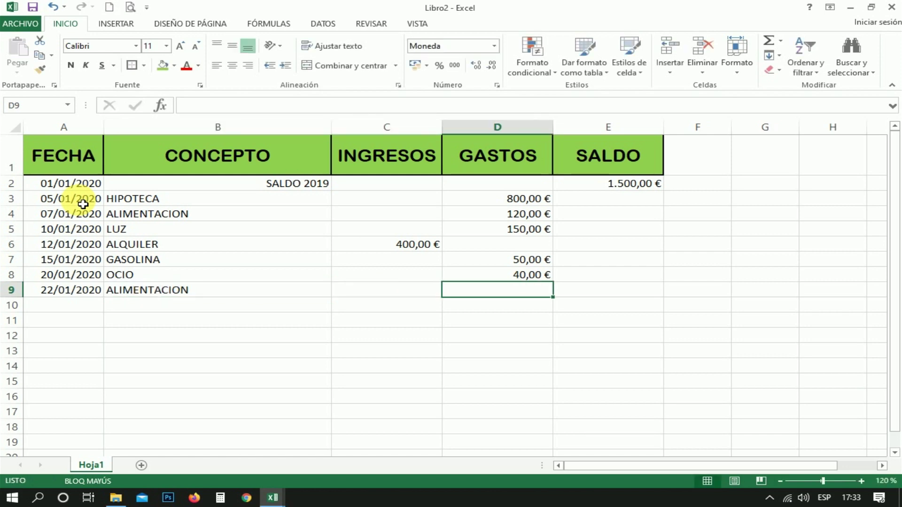
text(80)
key(Return)
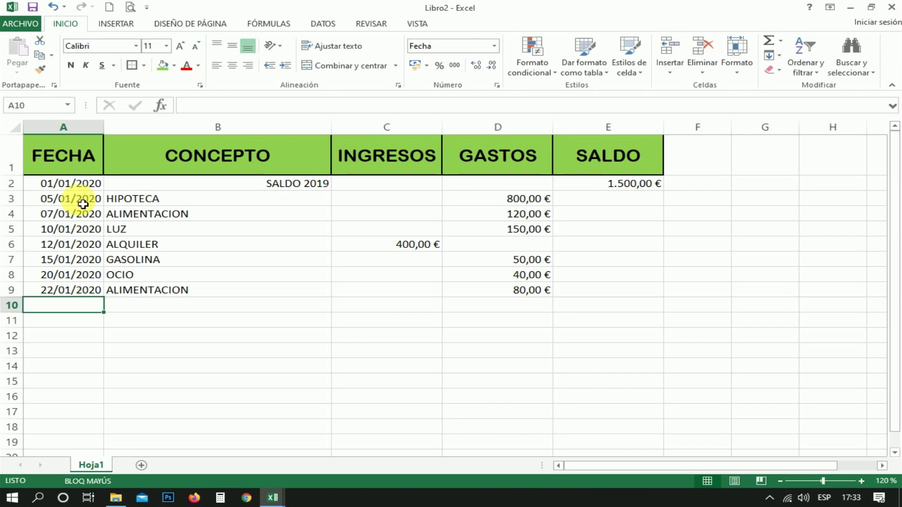
Step: Enter rows 10–11: AGUA 25 on 25-01-2020 and ABONO TRANSPORTE 60 on 31-01-2020
text(25)
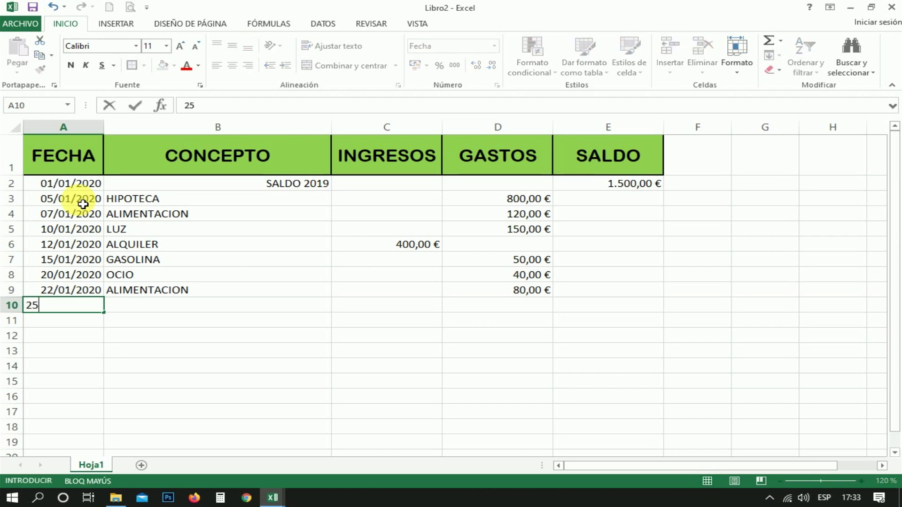
text(-01-2020)
key(Tab)
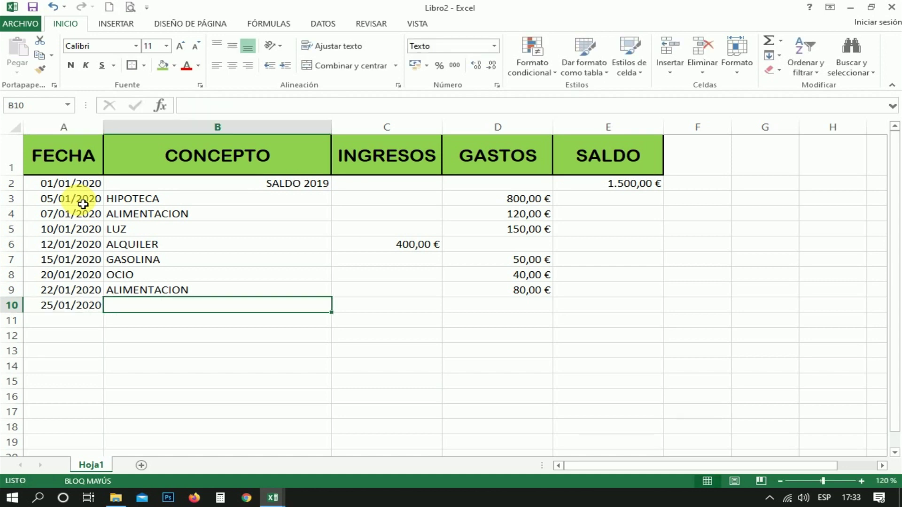
text(AGUA)
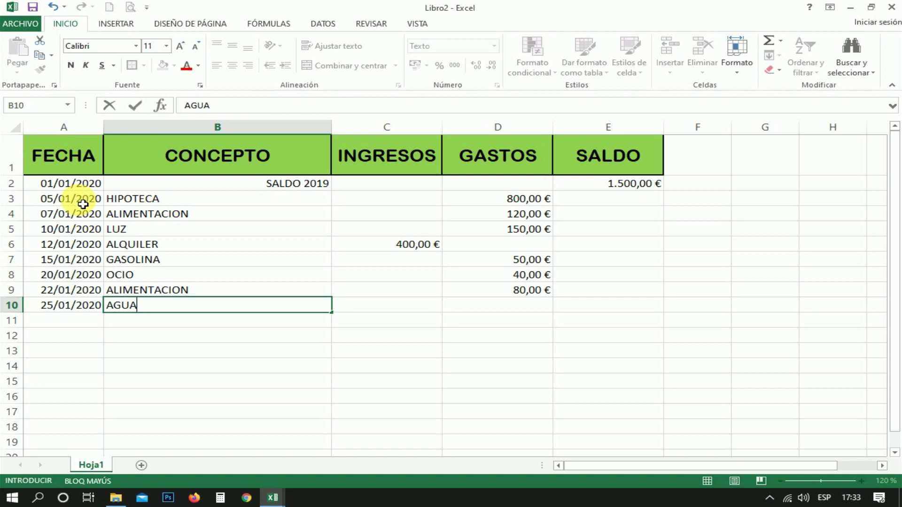
key(Tab)
key(Tab)
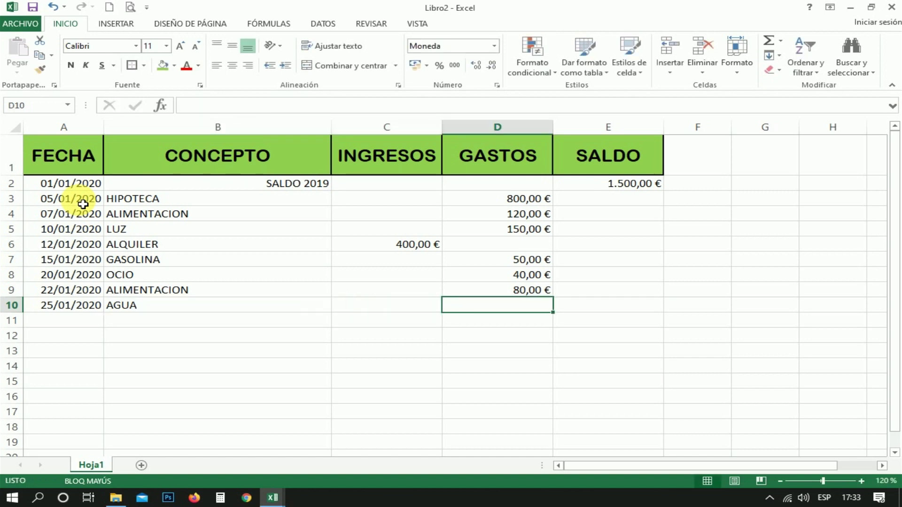
text(25)
key(Return)
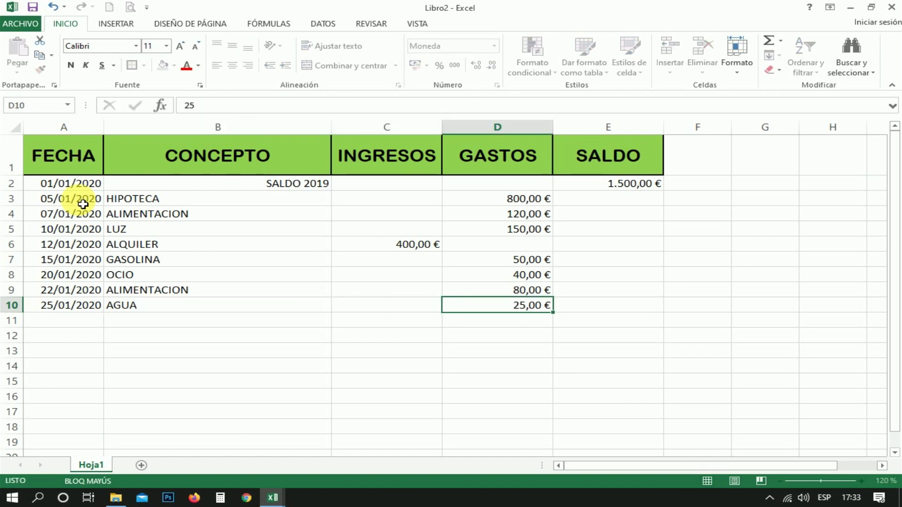
text(31-01-2020)
key(Tab)
text(A)
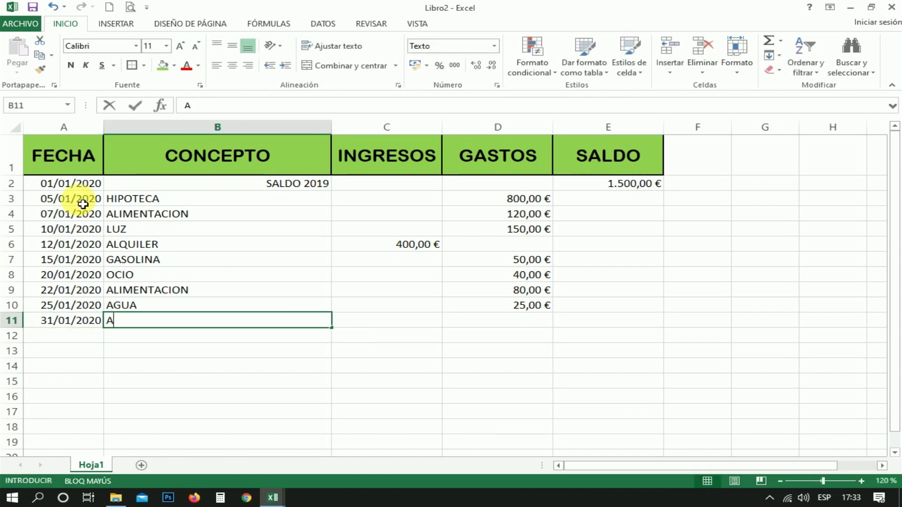
text(BONO TRANSPORTE)
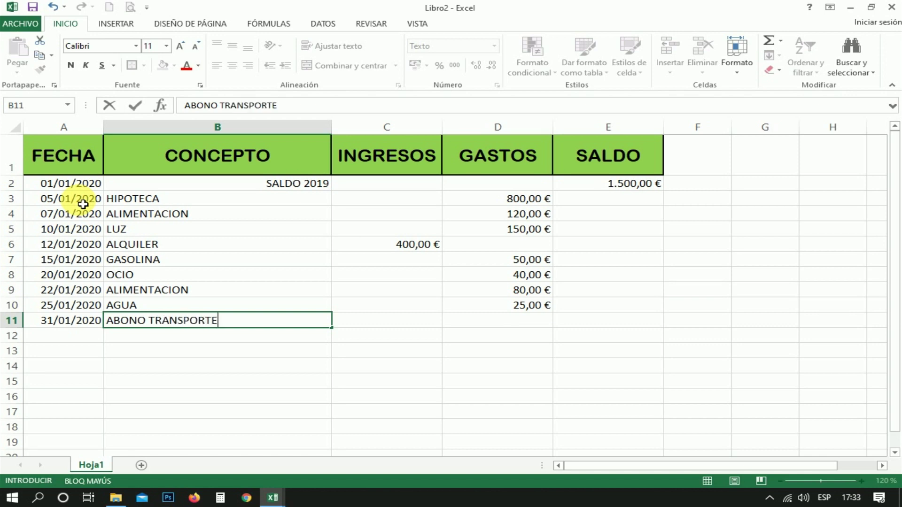
key(Tab)
key(Tab)
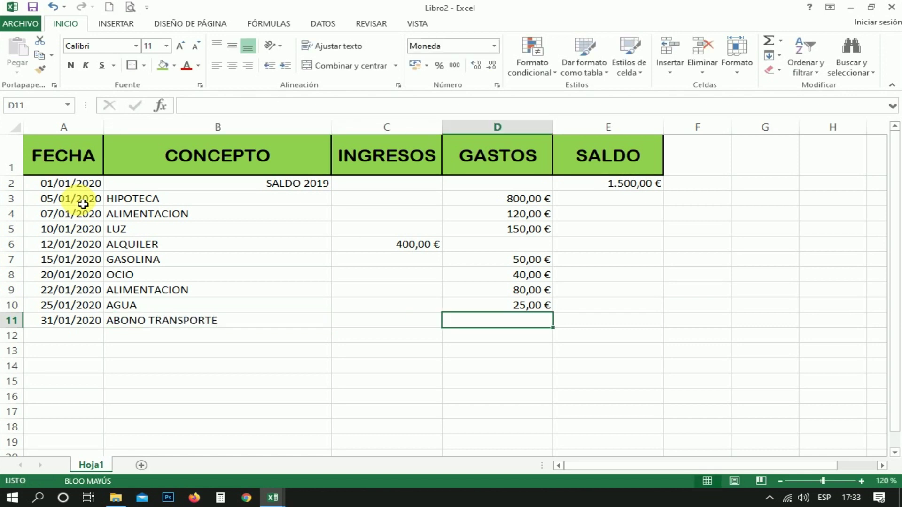
text(60)
key(Return)
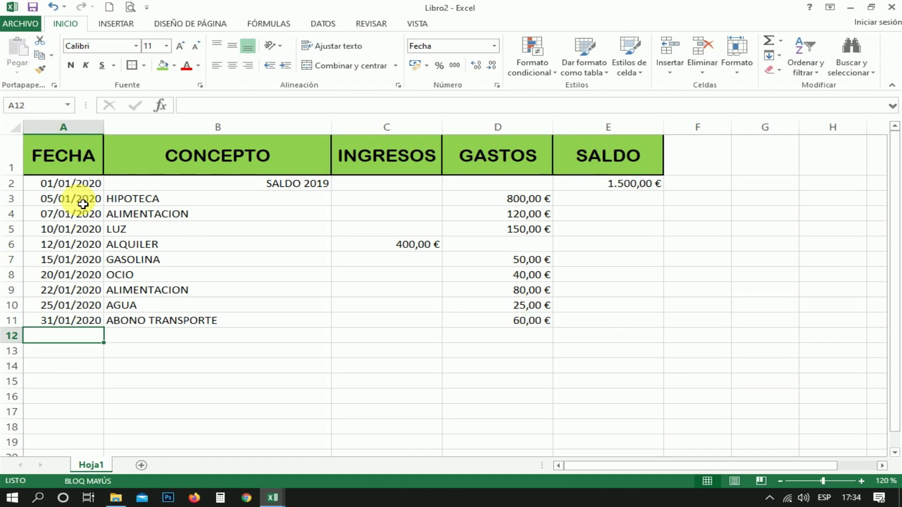
Step: Build the formula =E2+C3-D3 in E3, giving a 700,00 € balance
click(608, 203)
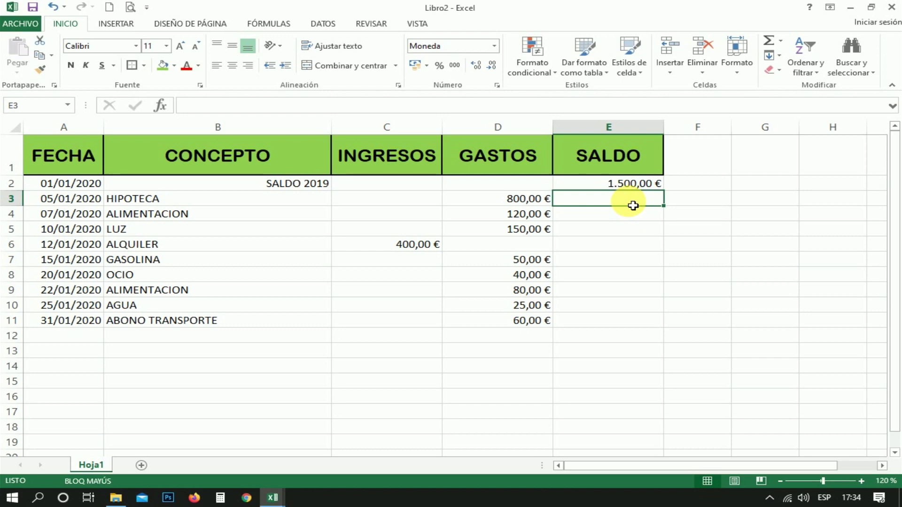
text(=)
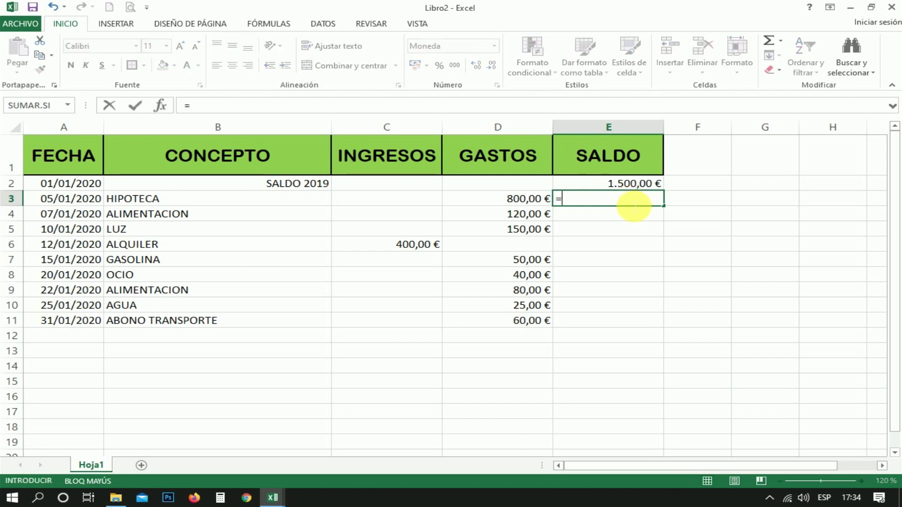
click(626, 188)
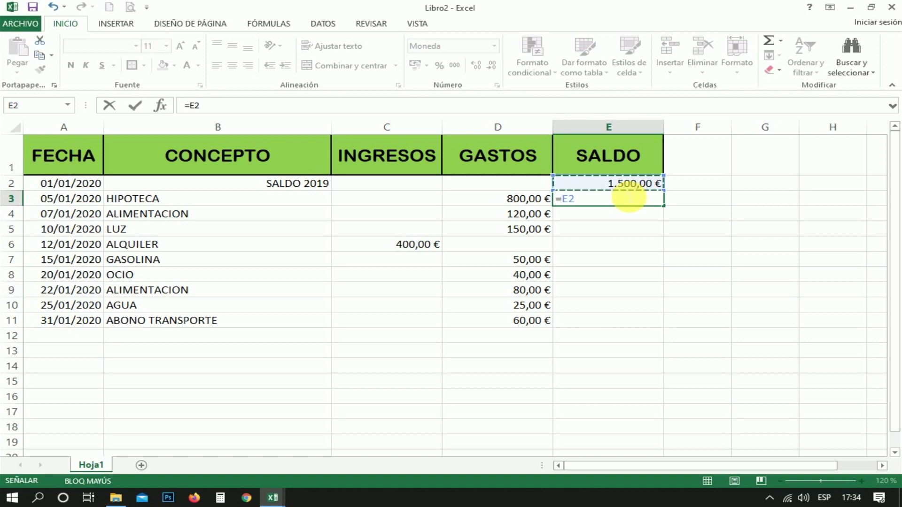
text(+)
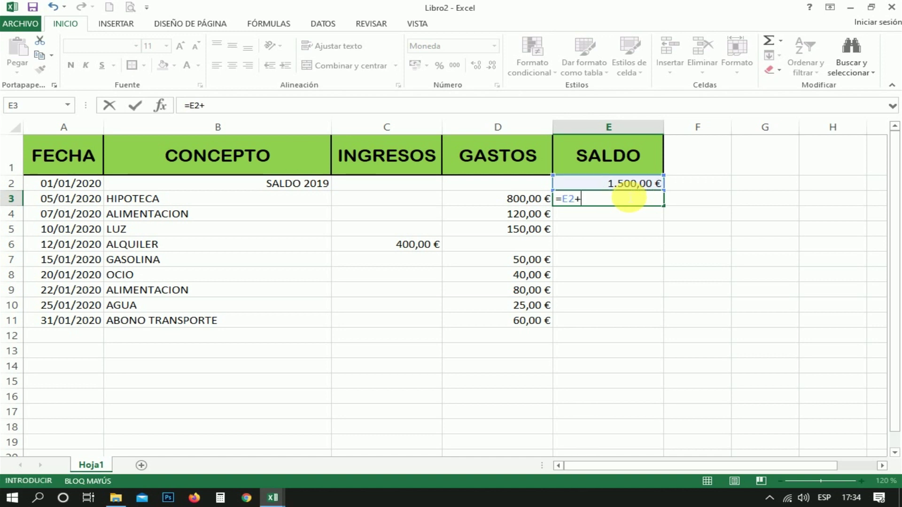
click(360, 206)
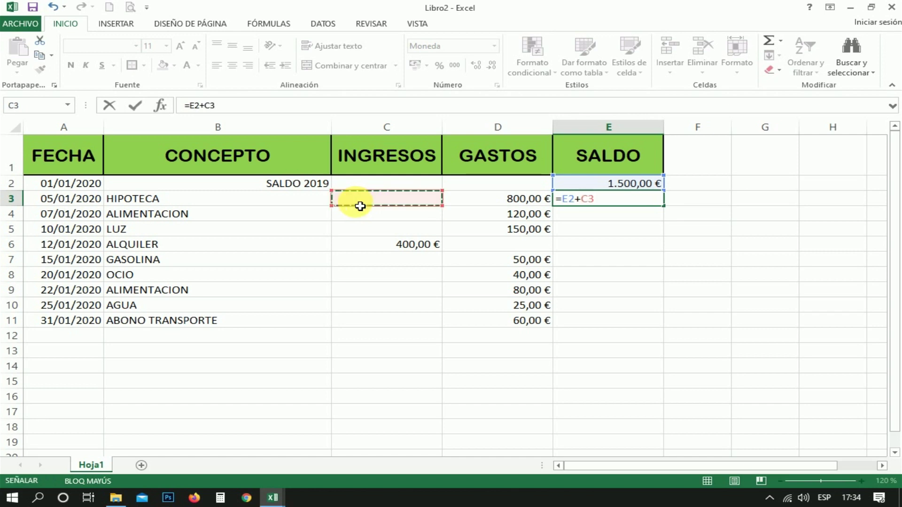
text(-)
click(491, 204)
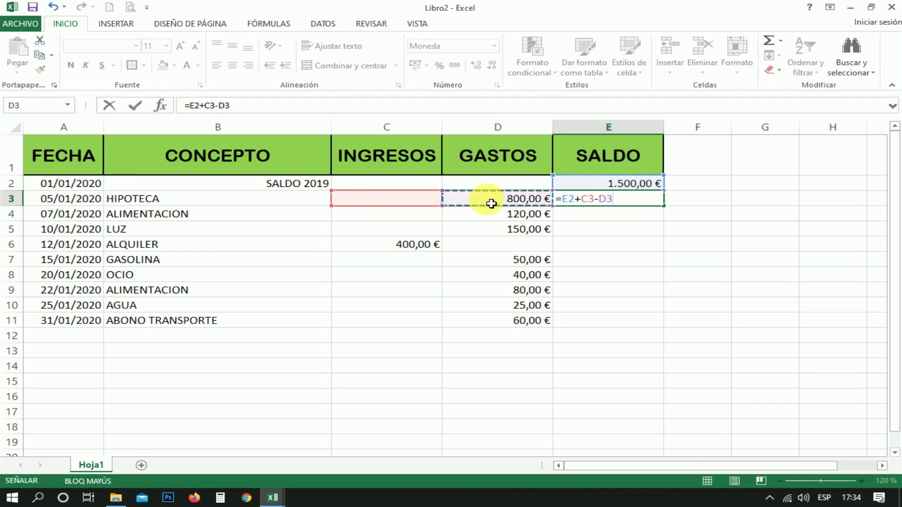
key(Return)
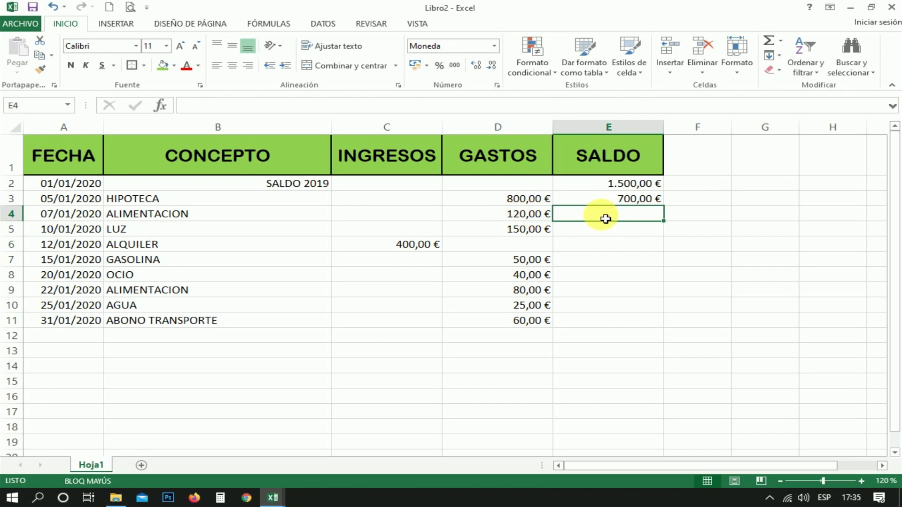
Step: Enter the balance formula =E3+C4-D4 in E4 for the ALIMENTACION entry, giving 580,00 €
text(=)
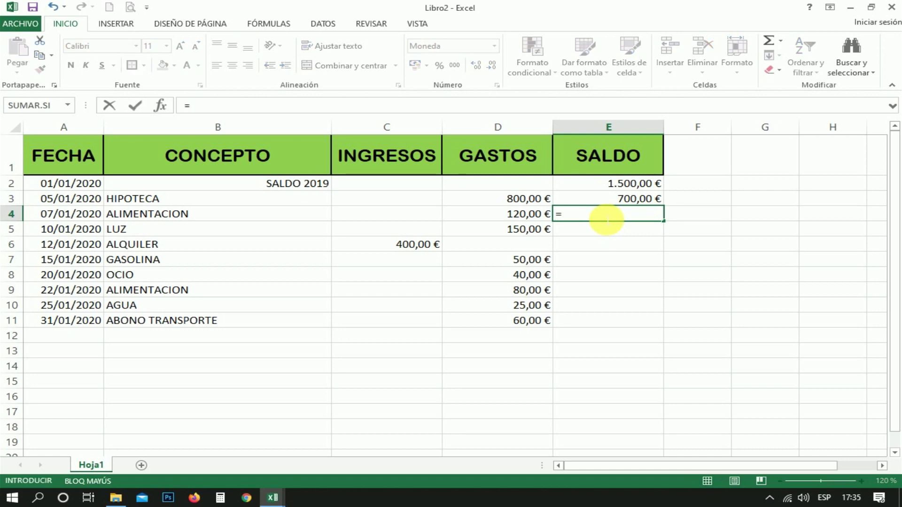
click(618, 205)
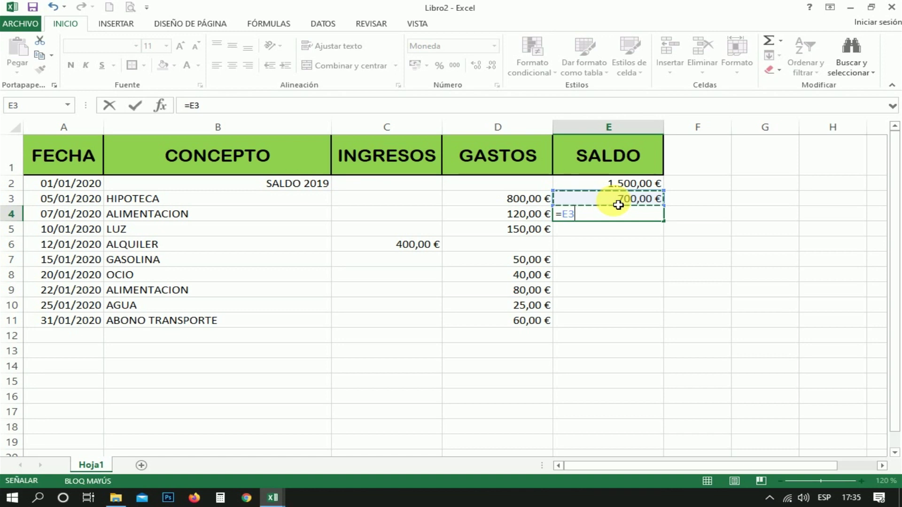
text(+)
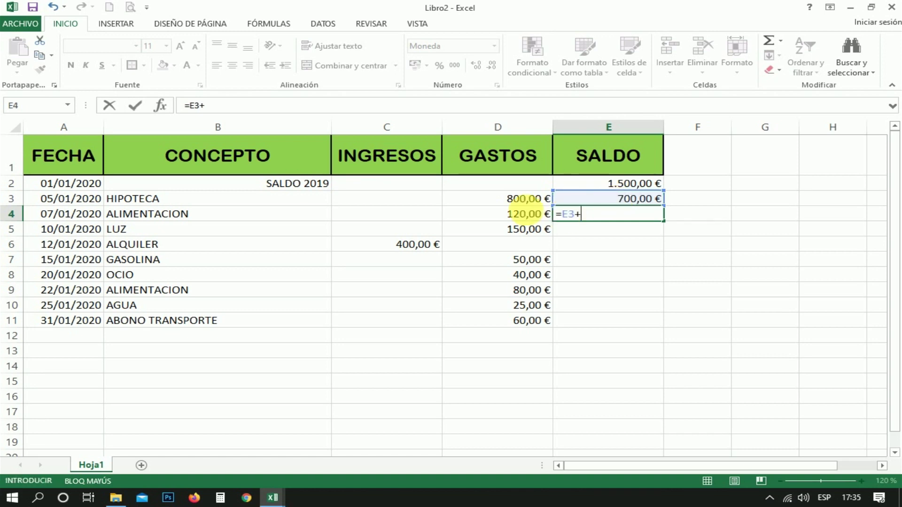
click(431, 215)
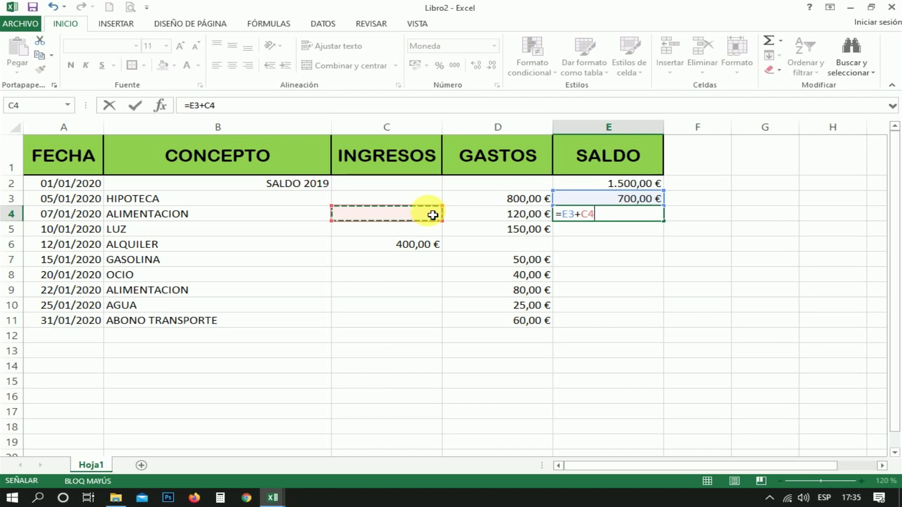
text(-)
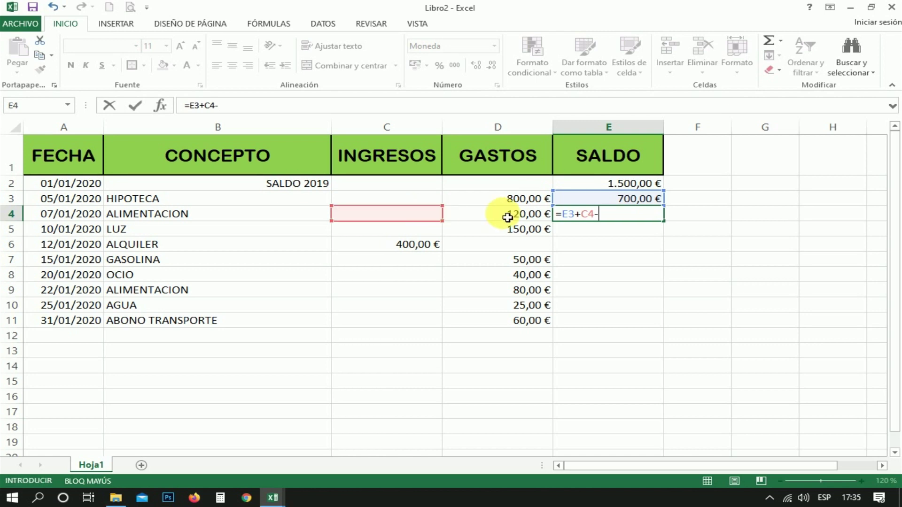
click(508, 217)
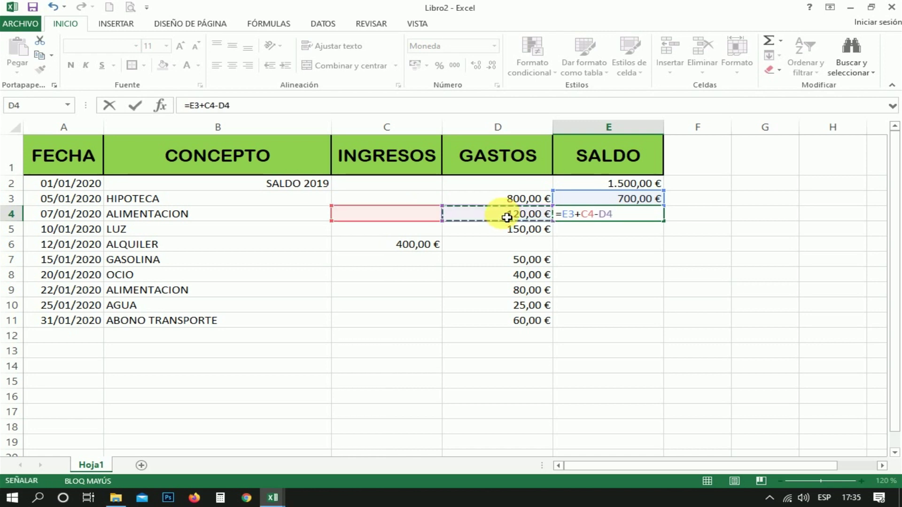
key(Return)
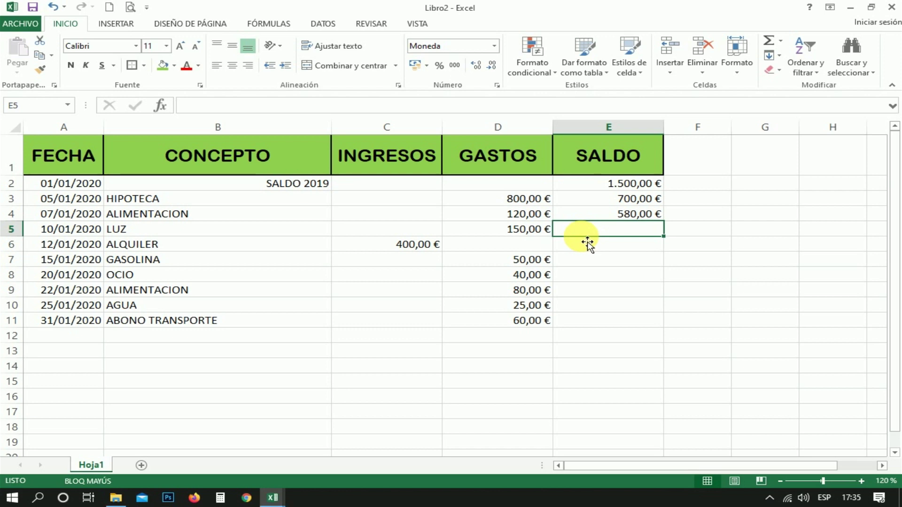
Step: Enter =E4+C5-D5 in E5 so the LUZ row's balance reads 430,00 €
text(=)
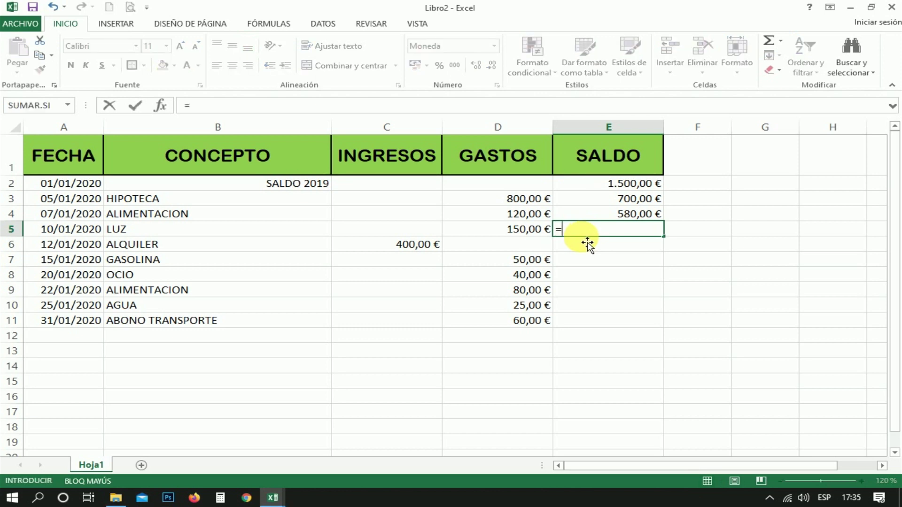
click(613, 219)
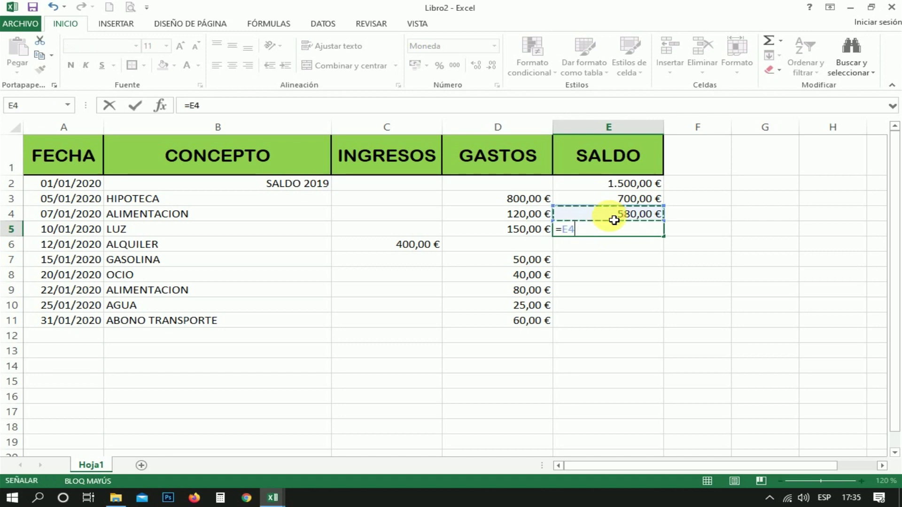
text(+)
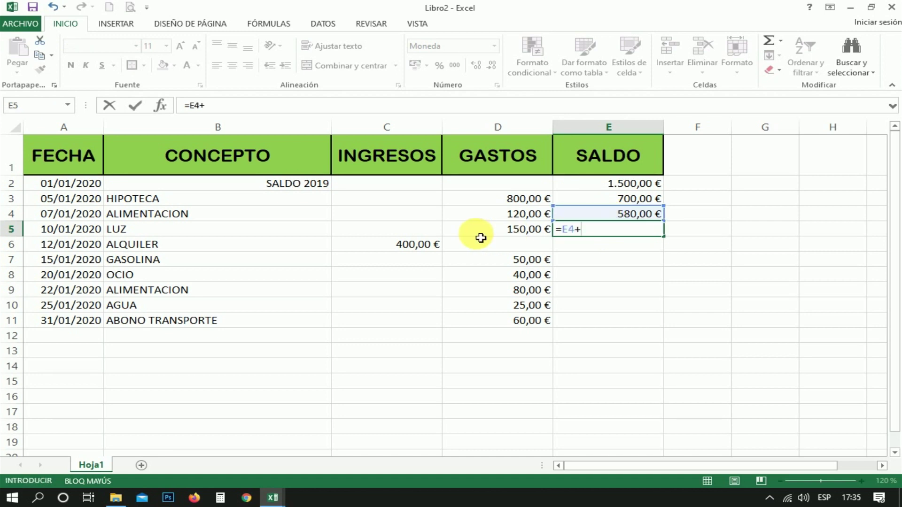
click(431, 230)
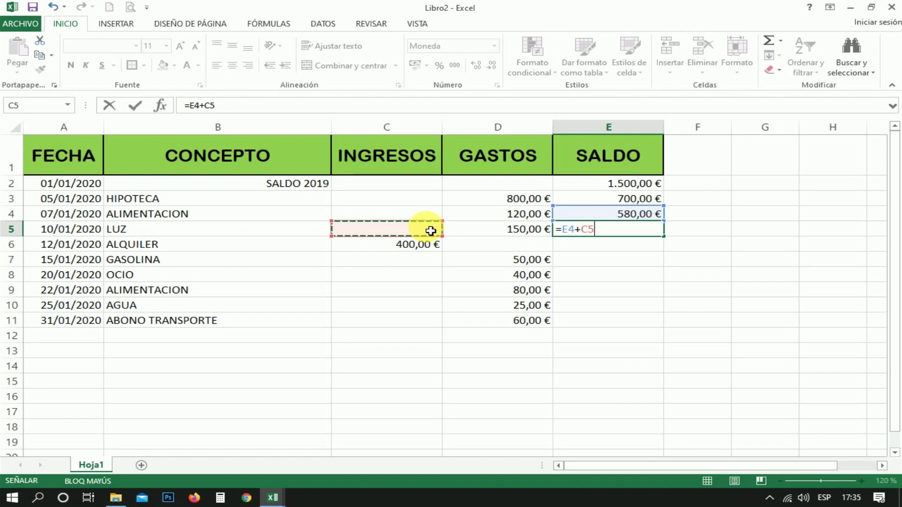
text(-)
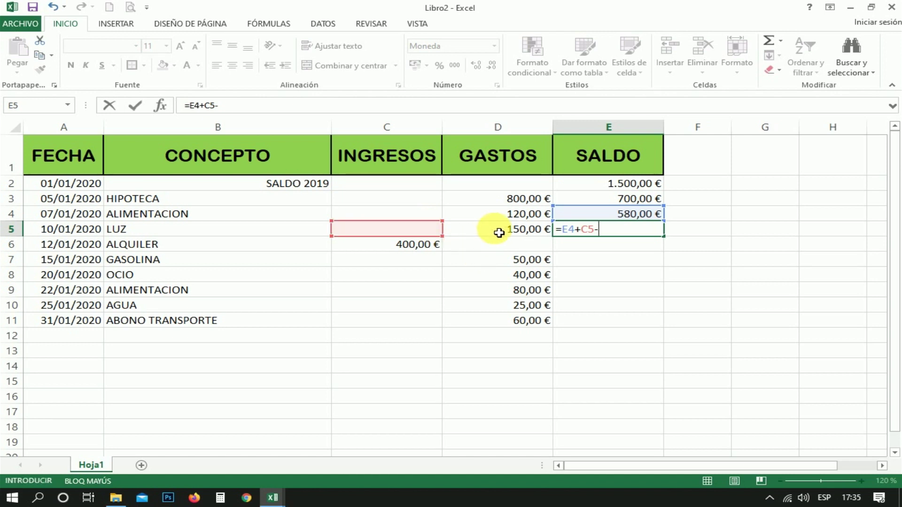
click(498, 233)
key(Return)
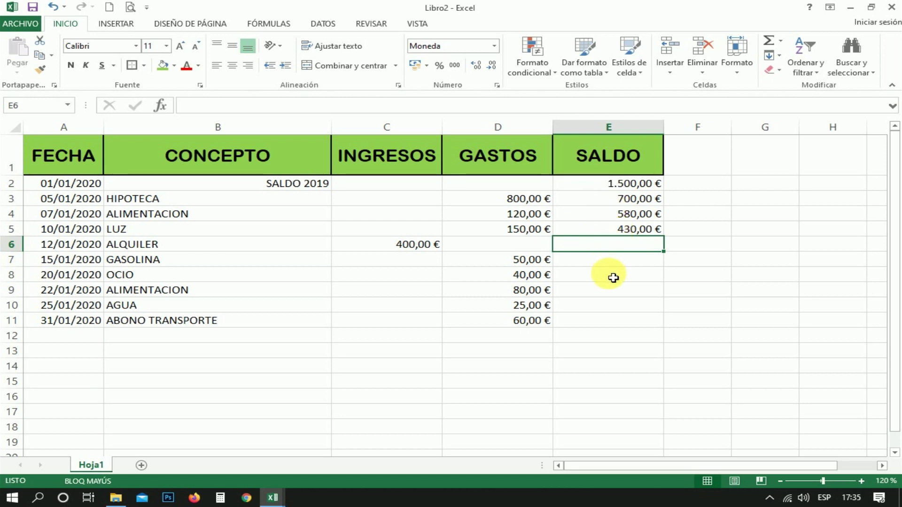
click(630, 235)
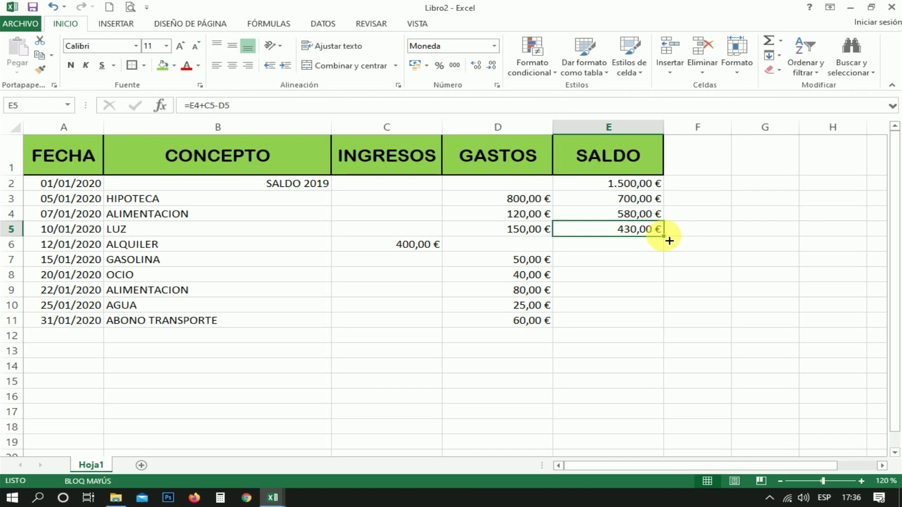
Step: Fill E5's balance formula down column E and verify the copied formulas in E6 and E7
mouse_move(669, 241)
mouse_down()
mouse_move(657, 500)
mouse_move(634, 447)
mouse_up()
scroll(621, 415, up, 7)
scroll(621, 415, up, 10)
scroll(621, 415, up, 16)
scroll(621, 415, up, 8)
scroll(621, 415, up, 12)
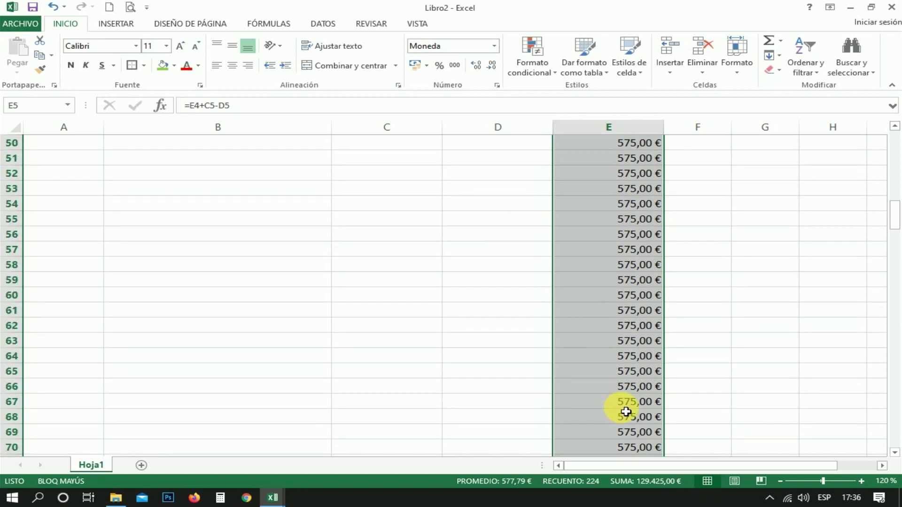
scroll(621, 415, up, 6)
drag(894, 196, 894, 131)
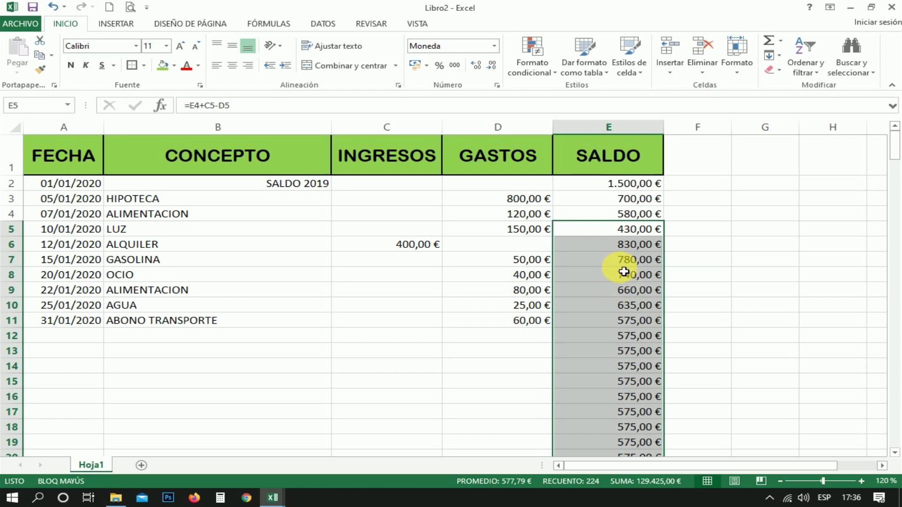
click(635, 249)
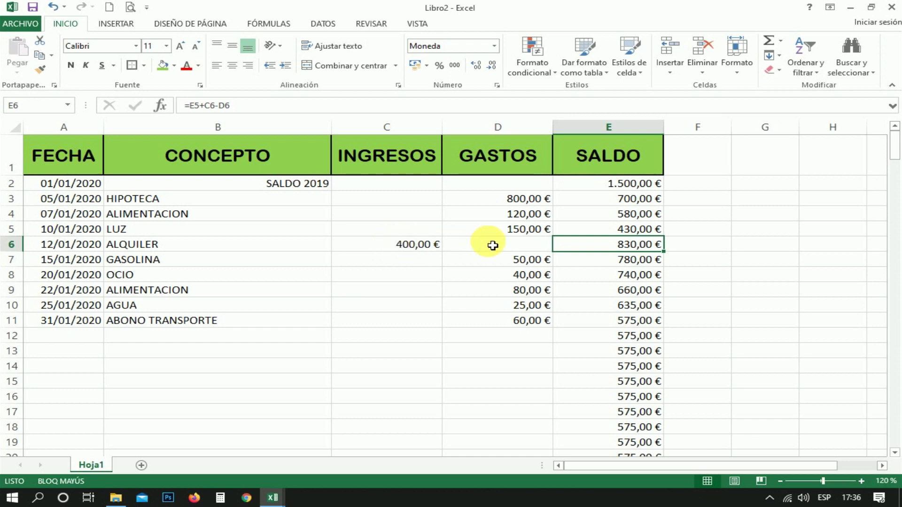
click(612, 267)
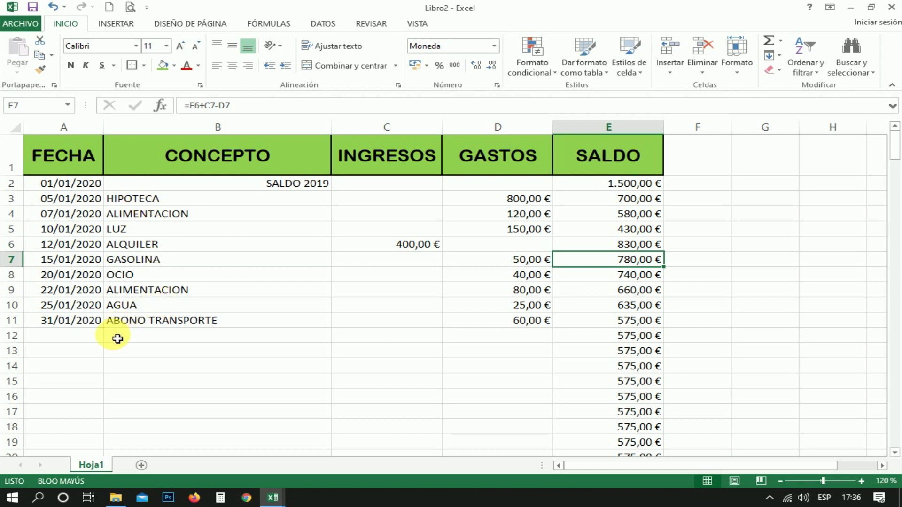
click(87, 342)
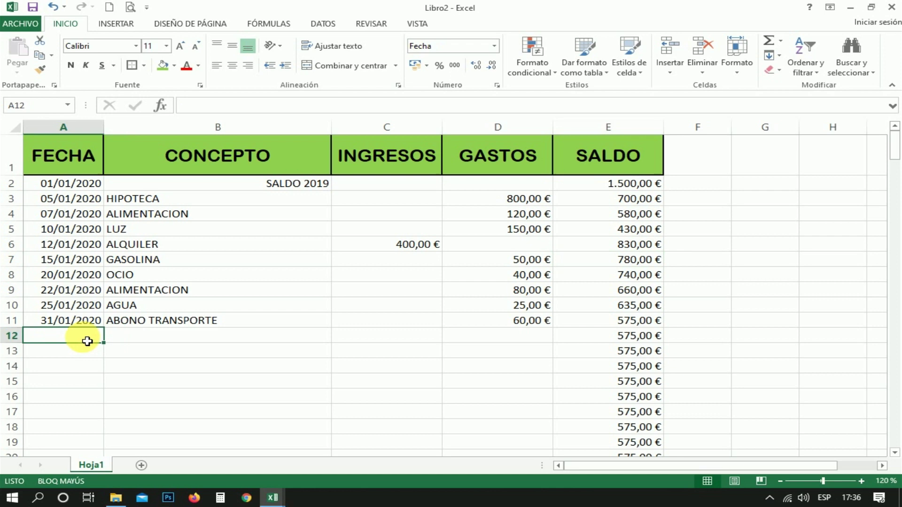
Step: Add a 31/01/2020 INGRESO NÓMINA entry with 1200 income in row 12
text(31-)
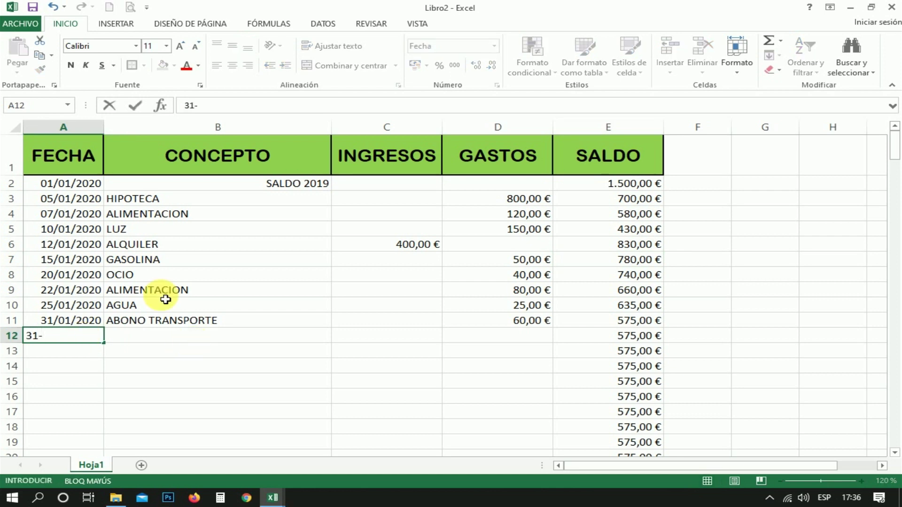
text(01-2020)
scroll(166, 299, right, 1)
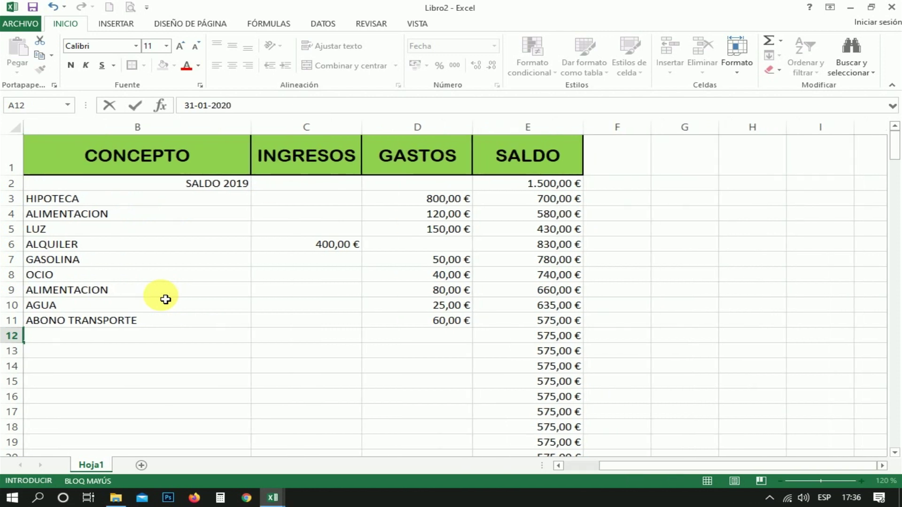
click(133, 336)
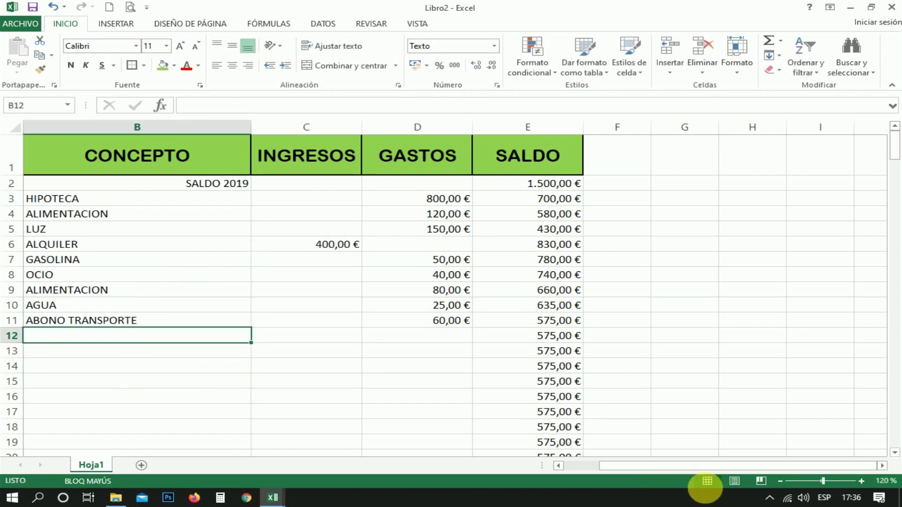
drag(713, 468, 572, 459)
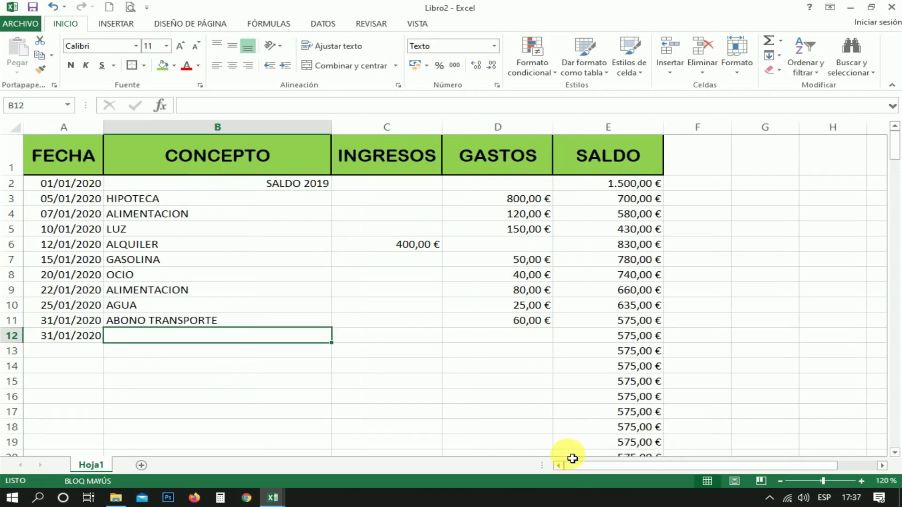
text(INGRESO NÓMINA)
key(Tab)
text(1200)
key(Return)
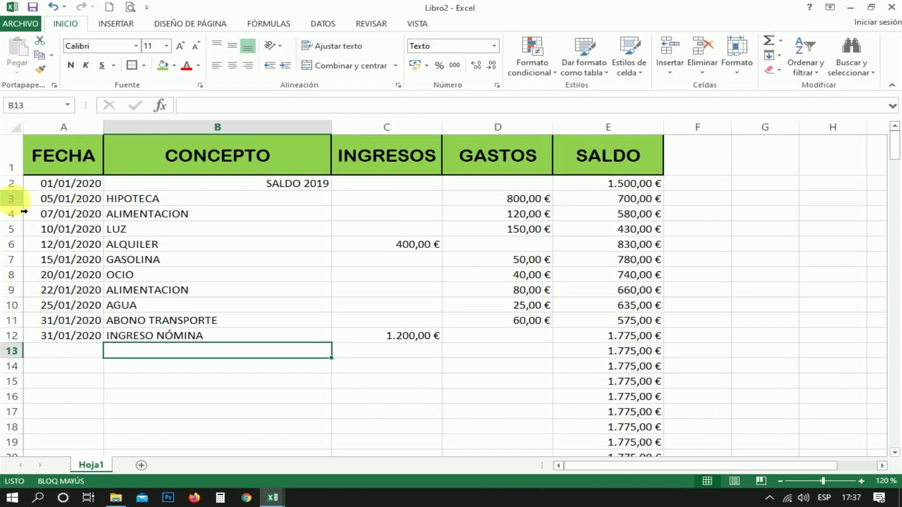
Step: Insert a blank row 3 above the HIPOTECA entry using the row's Insertar option
click(19, 199)
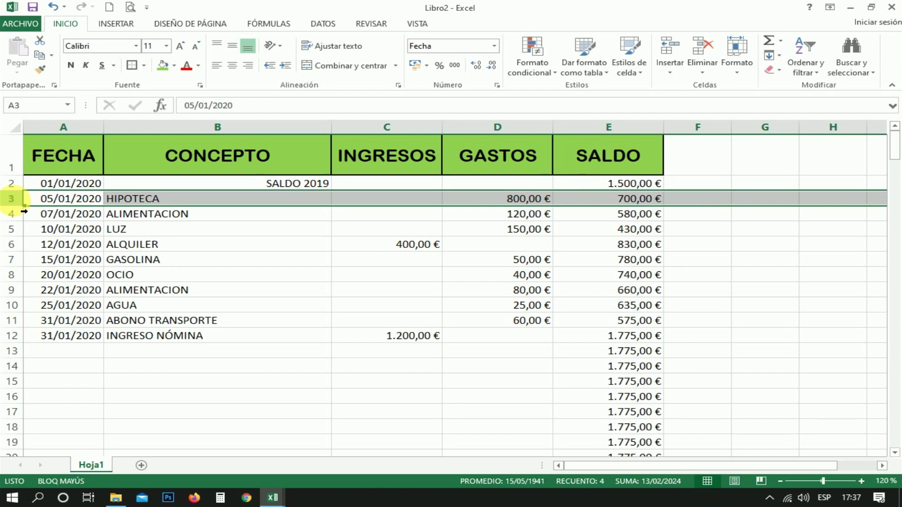
right_click(15, 202)
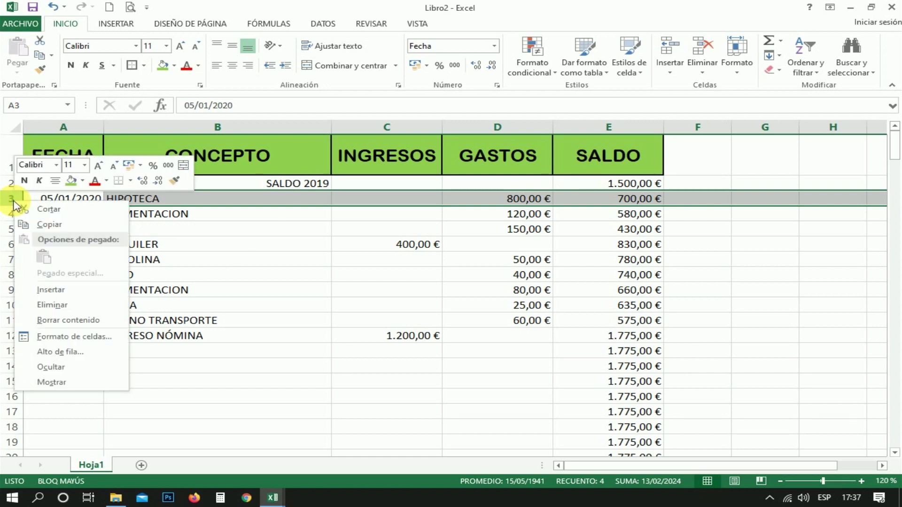
click(52, 291)
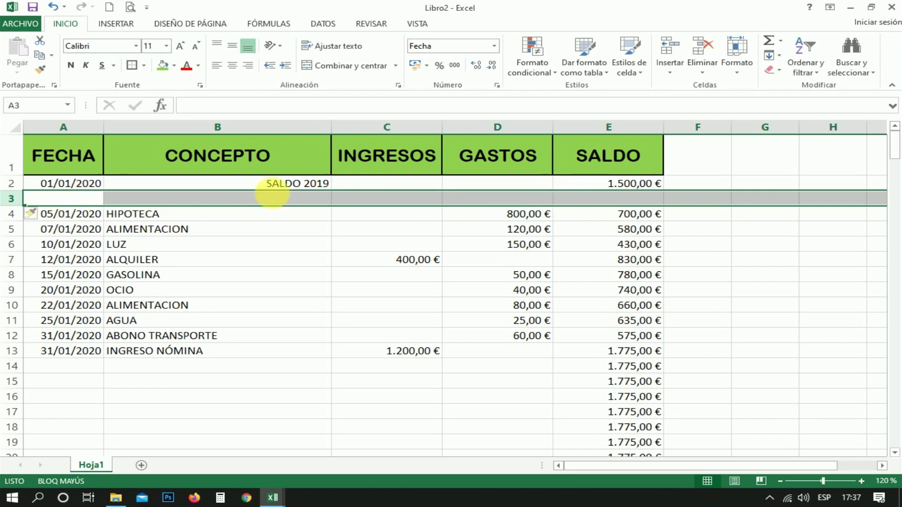
click(88, 200)
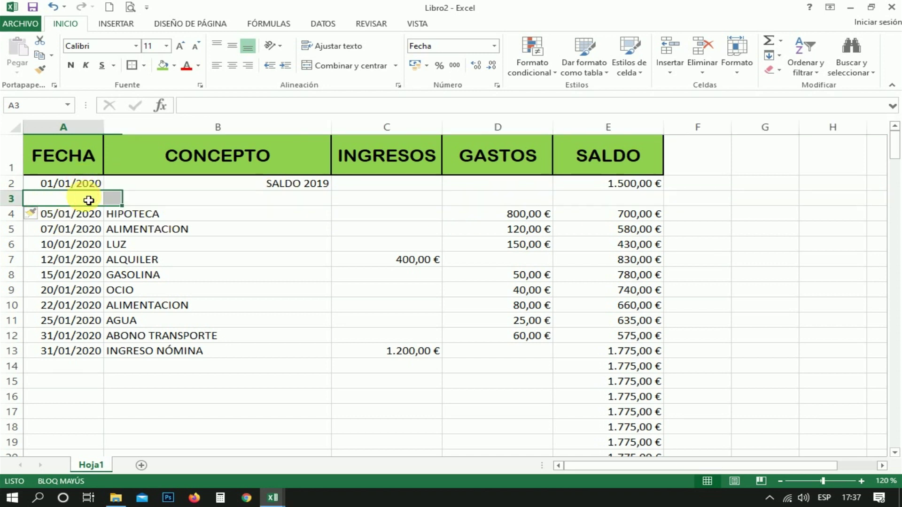
Step: Enter 01/01/2020 in A3 and a left-aligned NOMINA concept in B3
text(01)
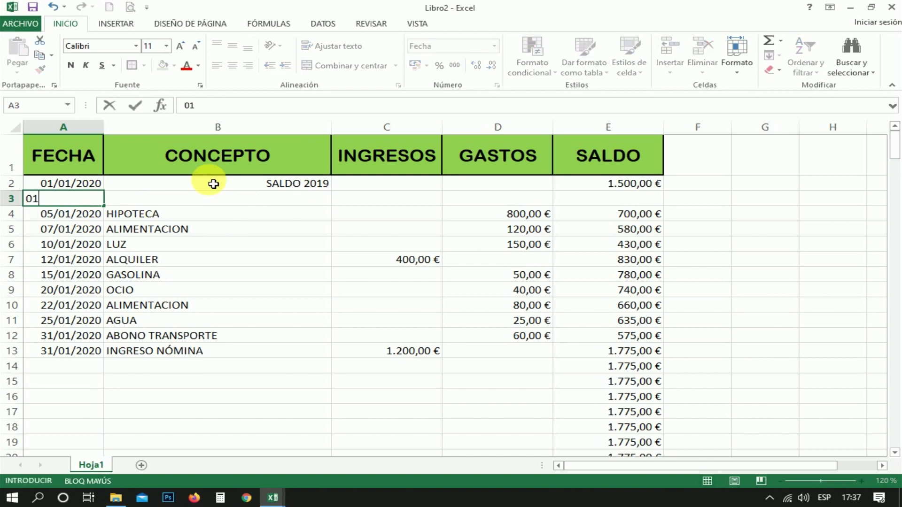
text(-01-2020)
scroll(214, 183, right, 1)
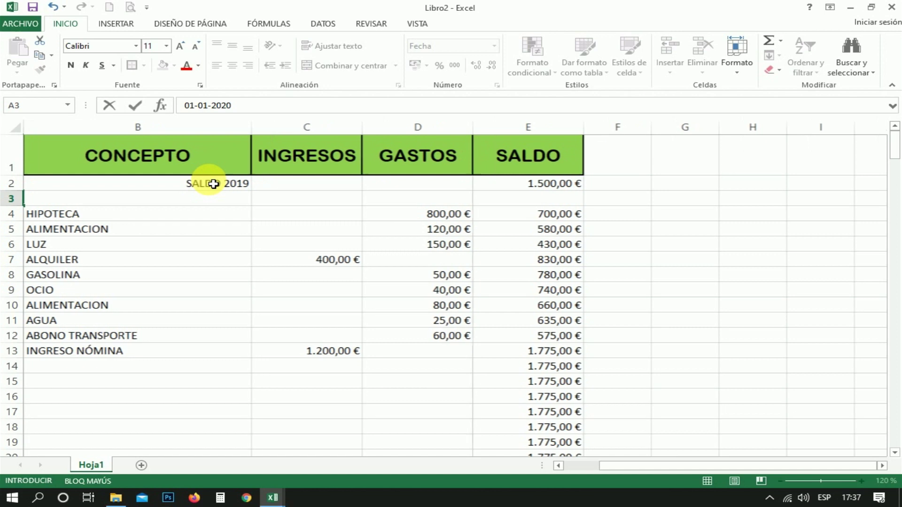
drag(671, 470, 590, 468)
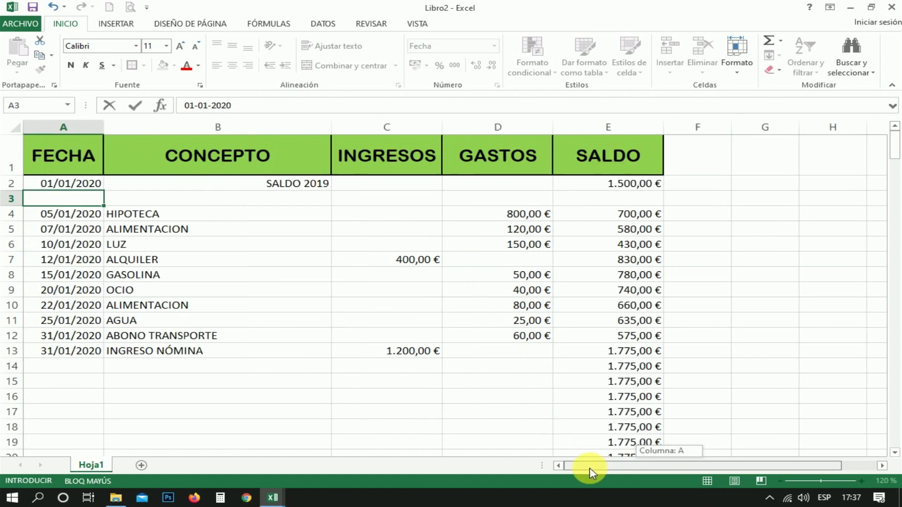
click(151, 204)
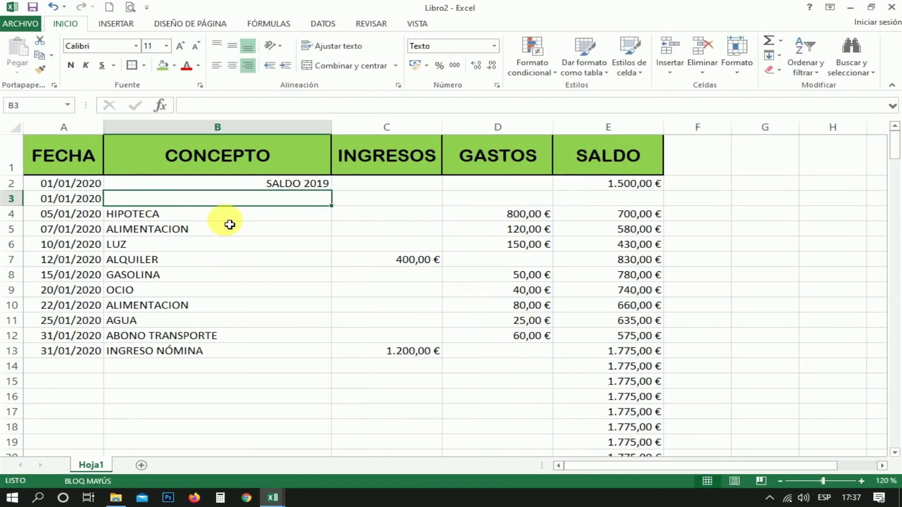
text(NOMINA)
key(Return)
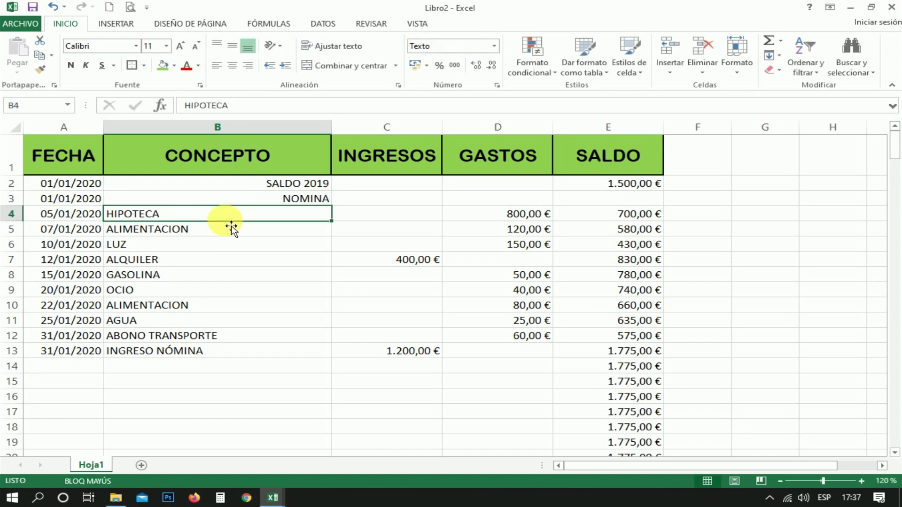
click(241, 198)
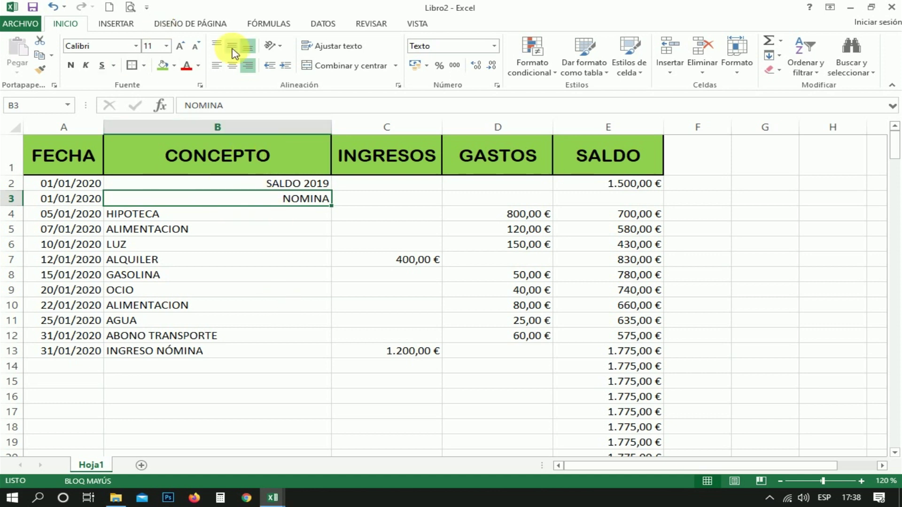
click(215, 66)
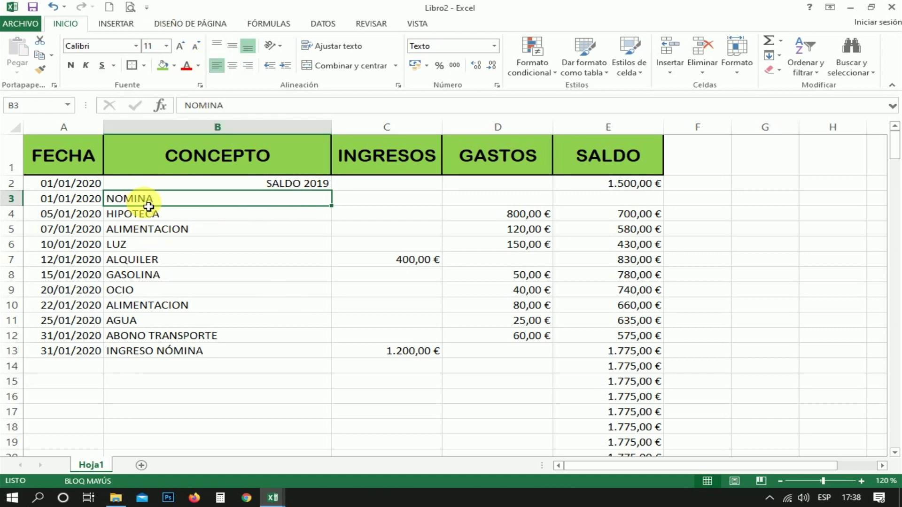
Step: Record 1.200,00 € income in C3 and copy E4's balance formula up into E3
key(Right)
key(Right)
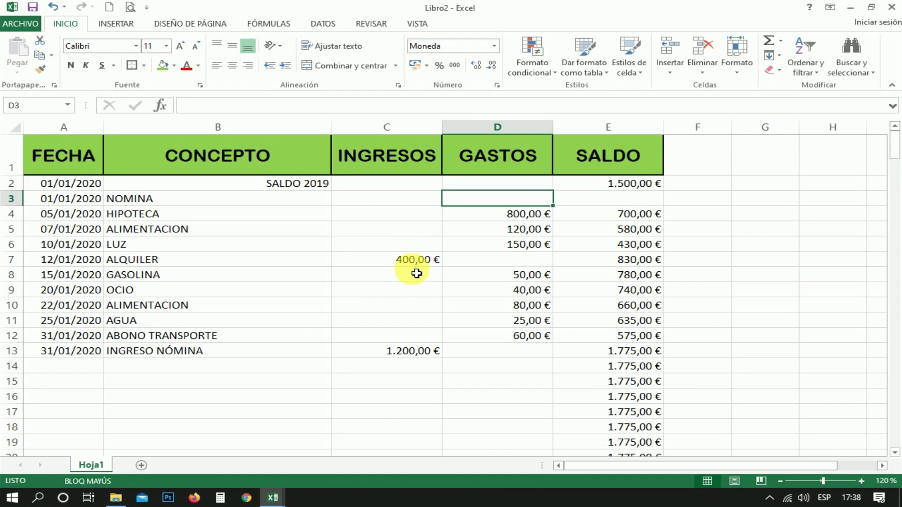
click(391, 202)
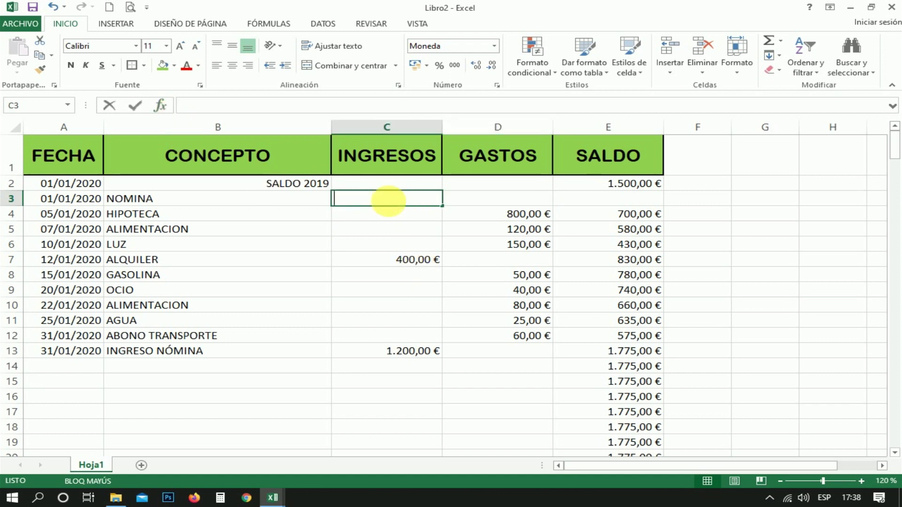
text(1.2)
text(00)
key(Return)
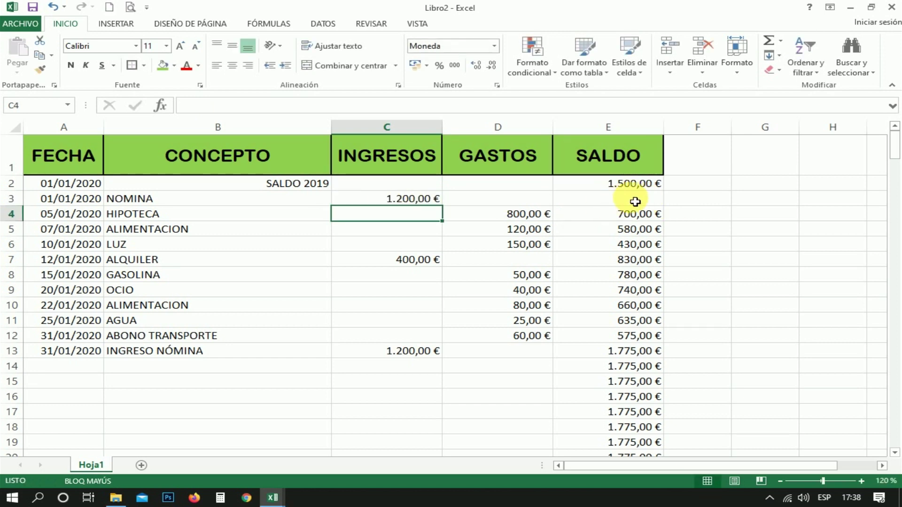
click(639, 217)
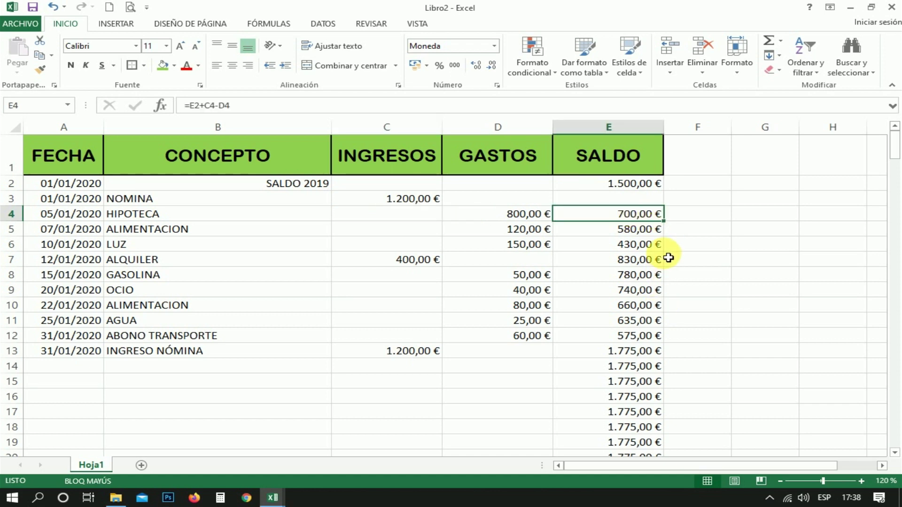
drag(664, 220, 662, 201)
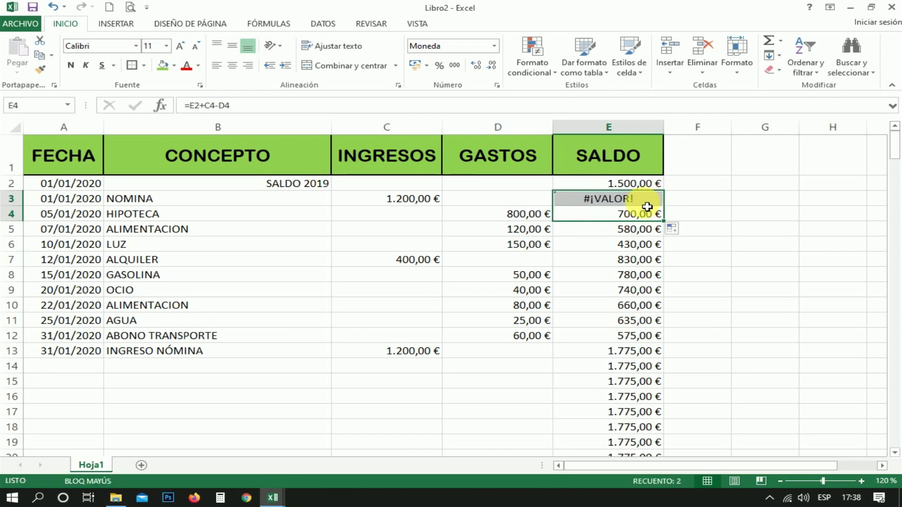
Step: Replace E3's faulty formula with =E2+C3-D3, showing 2.700,00 €, and recopy it down SALDO
click(647, 205)
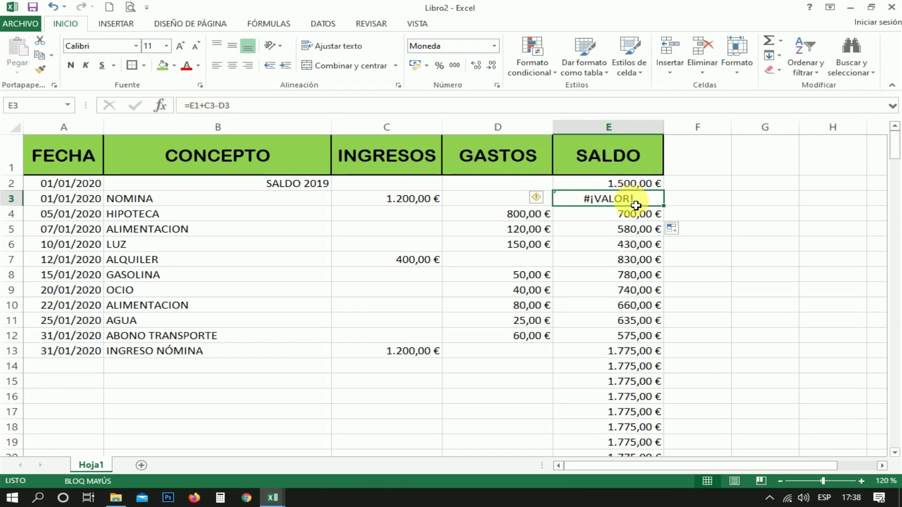
drag(252, 106, 159, 105)
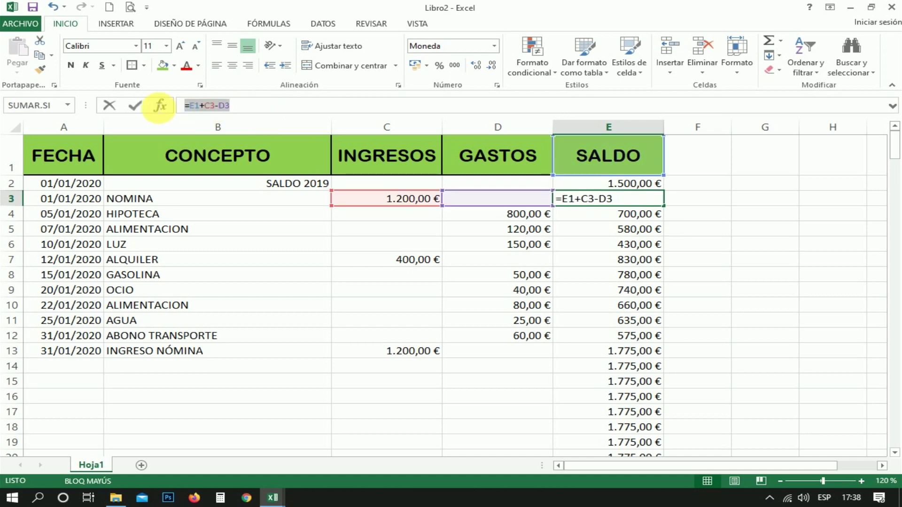
key(BackSpace)
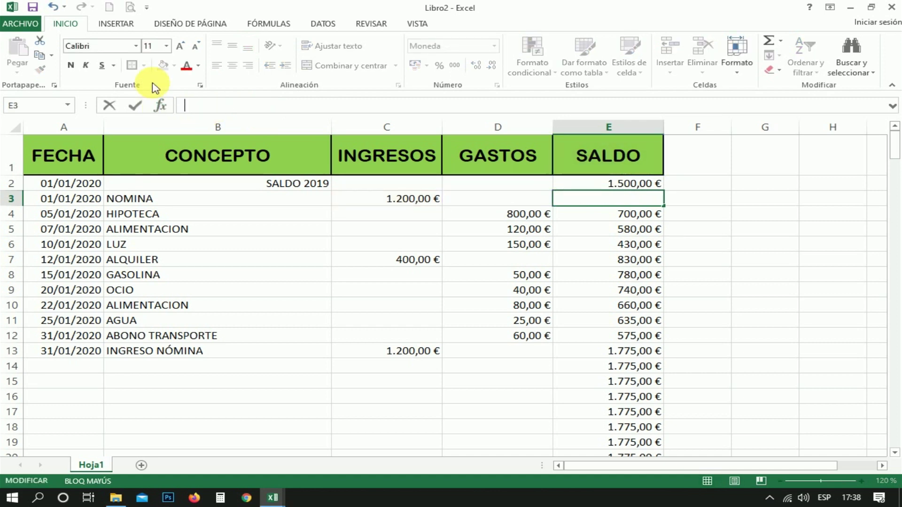
text(=)
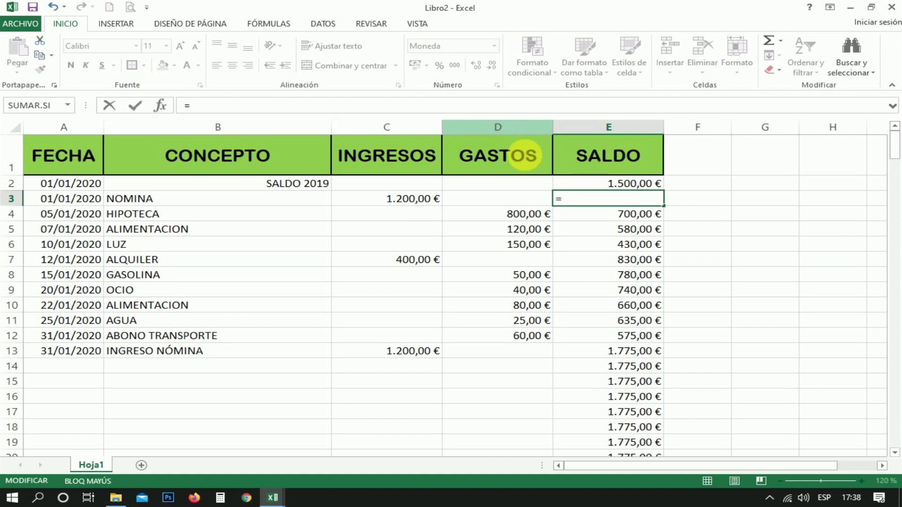
click(593, 186)
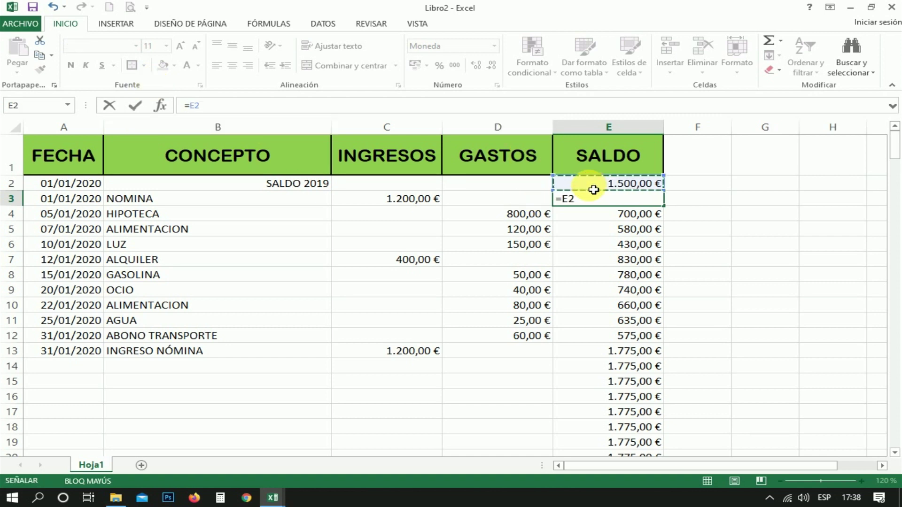
click(410, 203)
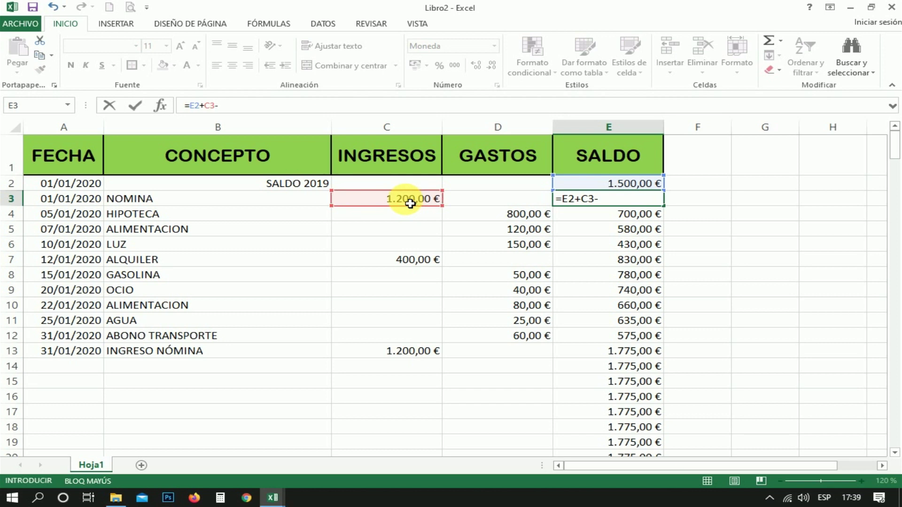
click(512, 204)
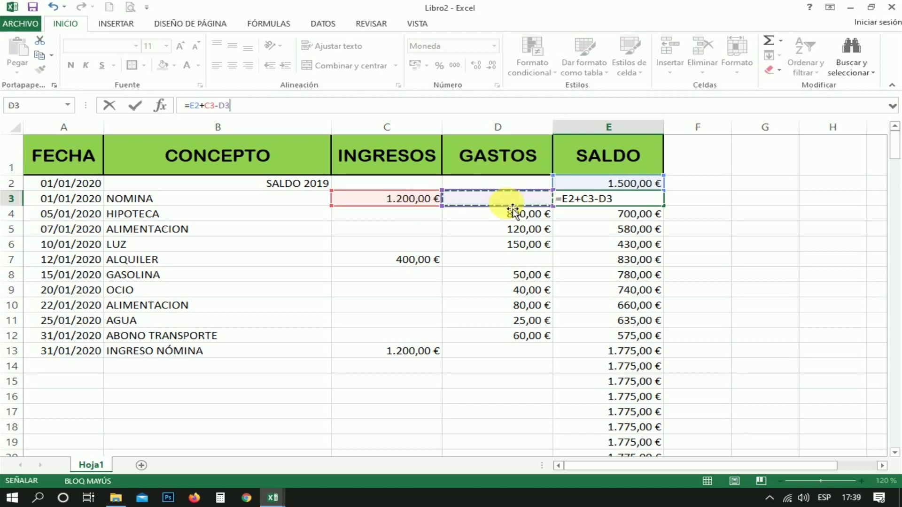
key(Return)
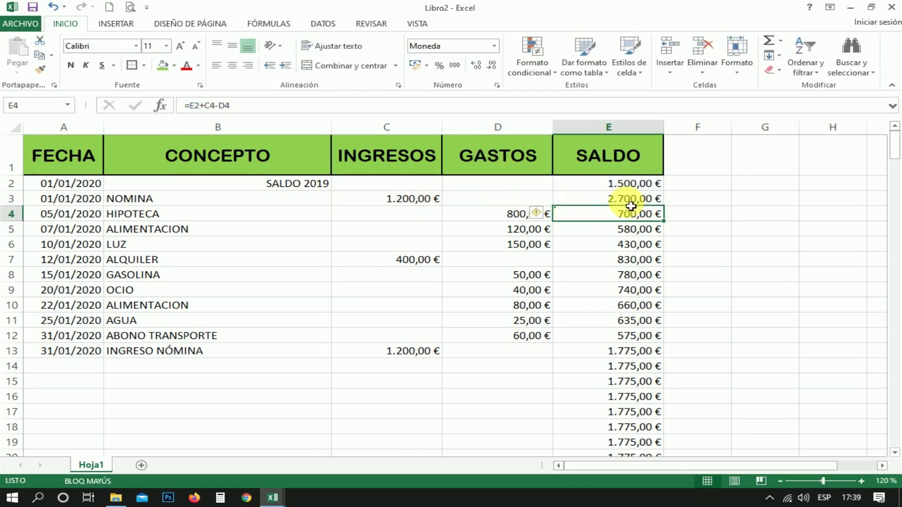
click(632, 202)
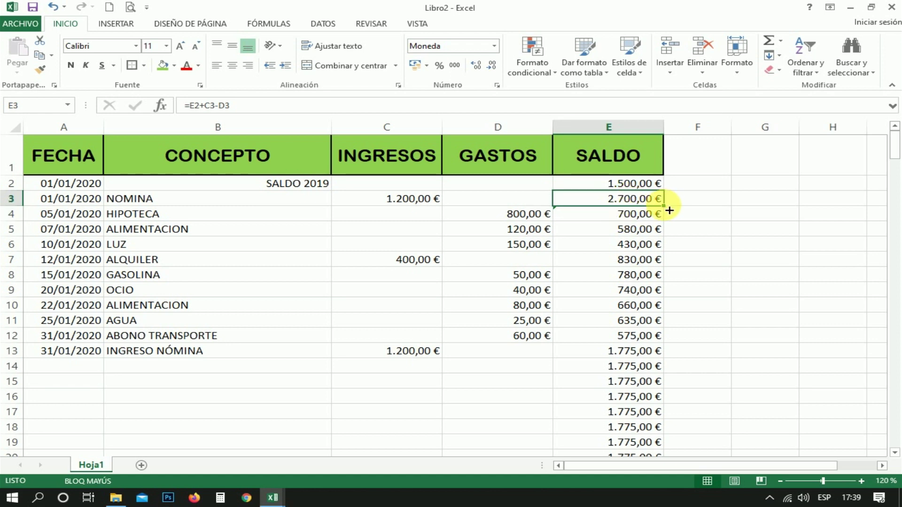
double_click(670, 210)
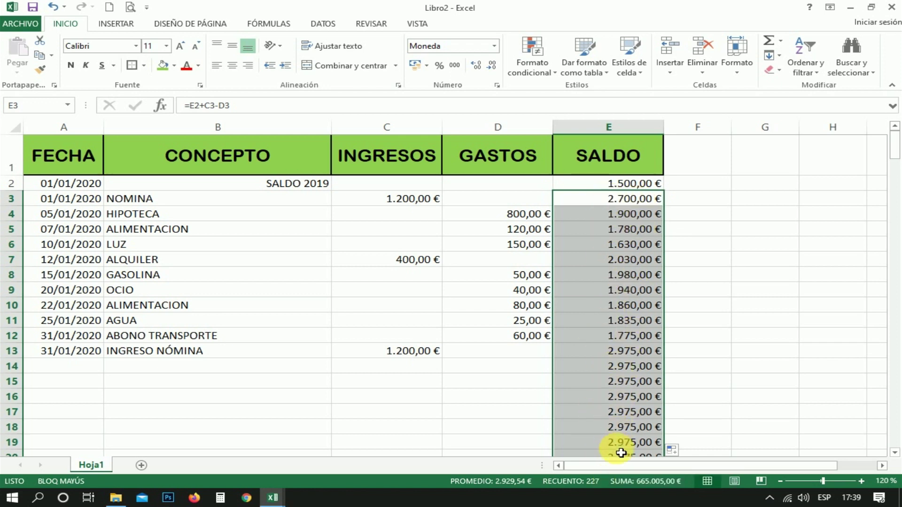
Step: Drag E3's balance formula further down column E, so rows from 13 show 2.975,00 €
click(628, 203)
mouse_move(669, 209)
mouse_down()
mouse_move(623, 485)
mouse_move(635, 504)
mouse_move(634, 403)
mouse_up()
scroll(634, 402, up, 12)
scroll(634, 403, up, 5)
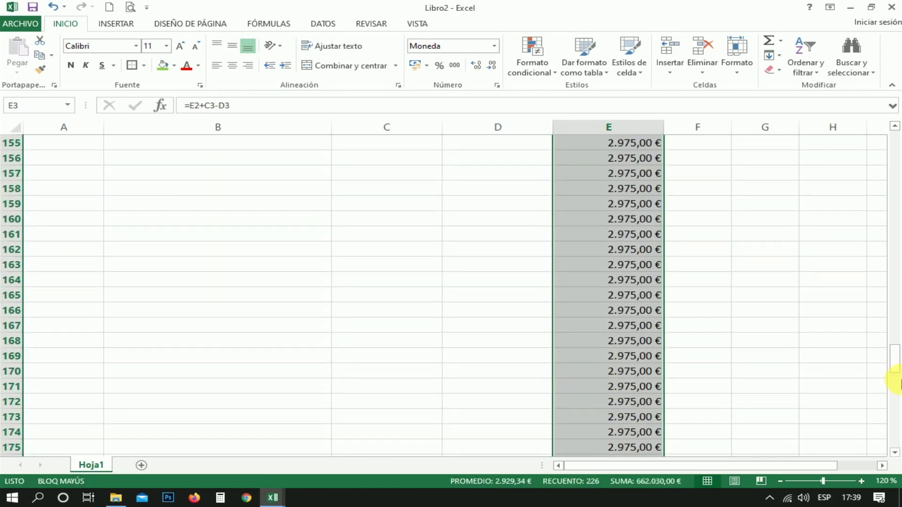
drag(896, 361, 886, 131)
scroll(466, 302, down, 2)
scroll(466, 302, up, 2)
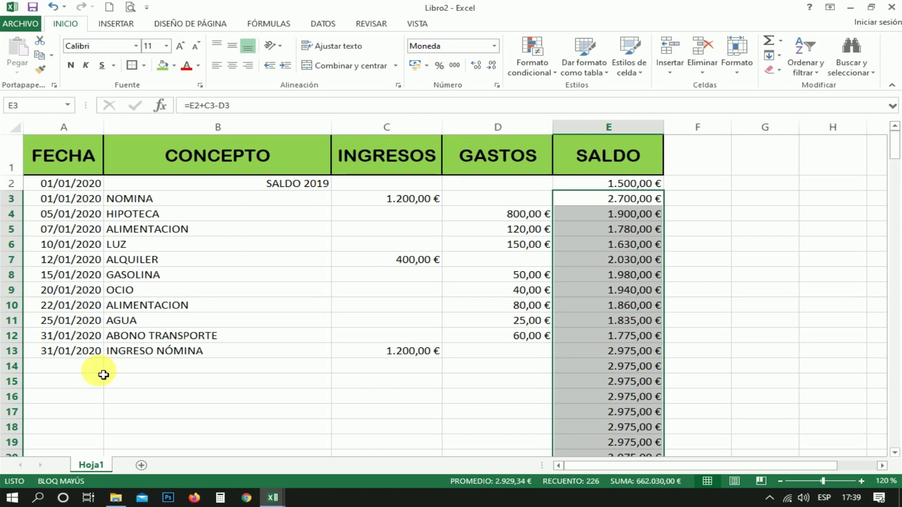
click(104, 376)
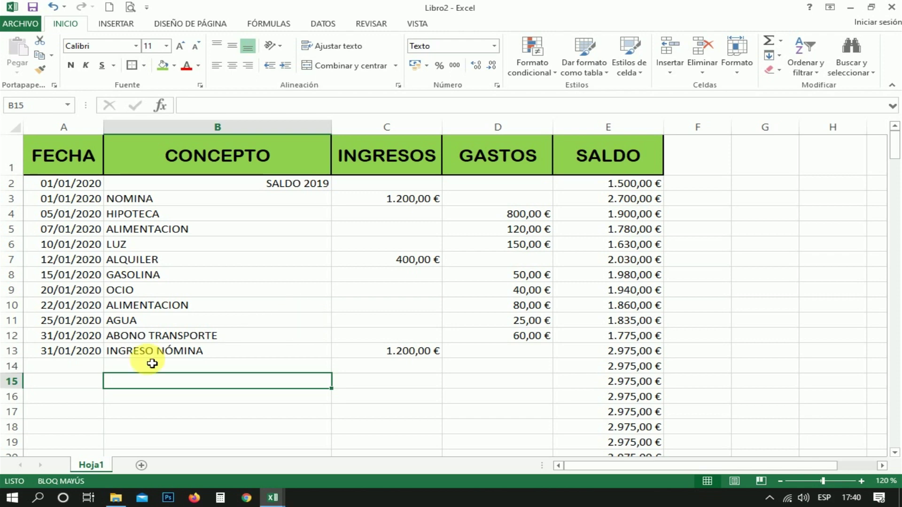
Step: Fill daily dates from 01/02/2020 to 23/02/2020 down A14:A36 from A13
click(95, 356)
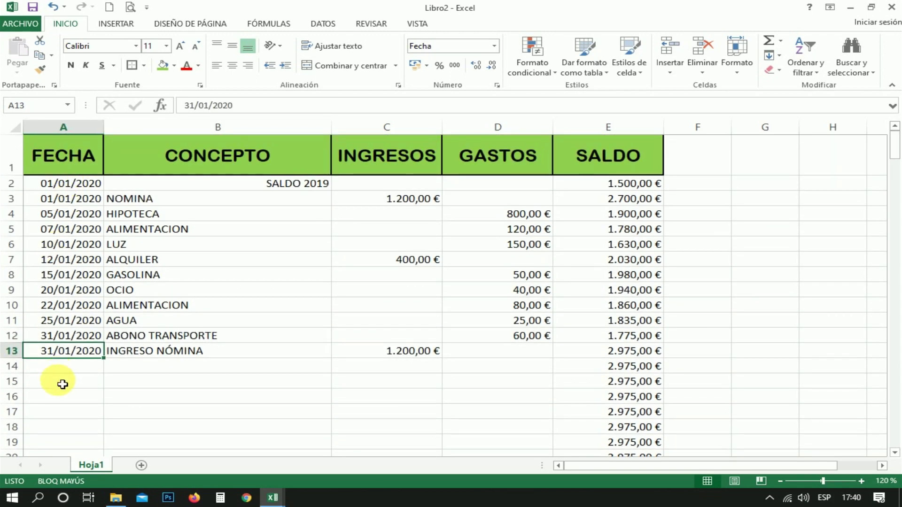
drag(109, 365, 97, 450)
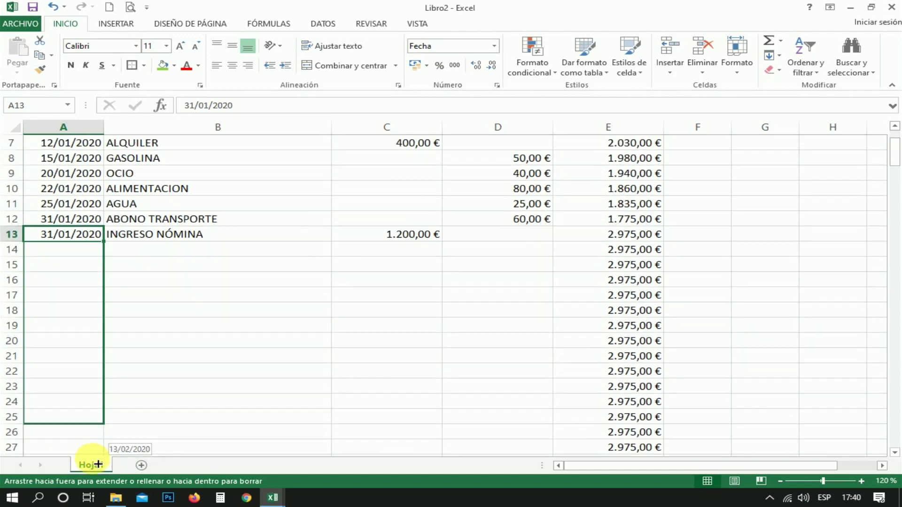
drag(97, 451, 89, 454)
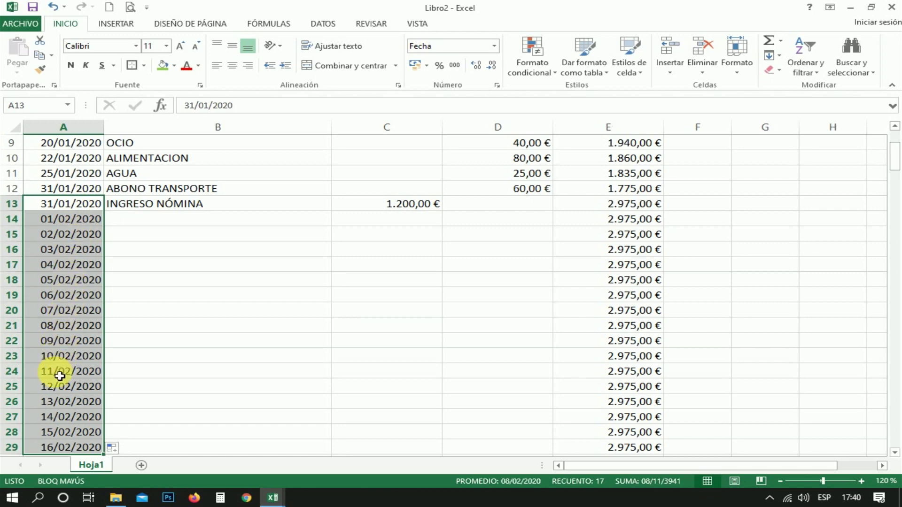
scroll(101, 425, down, 1)
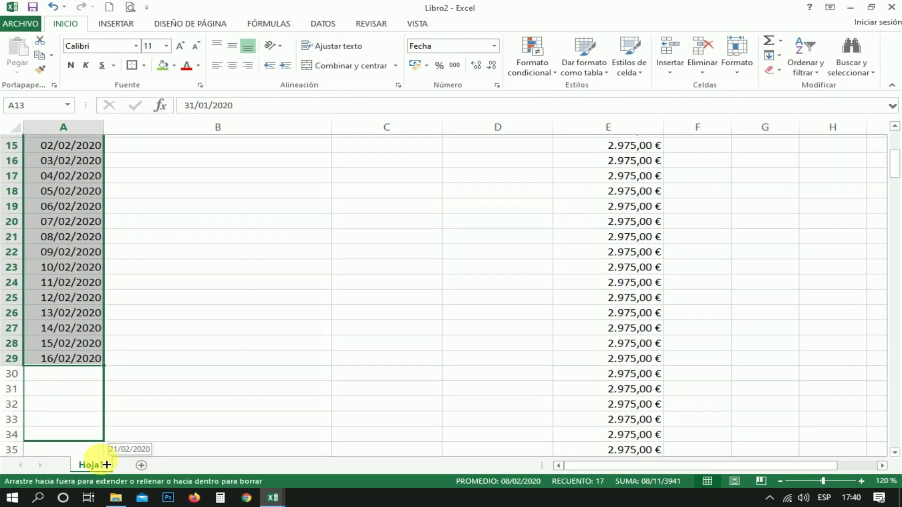
drag(110, 414, 96, 440)
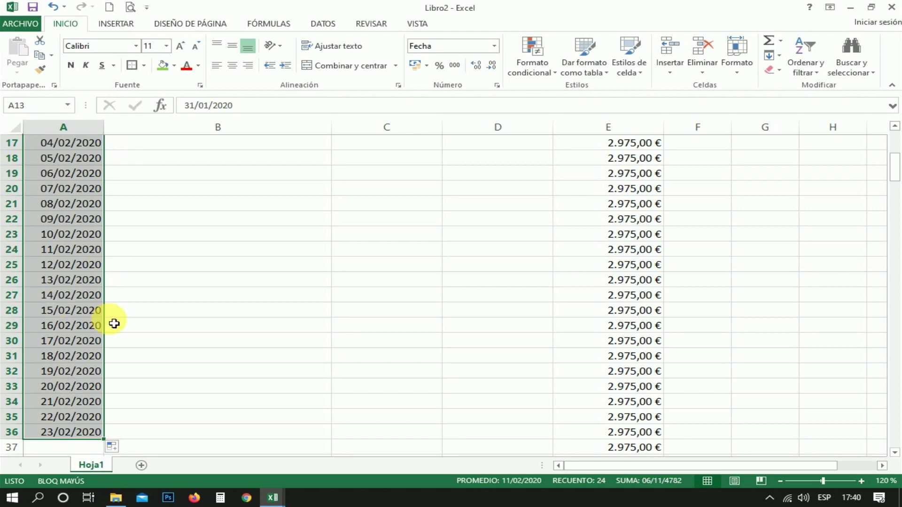
Step: Return to the top of the sheet and select the HIPOTECA entry in B4:D4
scroll(113, 322, up, 1)
scroll(115, 316, up, 2)
scroll(163, 300, up, 1)
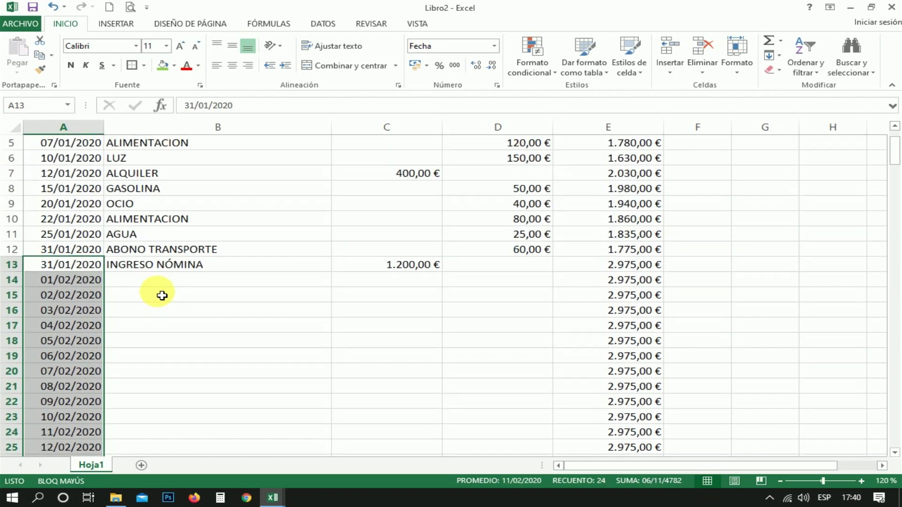
scroll(161, 295, up, 1)
scroll(162, 295, up, 1)
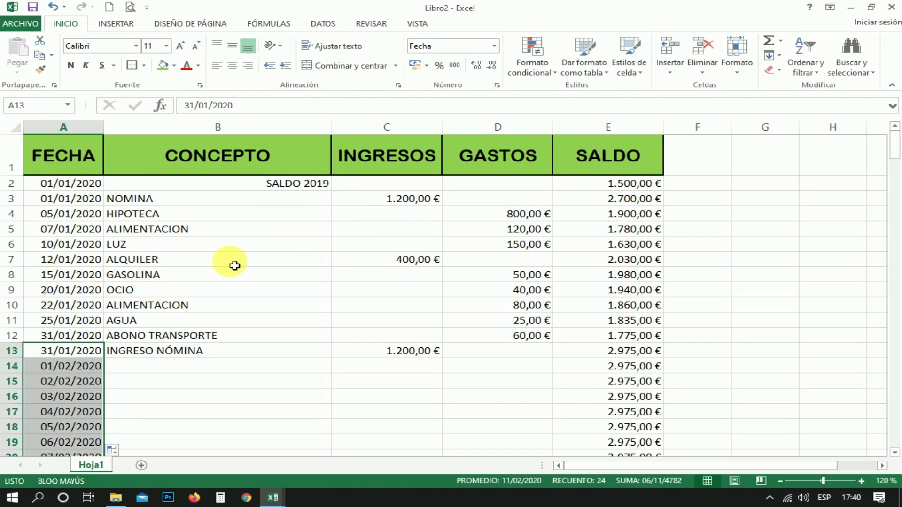
scroll(90, 302, down, 4)
scroll(95, 307, down, 5)
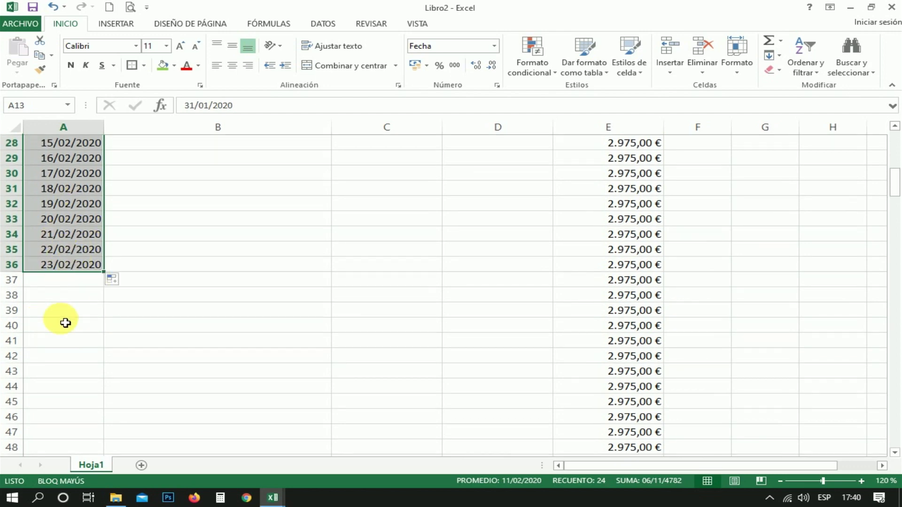
scroll(117, 249, up, 7)
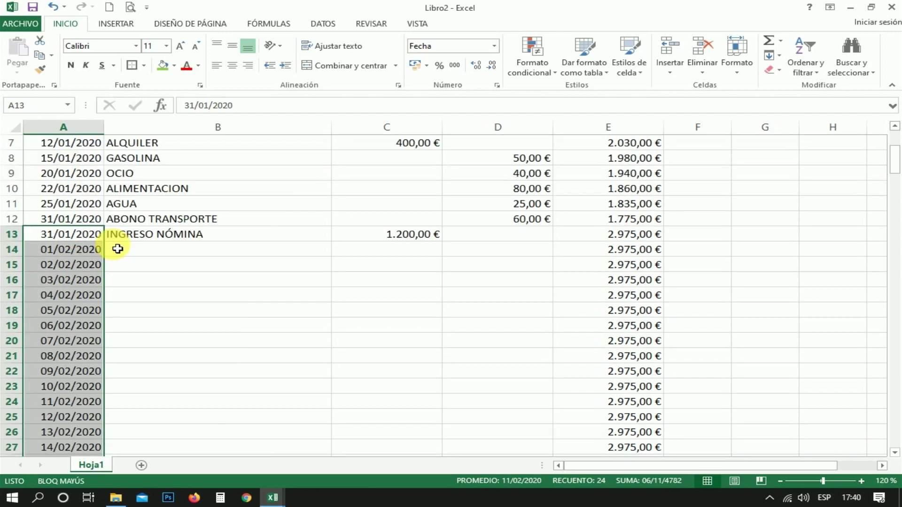
scroll(117, 249, up, 1)
scroll(108, 280, up, 1)
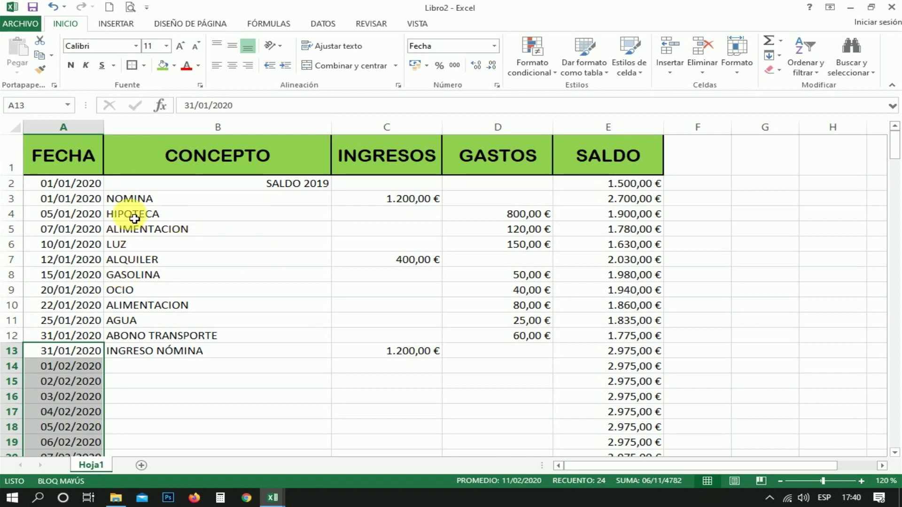
drag(135, 217, 528, 220)
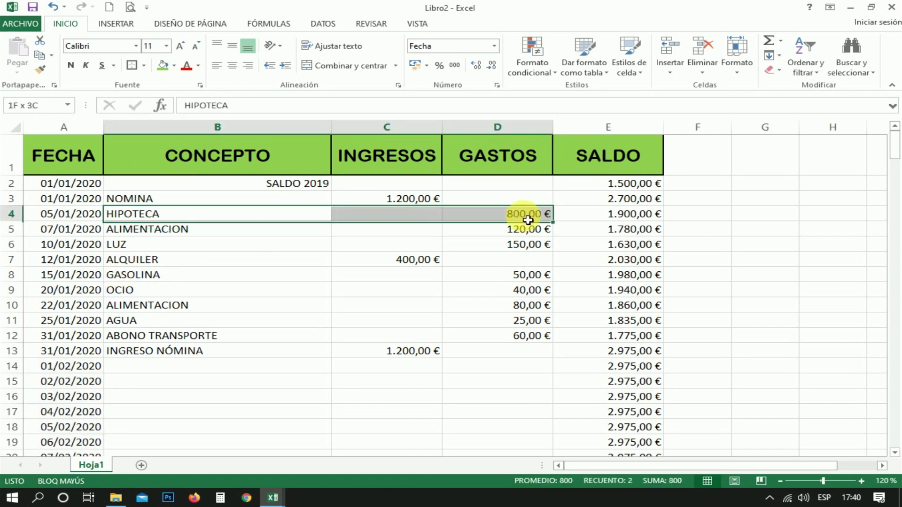
Step: Copy the HIPOTECA 800,00 € expense into the 05/02/2020 row 18
click(45, 59)
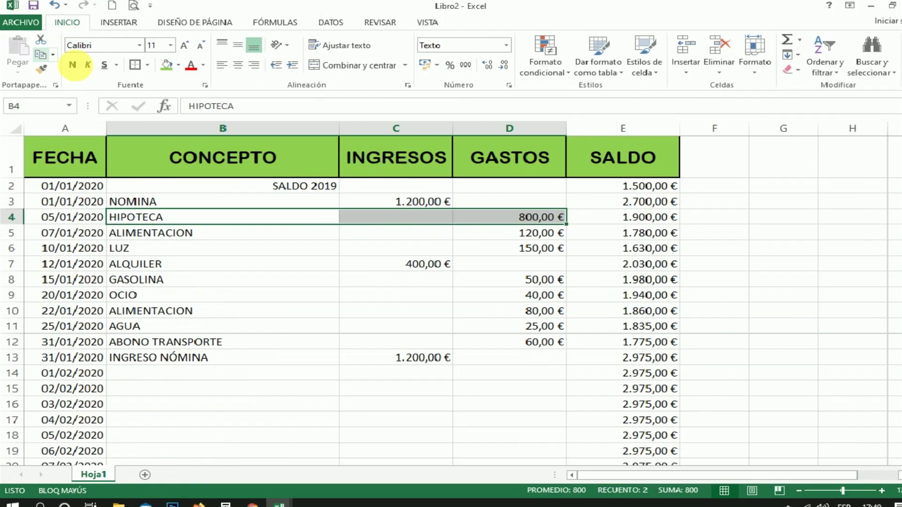
key(ctrl+q)
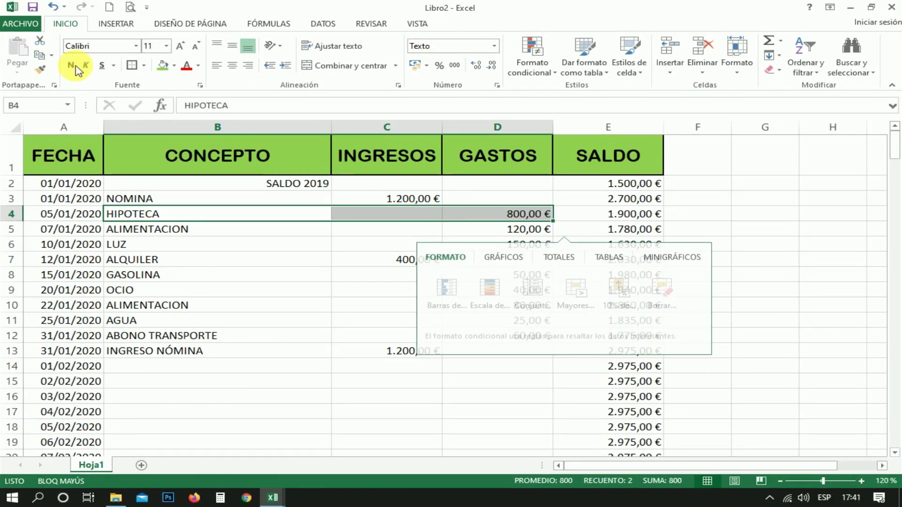
click(41, 57)
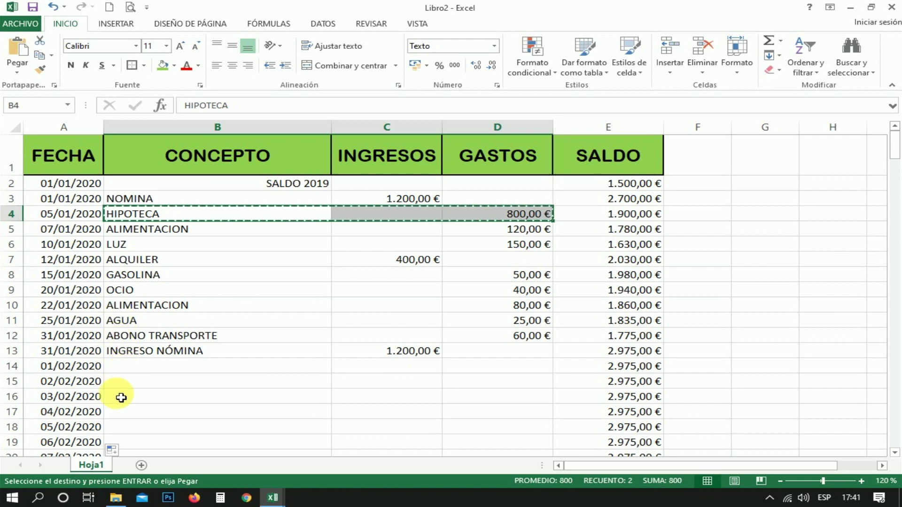
click(128, 430)
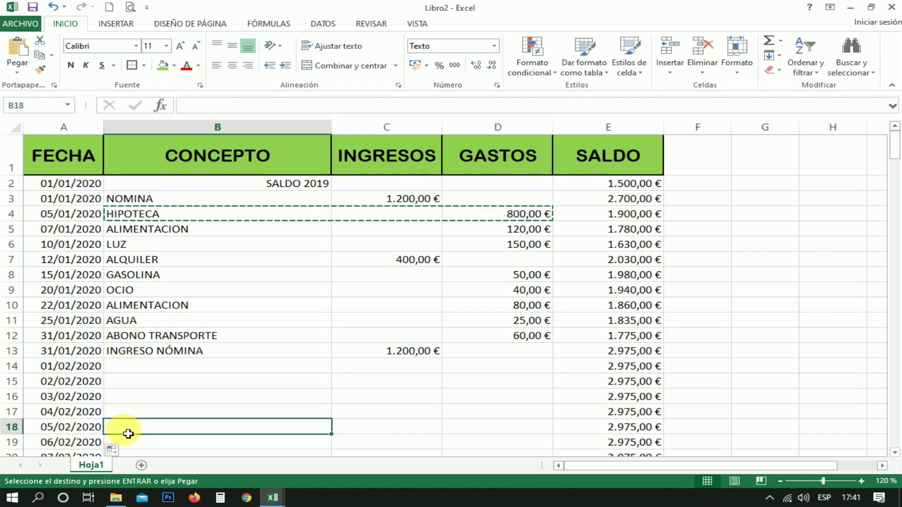
click(18, 49)
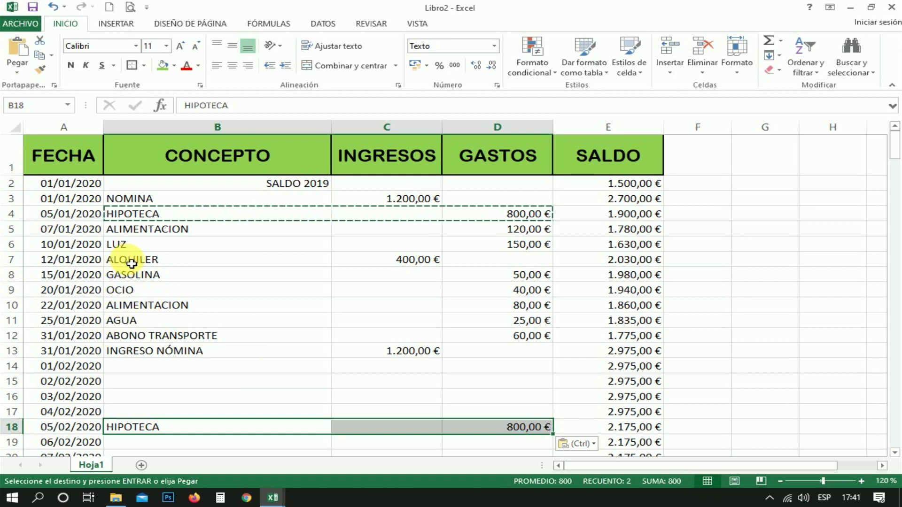
drag(132, 264, 429, 265)
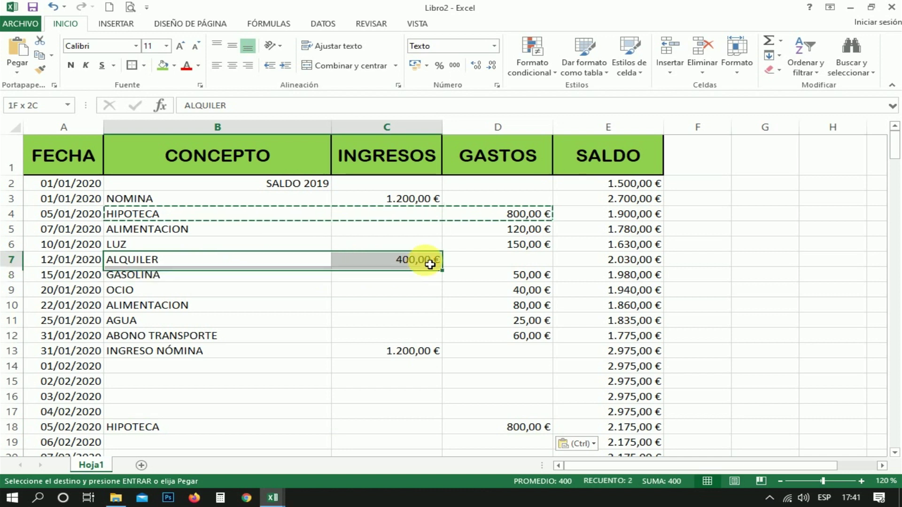
Step: Copy the ALQUILER 400,00 € income from B7:C7 into the 12/02/2020 row 25
click(19, 49)
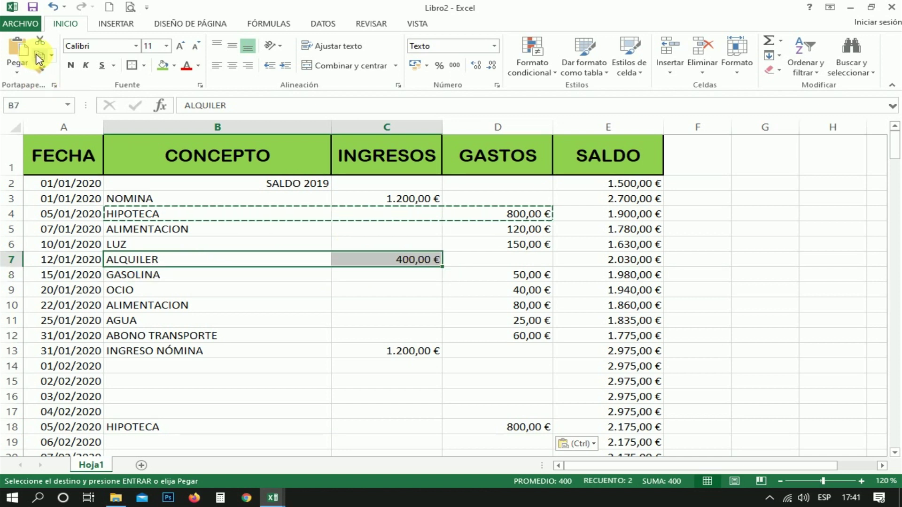
right_click(412, 264)
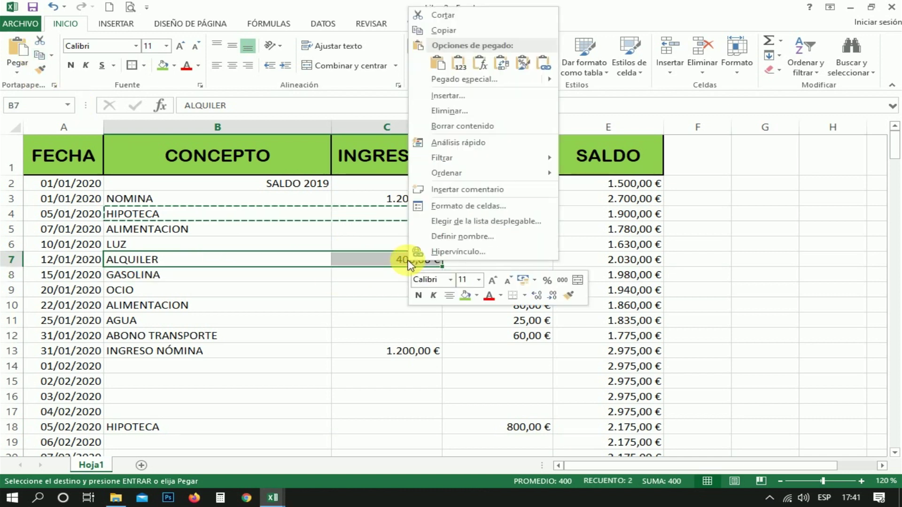
click(443, 30)
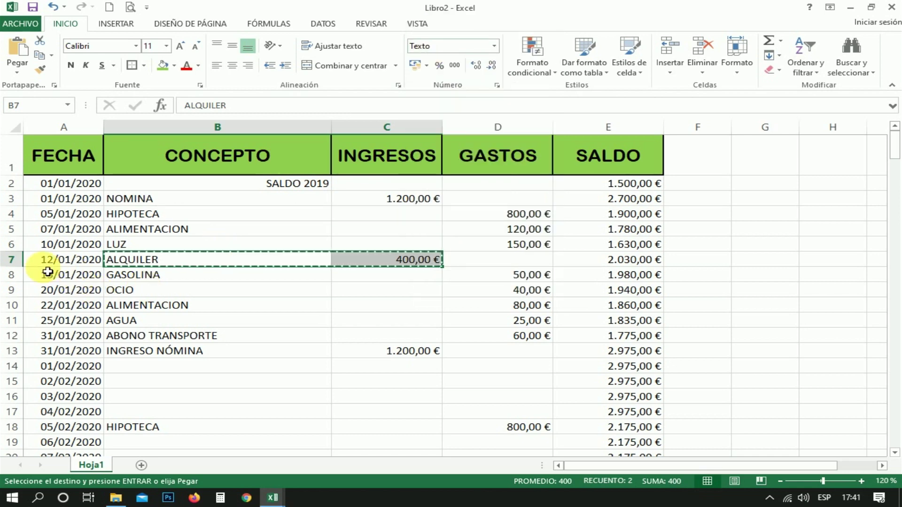
scroll(150, 316, down, 1)
scroll(150, 316, down, 3)
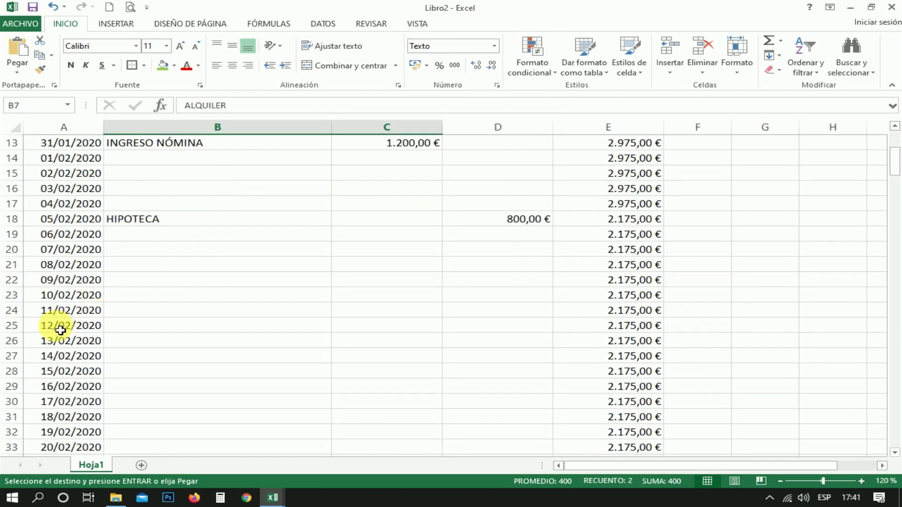
click(143, 327)
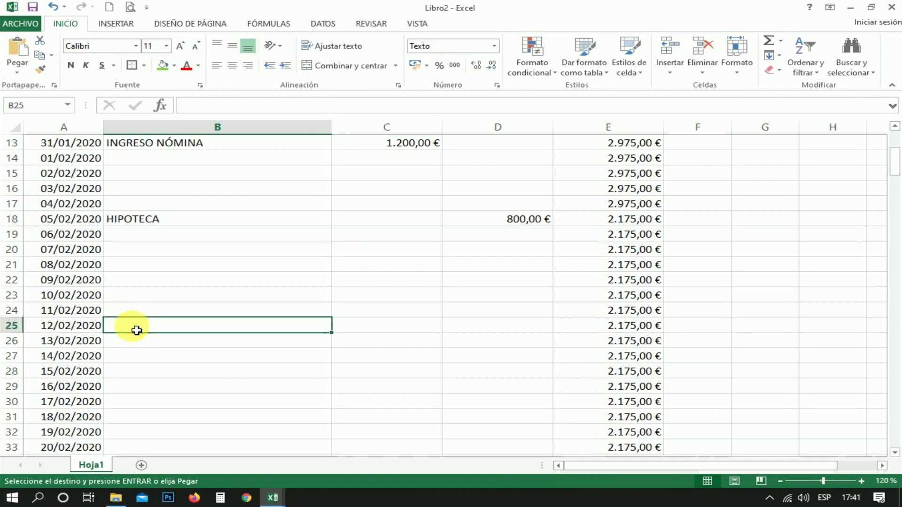
key(Return)
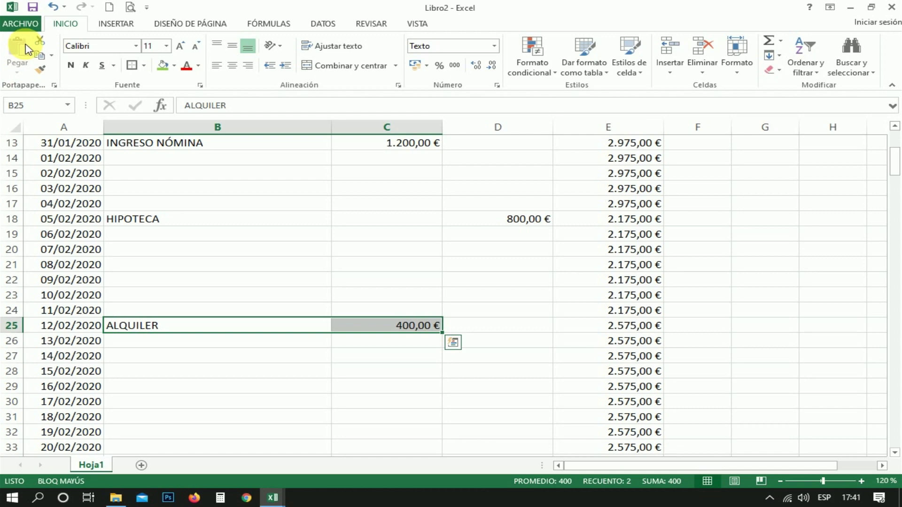
scroll(275, 328, up, 2)
scroll(275, 328, up, 1)
scroll(275, 328, up, 1)
scroll(273, 326, up, 1)
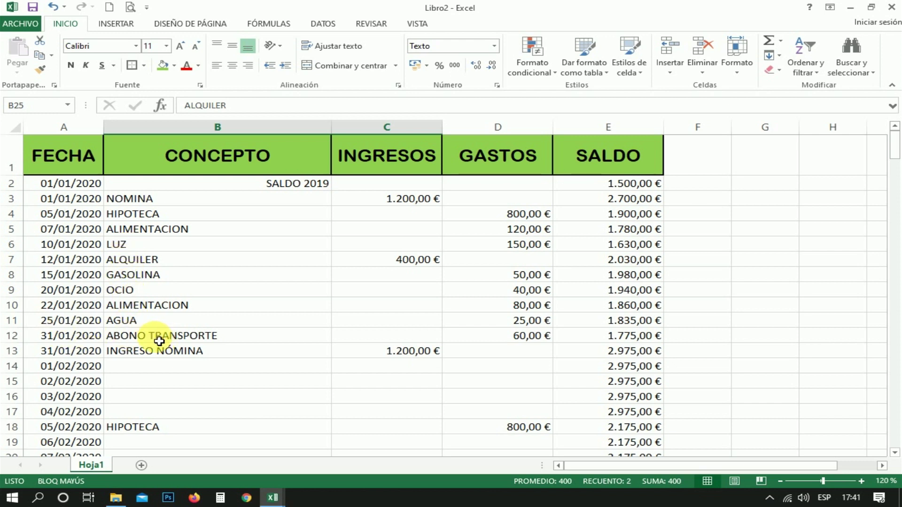
Step: Copy the ABONO TRANSPORTE entry with its 60,00 € expense, then select cell A36
drag(155, 341, 500, 345)
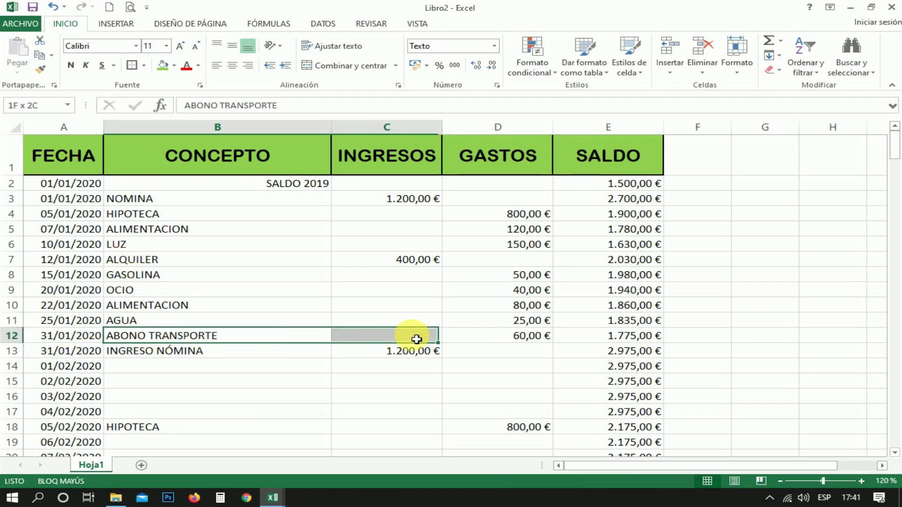
right_click(510, 340)
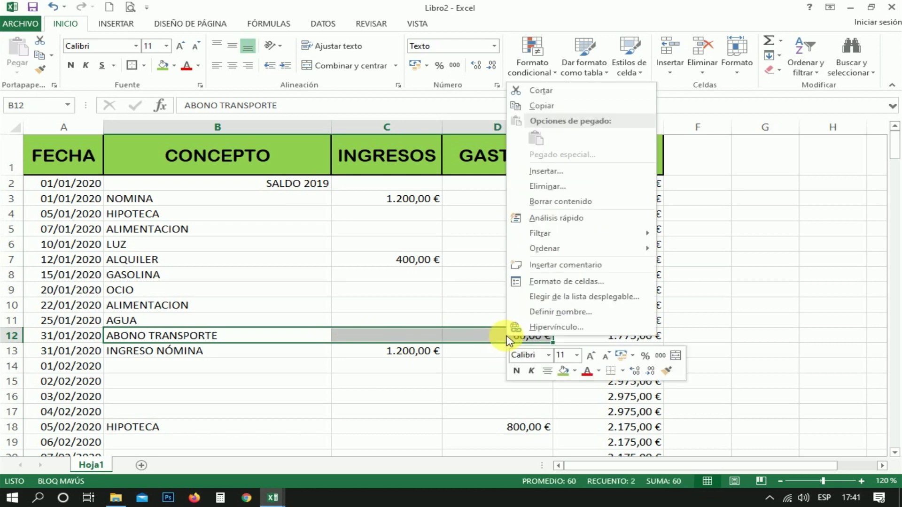
click(553, 111)
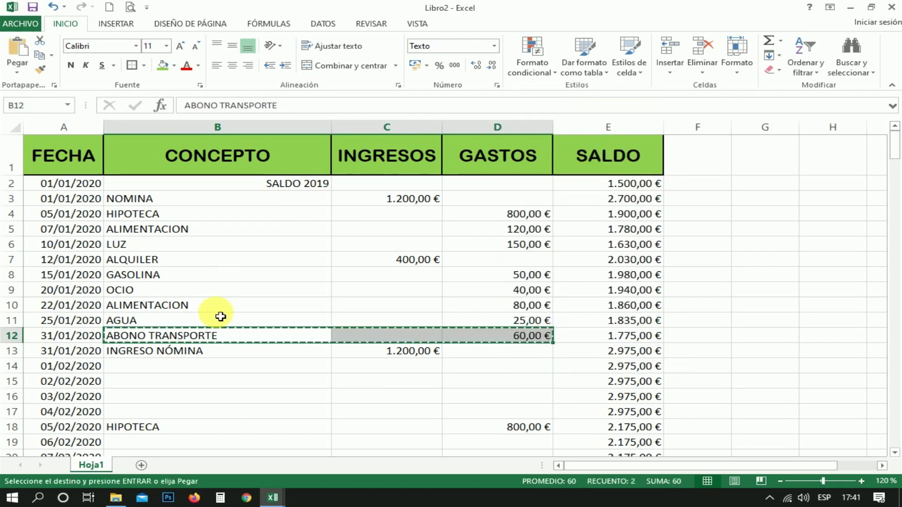
scroll(218, 317, down, 7)
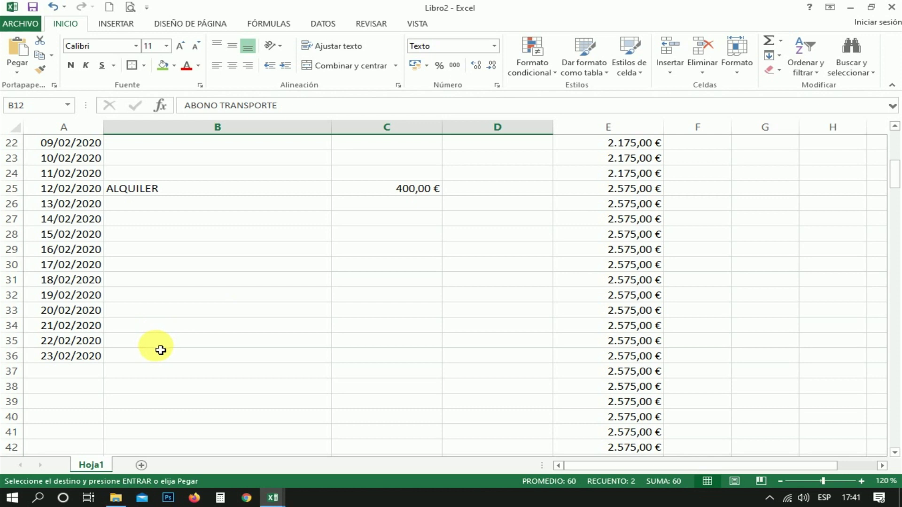
click(89, 358)
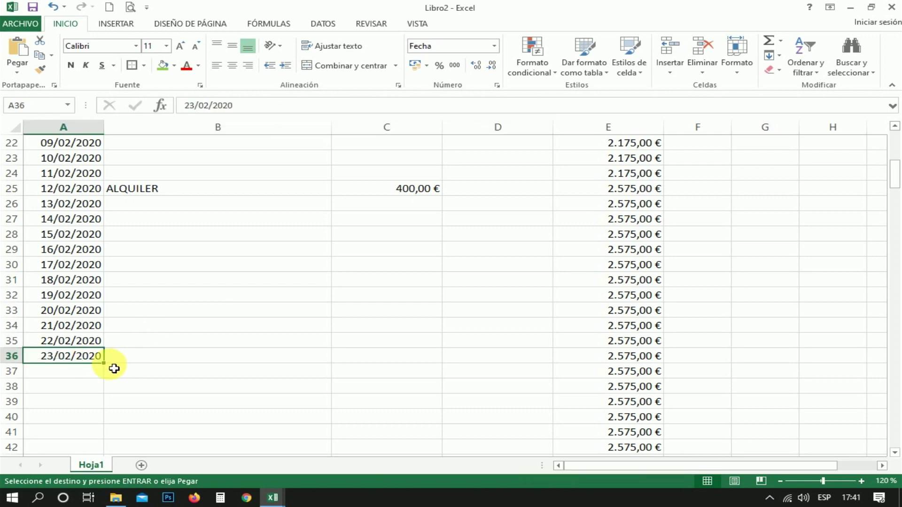
Step: Extend the date series from A36 down to 01/03/2020
mouse_move(109, 368)
mouse_down()
mouse_move(99, 420)
mouse_move(97, 409)
mouse_up()
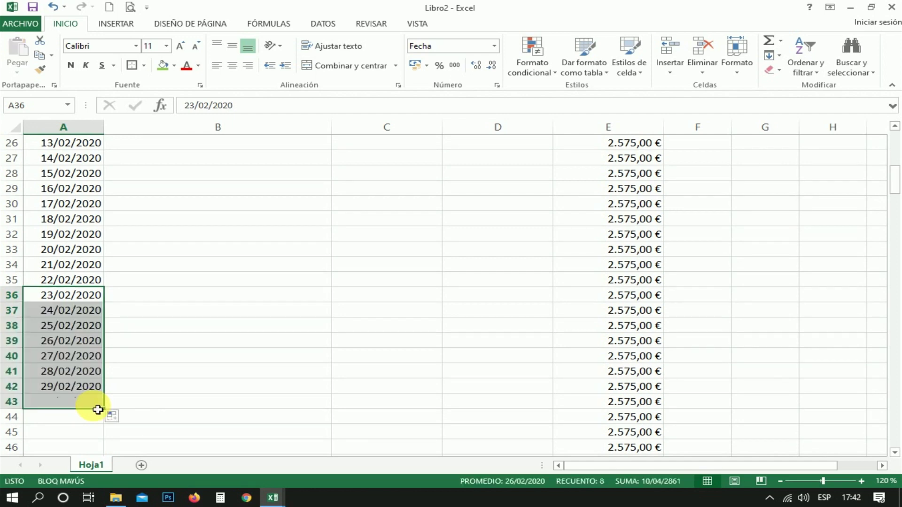
scroll(358, 350, up, 2)
scroll(358, 350, up, 3)
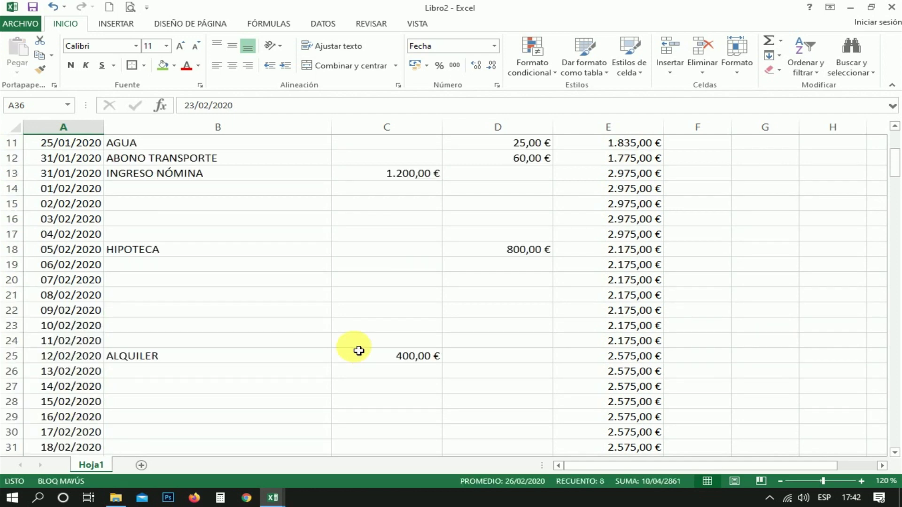
scroll(212, 247, up, 1)
Step: Paste the ABONO TRANSPORTE 60,00 € entry into the 29/02/2020 row
drag(193, 211, 506, 211)
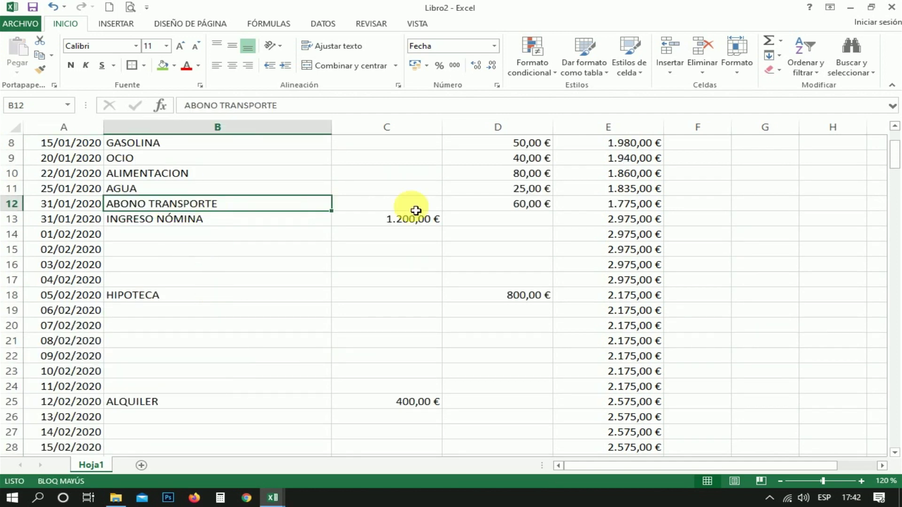
right_click(506, 210)
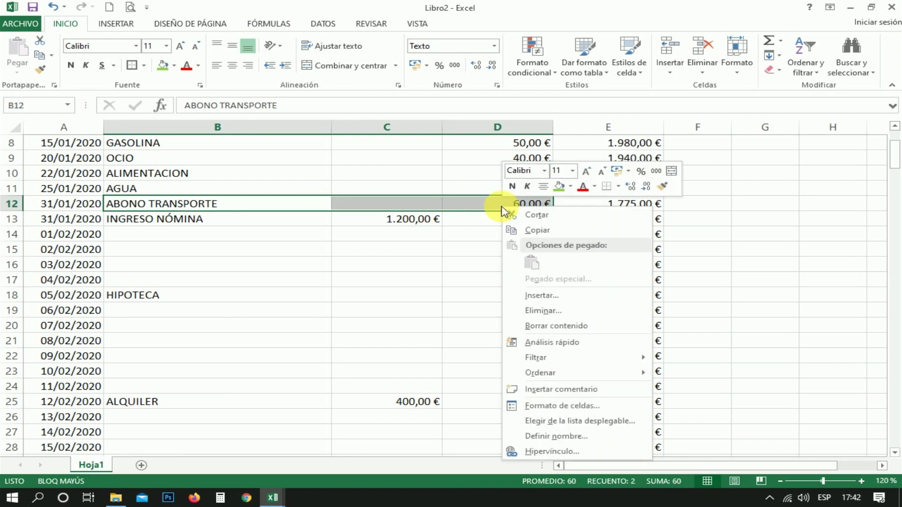
click(519, 229)
scroll(281, 315, down, 6)
scroll(282, 316, down, 1)
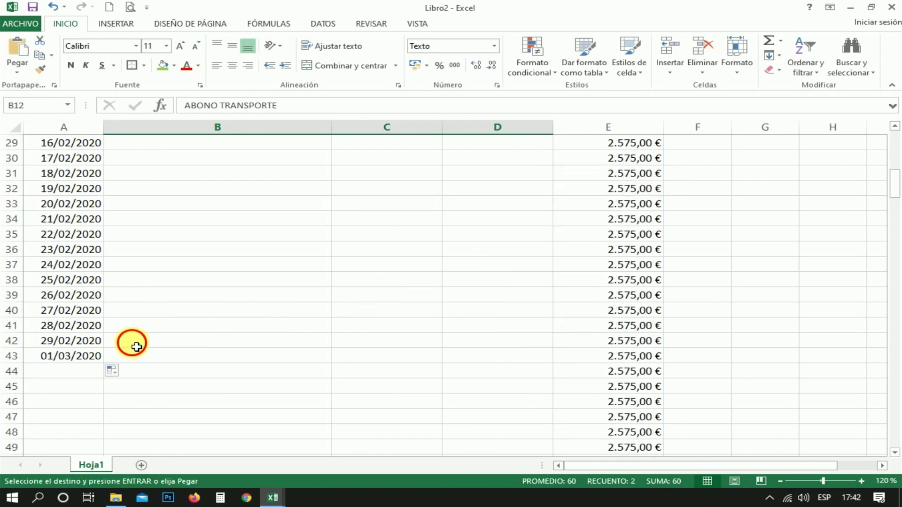
click(137, 346)
click(17, 45)
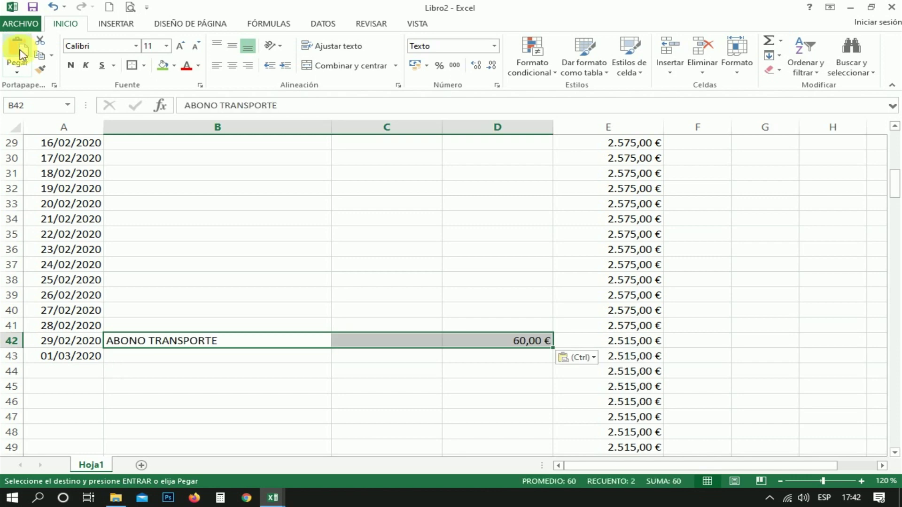
Step: Copy the NOMINA 1.200,00 € income into the 01/03/2020 row
scroll(355, 346, up, 4)
scroll(355, 346, up, 2)
scroll(355, 346, up, 1)
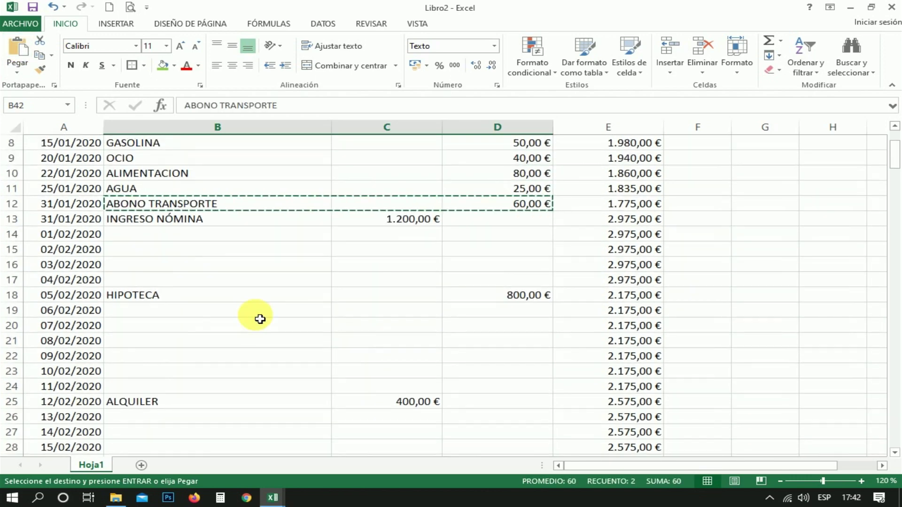
scroll(187, 266, up, 2)
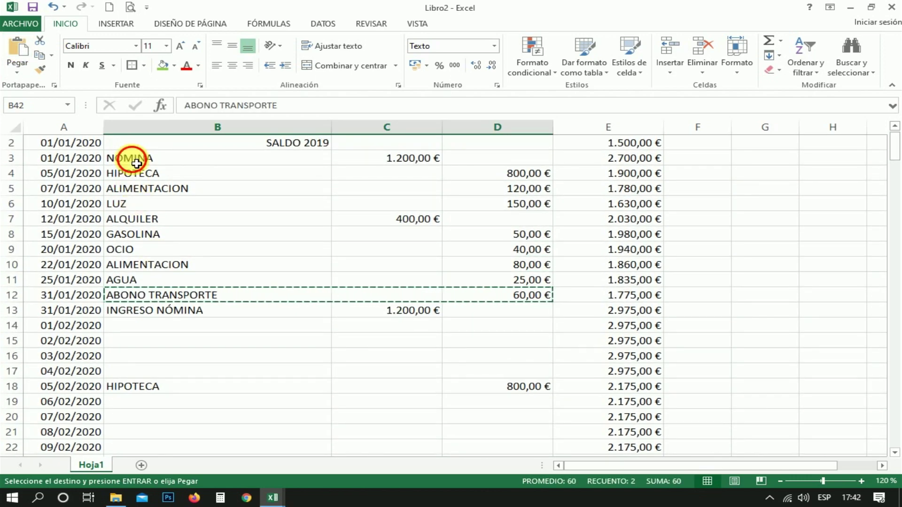
drag(127, 158, 388, 159)
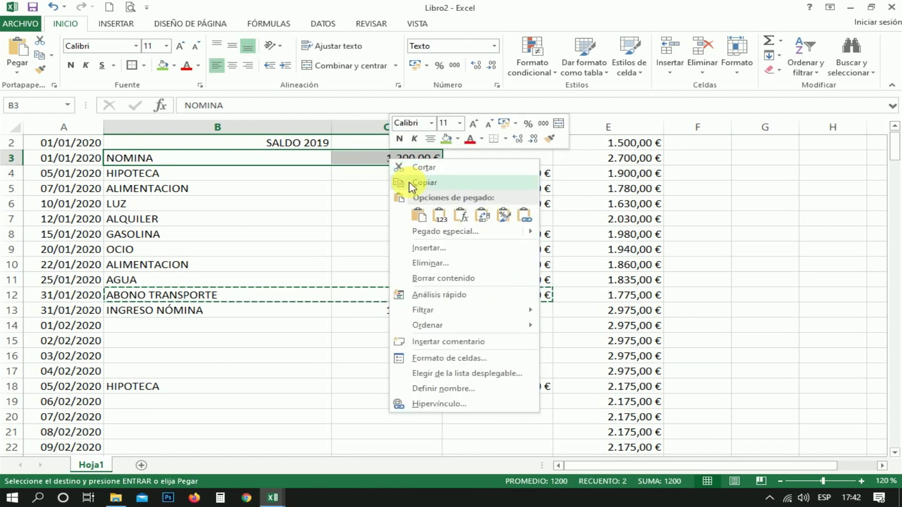
click(410, 183)
scroll(393, 245, down, 4)
scroll(301, 281, down, 4)
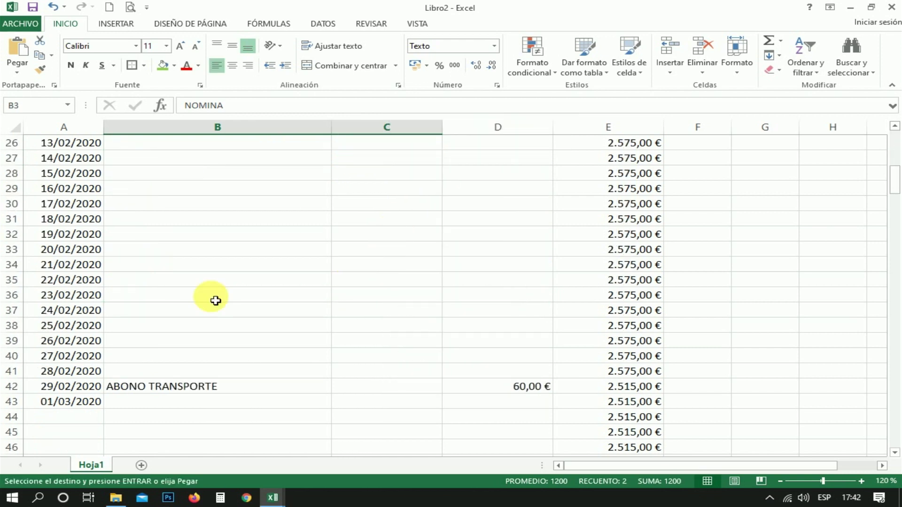
click(143, 404)
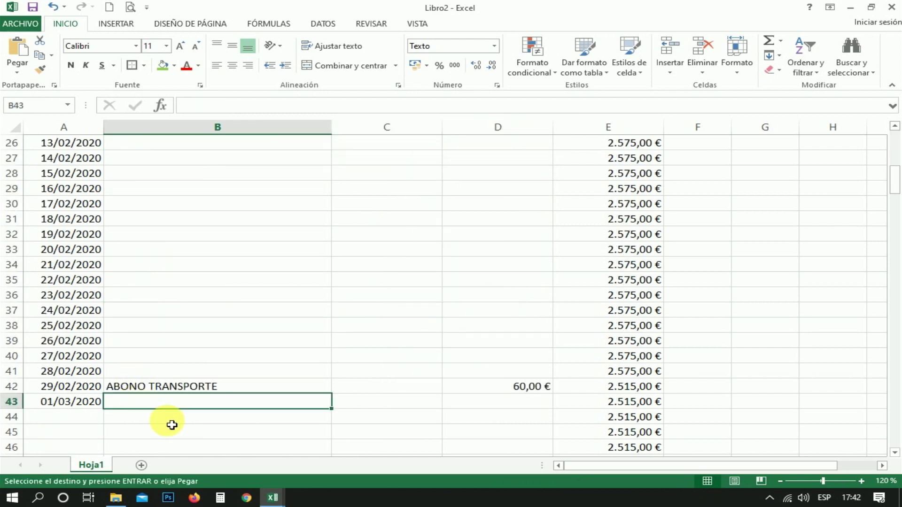
key(Return)
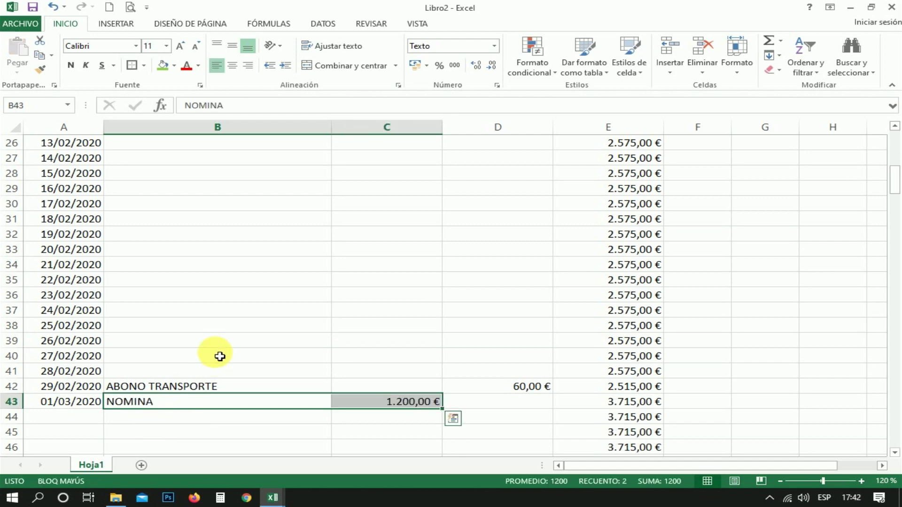
scroll(217, 354, up, 3)
scroll(217, 354, up, 3)
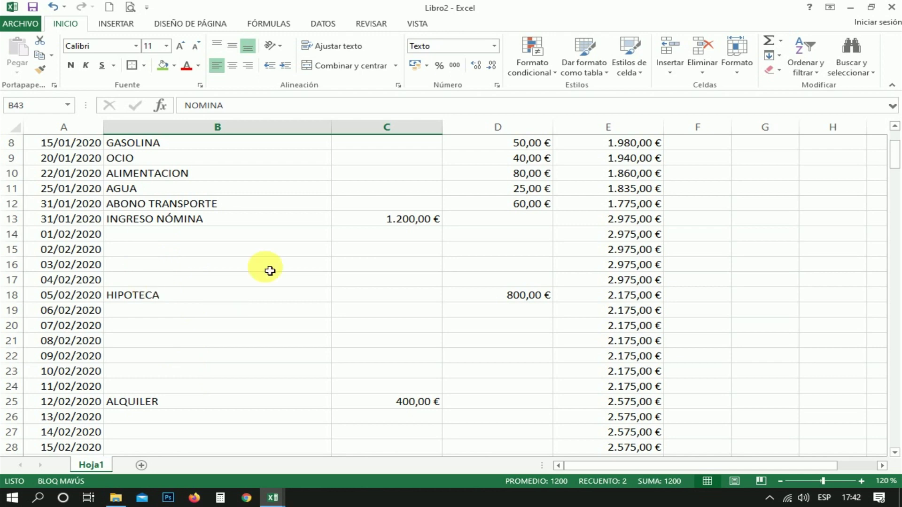
scroll(268, 265, down, 1)
scroll(250, 342, down, 1)
scroll(193, 247, down, 3)
scroll(183, 361, up, 4)
scroll(160, 319, up, 1)
scroll(151, 296, down, 2)
scroll(152, 297, down, 3)
scroll(171, 284, down, 2)
scroll(171, 283, down, 1)
scroll(170, 288, up, 3)
scroll(170, 288, up, 2)
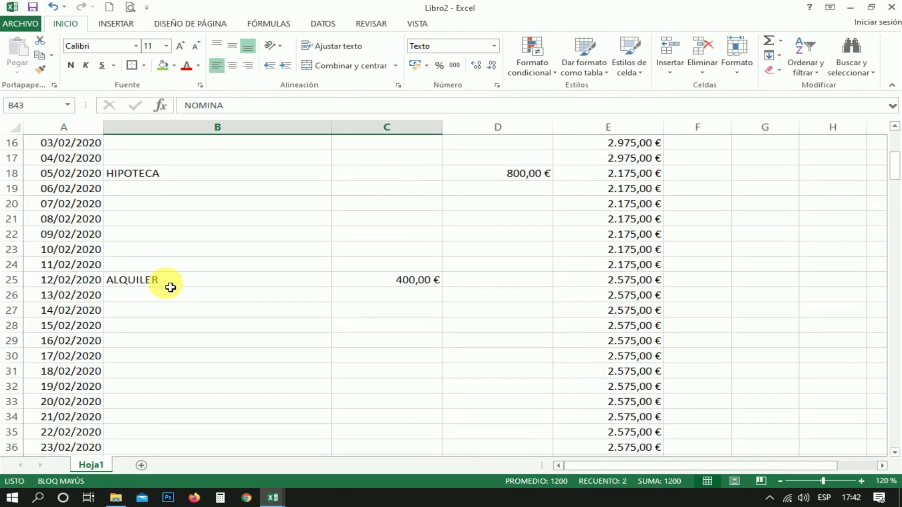
scroll(170, 287, up, 3)
scroll(170, 287, down, 2)
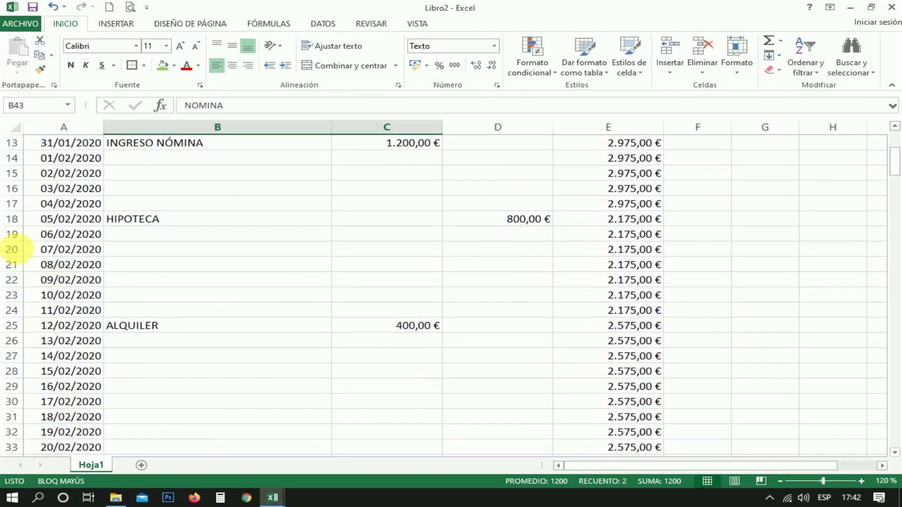
Step: Delete the rows dated 07/02 to 09/02/2020 and inspect the broken balance in E20
drag(16, 248, 16, 280)
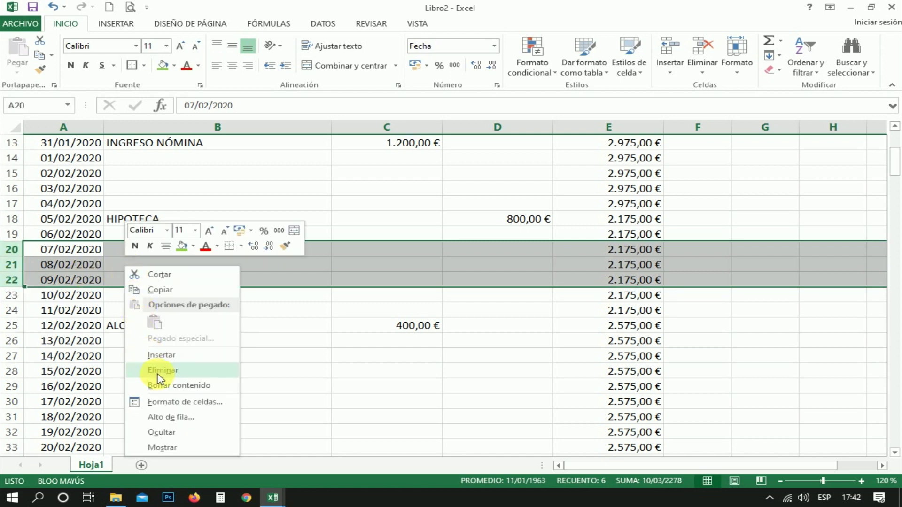
click(158, 370)
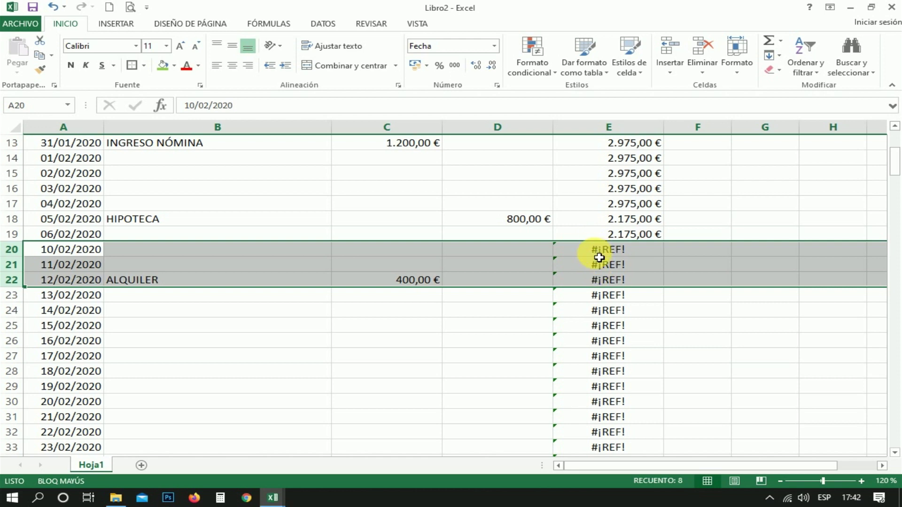
click(599, 254)
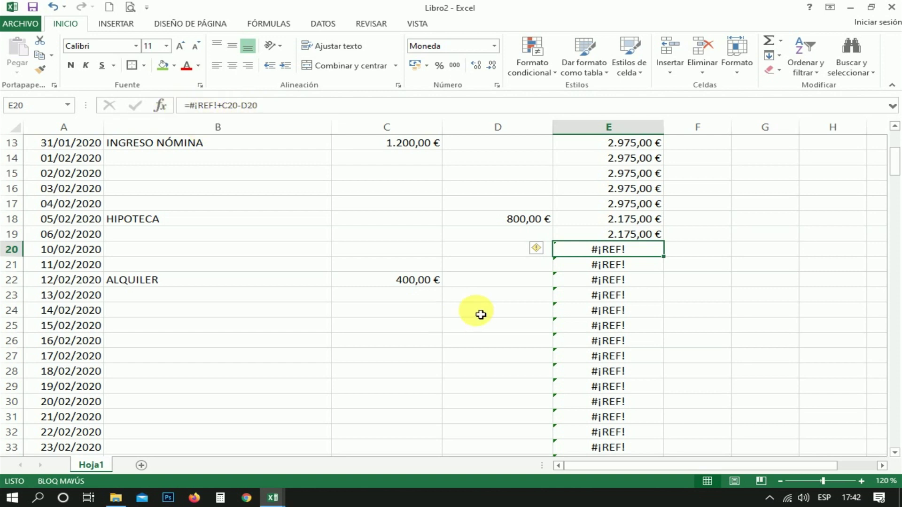
Step: Refill the SALDO formula from E19 down column E, clearing the #¡REF! errors
click(615, 237)
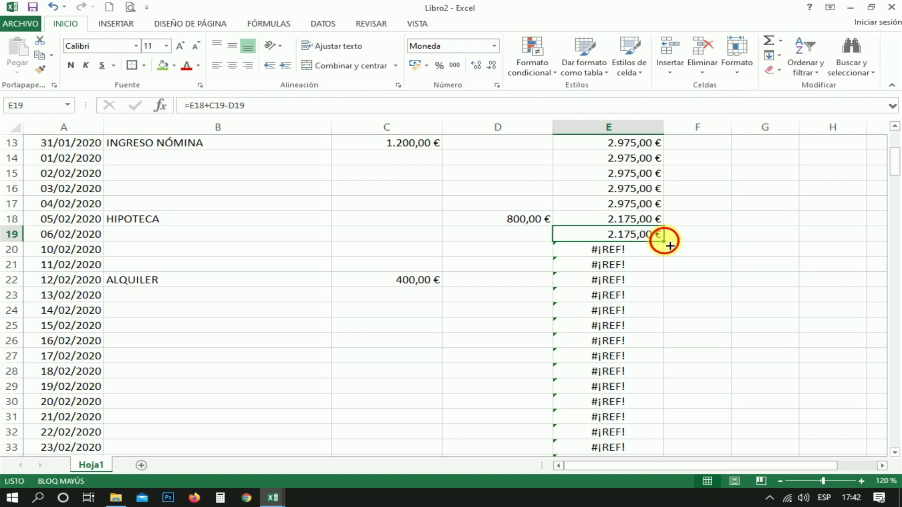
double_click(670, 245)
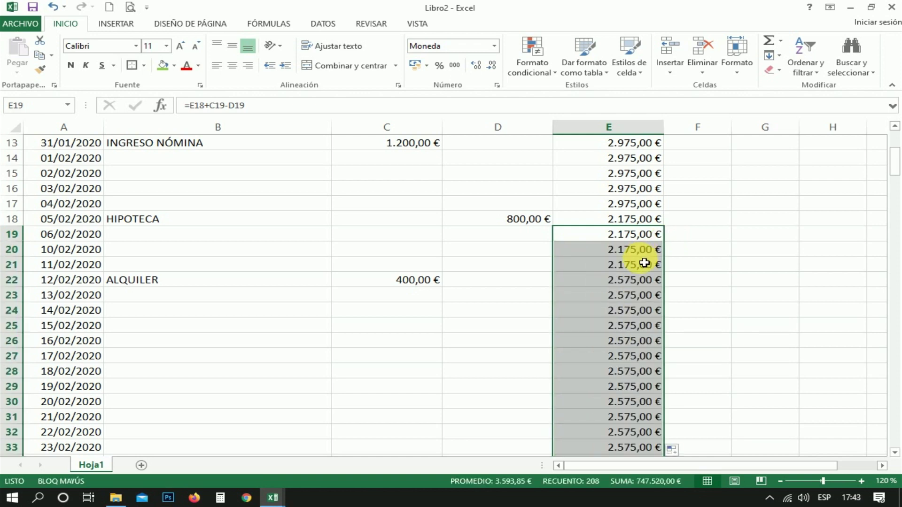
scroll(640, 262, down, 13)
scroll(640, 263, down, 6)
scroll(639, 270, down, 13)
scroll(639, 272, down, 7)
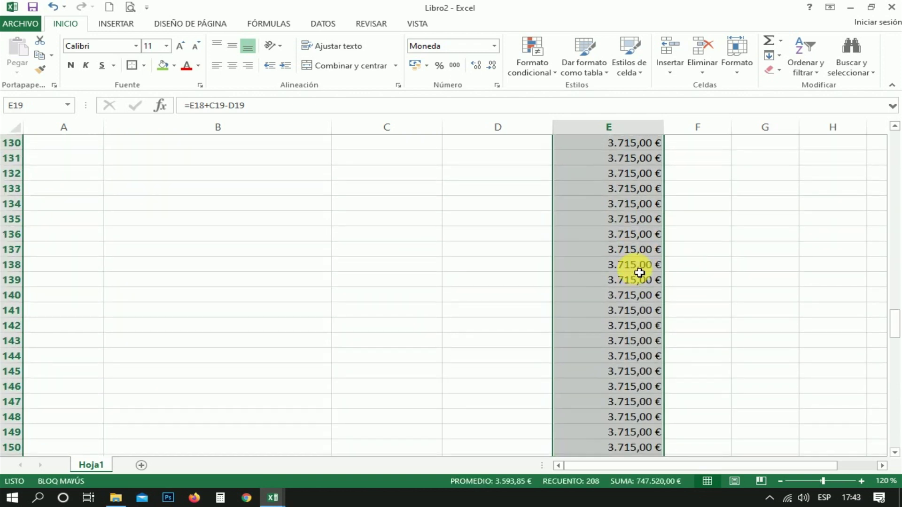
scroll(639, 273, up, 16)
scroll(639, 272, up, 7)
scroll(637, 272, up, 12)
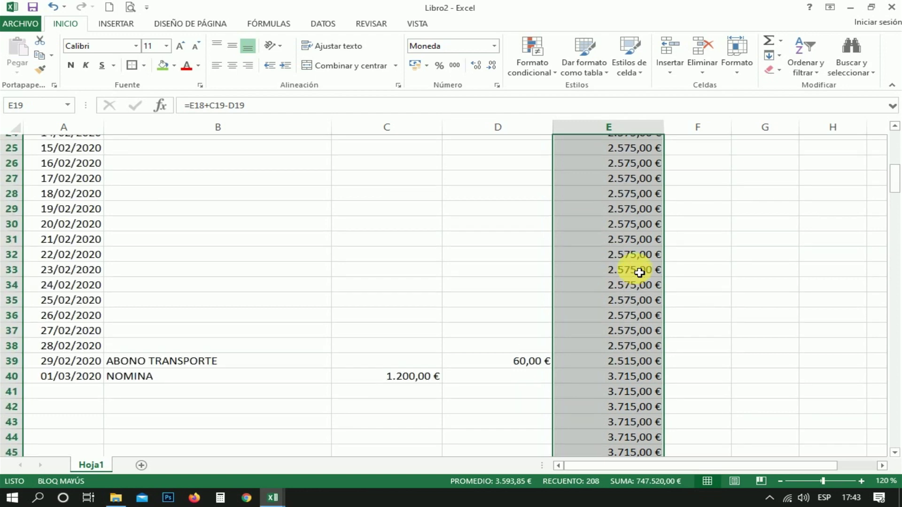
scroll(635, 265, up, 6)
scroll(625, 275, down, 3)
scroll(623, 276, down, 2)
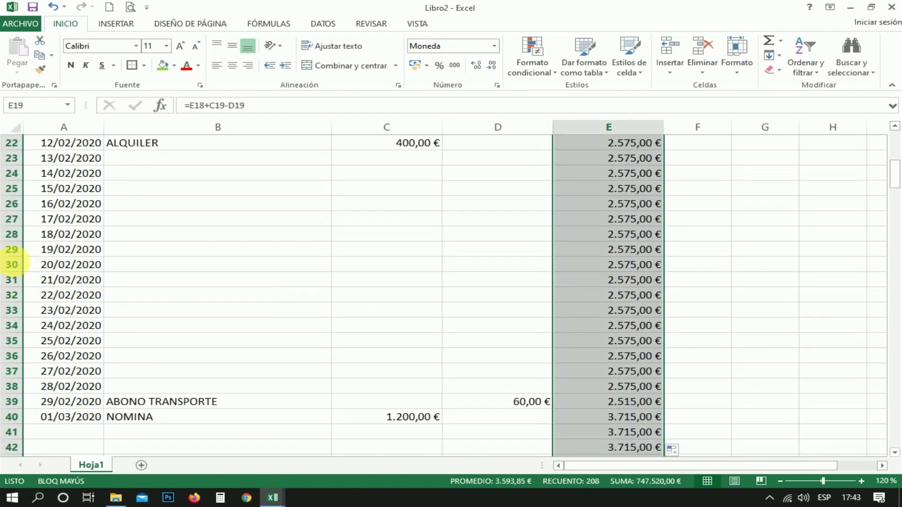
Step: Delete rows 30–33, dated 20/02 to 23/02/2020
drag(14, 264, 16, 310)
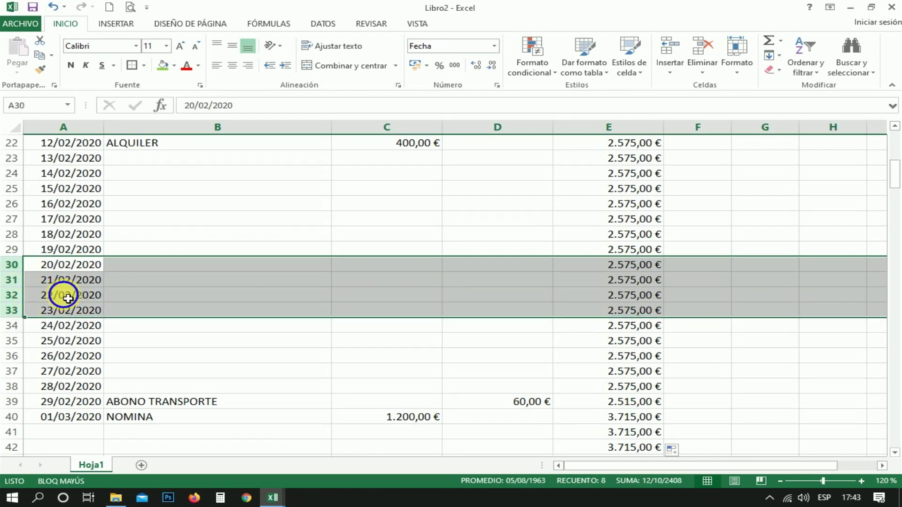
right_click(68, 298)
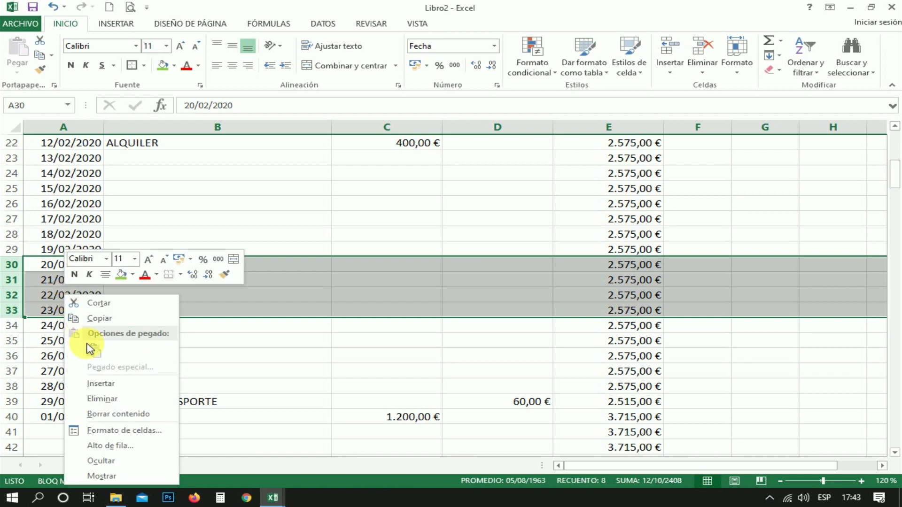
click(109, 398)
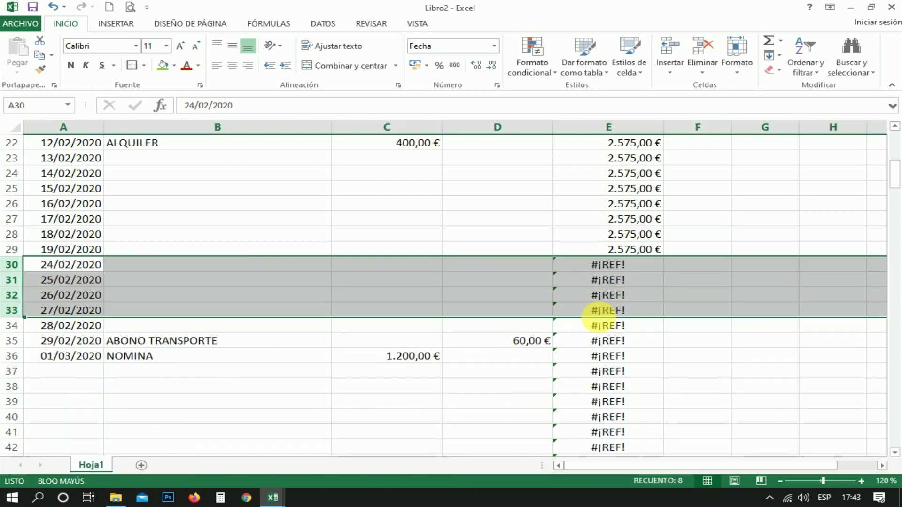
Step: Copy the E29 balance formula down to E40 to replace the #¡REF! errors
click(605, 296)
key(Down)
key(Down)
key(Down)
click(599, 299)
click(598, 268)
click(599, 320)
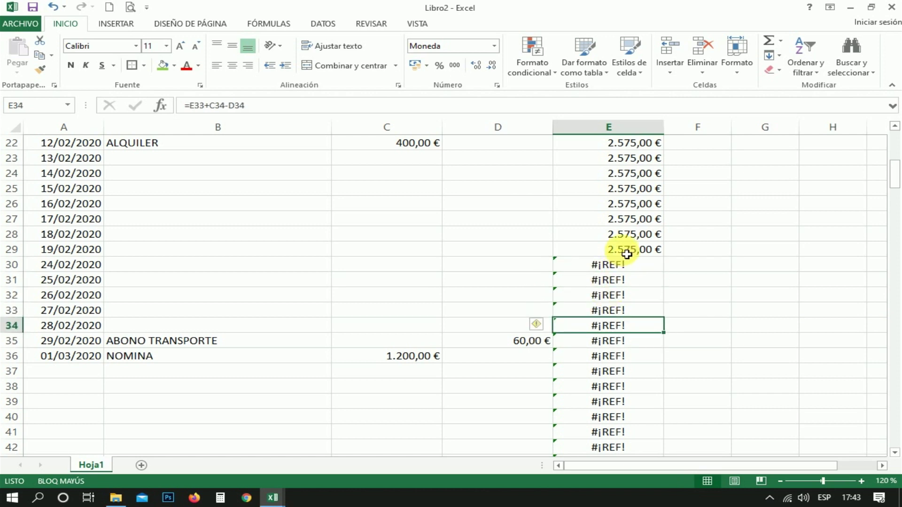
key(Up)
key(Up)
key(Up)
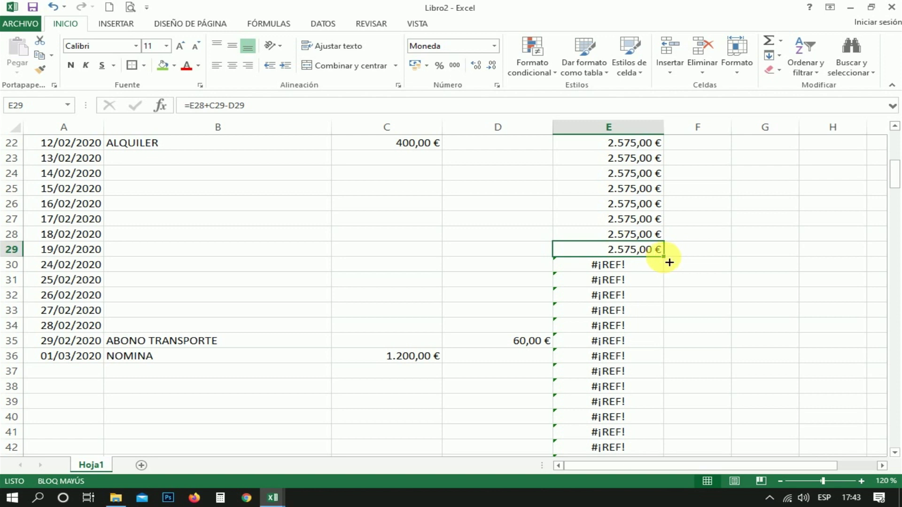
drag(669, 262, 639, 418)
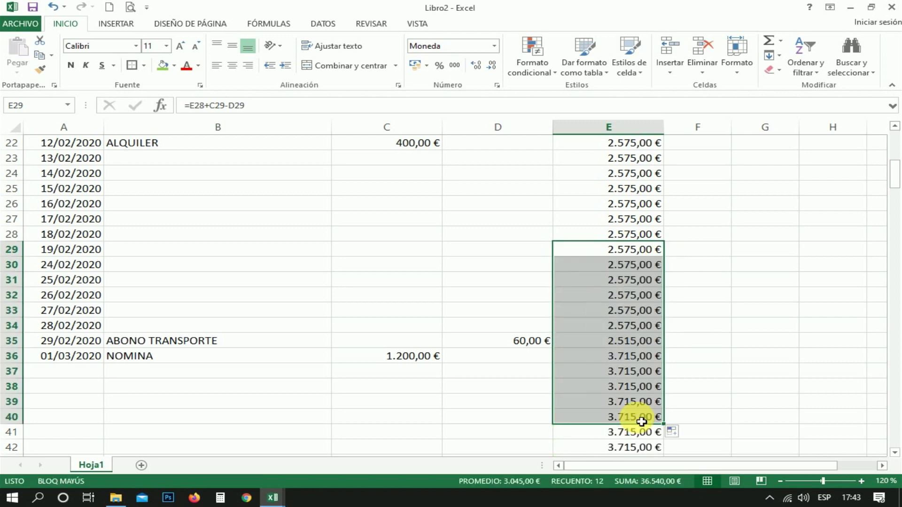
scroll(640, 413, down, 3)
scroll(655, 347, down, 4)
scroll(662, 376, up, 1)
scroll(408, 296, up, 9)
scroll(438, 284, up, 4)
scroll(438, 284, down, 2)
scroll(432, 273, up, 1)
scroll(371, 268, up, 1)
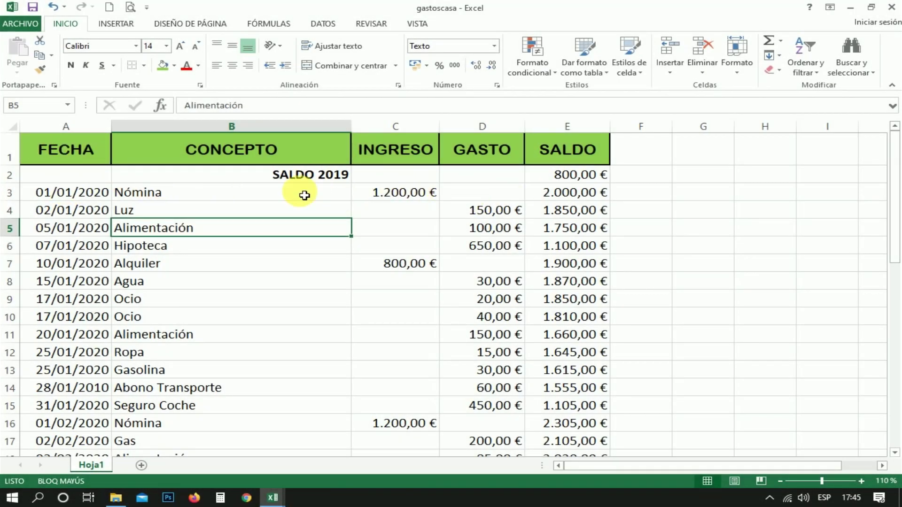
Step: Scroll through the gastoscasa ledger to 31/03/2020, ending at SALDO 2.975,00 €
scroll(239, 195, down, 1)
scroll(226, 194, down, 1)
scroll(226, 194, down, 1)
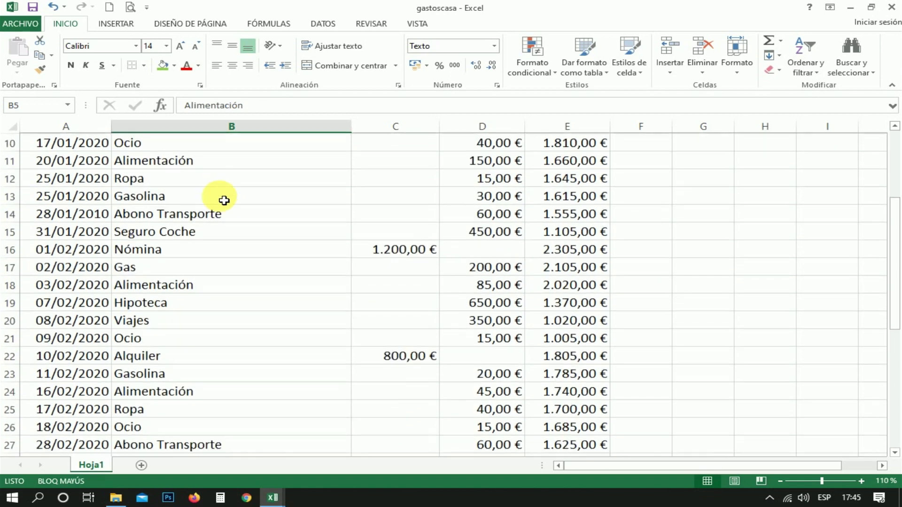
scroll(221, 212, down, 1)
scroll(223, 215, up, 3)
scroll(222, 215, up, 1)
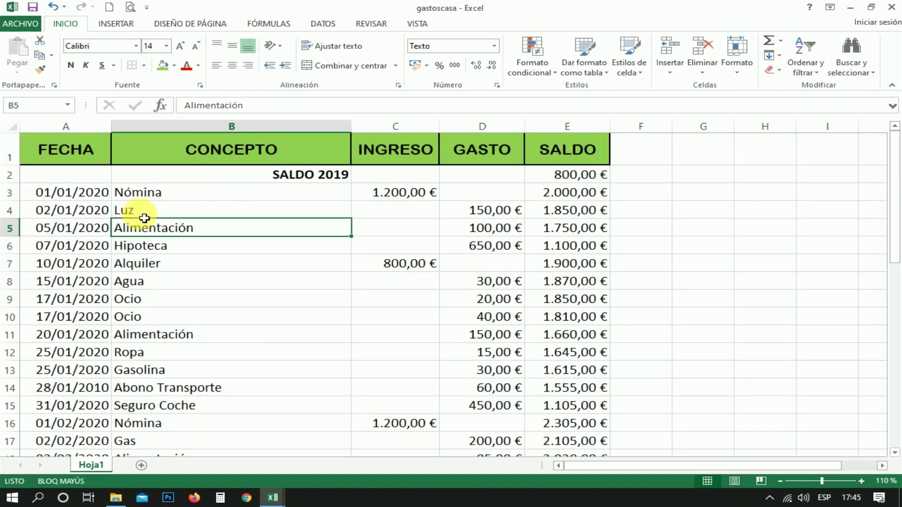
scroll(174, 189, down, 1)
scroll(174, 189, down, 1)
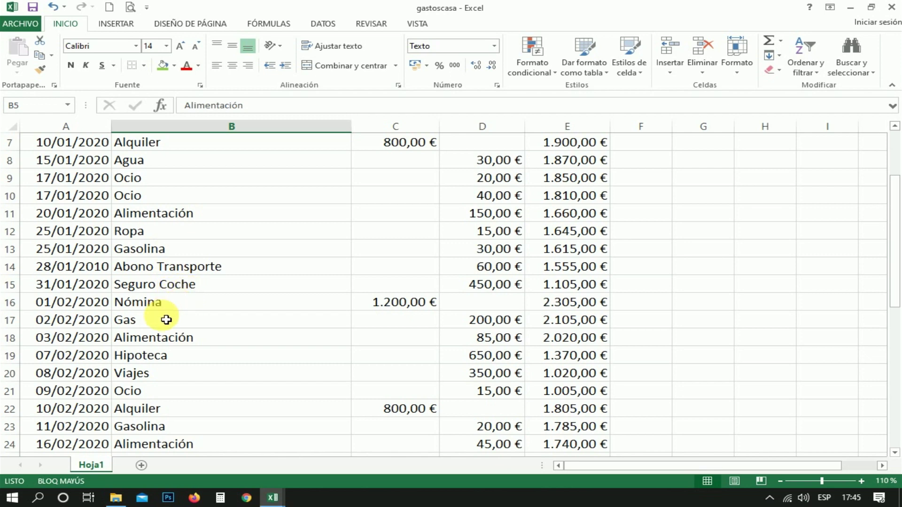
scroll(167, 320, down, 1)
scroll(175, 327, down, 1)
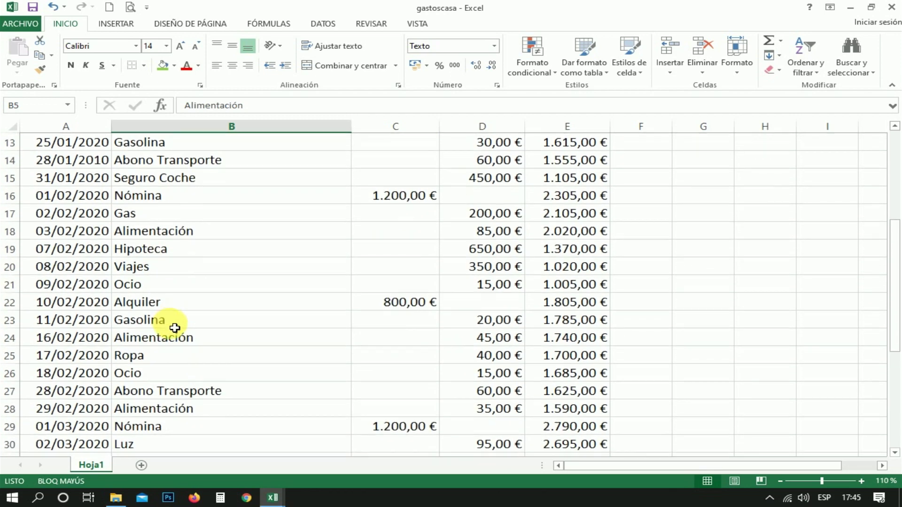
scroll(175, 328, down, 1)
scroll(176, 327, down, 1)
scroll(177, 327, down, 1)
scroll(178, 328, down, 1)
scroll(179, 328, down, 1)
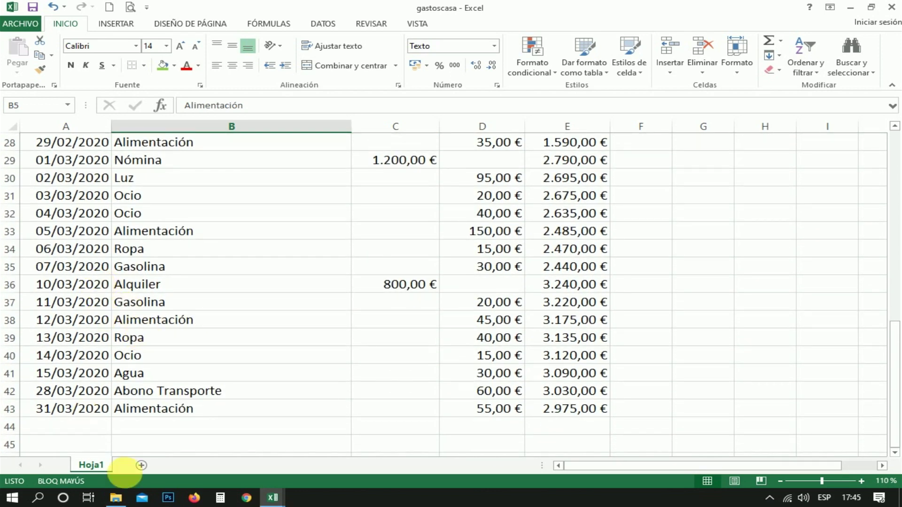
scroll(583, 298, up, 3)
scroll(584, 298, up, 5)
scroll(582, 295, up, 1)
click(566, 176)
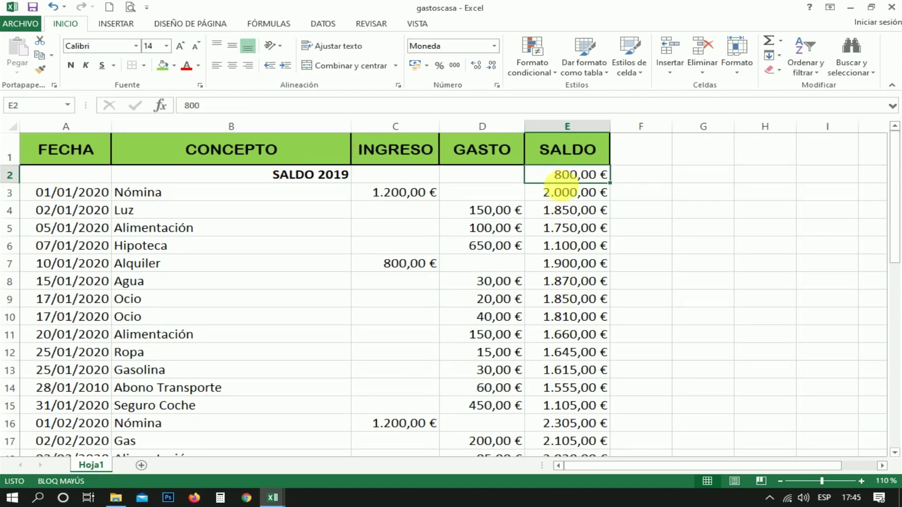
click(565, 195)
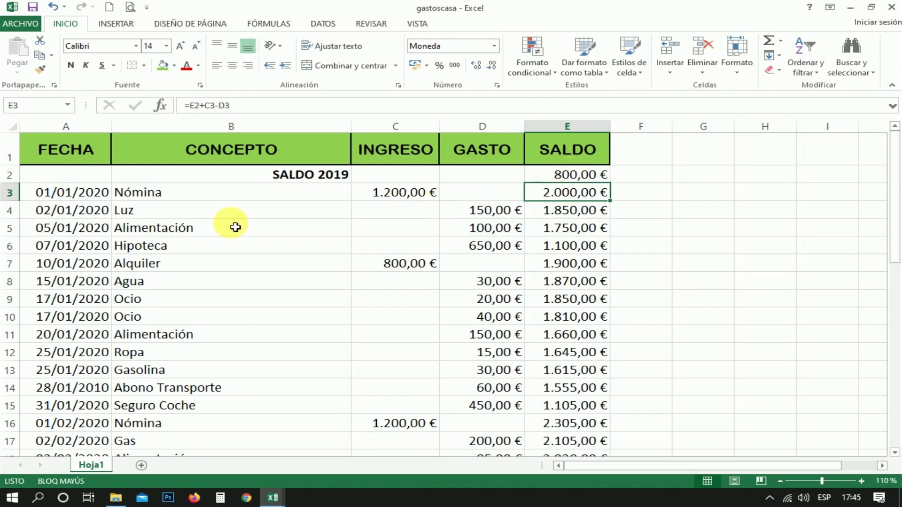
scroll(236, 226, down, 2)
scroll(238, 225, down, 3)
scroll(222, 223, down, 3)
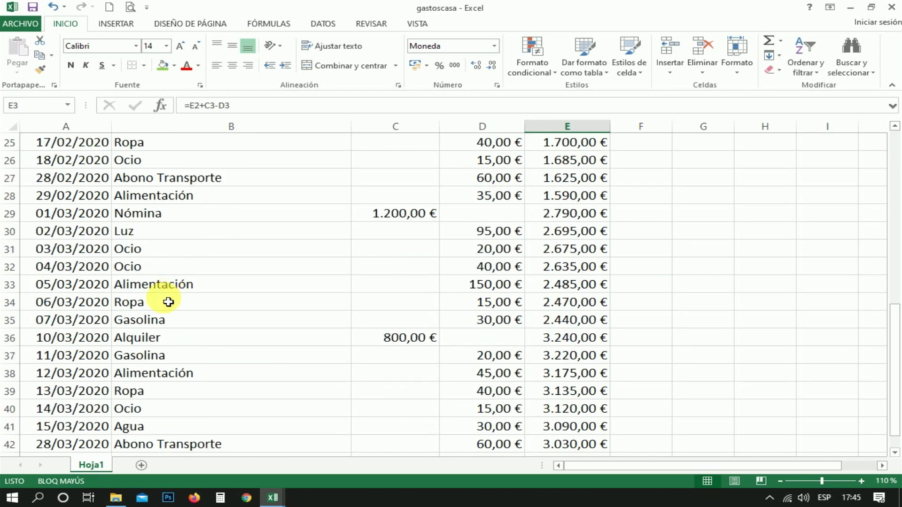
scroll(172, 298, down, 3)
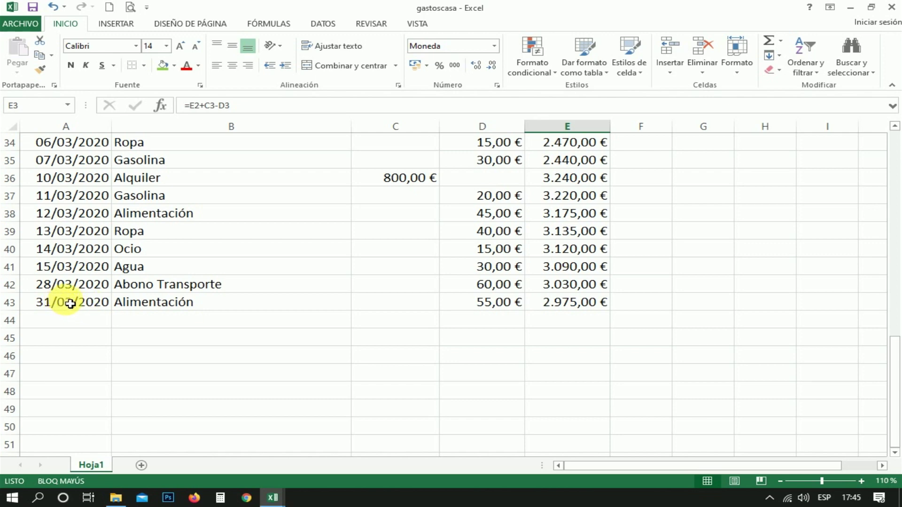
scroll(71, 305, up, 5)
scroll(71, 304, up, 5)
scroll(70, 304, up, 2)
scroll(71, 308, down, 4)
scroll(71, 308, up, 4)
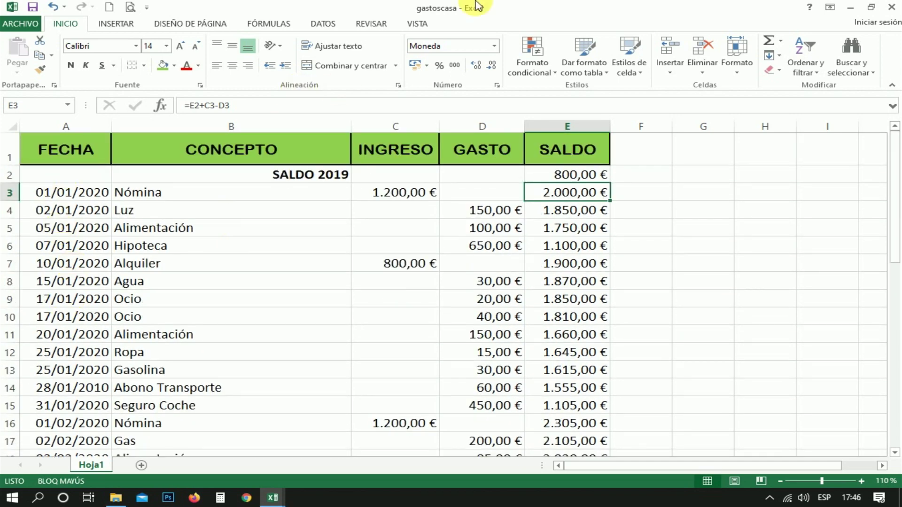
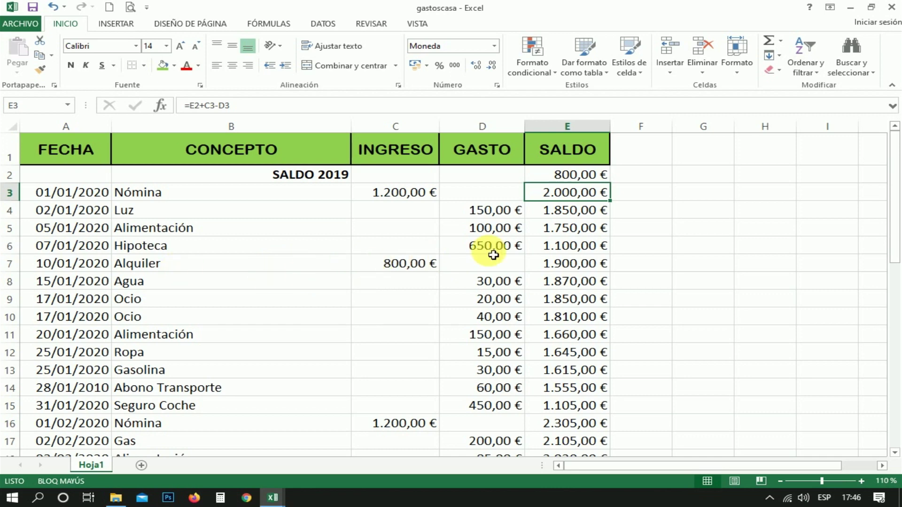
Step: Rename the Hoja1 expense sheet to 2020 and add a new blank sheet
scroll(272, 290, down, 2)
scroll(272, 290, down, 4)
scroll(166, 366, up, 6)
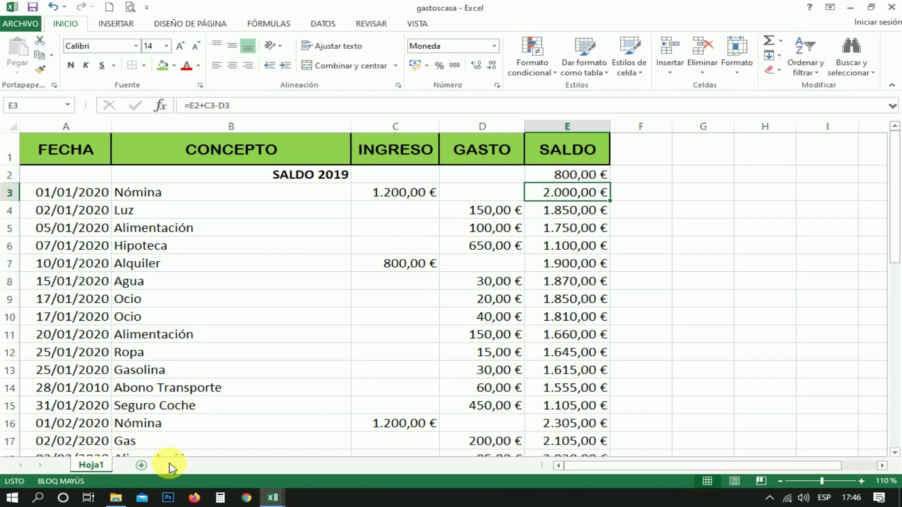
right_click(92, 466)
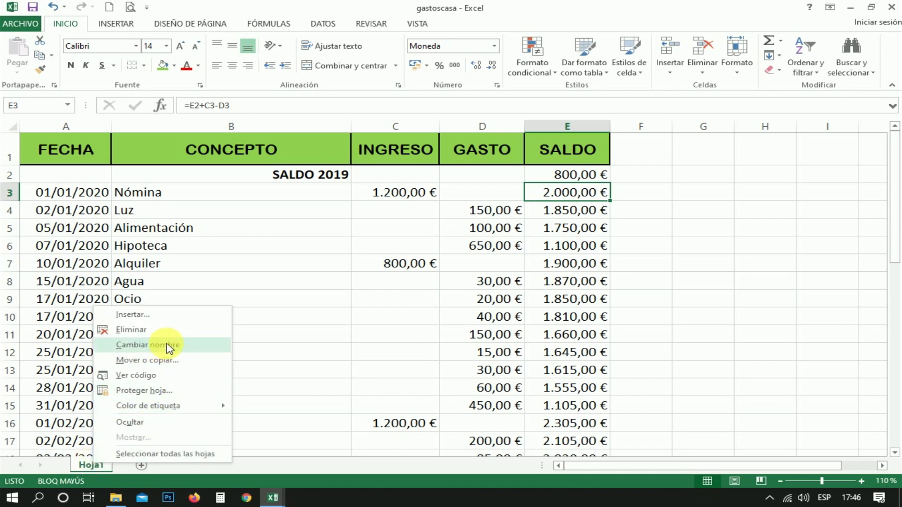
click(168, 348)
click(89, 460)
text(2020)
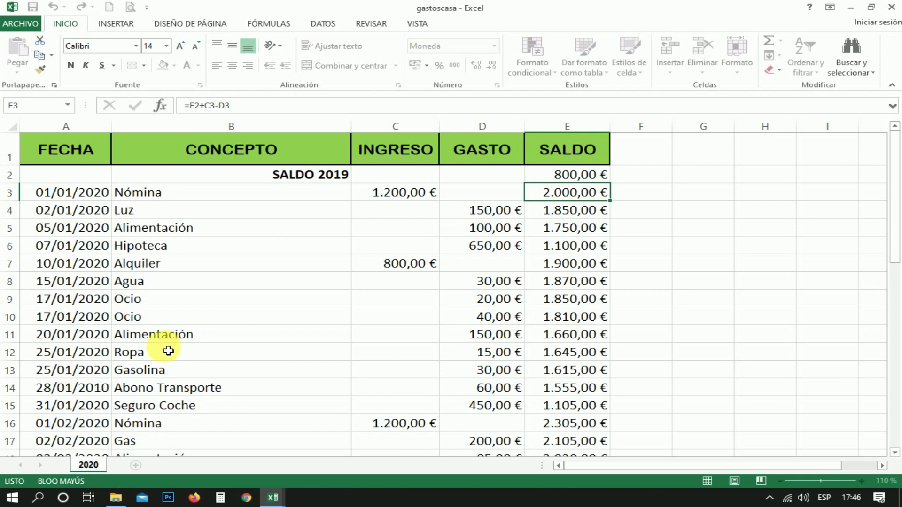
key(Return)
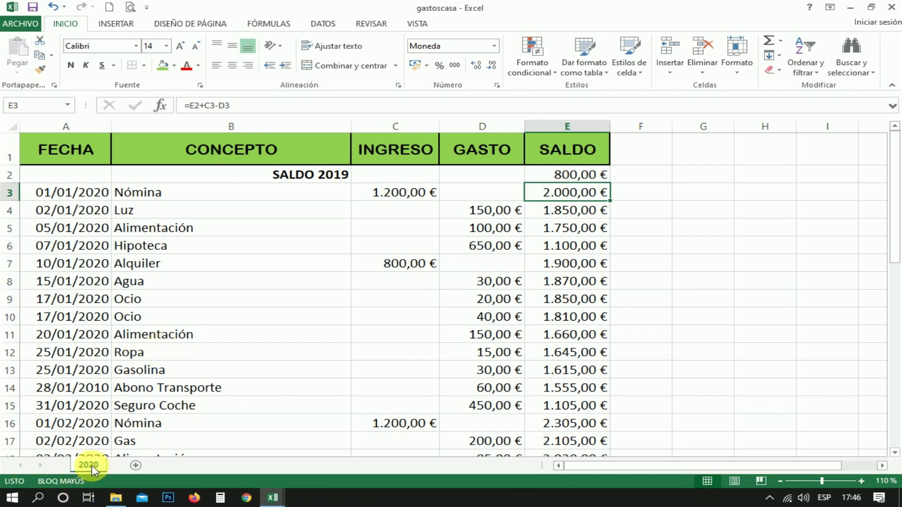
click(135, 465)
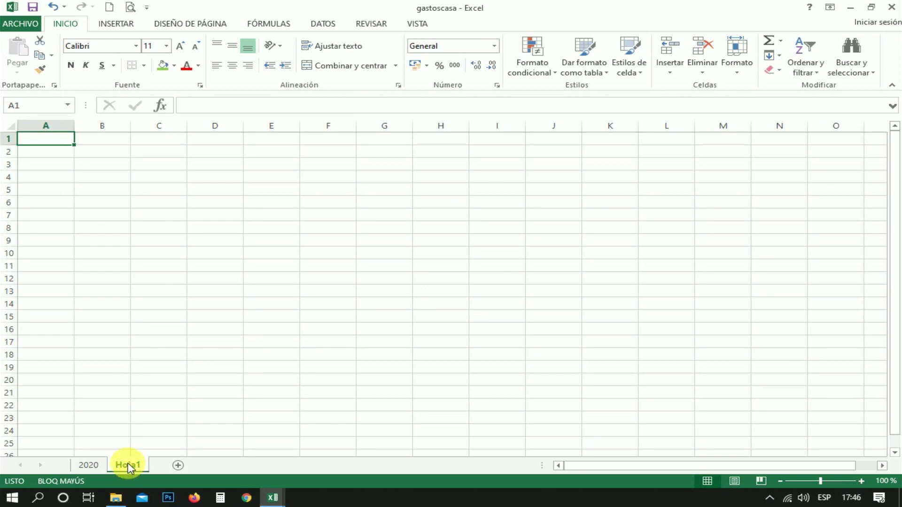
Step: Rename the new blank sheet to 2021, then go back to the 2020 sheet
right_click(129, 467)
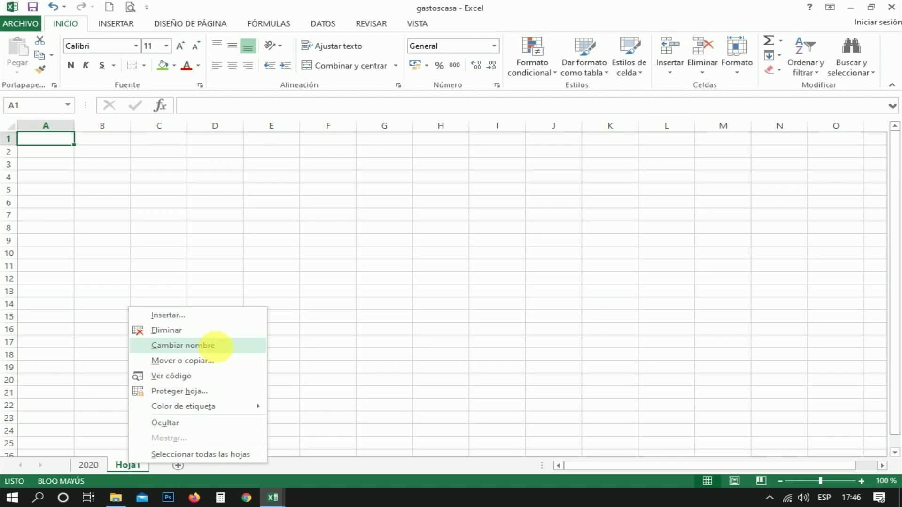
click(215, 346)
text(2021)
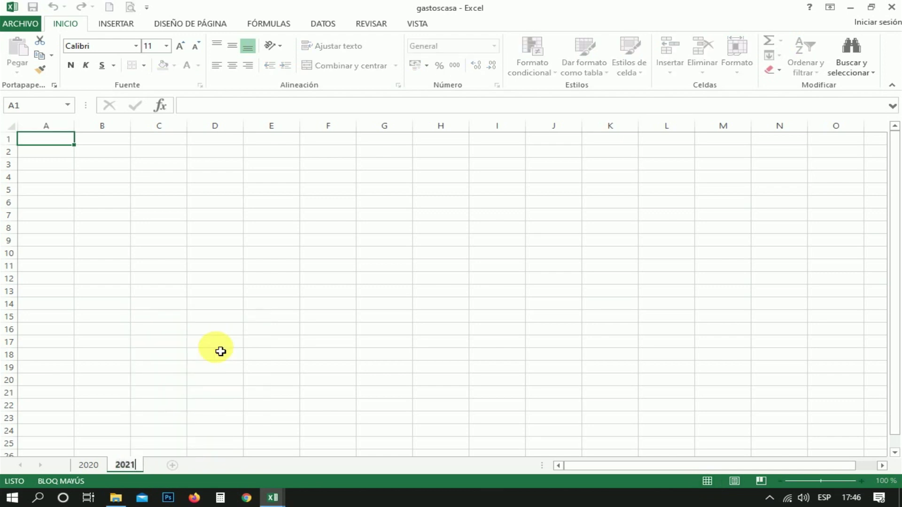
key(Return)
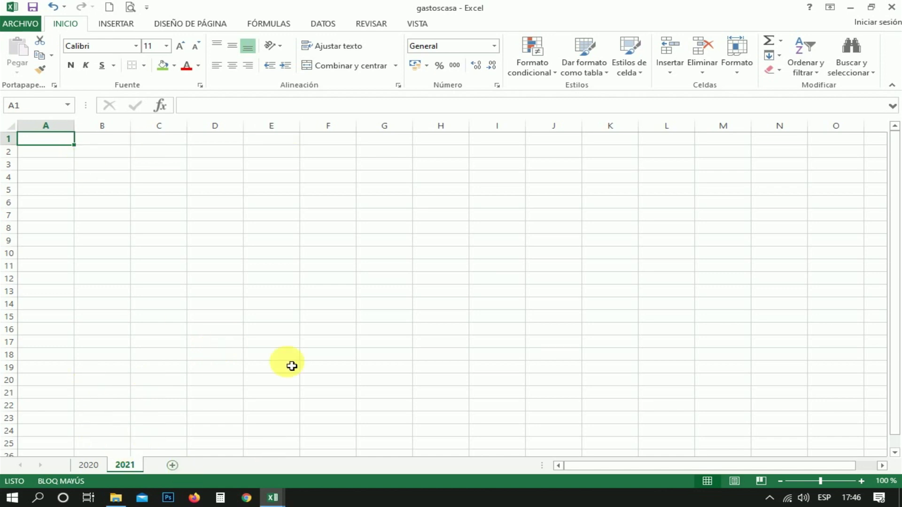
click(83, 466)
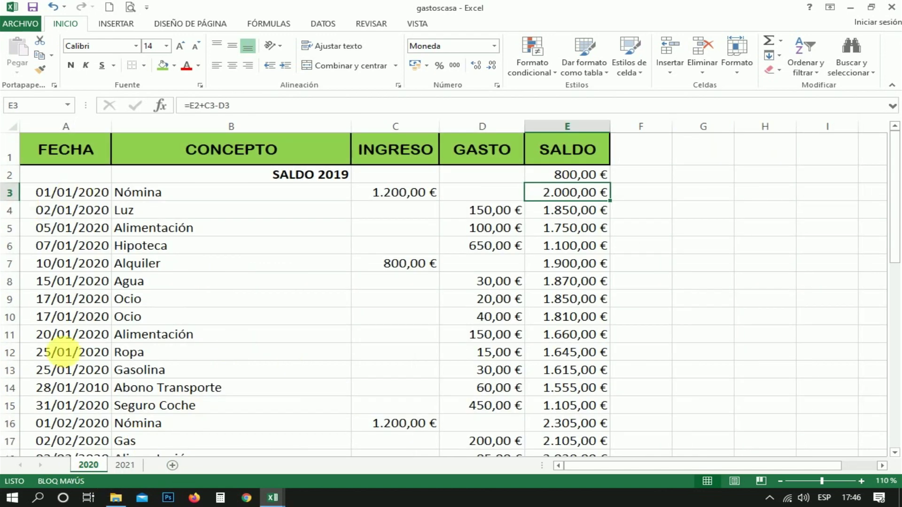
Step: Copy the 2020 expense table and paste it into cell A1 of the 2021 sheet
mouse_move(64, 149)
mouse_down()
mouse_move(544, 405)
mouse_move(552, 478)
mouse_move(544, 396)
mouse_up()
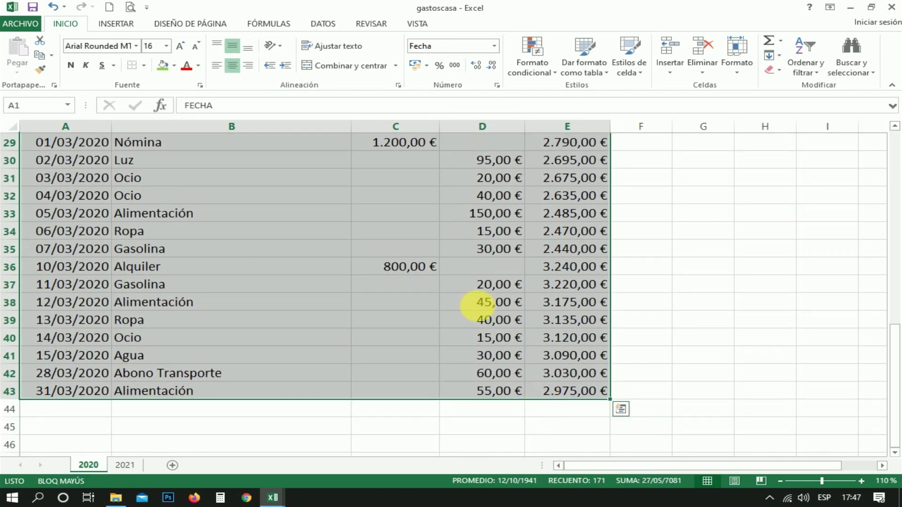
click(39, 56)
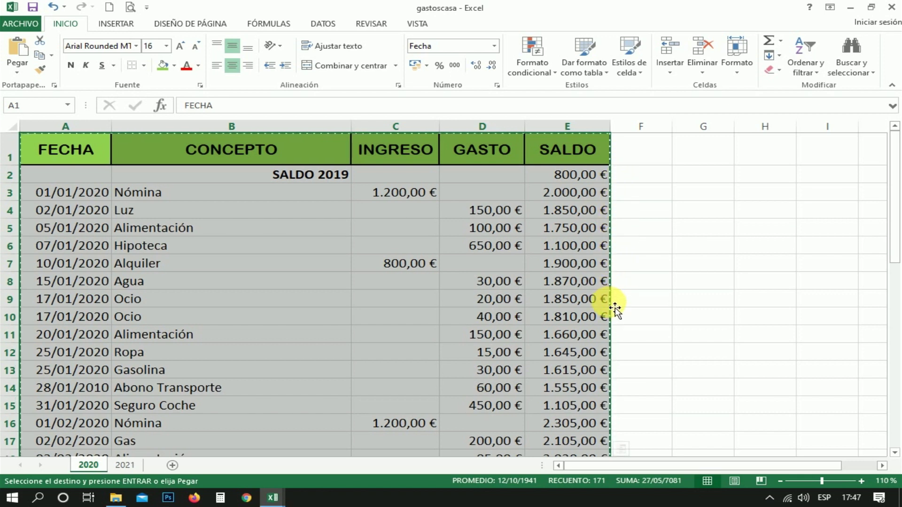
click(124, 465)
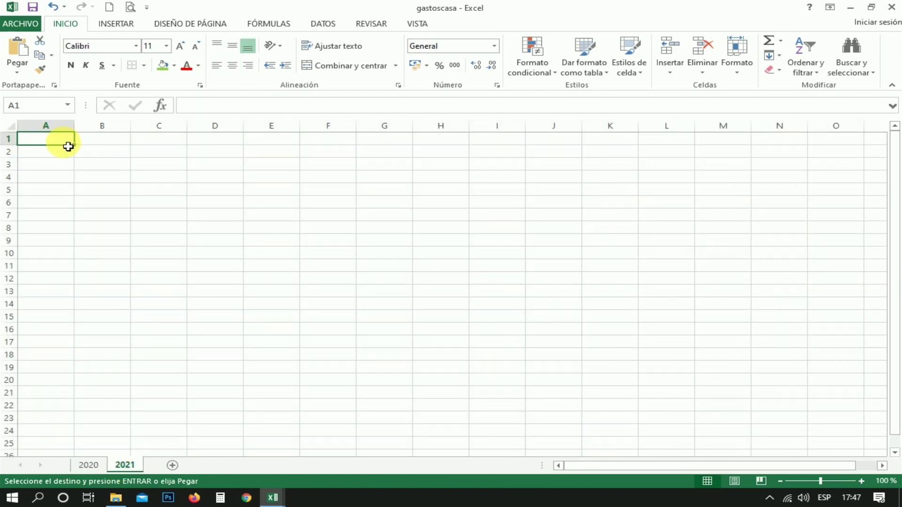
click(18, 52)
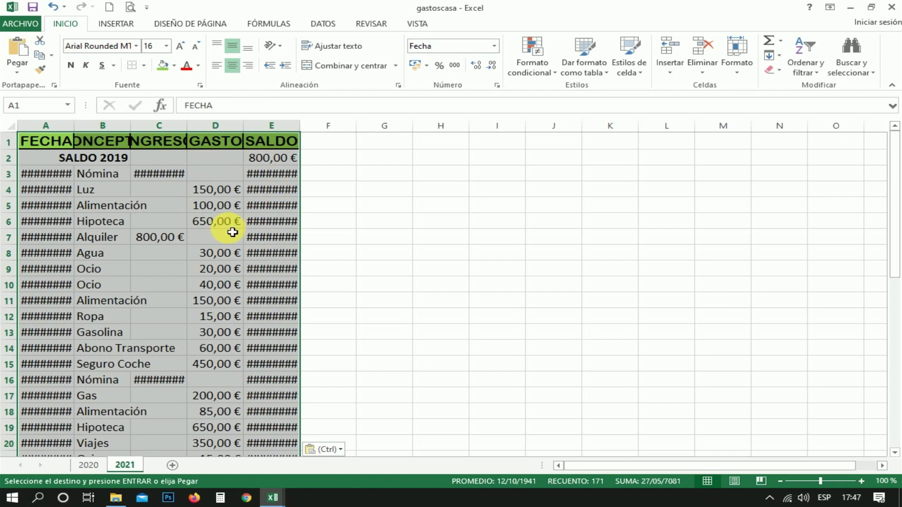
Step: Widen columns A, B, D and E to fit dates and SALDO values, and heighten header row 1
drag(80, 131, 125, 128)
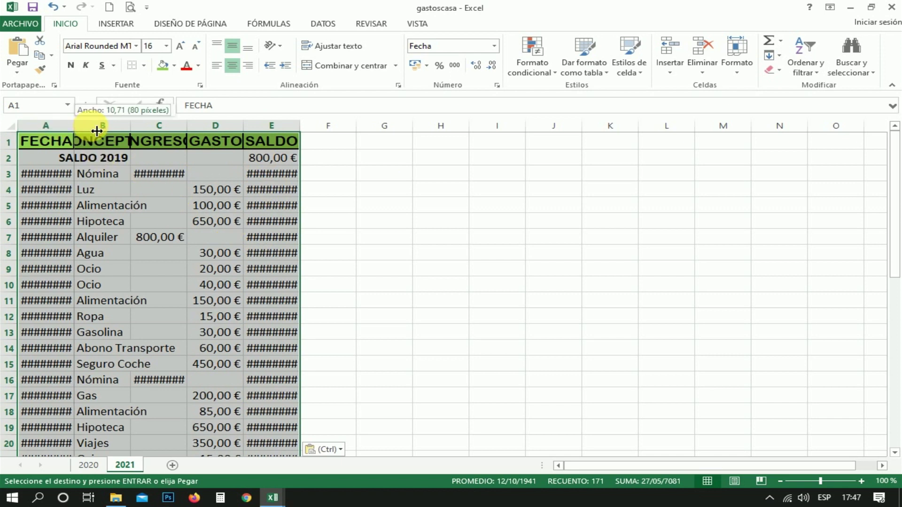
drag(175, 125, 330, 126)
drag(386, 126, 427, 125)
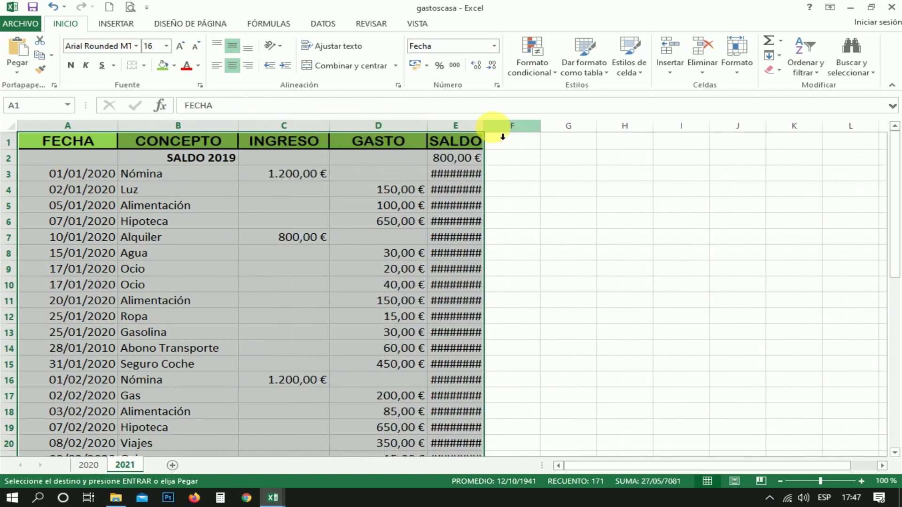
drag(485, 125, 534, 126)
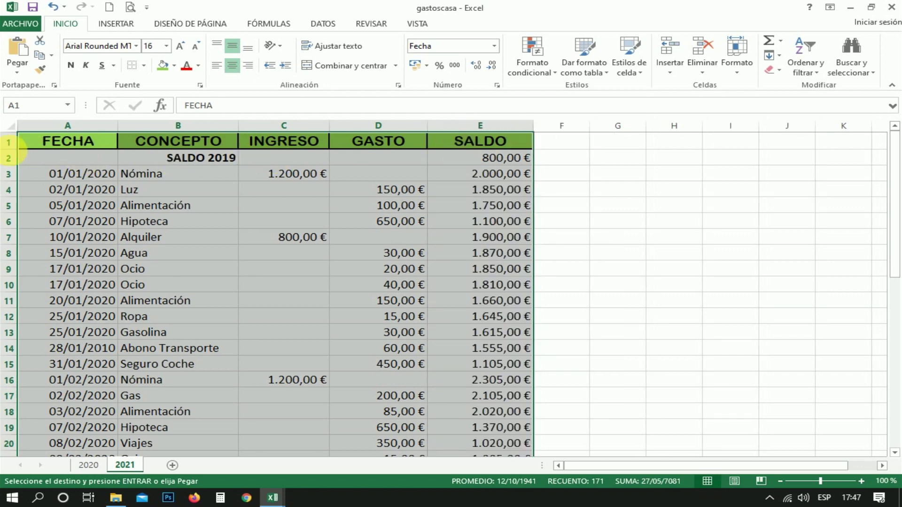
click(8, 142)
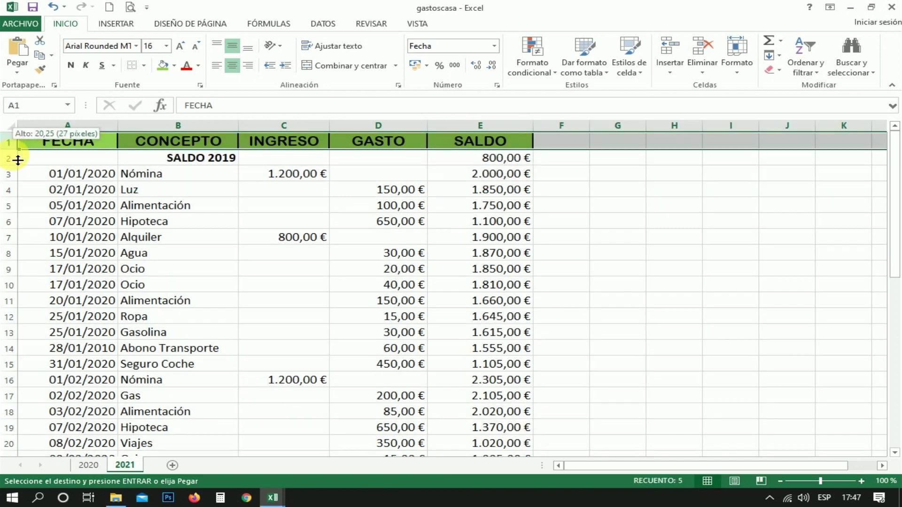
drag(19, 155, 17, 175)
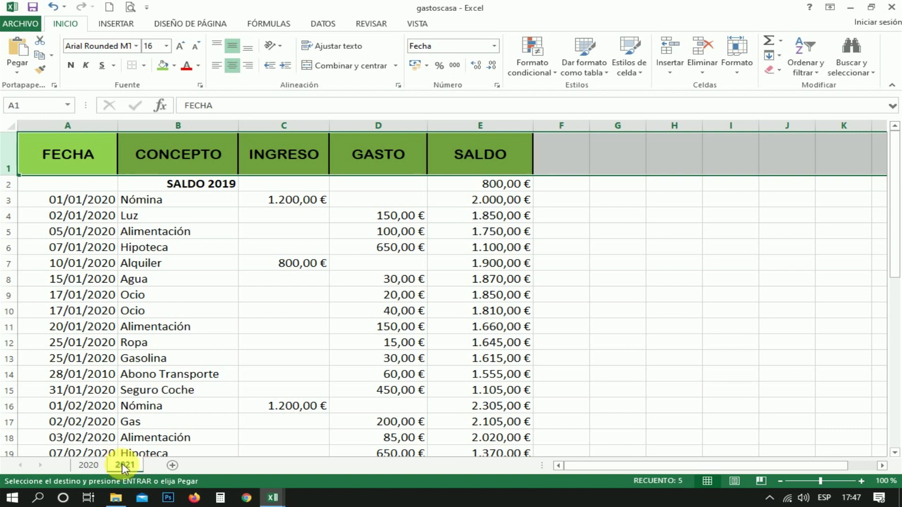
right_click(122, 464)
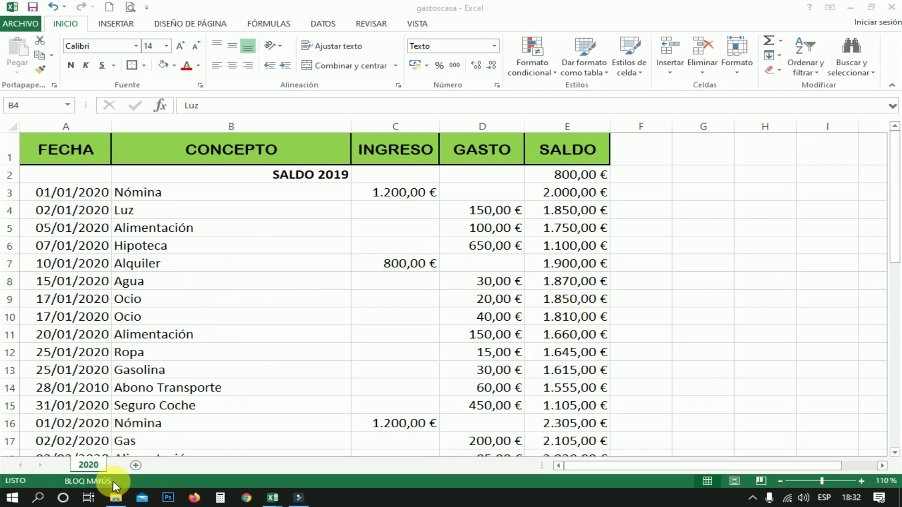
Step: Duplicate the 2020 sheet to the end of gastoscasa.xlsx as 2020 (2)
click(93, 468)
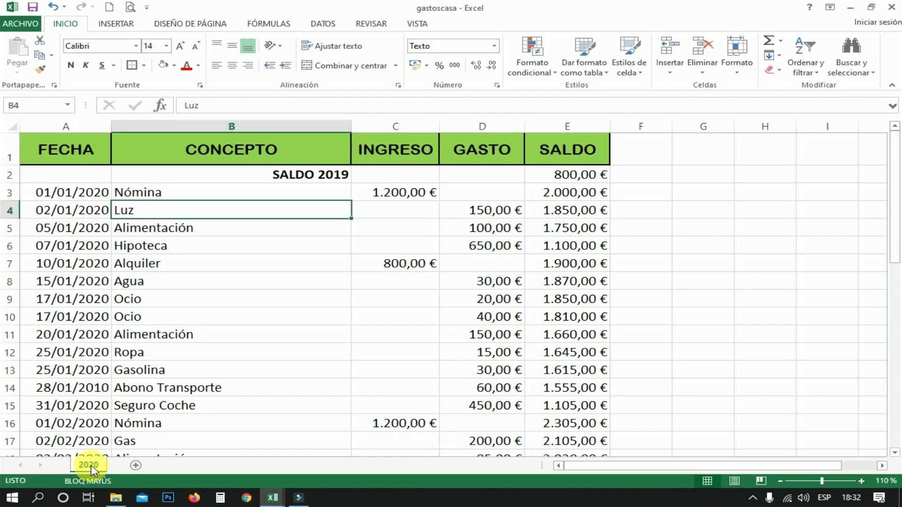
right_click(93, 469)
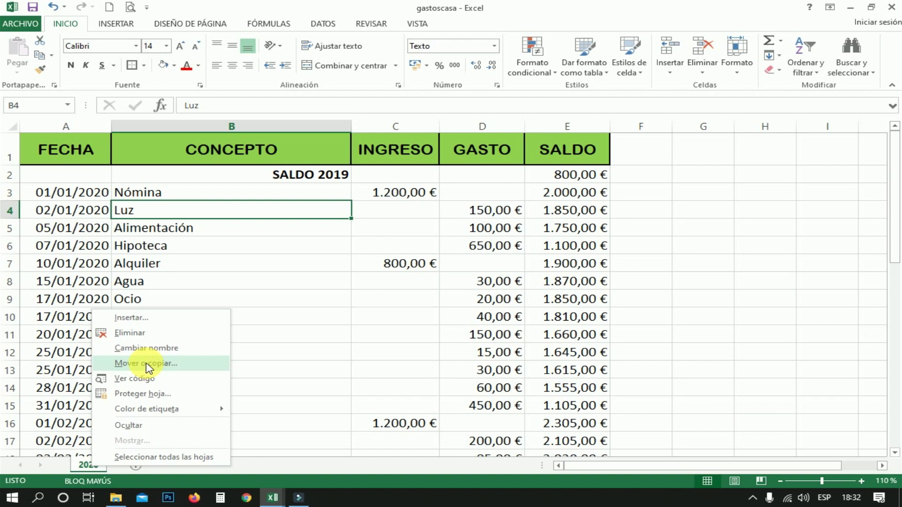
click(148, 364)
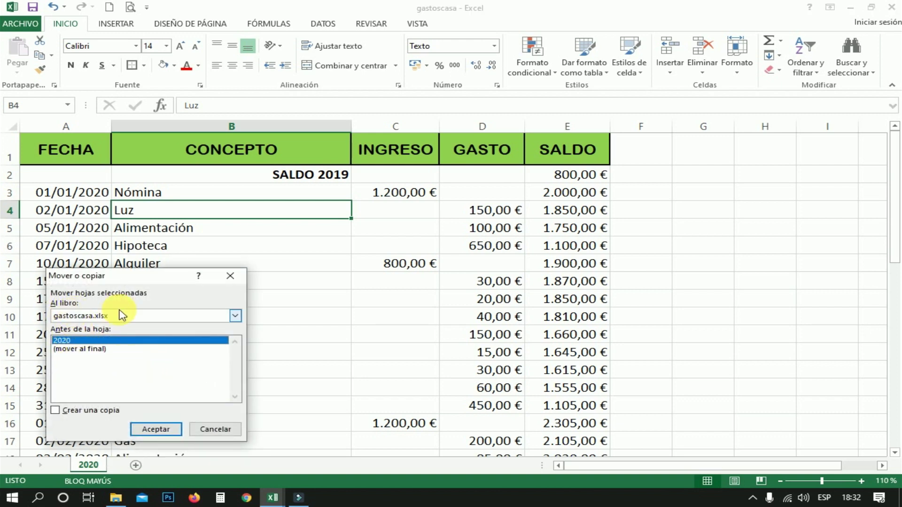
click(94, 316)
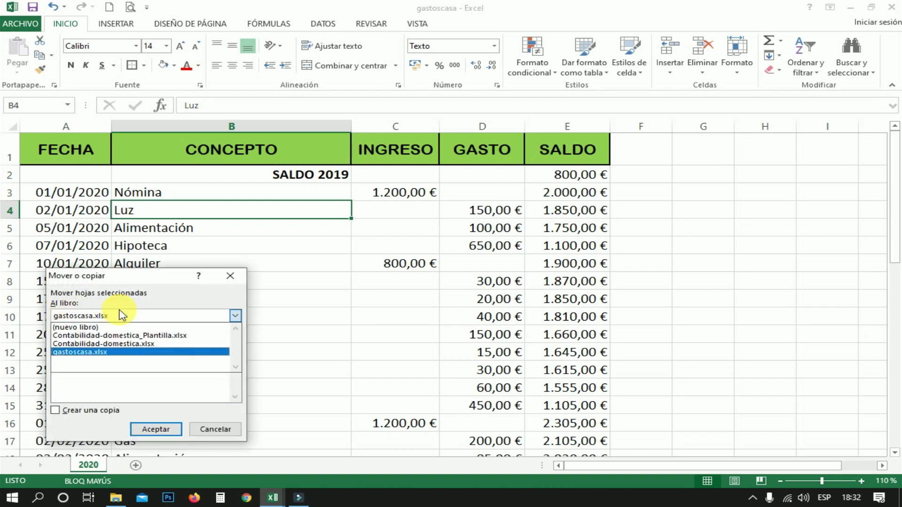
click(95, 356)
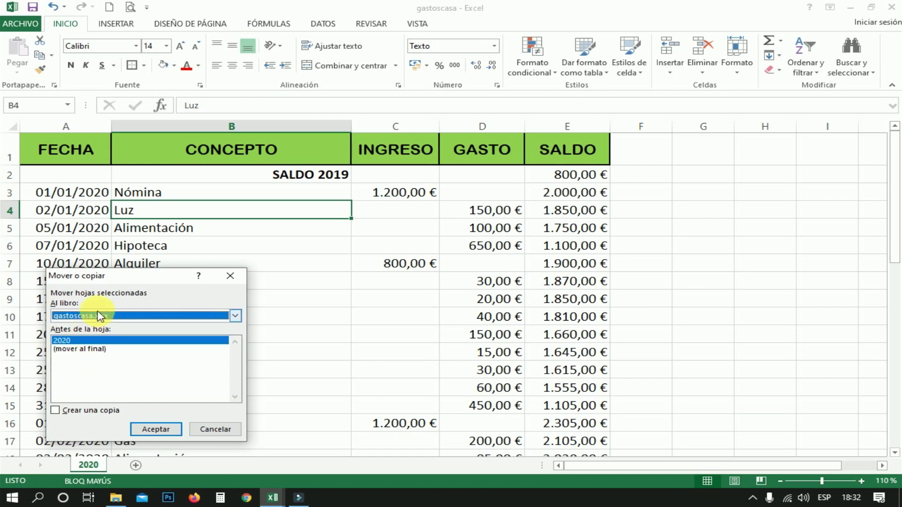
click(85, 414)
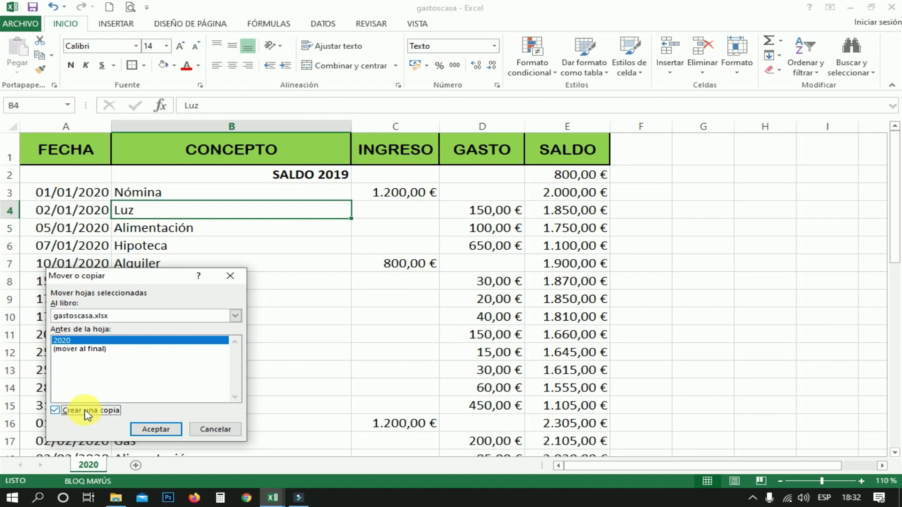
click(85, 350)
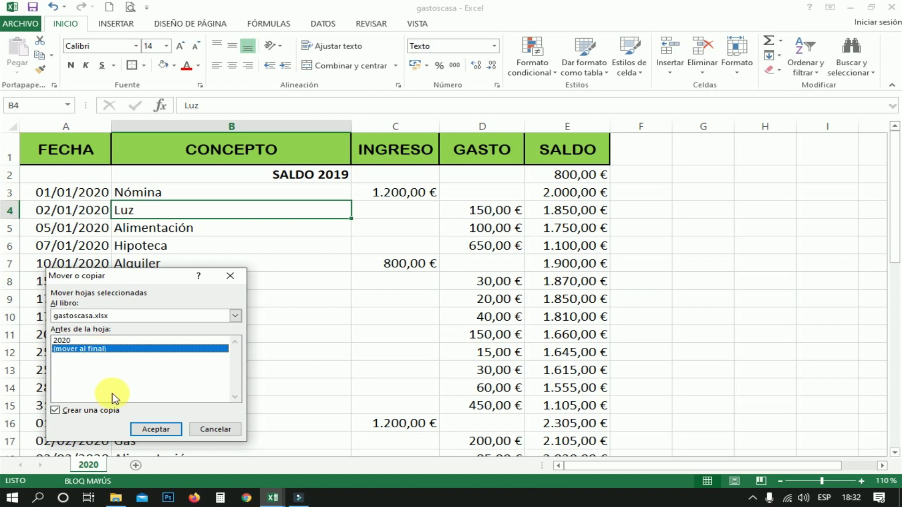
click(156, 429)
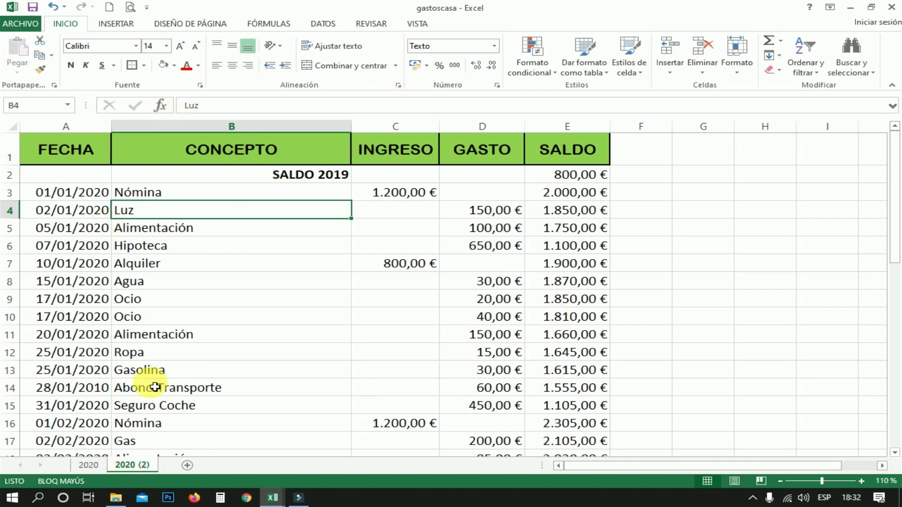
Step: Rename the copied sheet to 2021
right_click(133, 465)
click(195, 346)
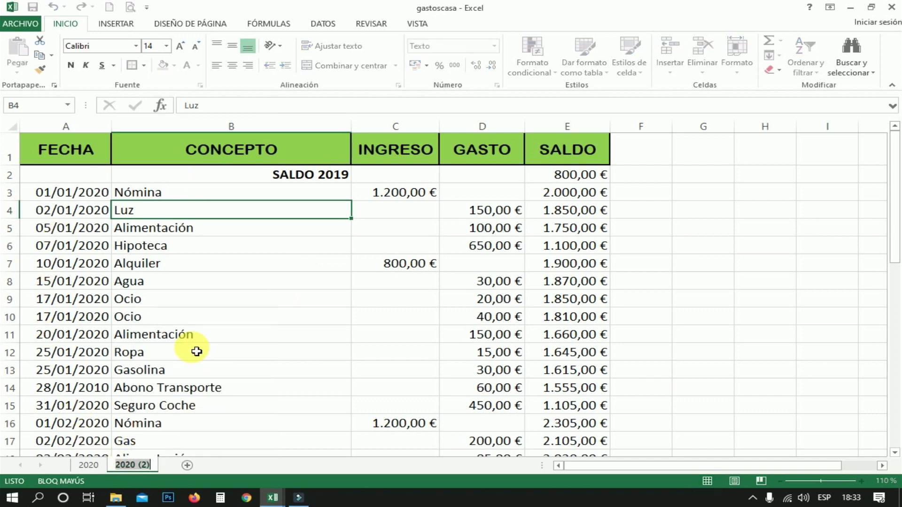
text(2021)
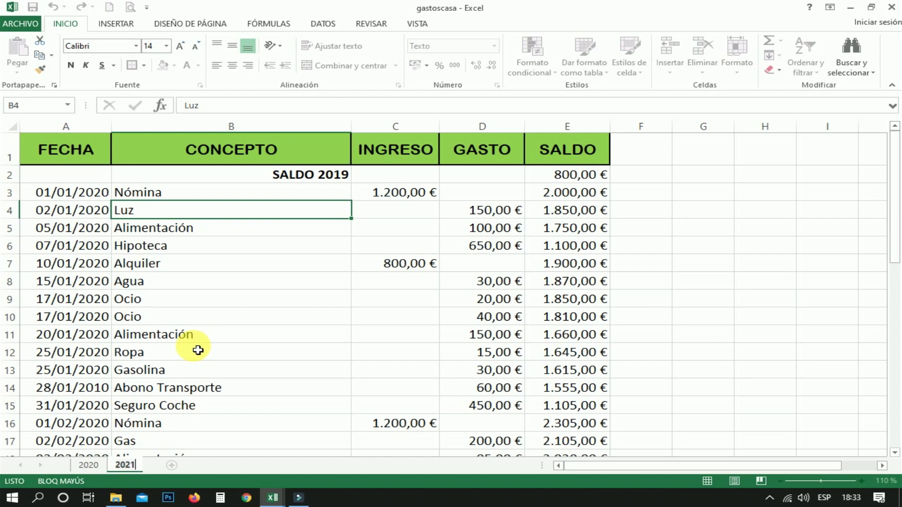
key(Return)
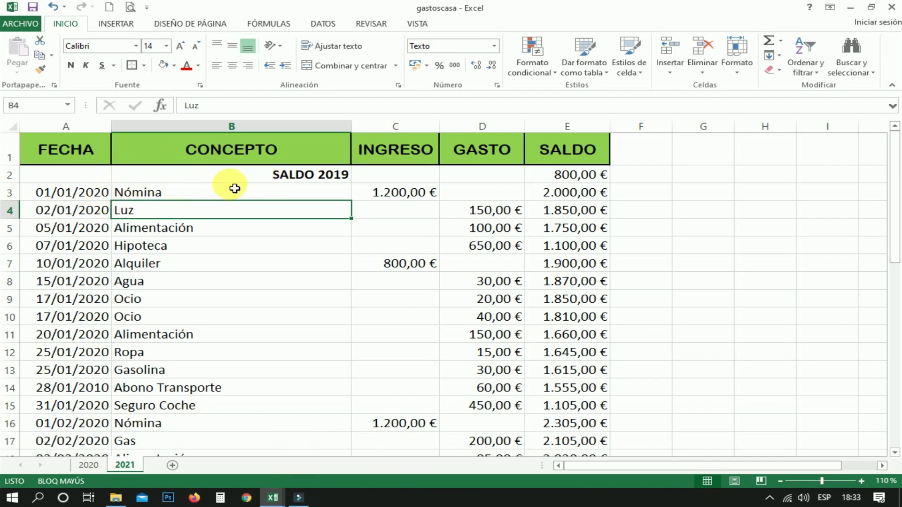
Step: Label B2 'SALDO 2020' and set the opening balance in E2 to 1300
click(262, 180)
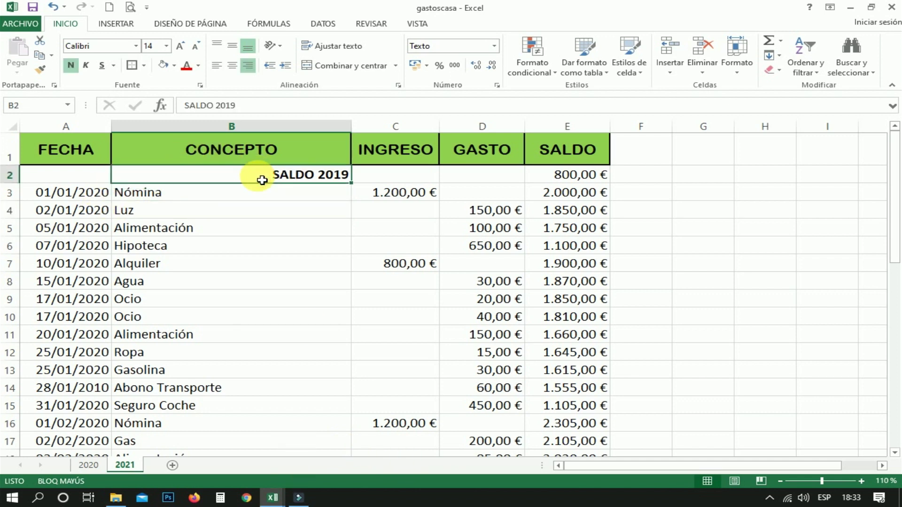
text(Seguro Coche)
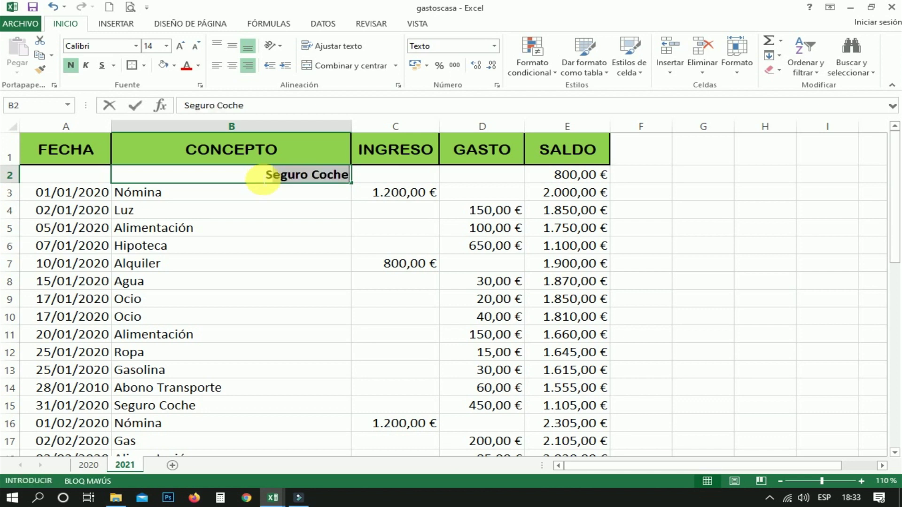
text(ALDO 20)
key(Tab)
key(Tab)
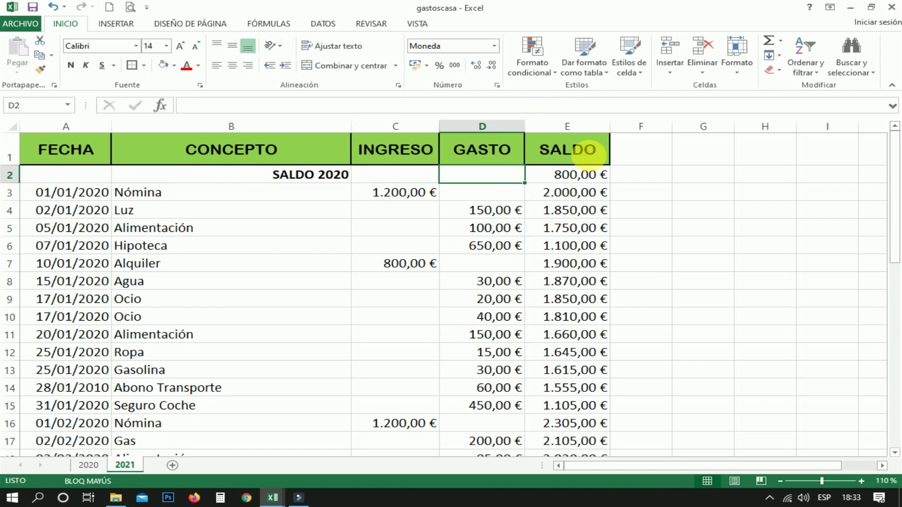
key(Tab)
text(1)
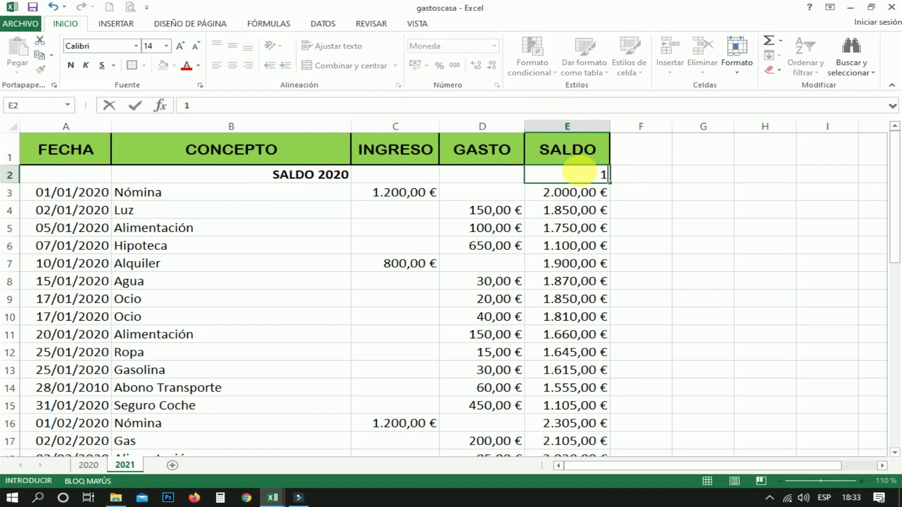
text(00)
key(Return)
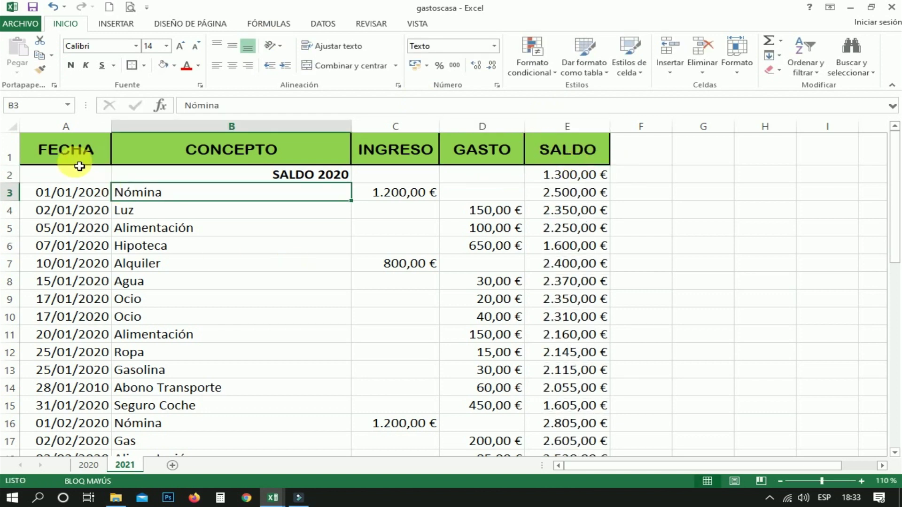
mouse_move(70, 192)
mouse_down()
mouse_move(570, 439)
mouse_move(556, 402)
mouse_move(558, 479)
mouse_move(548, 431)
mouse_move(555, 412)
mouse_move(549, 426)
mouse_up()
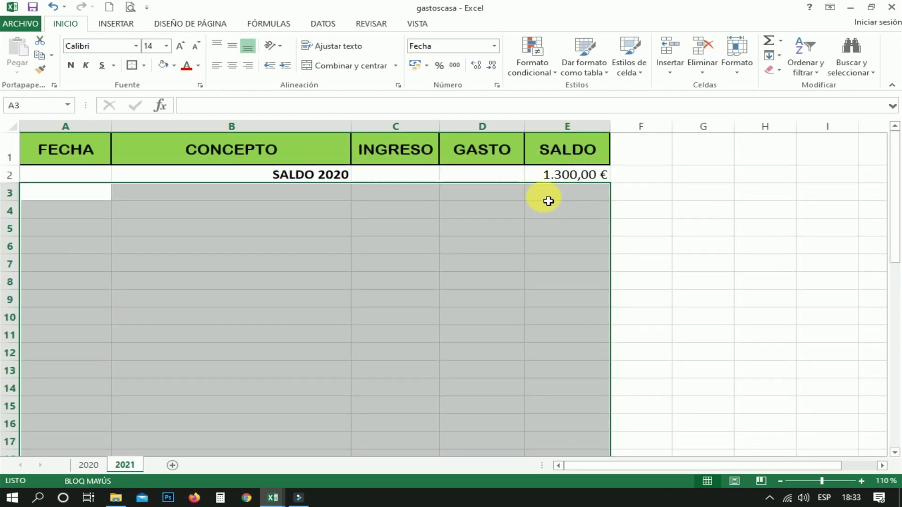
Step: Clear the old date, concept, income and expense entries, keeping the SALDO formulas
click(548, 199)
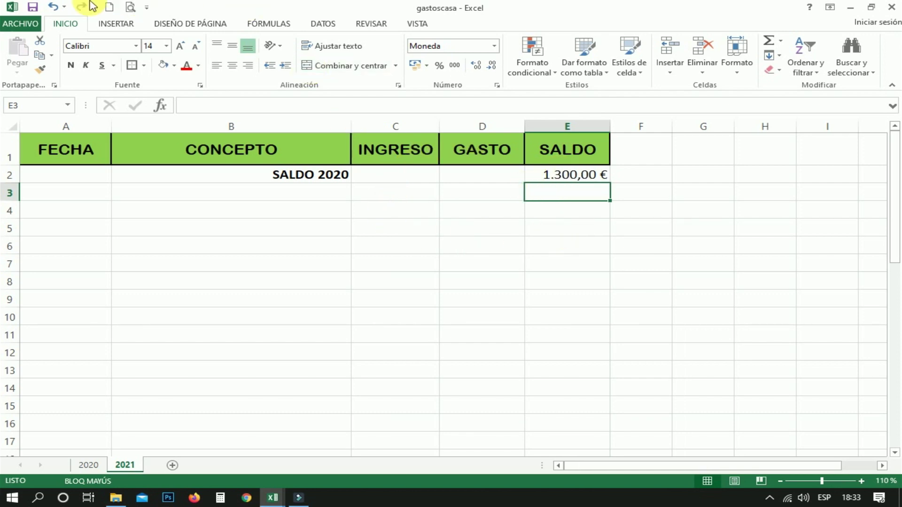
click(55, 8)
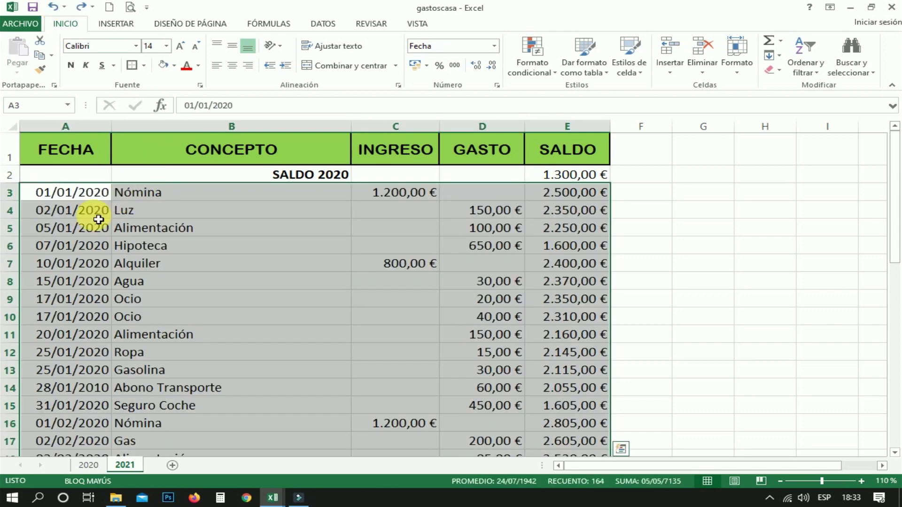
mouse_move(60, 195)
mouse_down()
mouse_move(424, 227)
mouse_move(477, 457)
mouse_up()
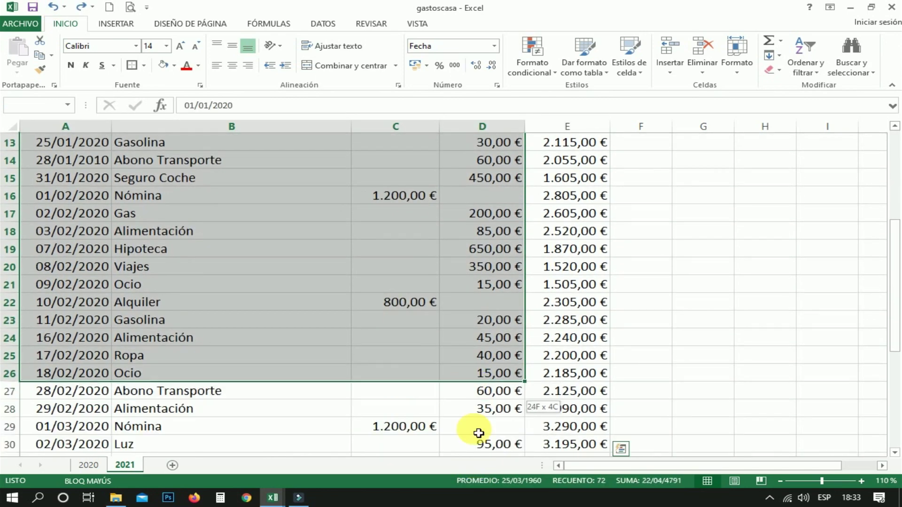
mouse_move(477, 457)
mouse_down()
mouse_move(480, 468)
mouse_move(439, 416)
mouse_up()
key(Delete)
Step: Check that the column E balance formulas all show 1.300,00 €
click(575, 228)
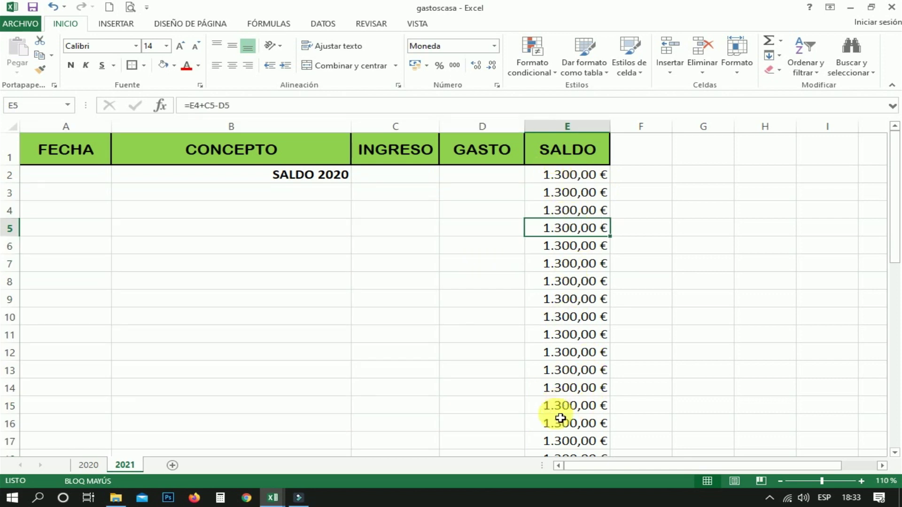
click(569, 183)
click(568, 193)
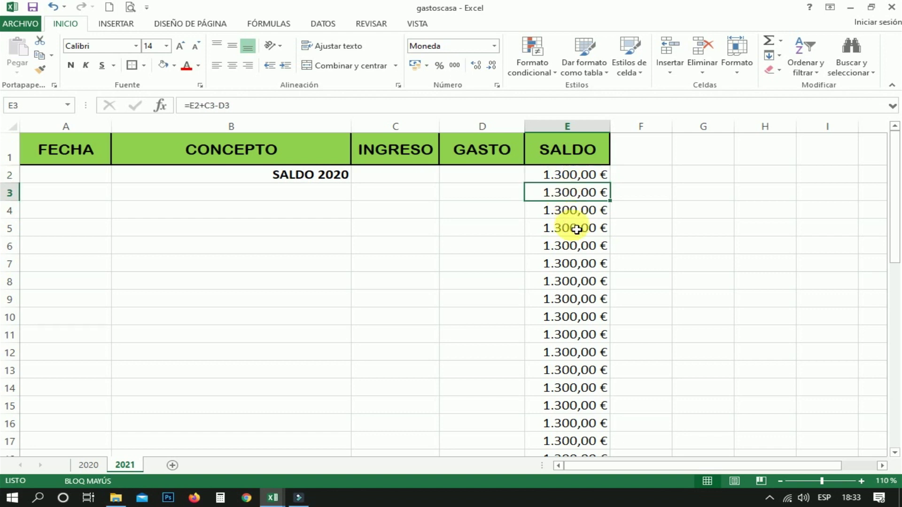
click(574, 228)
click(571, 234)
key(Down)
key(Down)
key(Down)
click(572, 235)
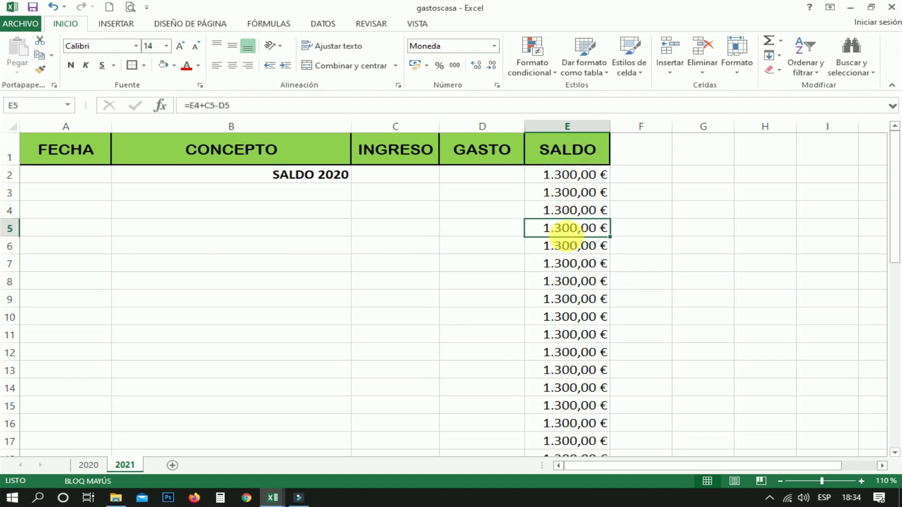
right_click(126, 471)
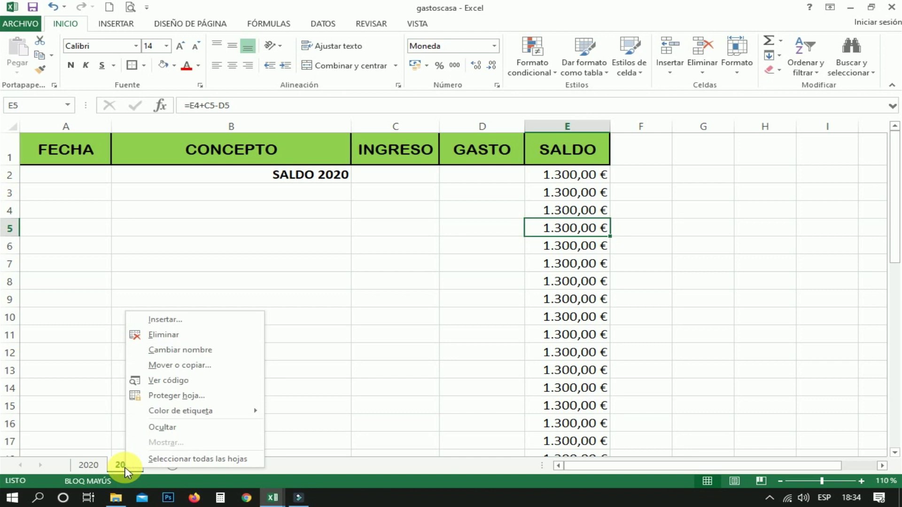
Step: Copy the 2021 sheet to the end of the workbook
click(181, 366)
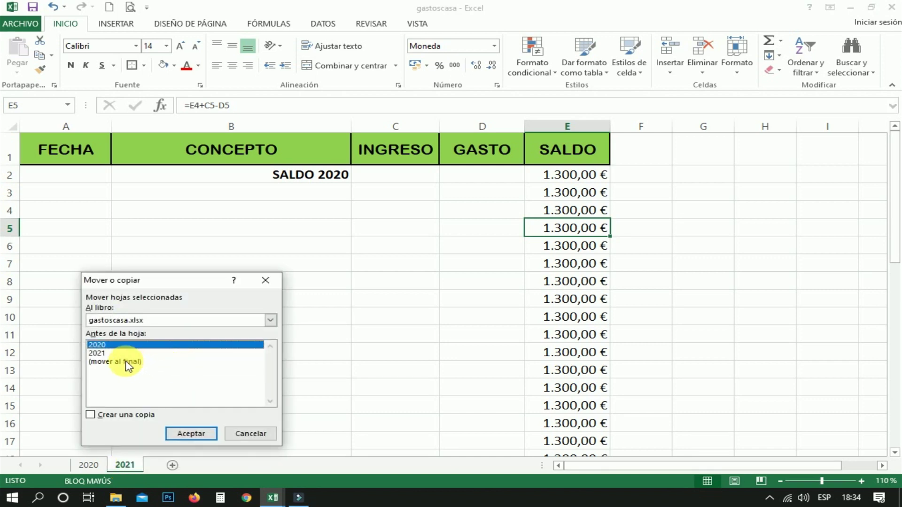
click(127, 362)
click(115, 415)
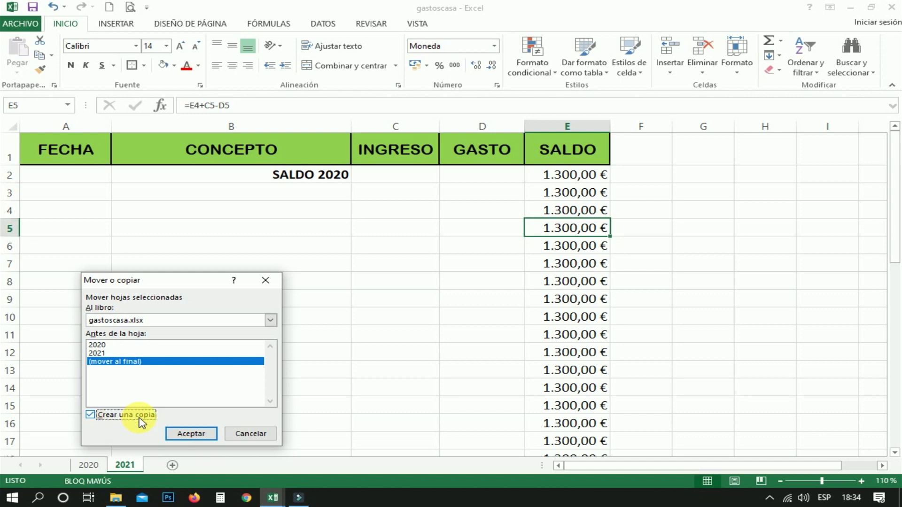
click(183, 434)
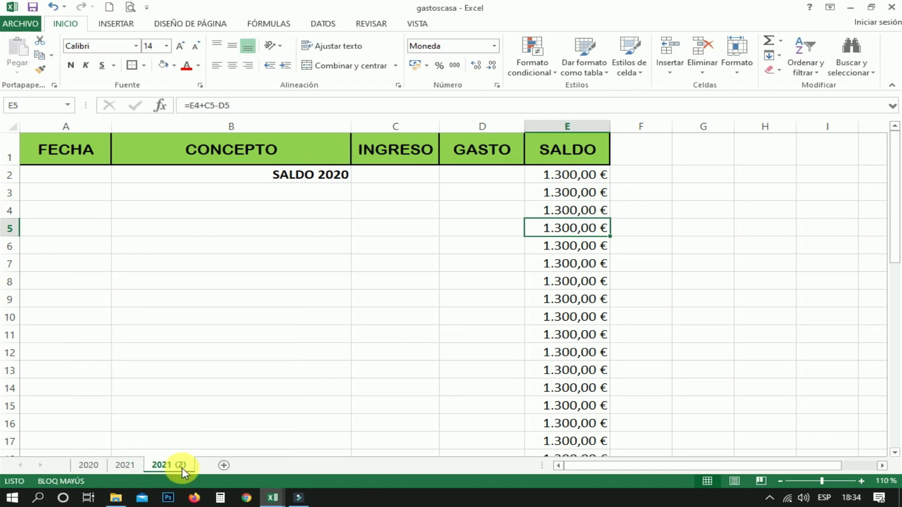
Step: Rename the copied sheet to 2022
right_click(182, 468)
click(234, 353)
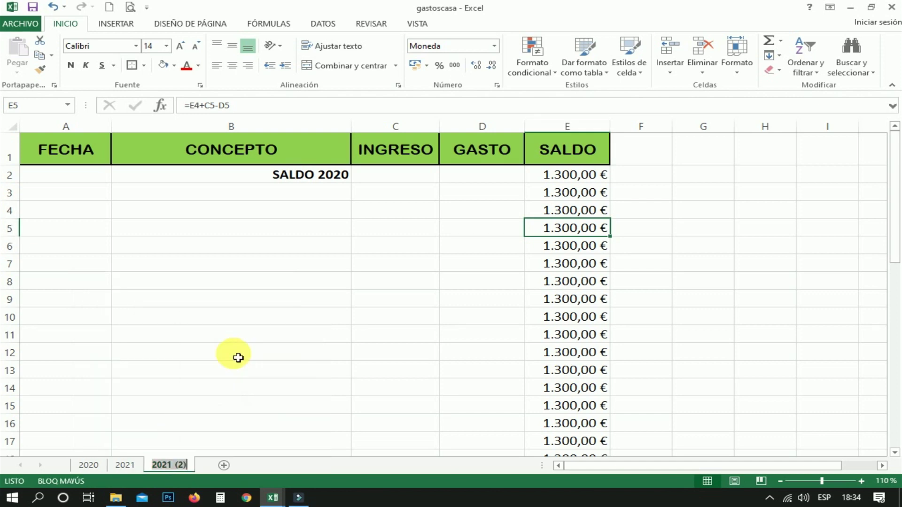
text(2)
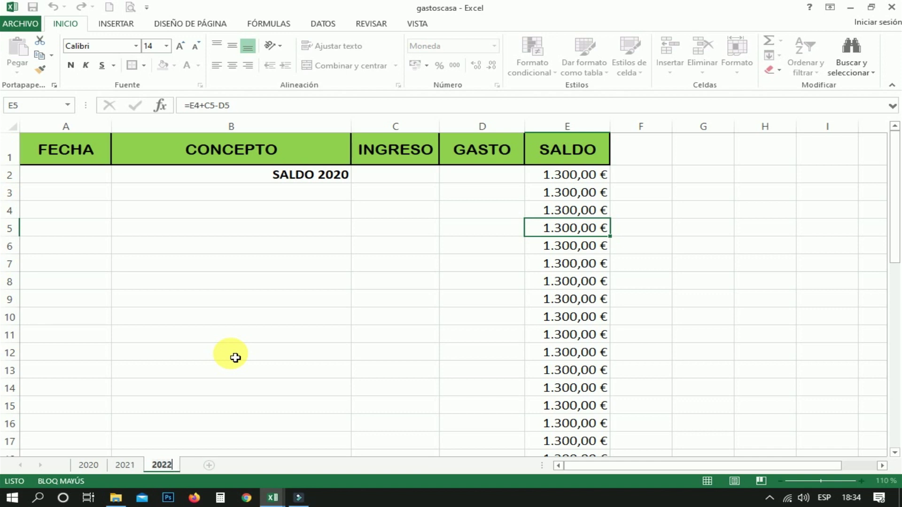
key(Return)
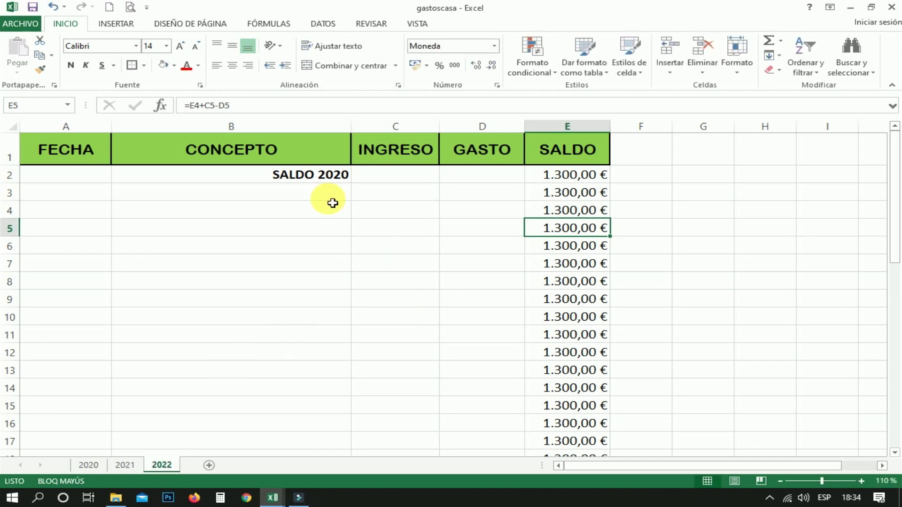
Step: Change B2 to 'SALDO 2021' and set the E2 opening balance to 0
click(343, 177)
double_click(342, 178)
key(BackSpace)
text(1)
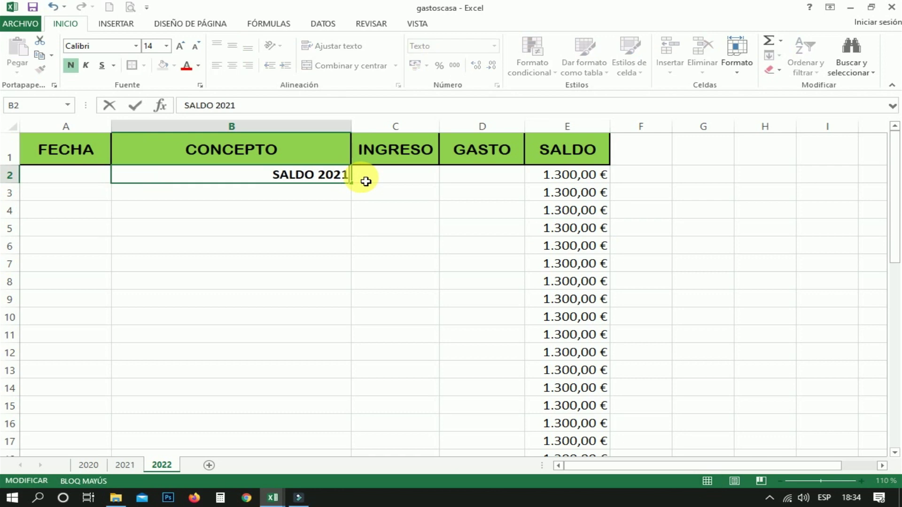
key(Return)
click(560, 173)
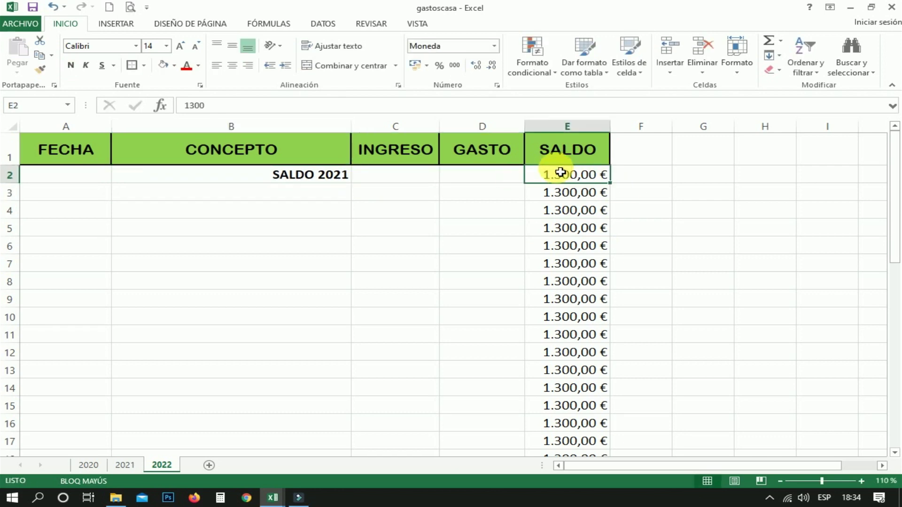
text(0)
key(Return)
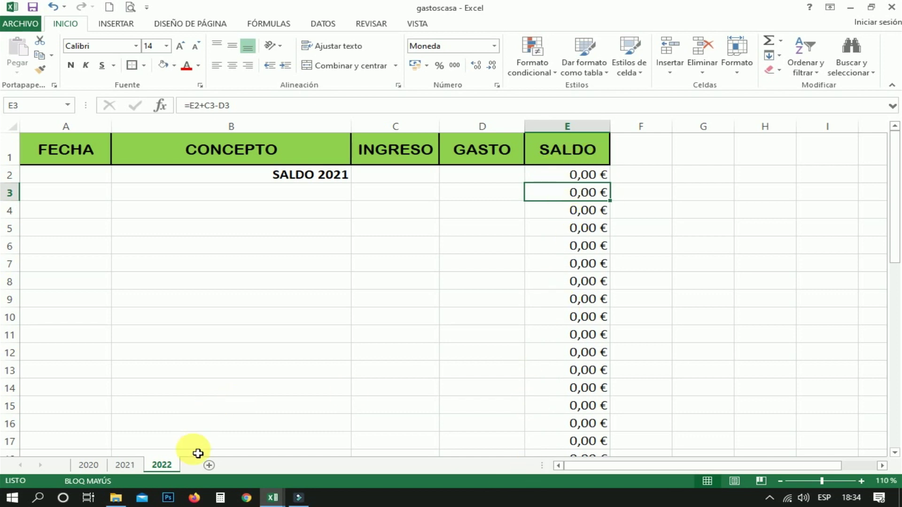
right_click(165, 467)
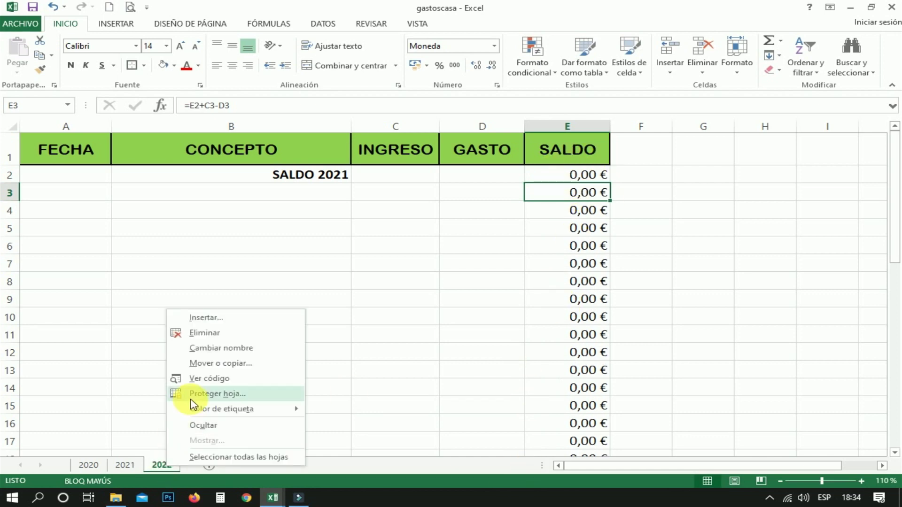
Step: Copy the 2022 sheet to the end of the workbook
click(209, 364)
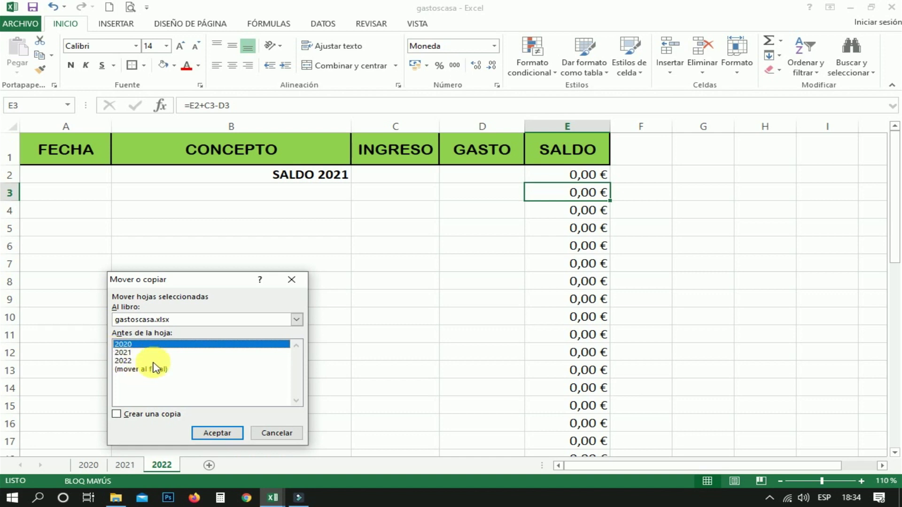
click(157, 369)
click(128, 413)
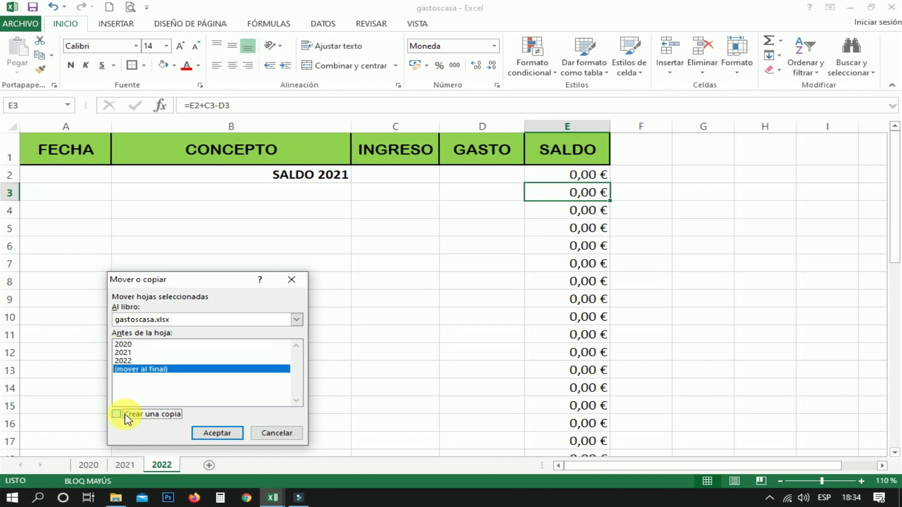
click(211, 433)
Step: Rename the copy to 2023 and return to the 2020 sheet
right_click(221, 468)
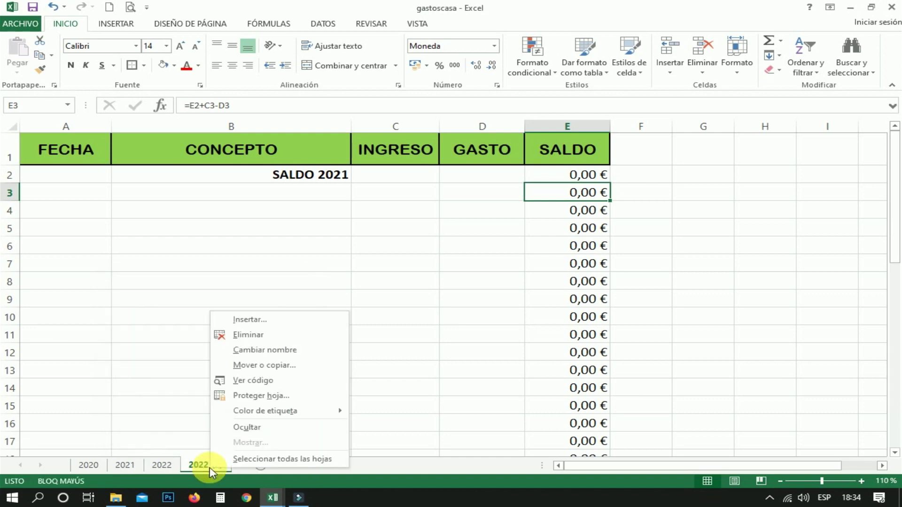
click(258, 350)
text(2)
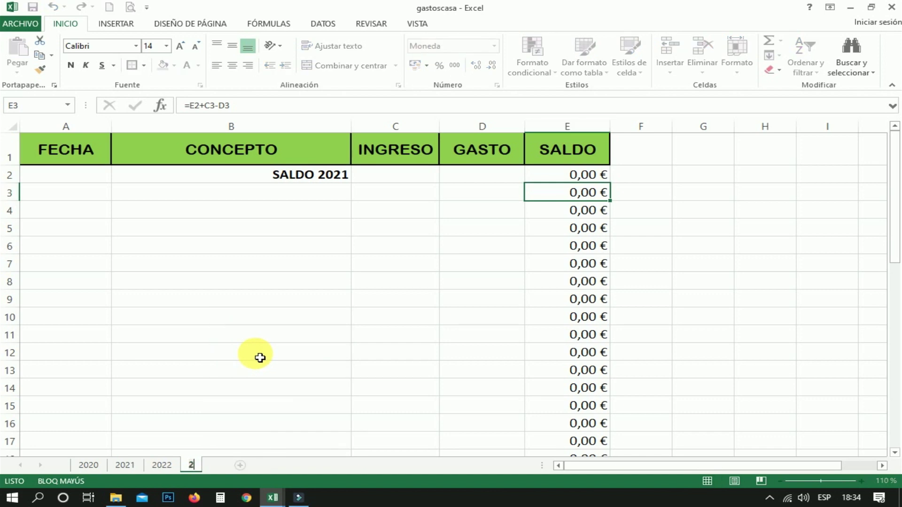
text(023)
key(Return)
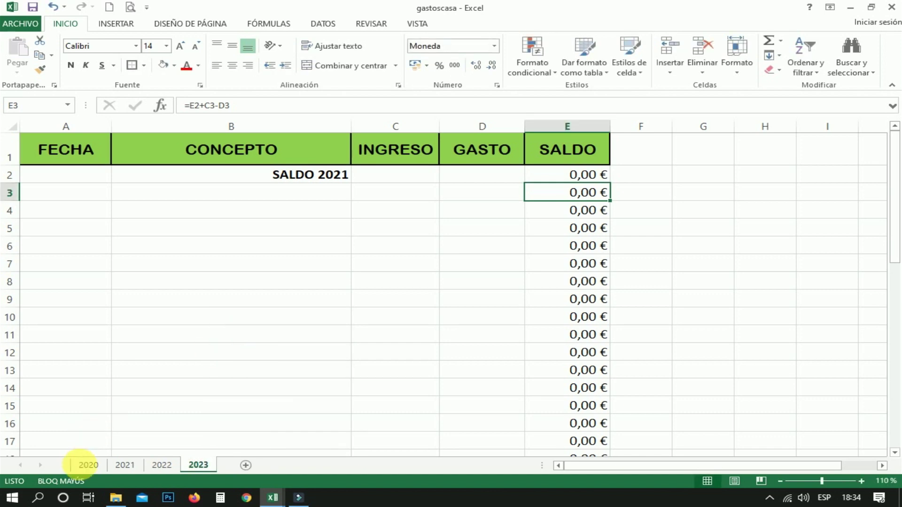
click(88, 464)
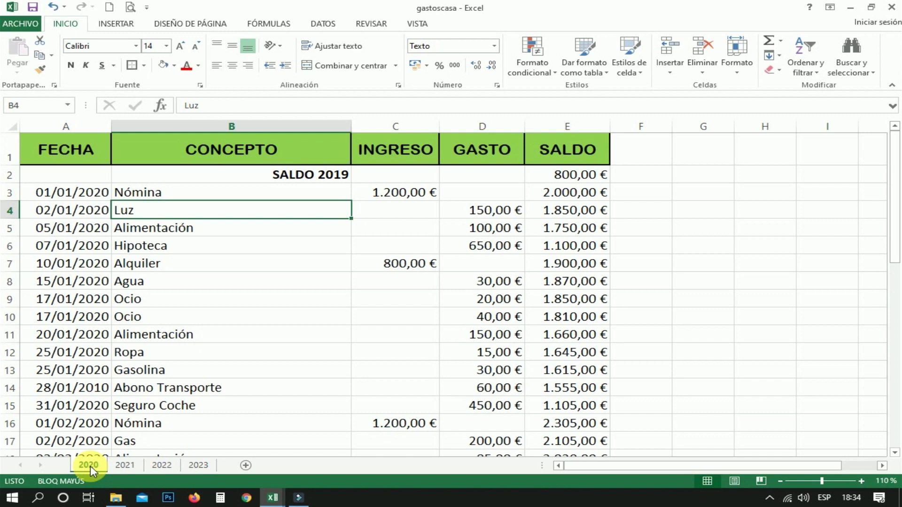
click(127, 467)
click(159, 466)
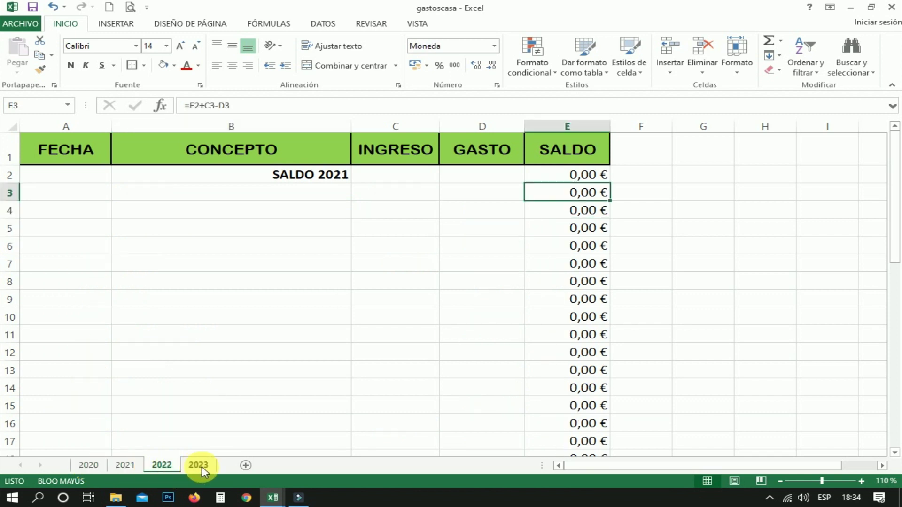
click(201, 469)
click(95, 468)
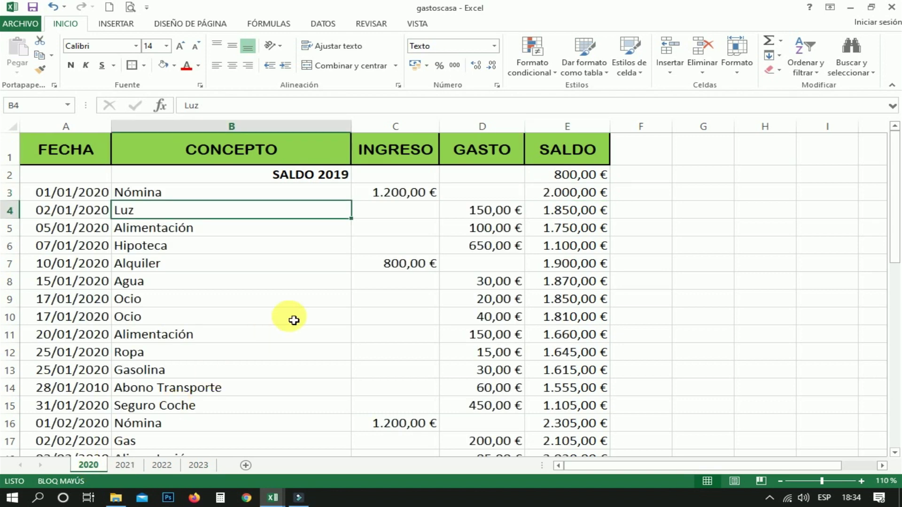
click(217, 323)
click(220, 281)
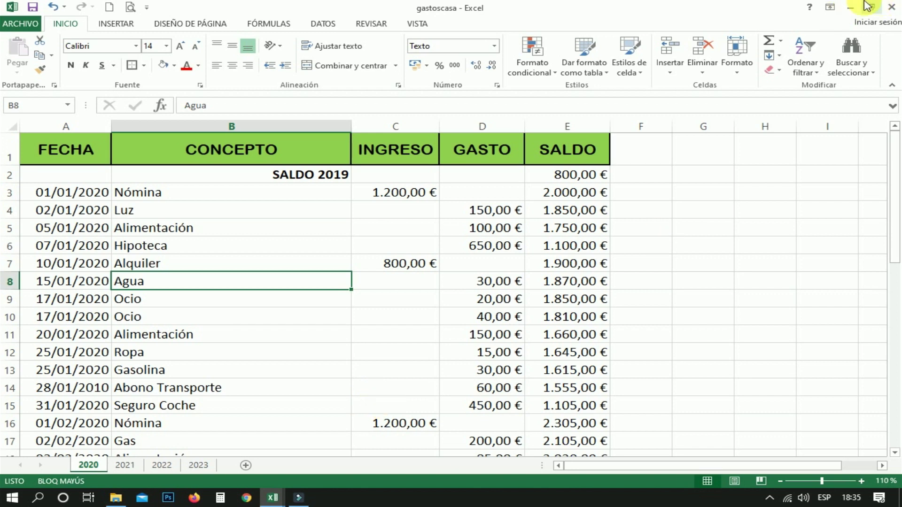
click(271, 500)
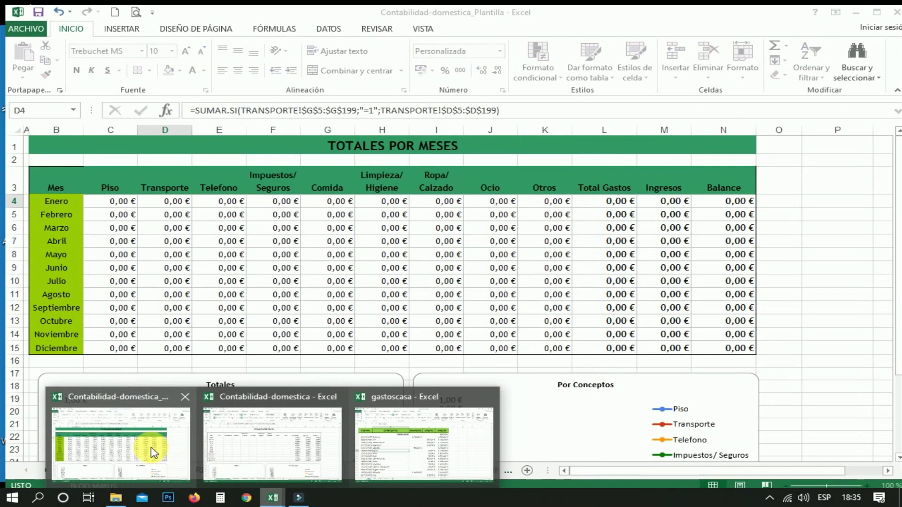
Step: In the Contabilidad-domestica_Plantilla workbook, look through RESUMEN, INGRESOS and every expense sheet up to OTROS
click(151, 453)
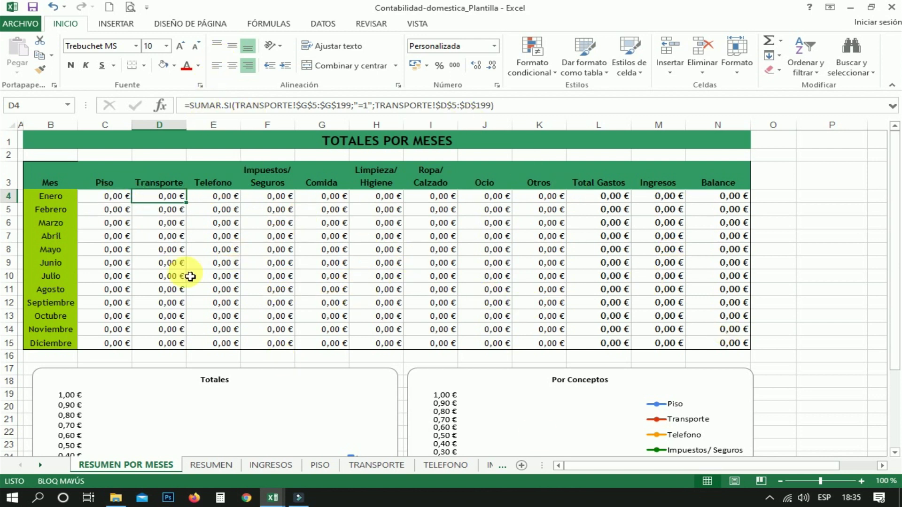
click(228, 469)
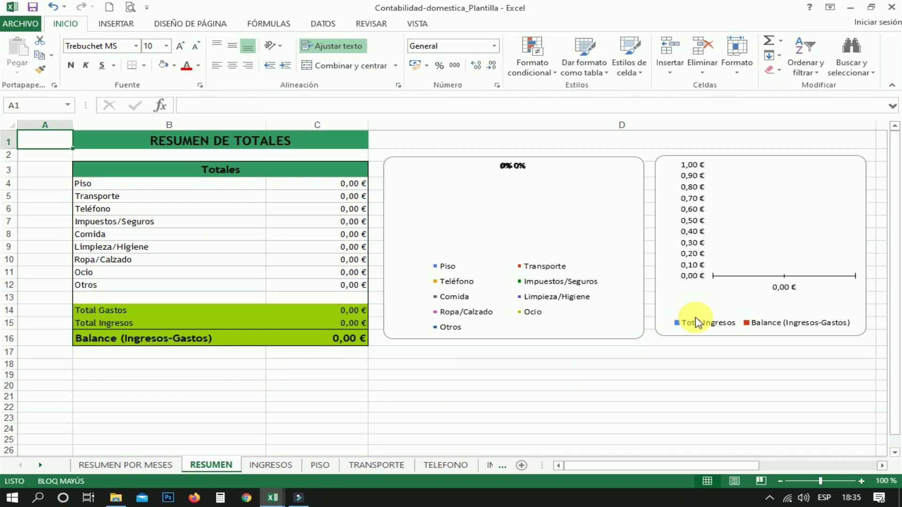
click(271, 465)
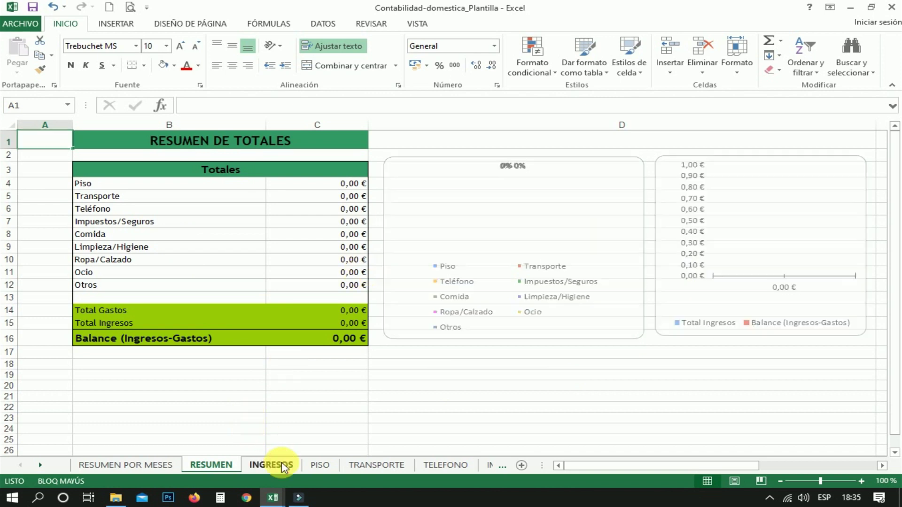
click(326, 464)
click(385, 471)
click(455, 465)
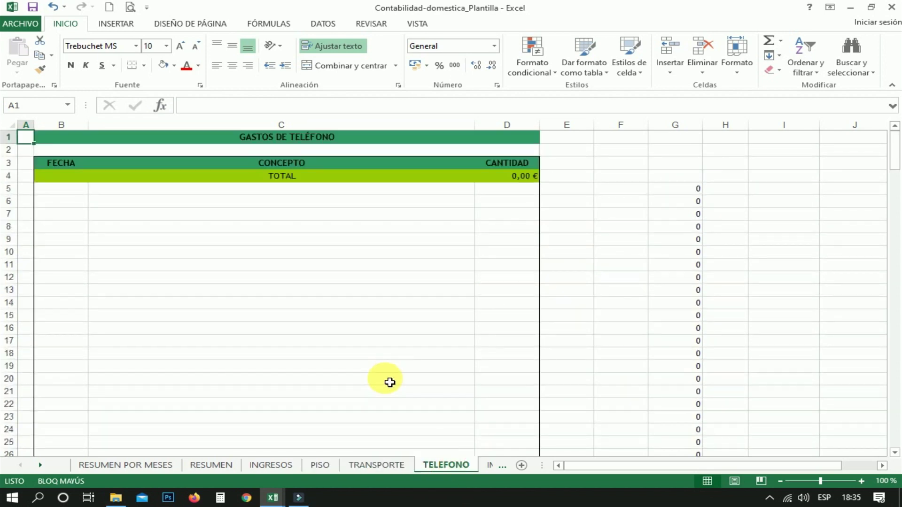
click(489, 465)
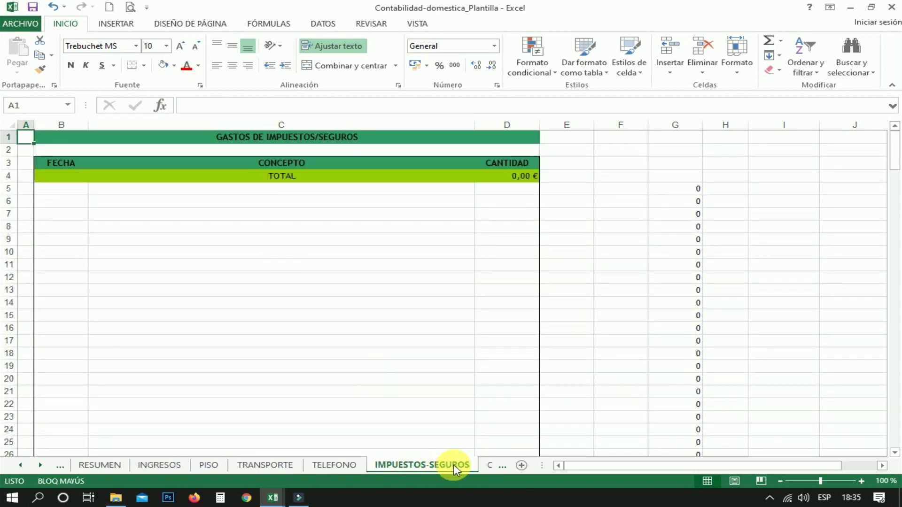
click(486, 465)
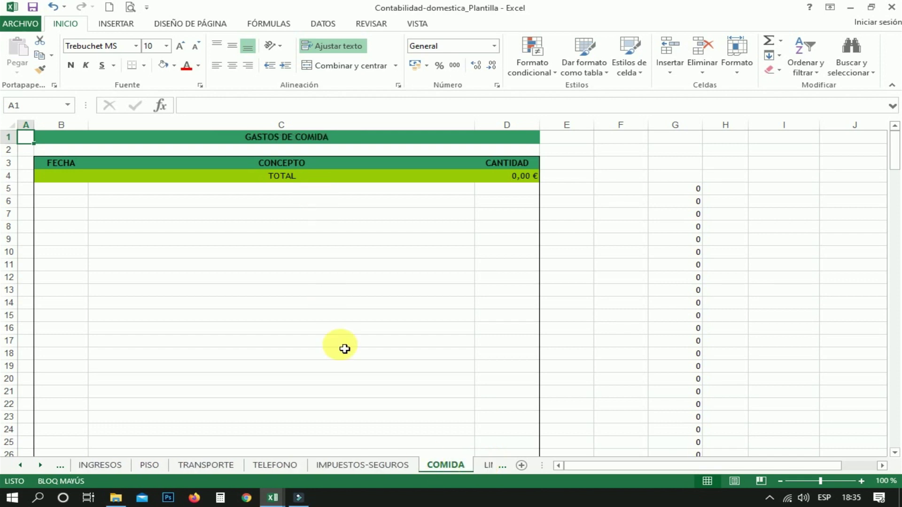
click(490, 465)
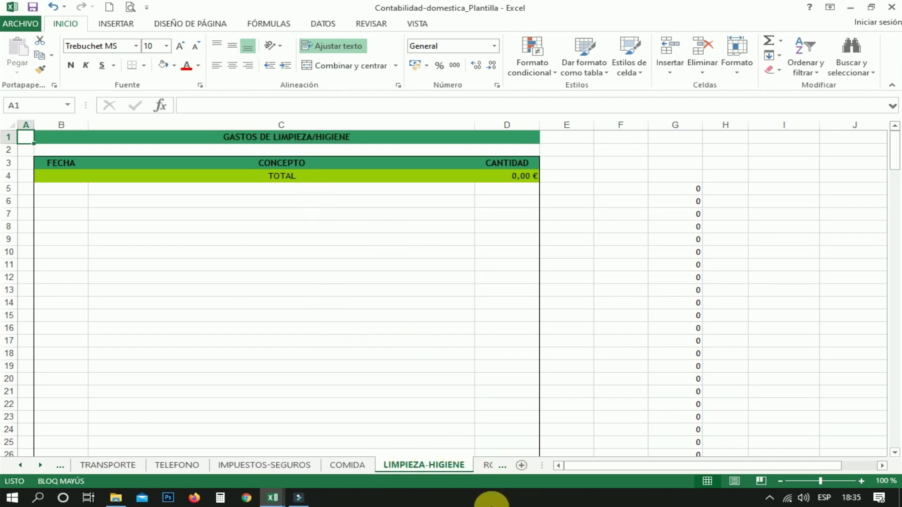
click(494, 471)
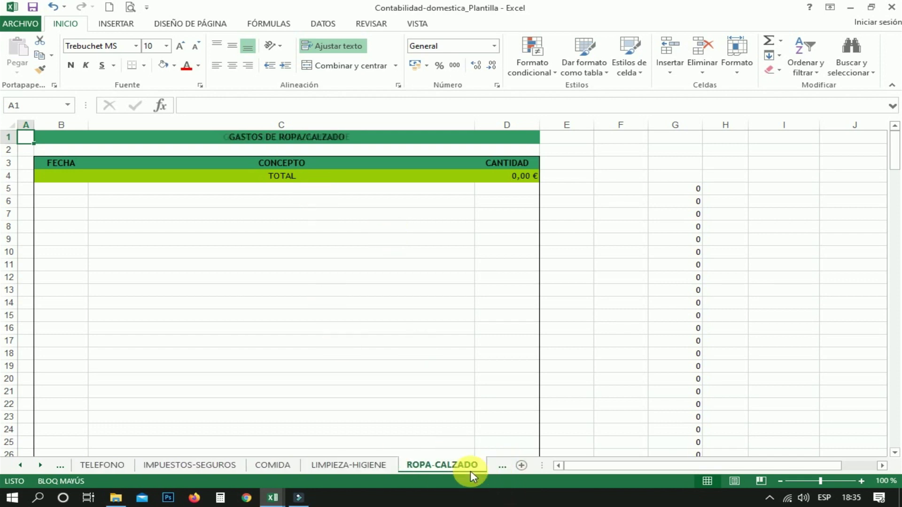
click(494, 468)
click(494, 466)
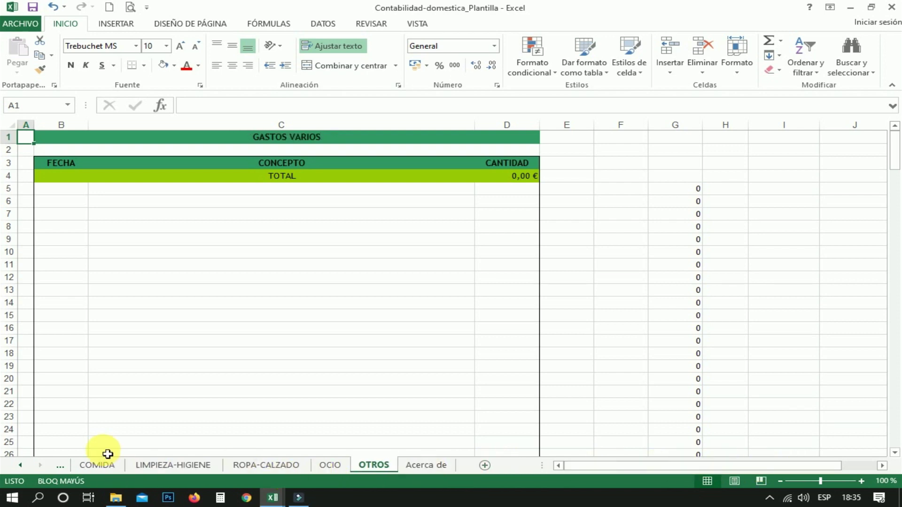
Step: Go back through the expense sheets to INGRESOS, inspecting the IMPUESTOS-SEGUROS merged title on the way
click(46, 466)
click(54, 468)
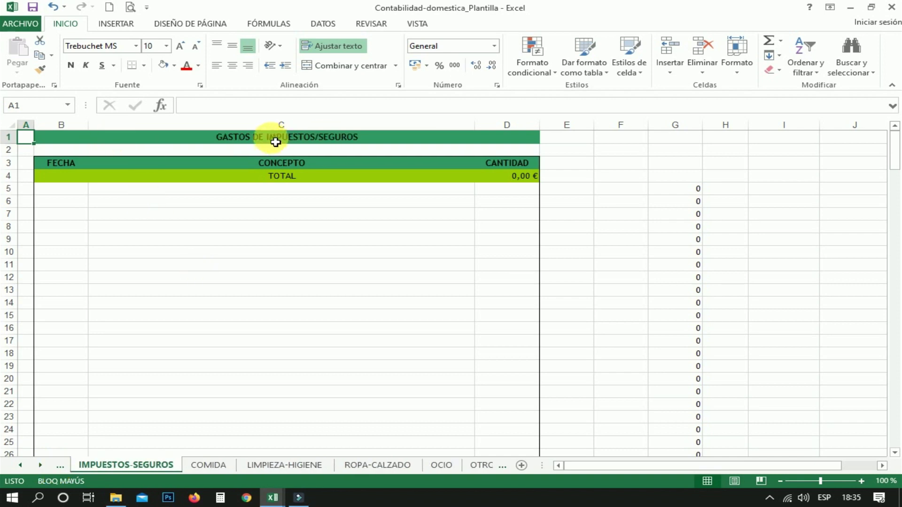
click(275, 142)
click(58, 464)
click(58, 464)
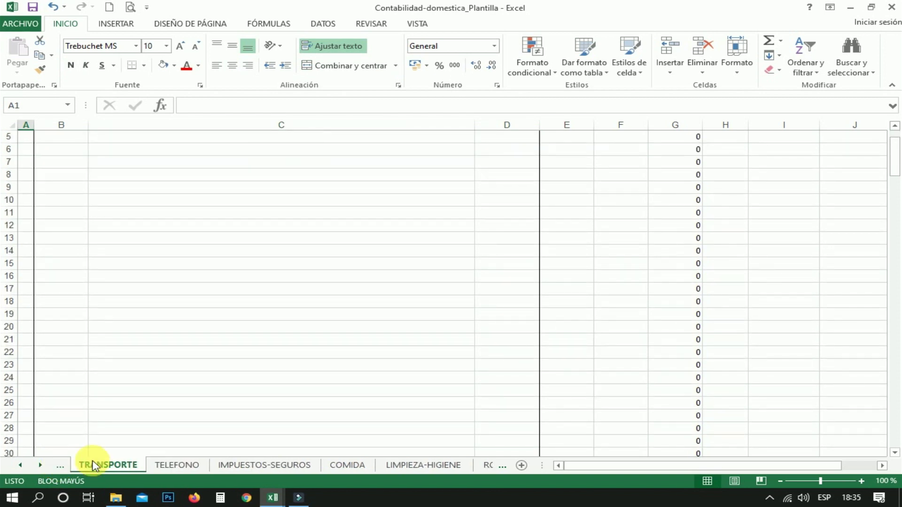
click(58, 464)
click(57, 464)
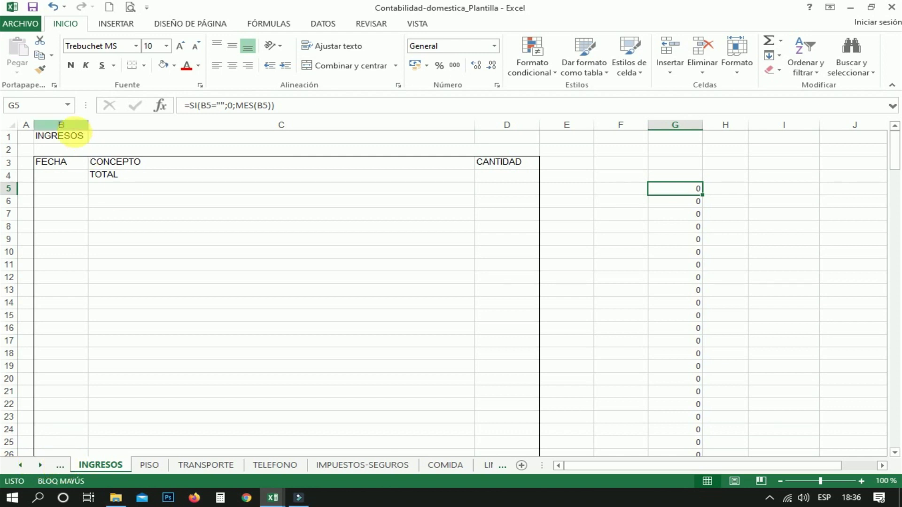
Step: Merge and centre the INGRESOS title across B1:D1, fill it light green and make it bold
drag(70, 138, 514, 145)
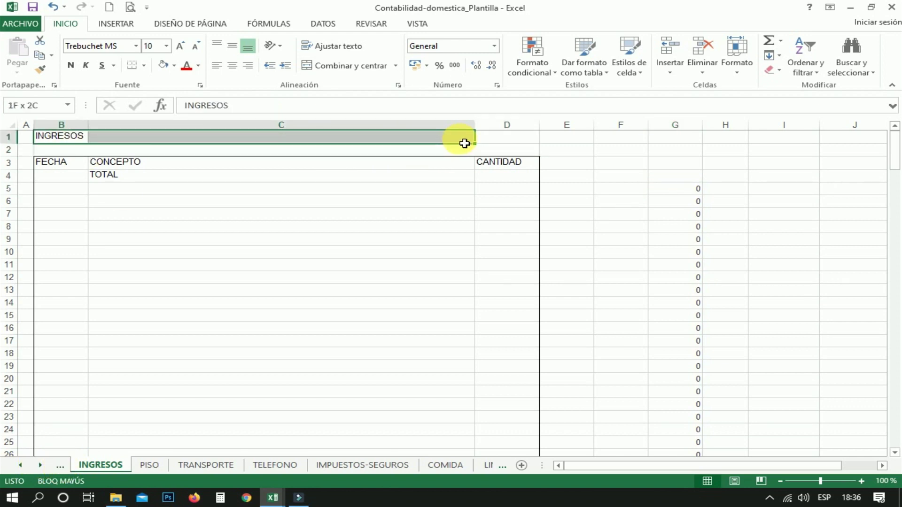
click(327, 66)
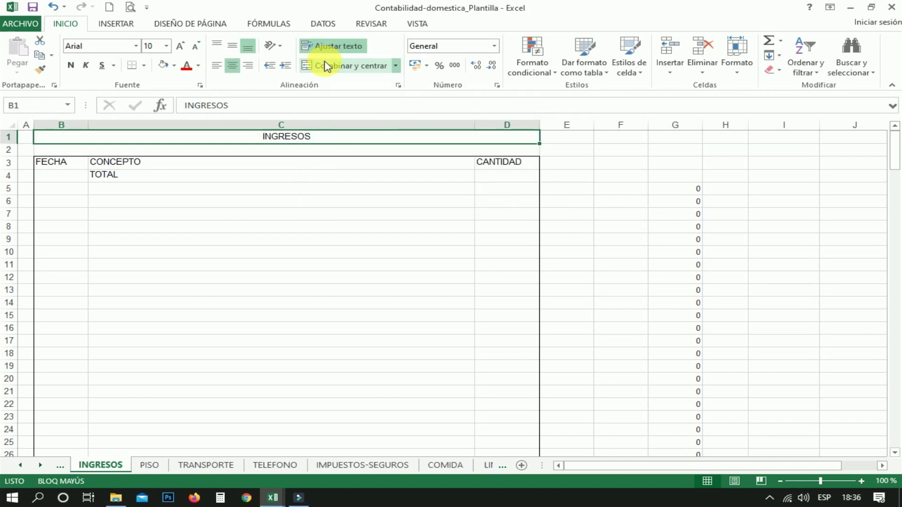
click(175, 66)
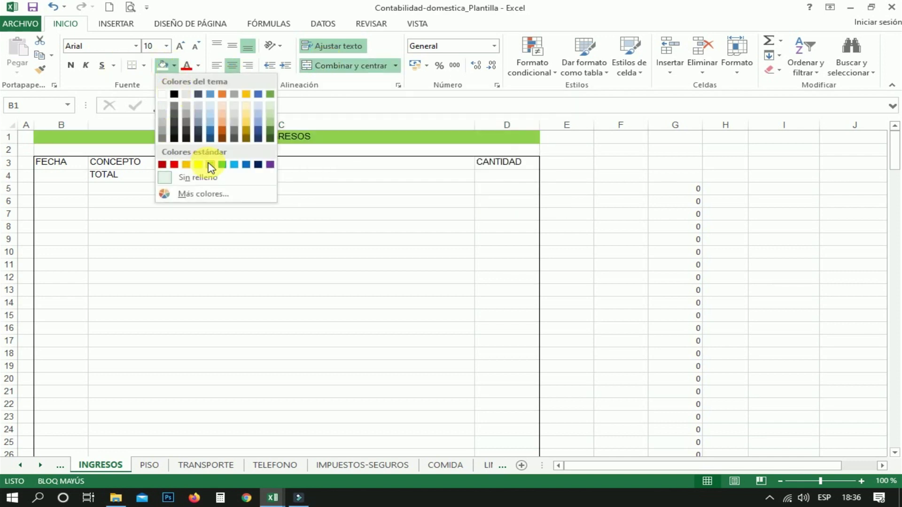
click(211, 165)
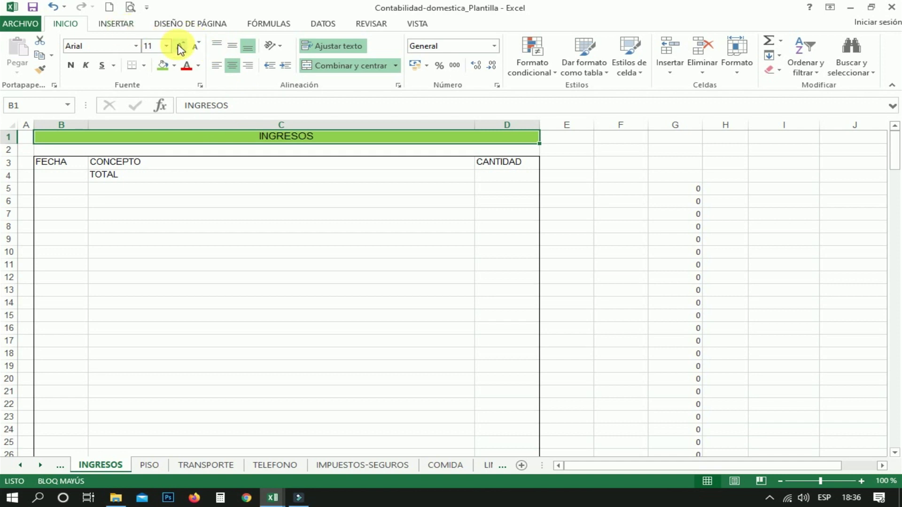
click(71, 65)
Step: Fill the B3:D3 header cells green and right-align the TOTAL label in C4
drag(73, 159, 501, 172)
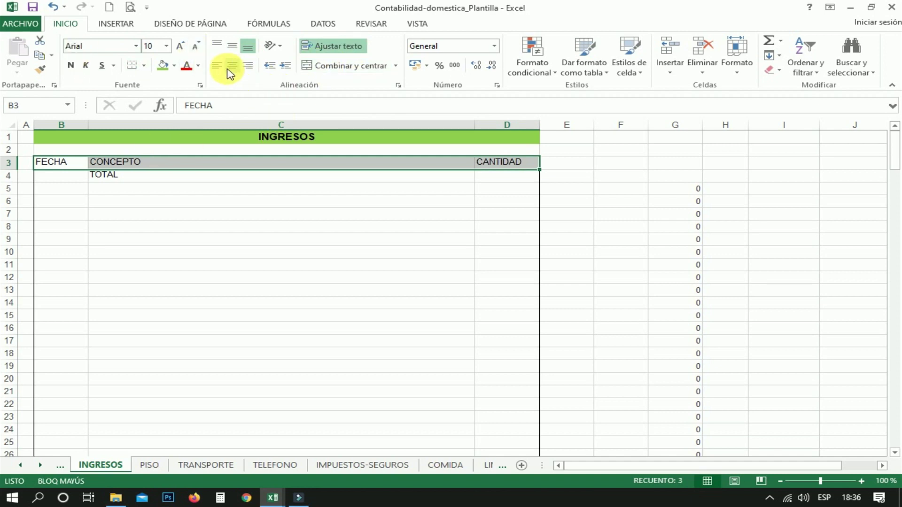
click(164, 66)
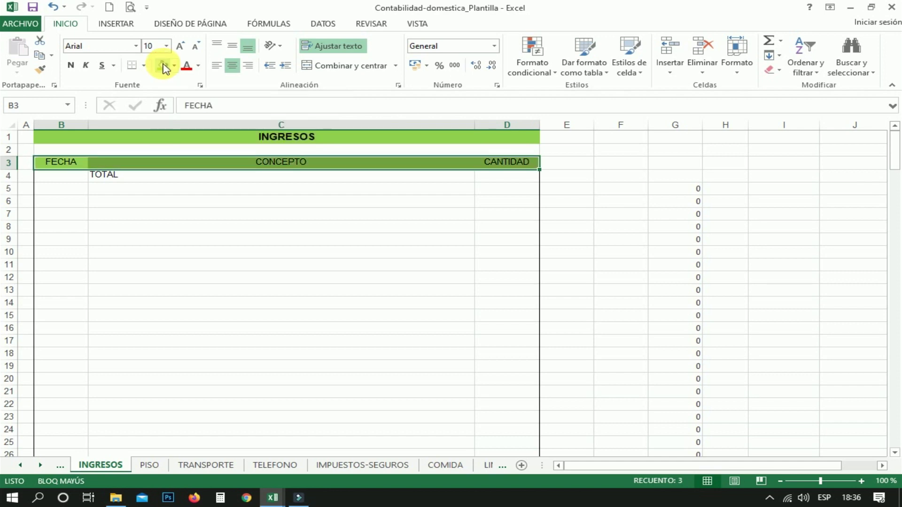
click(159, 177)
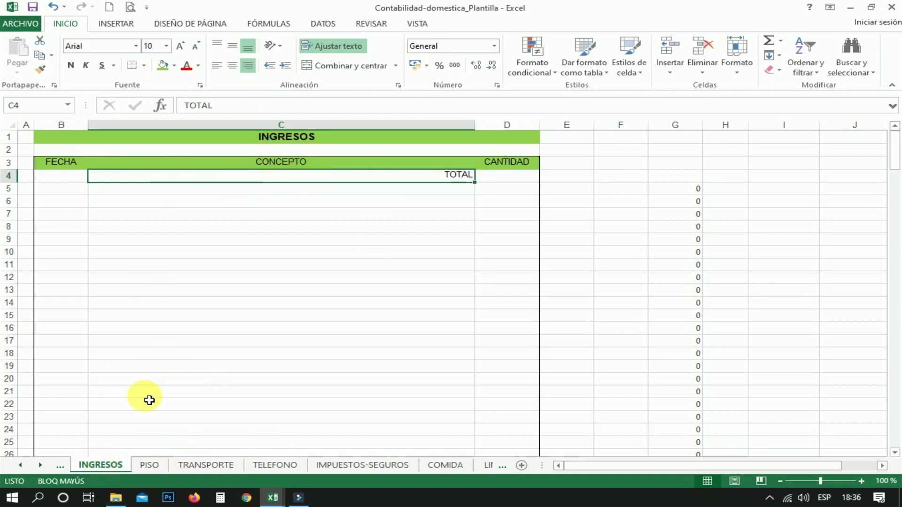
click(151, 463)
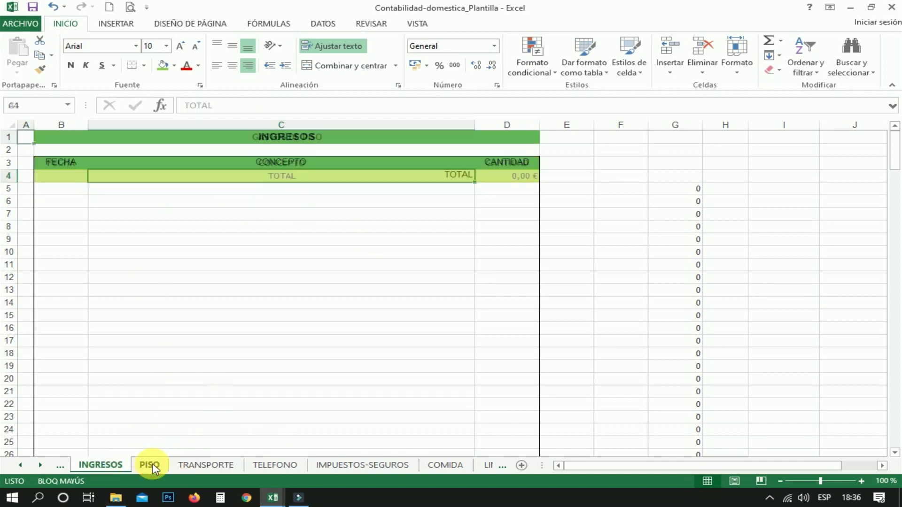
Step: Copy the dark-green GASTOS DE TRANSPORTE title format onto the INGRESOS title with Format Painter
click(111, 143)
click(206, 465)
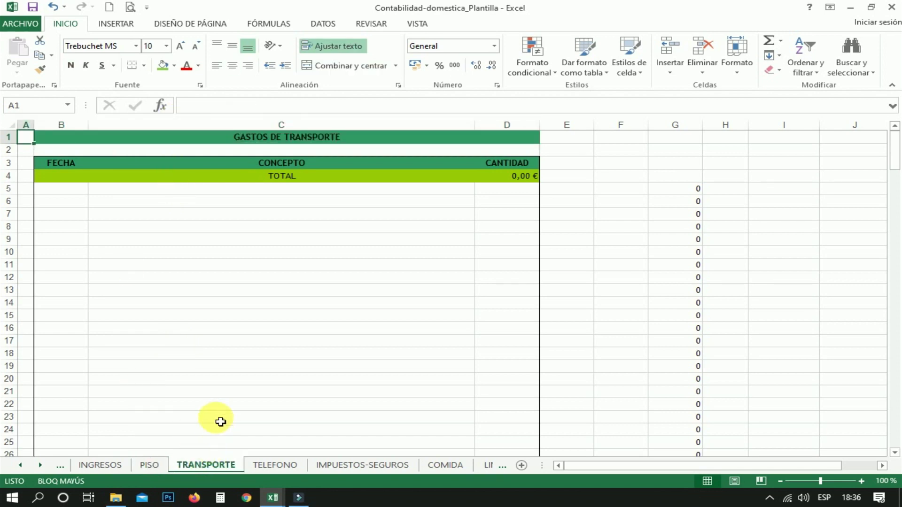
click(98, 136)
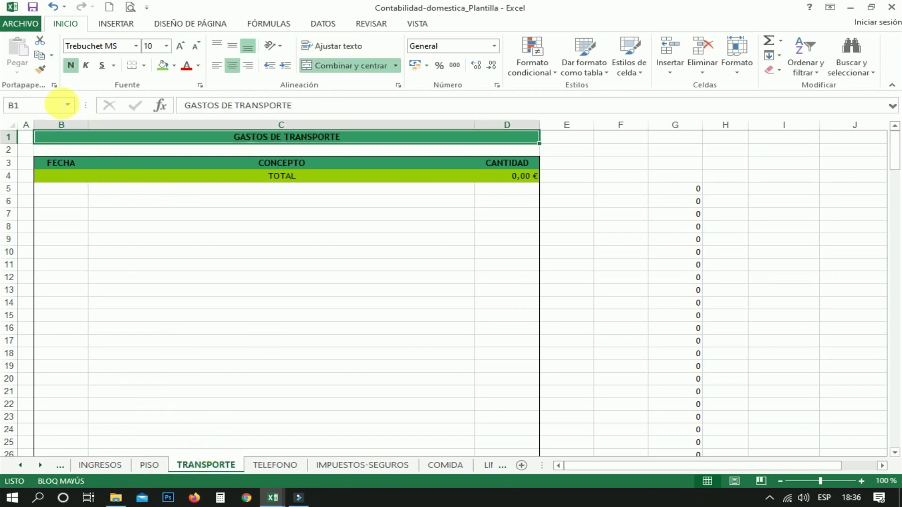
click(41, 70)
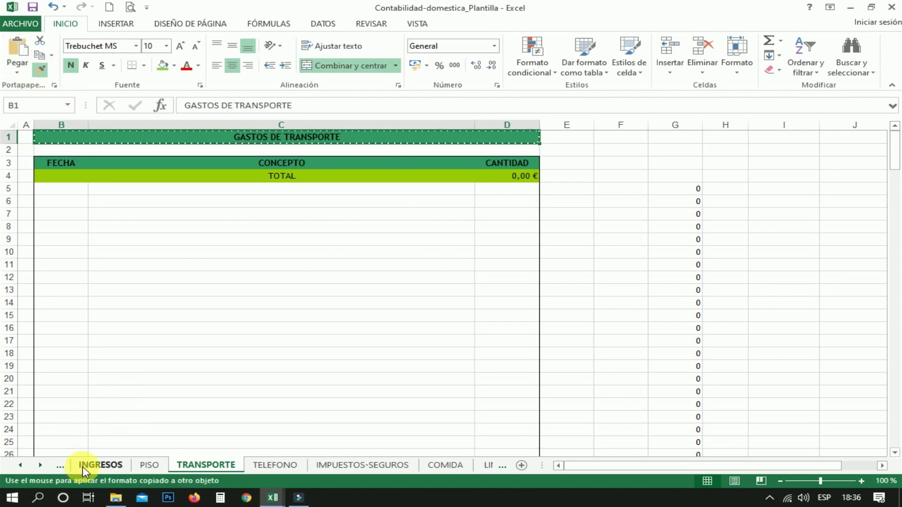
click(144, 466)
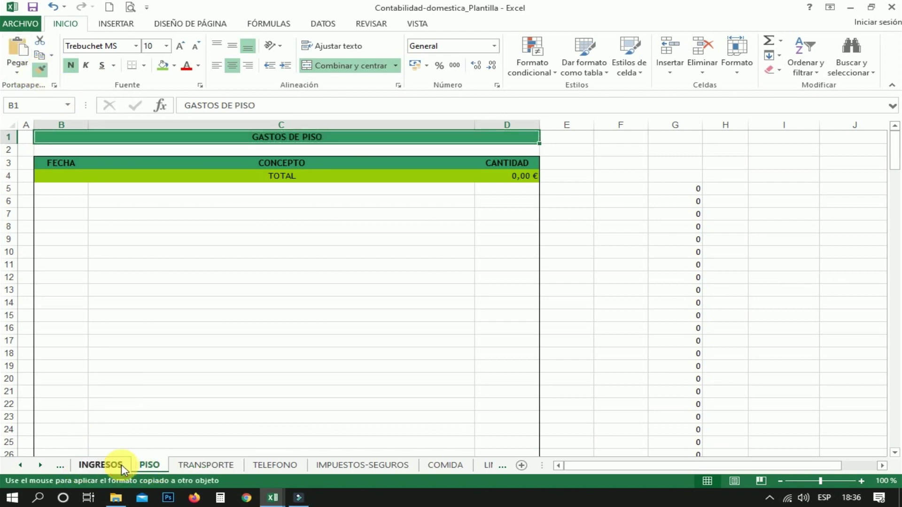
click(121, 464)
click(221, 140)
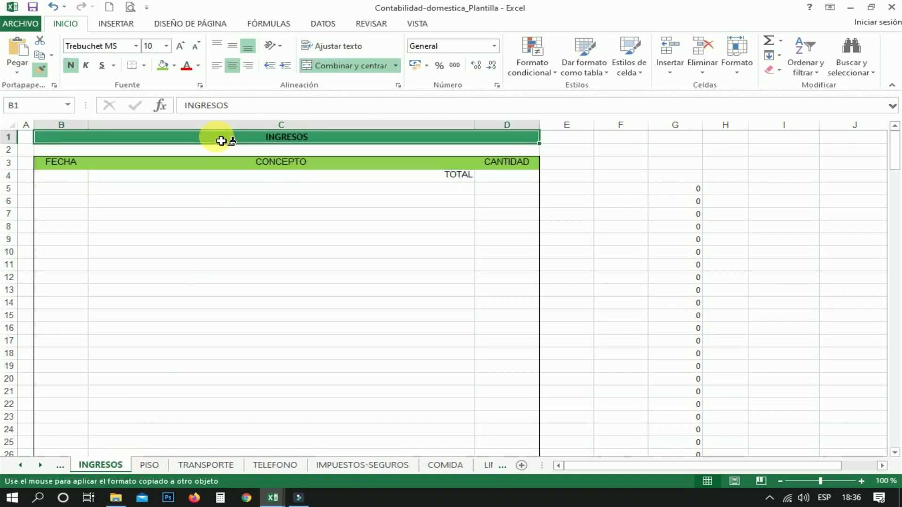
click(230, 164)
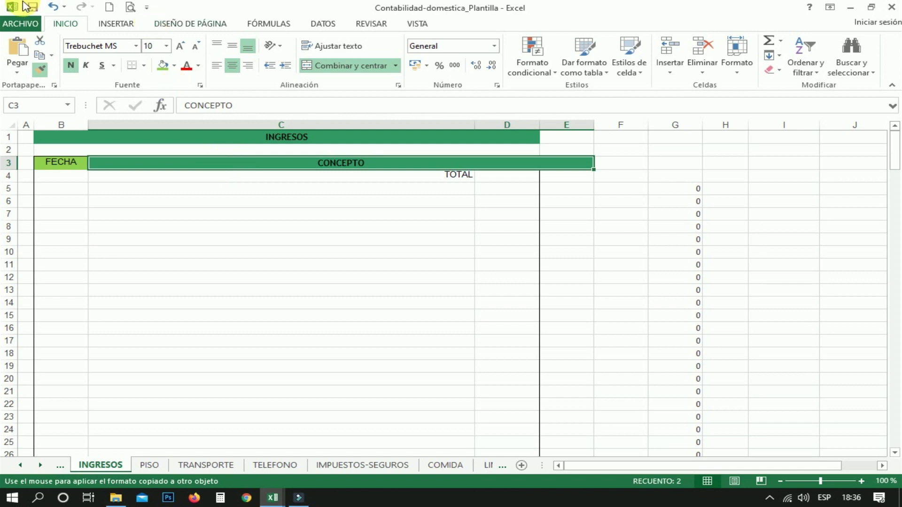
click(53, 8)
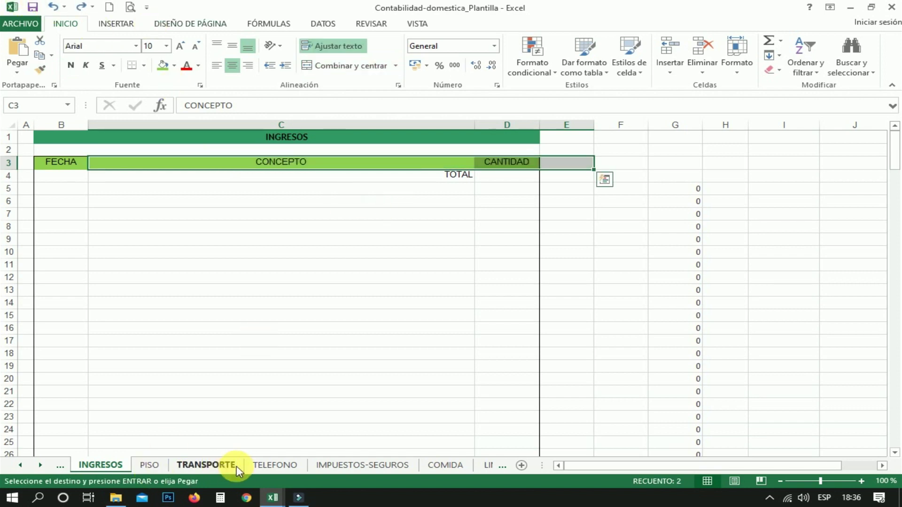
Step: Paint the TRANSPORTE B3:D3 header format onto row 3 of INGRESOS
click(218, 464)
mouse_move(75, 161)
mouse_down()
mouse_move(410, 176)
mouse_move(488, 165)
mouse_up()
click(46, 70)
click(87, 465)
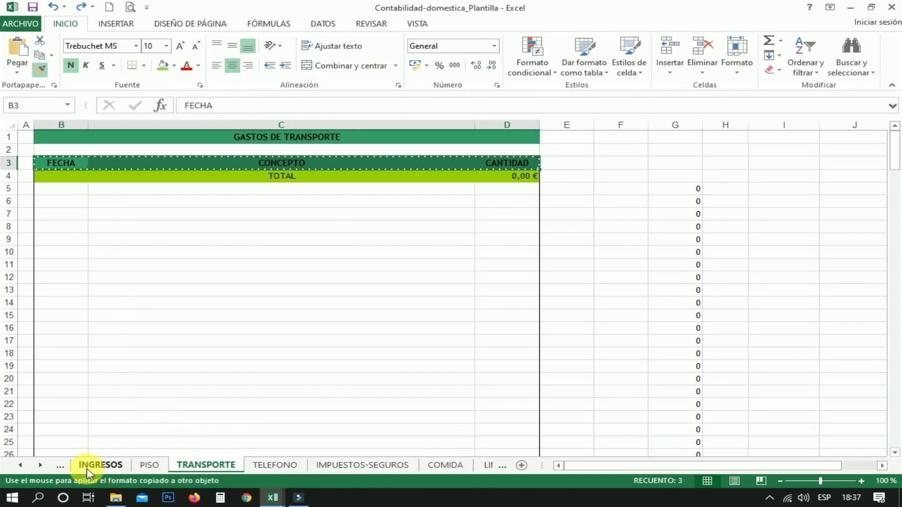
drag(66, 161, 488, 164)
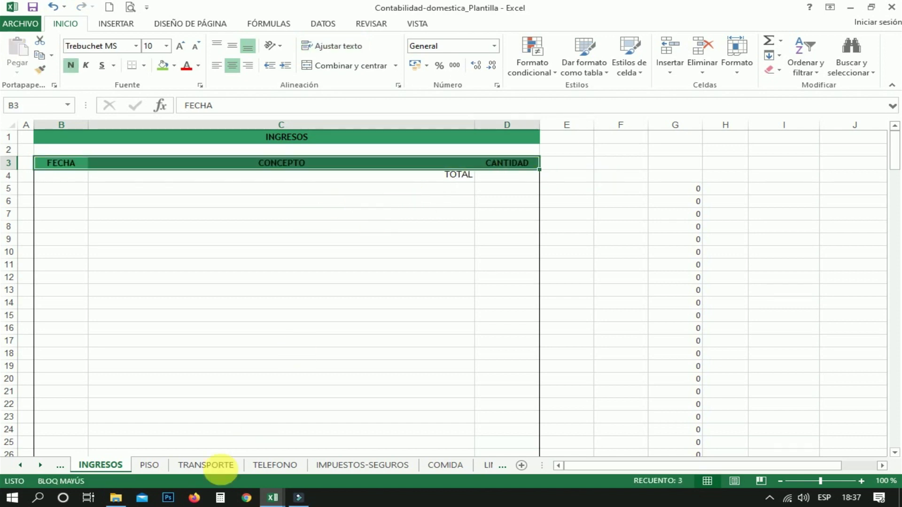
Step: Copy the green TOTAL row format from TRANSPORTE B4:D4 onto B4:D4 of INGRESOS
click(190, 464)
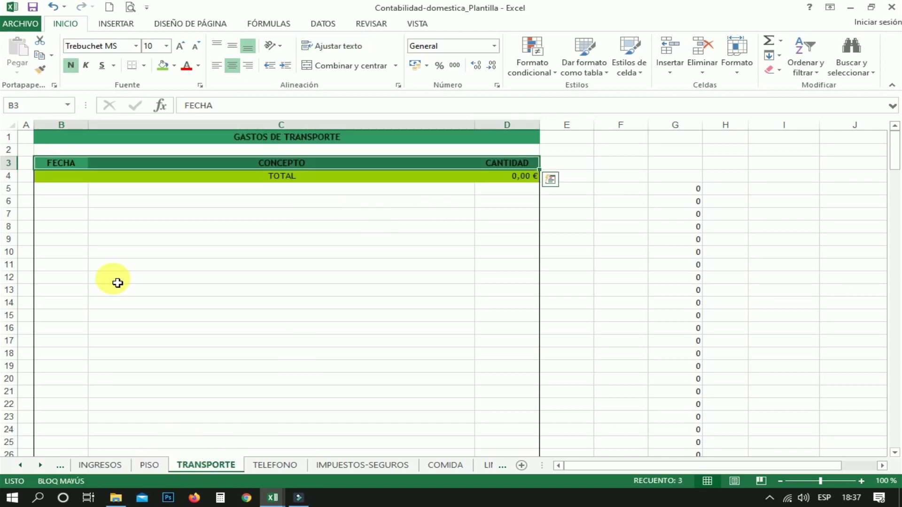
click(76, 182)
drag(77, 182, 522, 181)
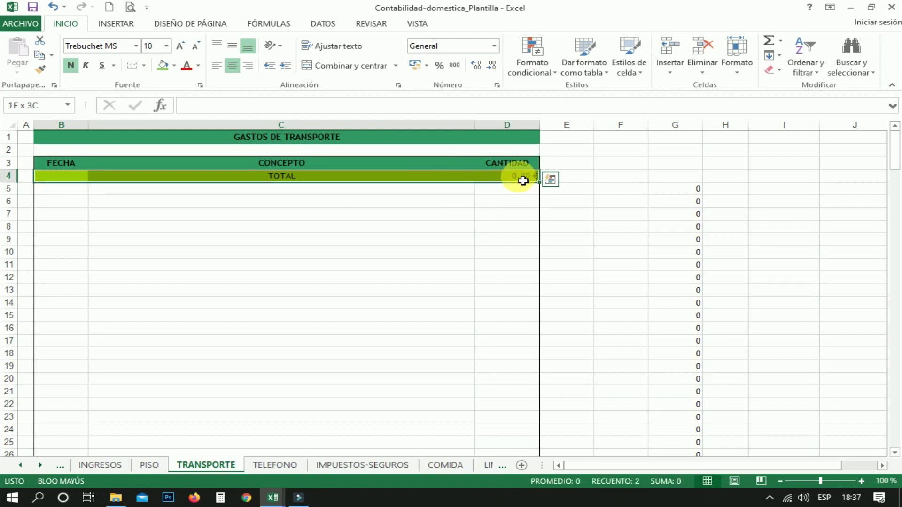
click(39, 69)
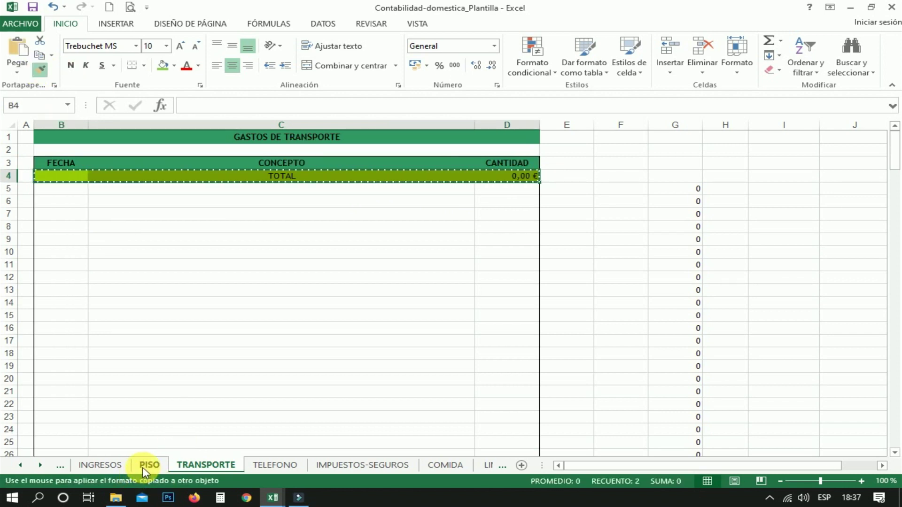
click(100, 465)
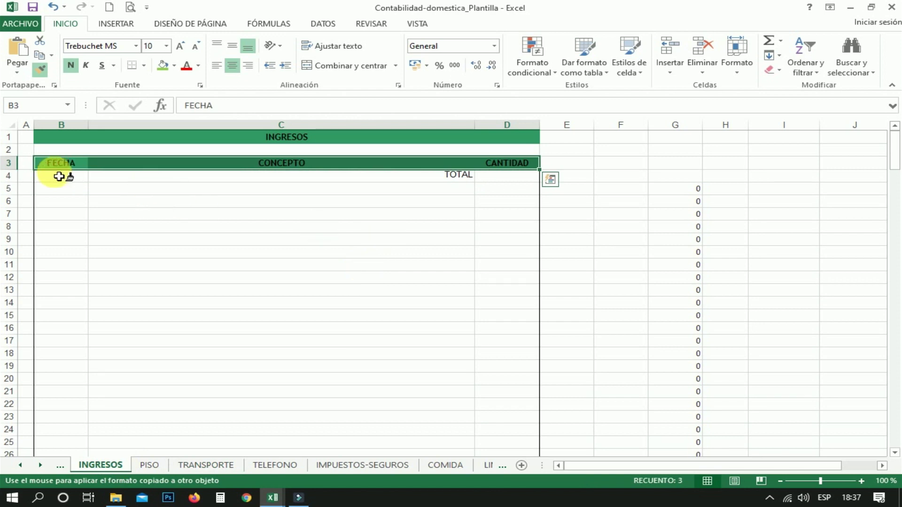
drag(59, 176, 489, 178)
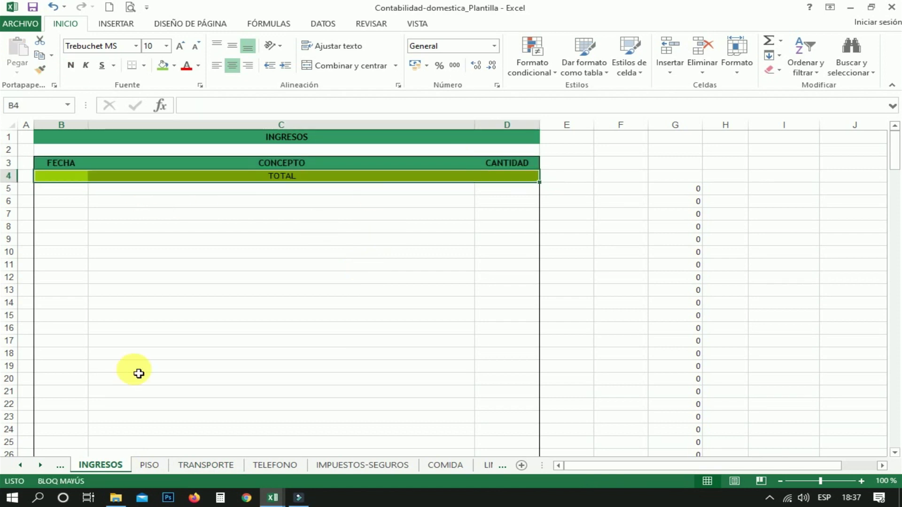
Step: Compare the PISO, TRANSPORTE and TELEFONO sheets, then check the IMPUESTOS-SEGUROS TOTAL formula in D4
click(140, 466)
click(227, 467)
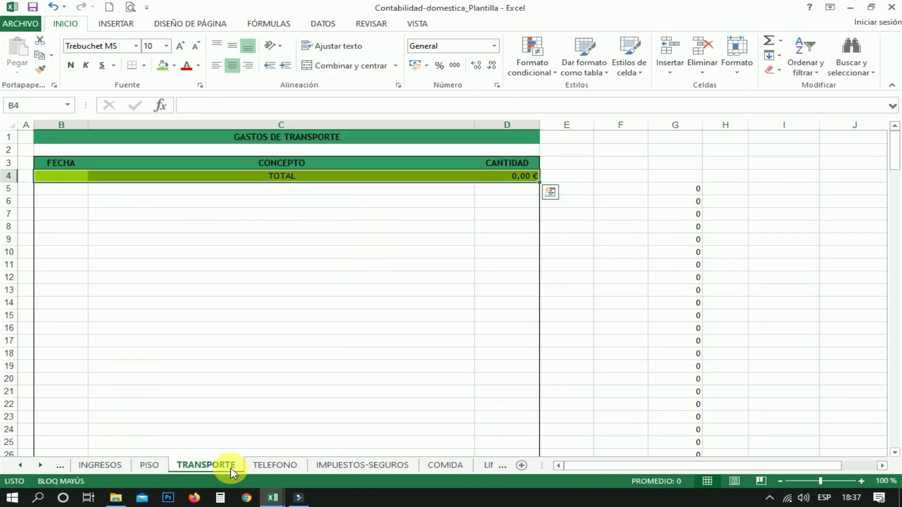
click(264, 467)
click(190, 466)
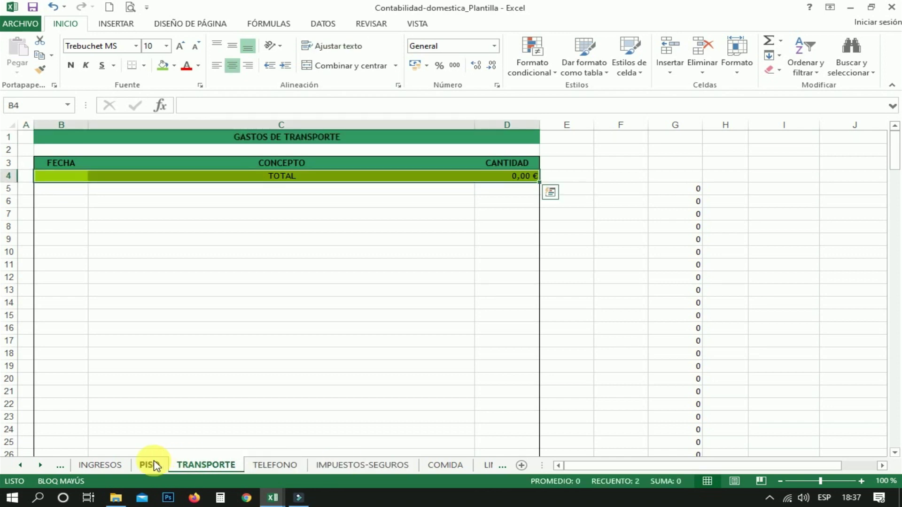
click(154, 464)
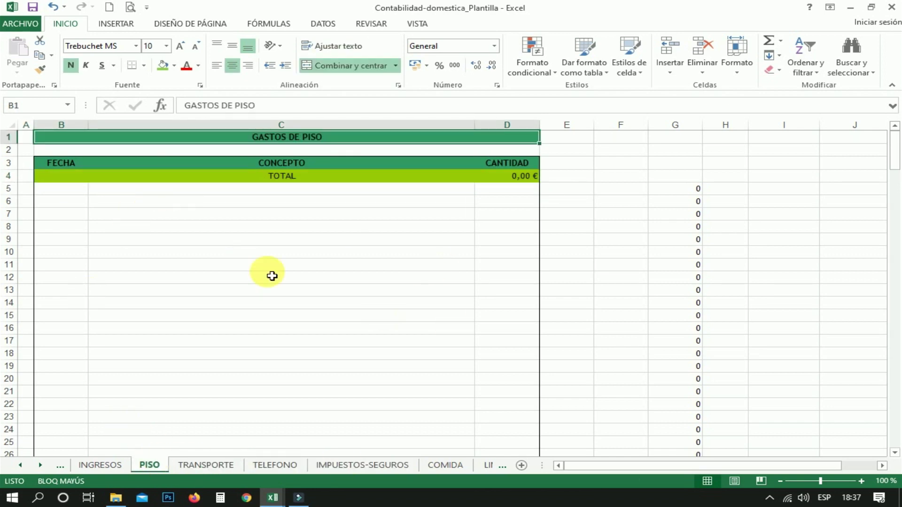
click(225, 465)
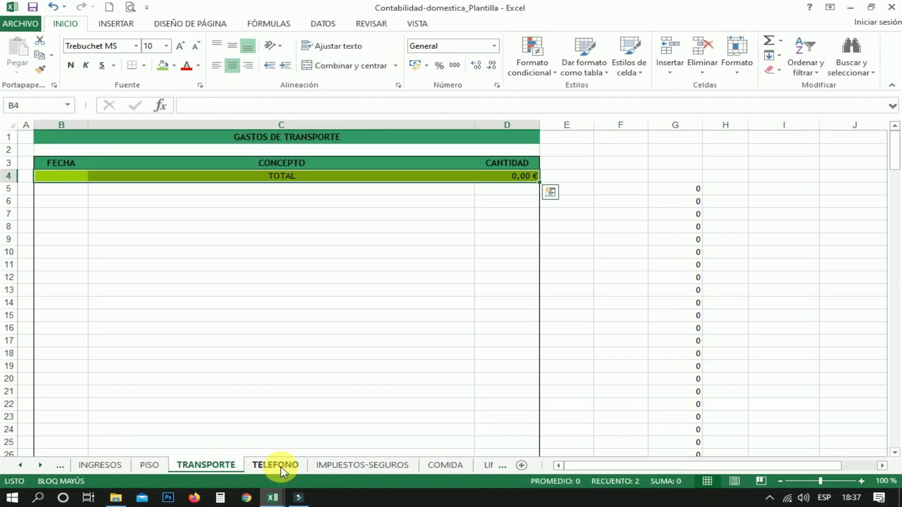
click(280, 467)
click(356, 469)
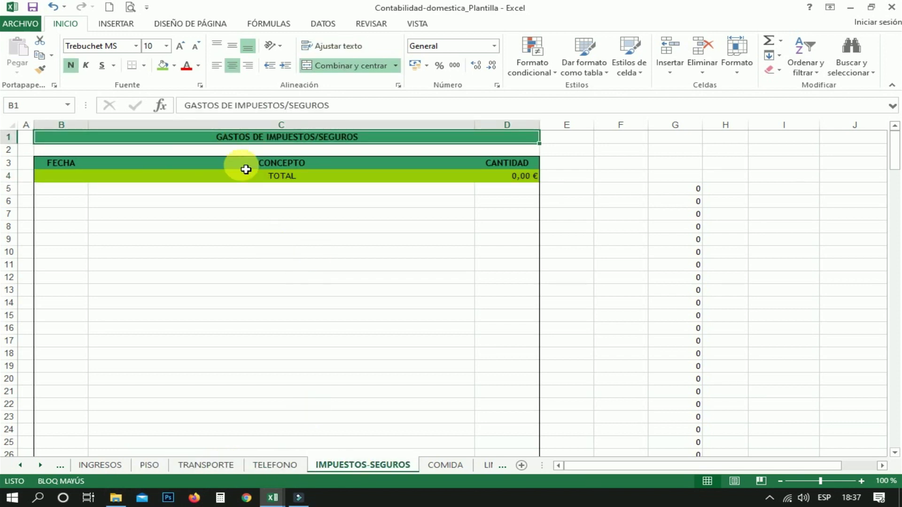
click(527, 178)
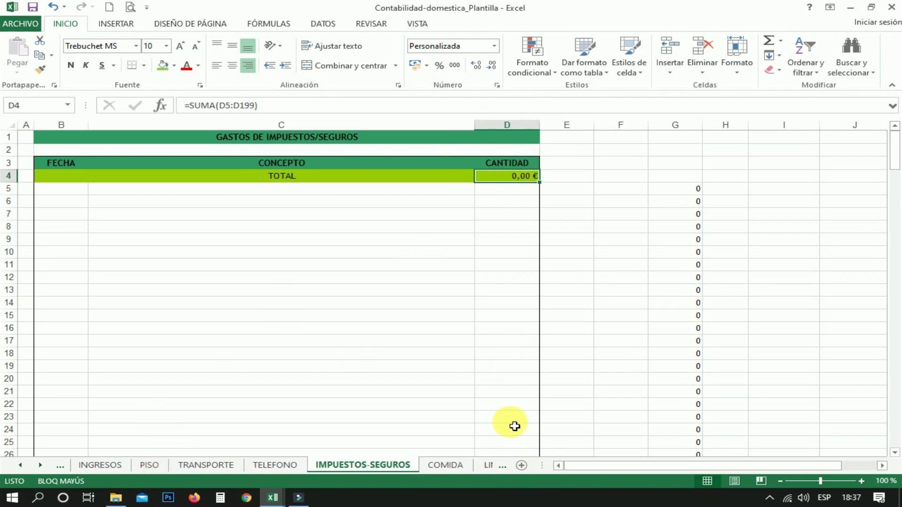
Step: On INGRESOS, AutoSum D5:D199 into TOTAL cell D4, giving =SUMA(D5:D199) showing 0,00 €
click(150, 465)
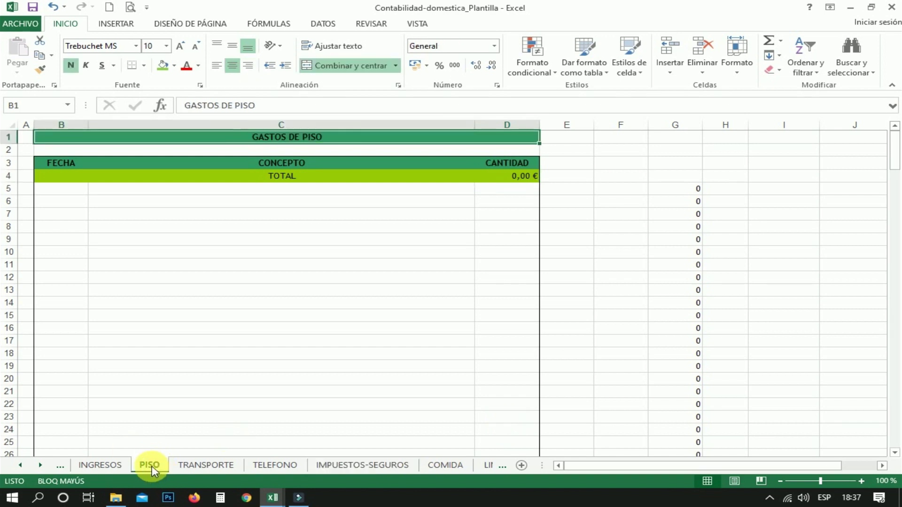
click(108, 465)
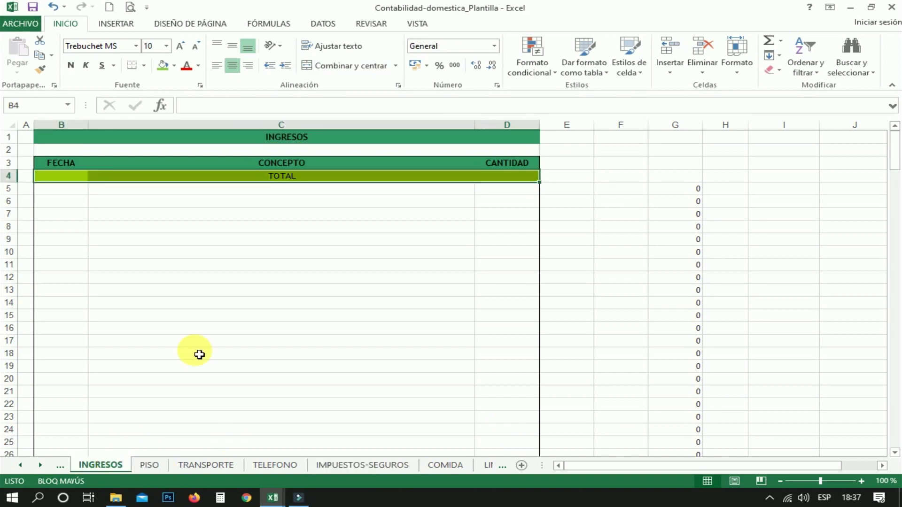
click(515, 182)
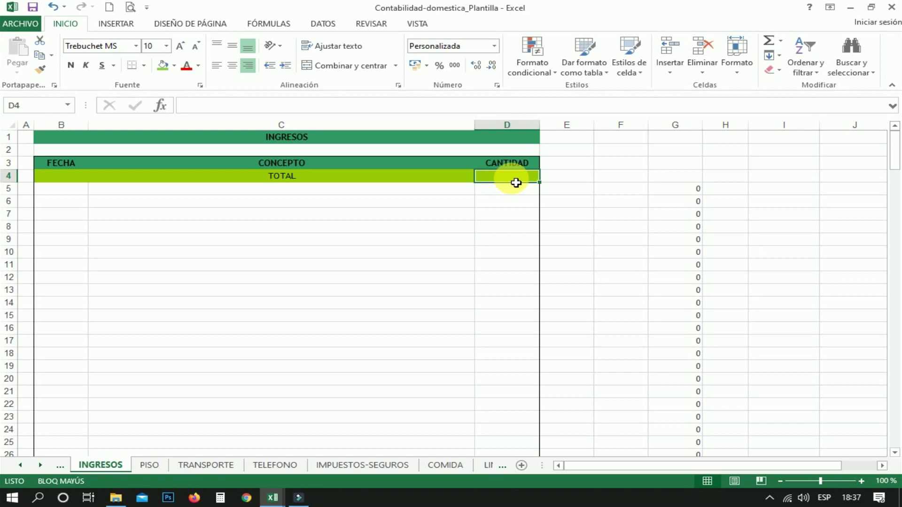
click(772, 42)
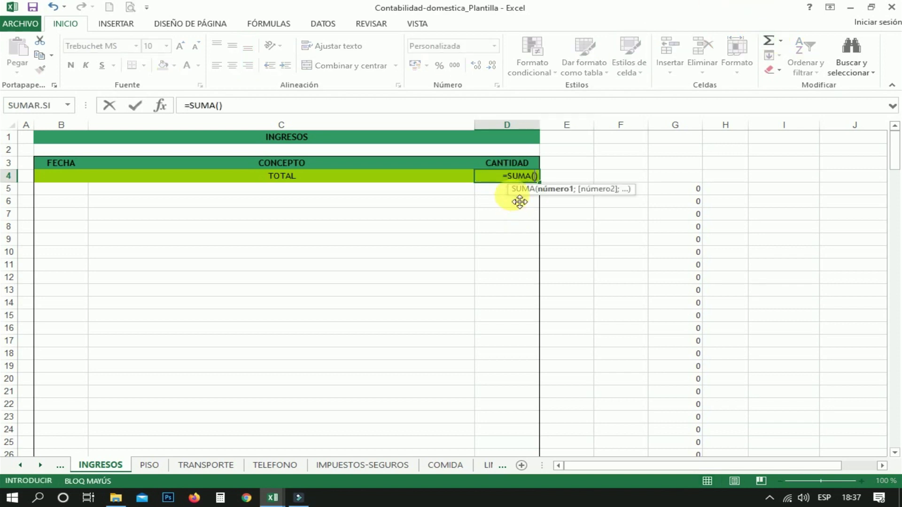
mouse_move(496, 193)
mouse_down()
mouse_move(493, 501)
mouse_move(476, 501)
mouse_up()
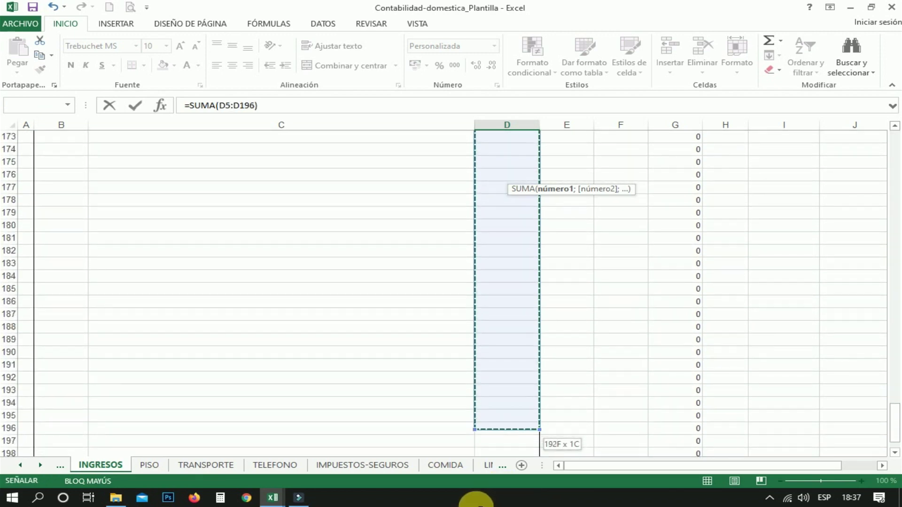
mouse_move(476, 502)
mouse_down()
mouse_move(507, 374)
mouse_move(511, 409)
mouse_up()
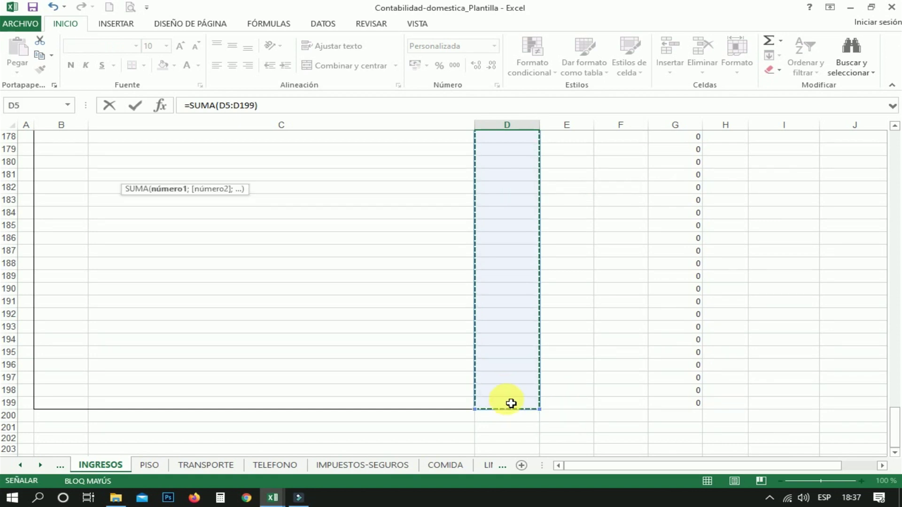
key(Return)
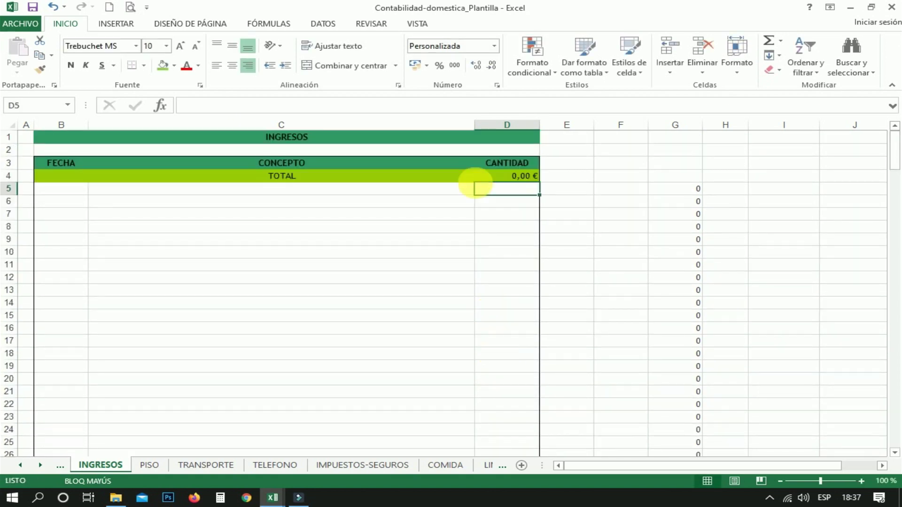
click(522, 177)
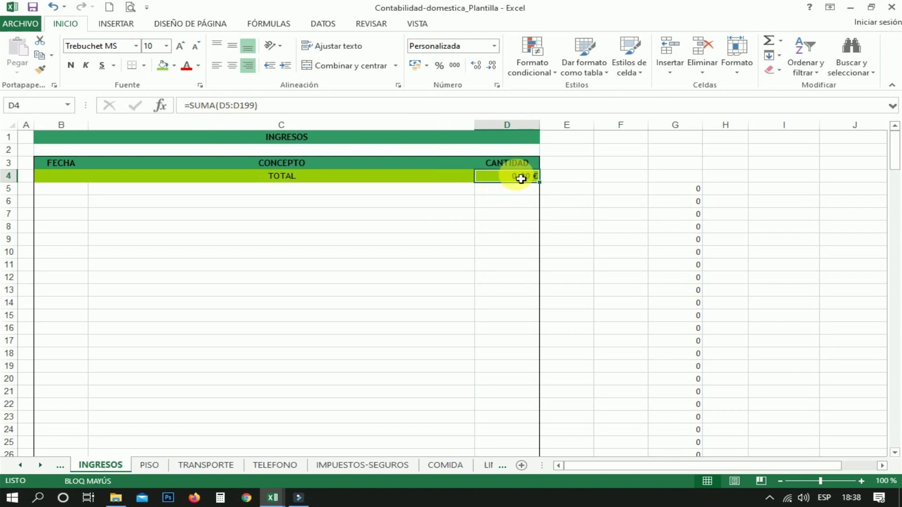
click(154, 466)
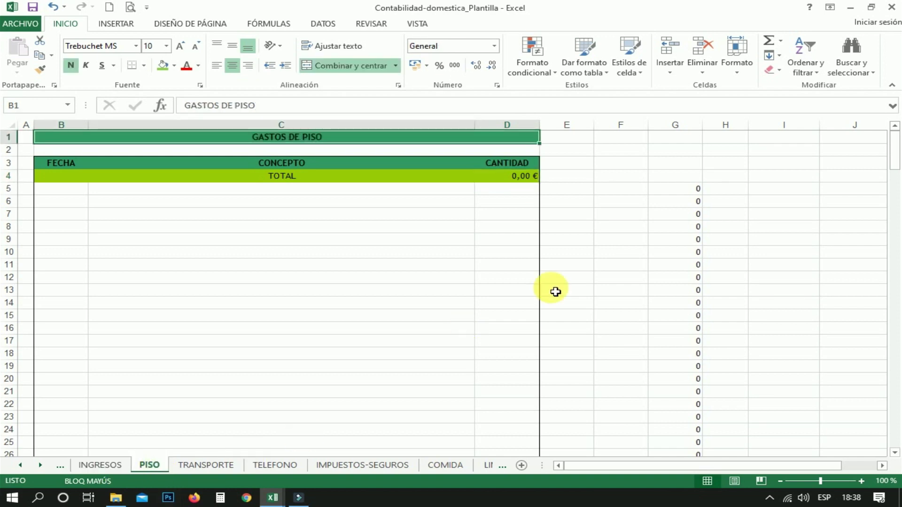
Step: Review the TRANSPORTE, TELEFONO, IMPUESTOS-SEGUROS and COMIDA sheets, then inspect the INGRESOS G5 month formula
click(205, 470)
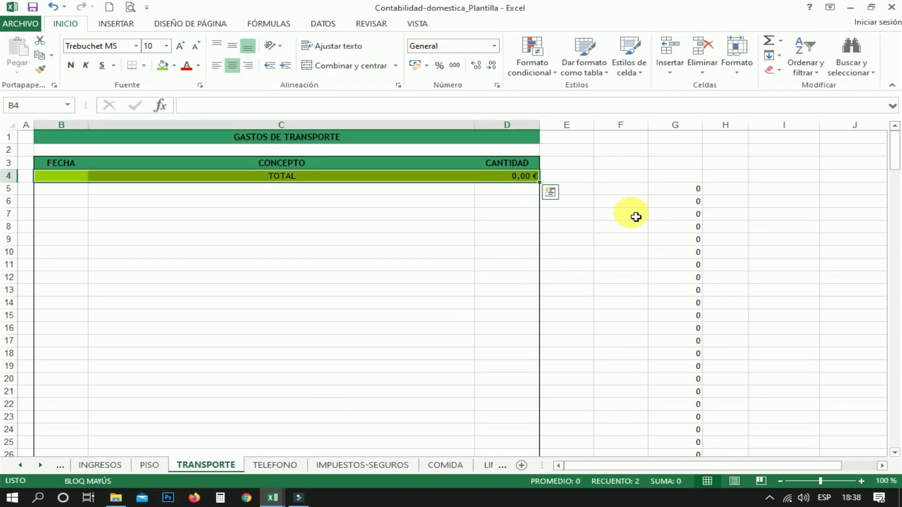
click(273, 466)
click(332, 466)
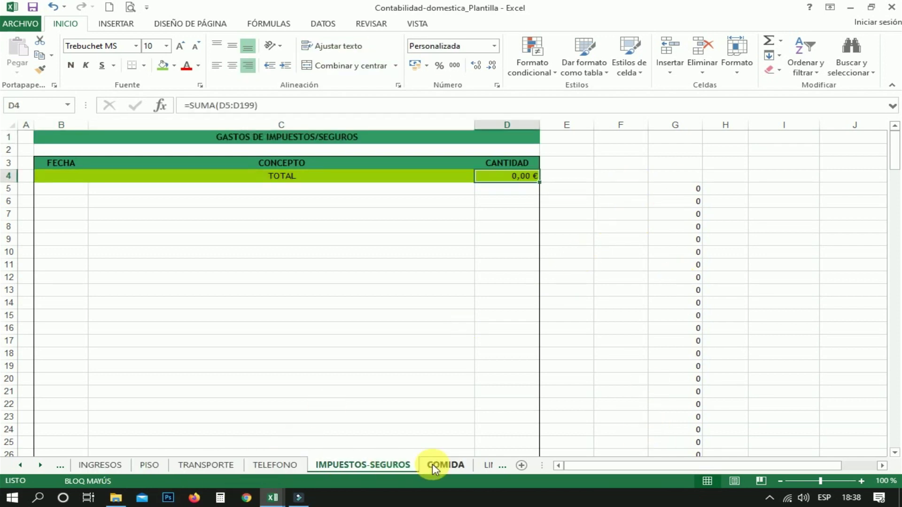
click(470, 465)
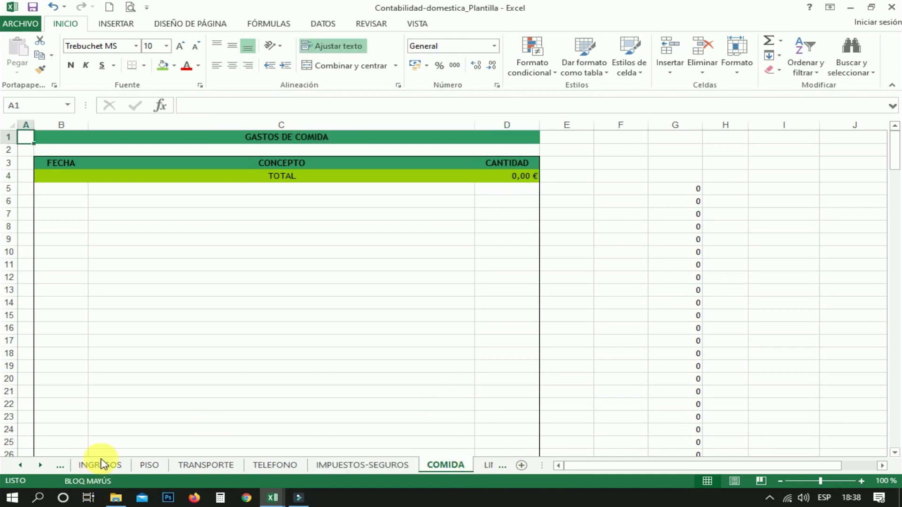
click(100, 465)
click(682, 190)
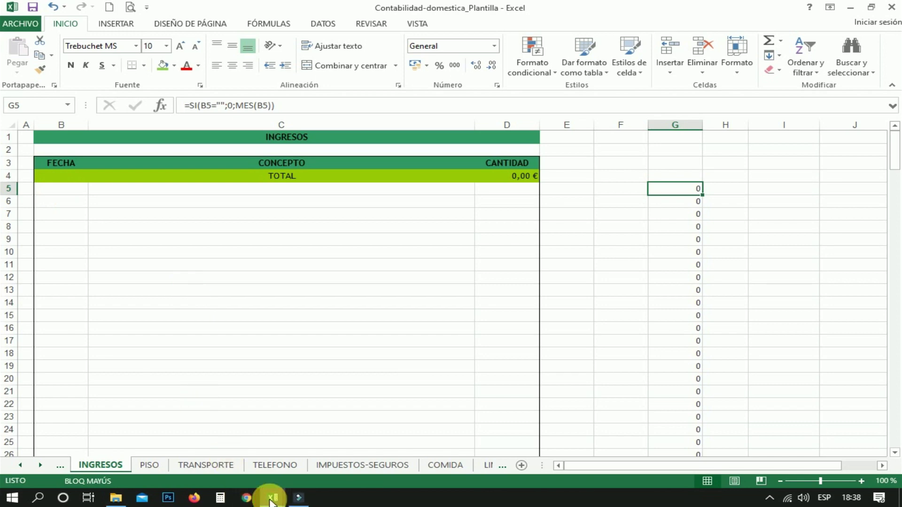
Step: In the Contabilidad-domestica workbook's INGRESOS sheet, AutoSum D5:D28 into TOTAL cell D4, giving 24.600,00 €
click(287, 497)
mouse_move(272, 497)
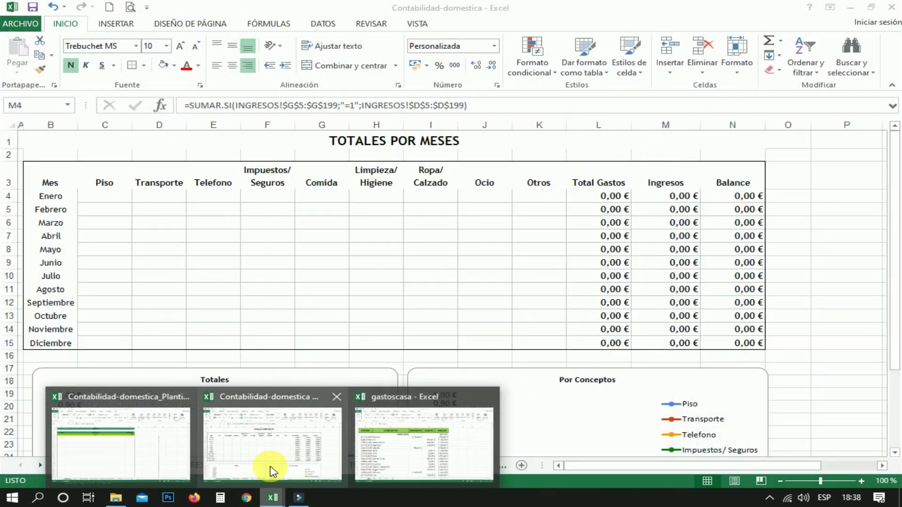
click(272, 468)
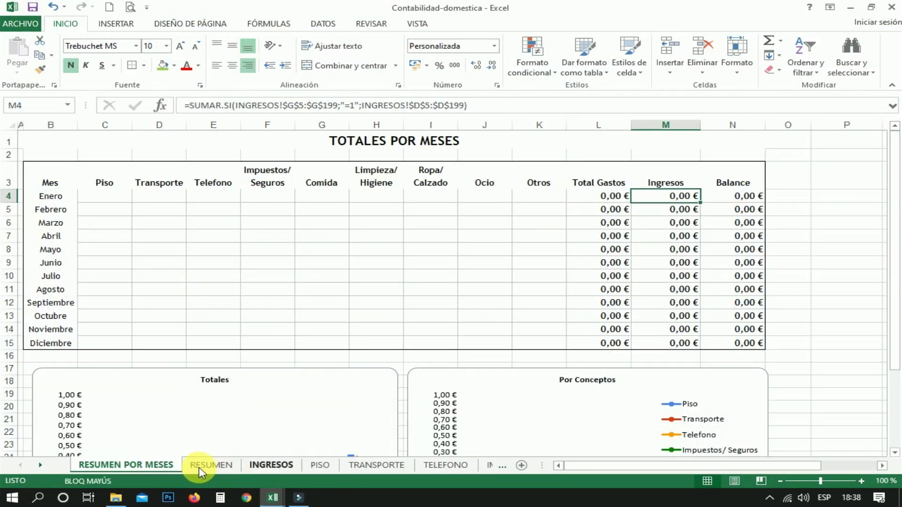
click(262, 466)
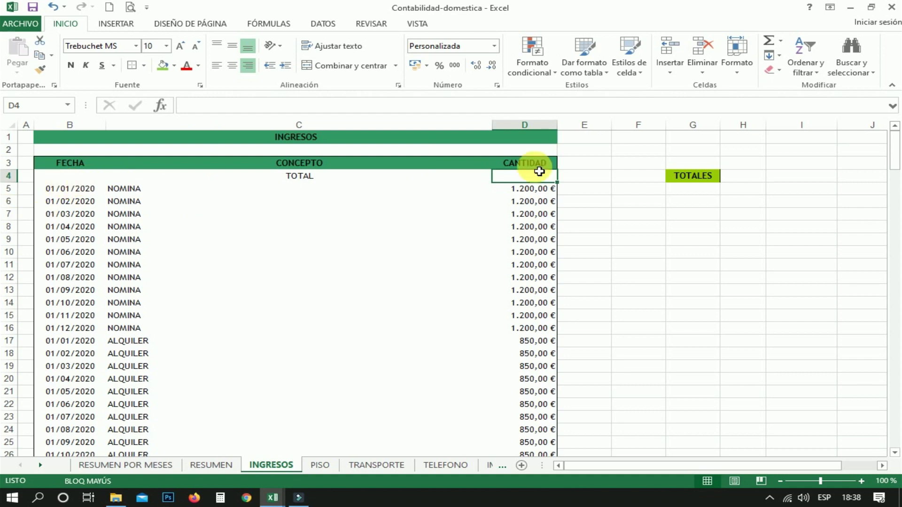
click(769, 41)
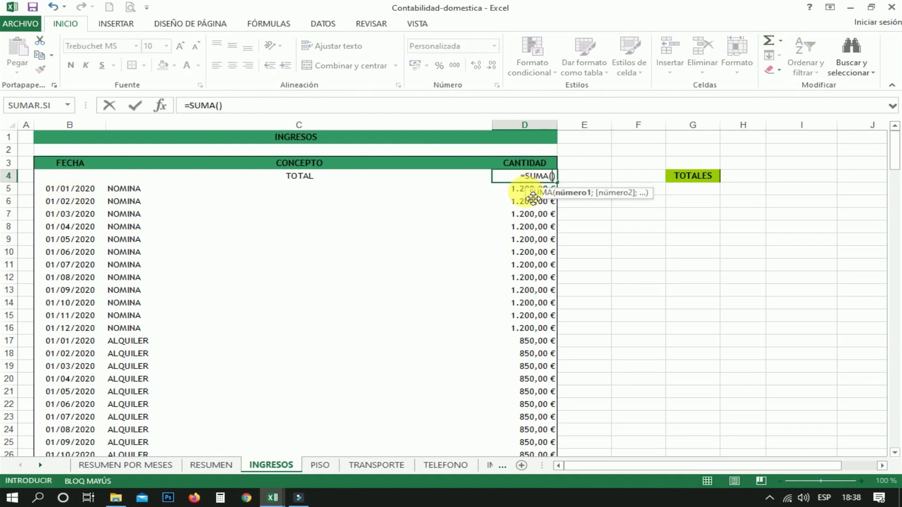
mouse_move(521, 189)
mouse_down()
mouse_move(531, 375)
mouse_move(514, 431)
mouse_up()
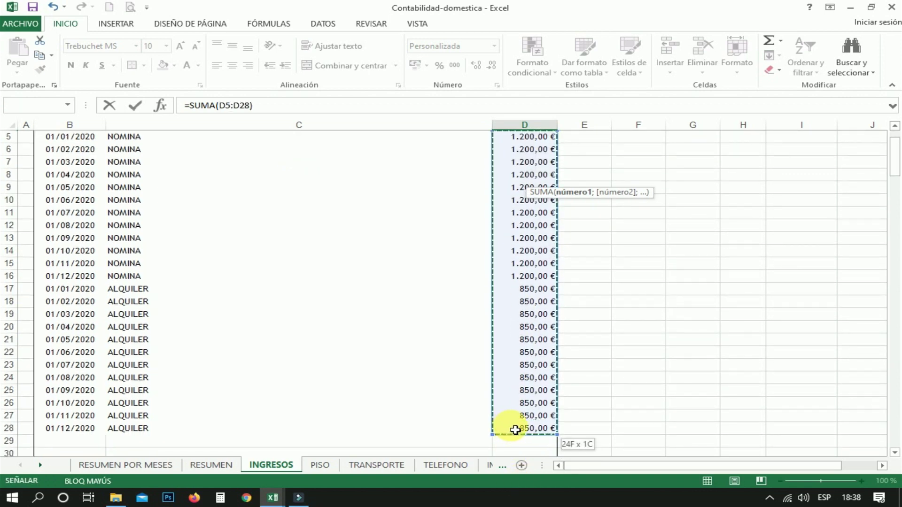
key(Return)
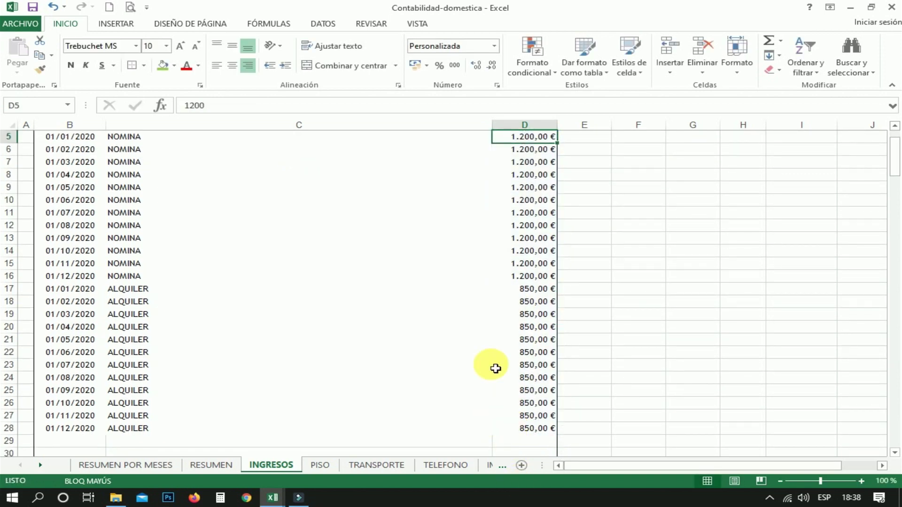
scroll(492, 368, up, 2)
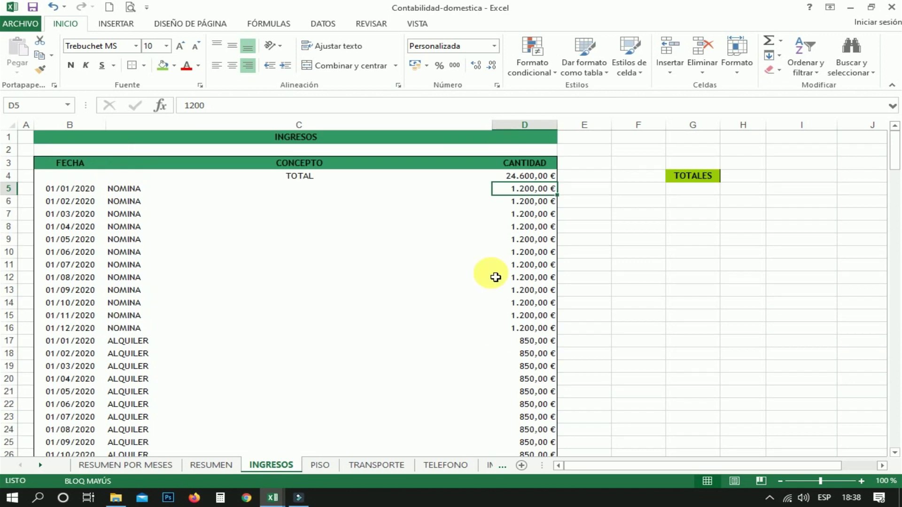
click(535, 182)
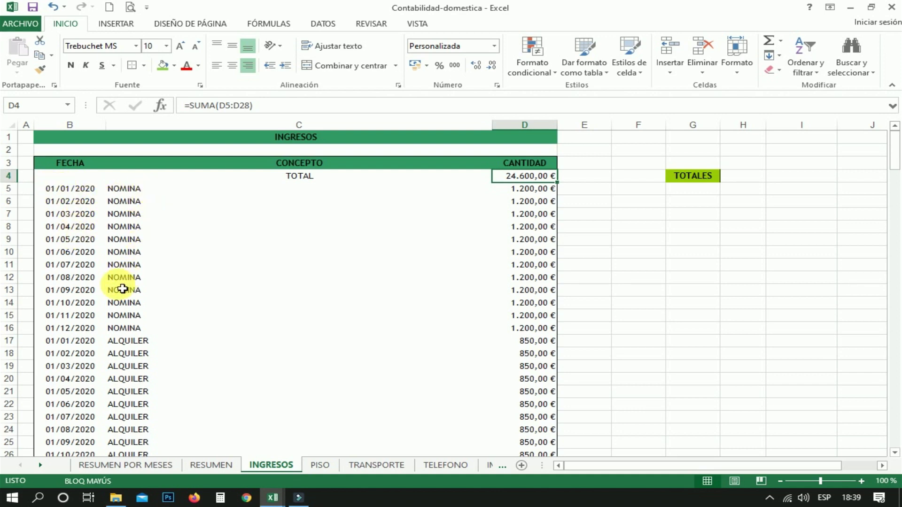
scroll(113, 292, down, 1)
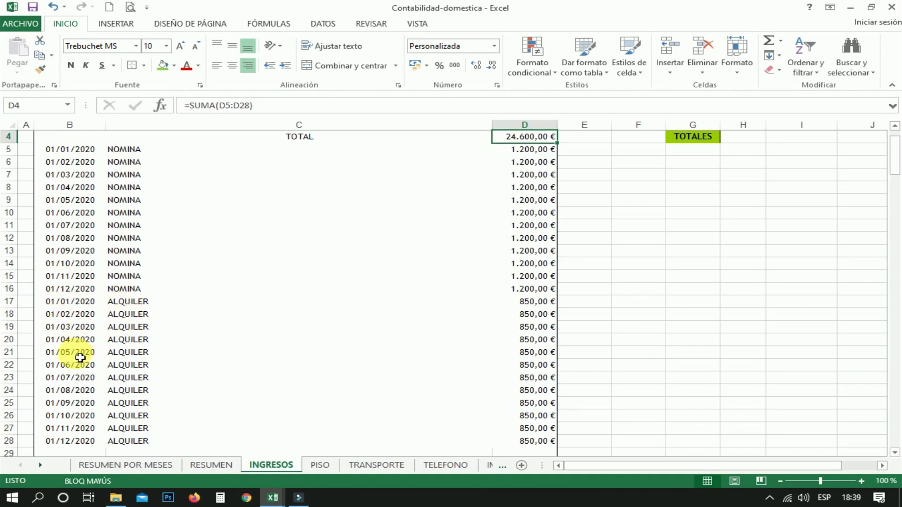
scroll(210, 332, up, 1)
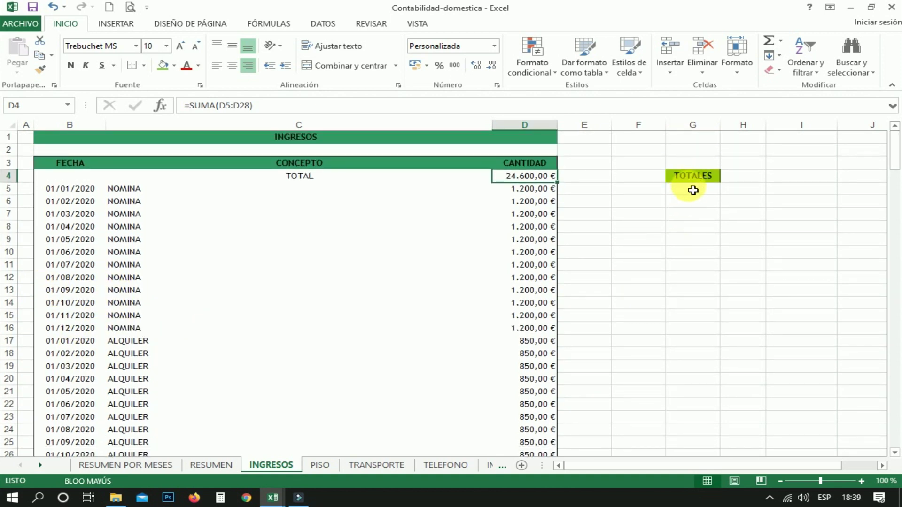
click(693, 192)
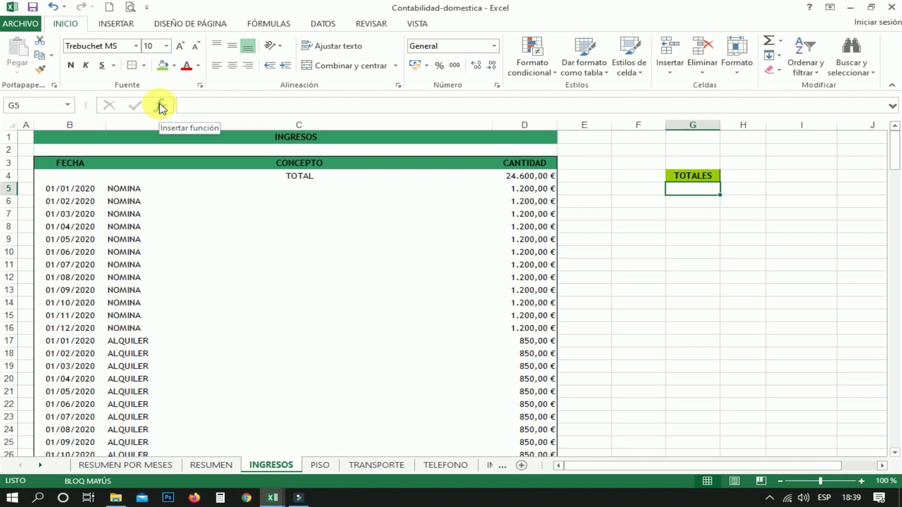
Step: Build =SI(B5="";0;MES(B5)) in G5 through the SI function arguments, returning month 1
click(160, 105)
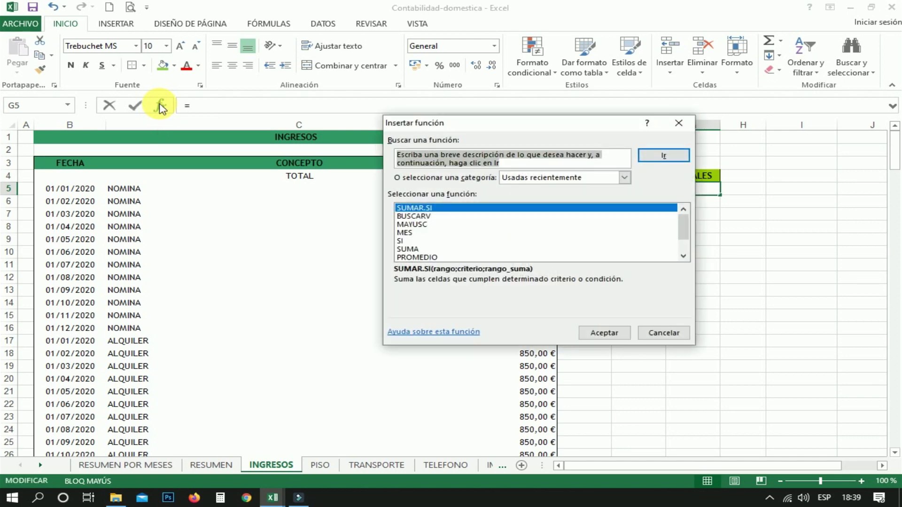
click(412, 240)
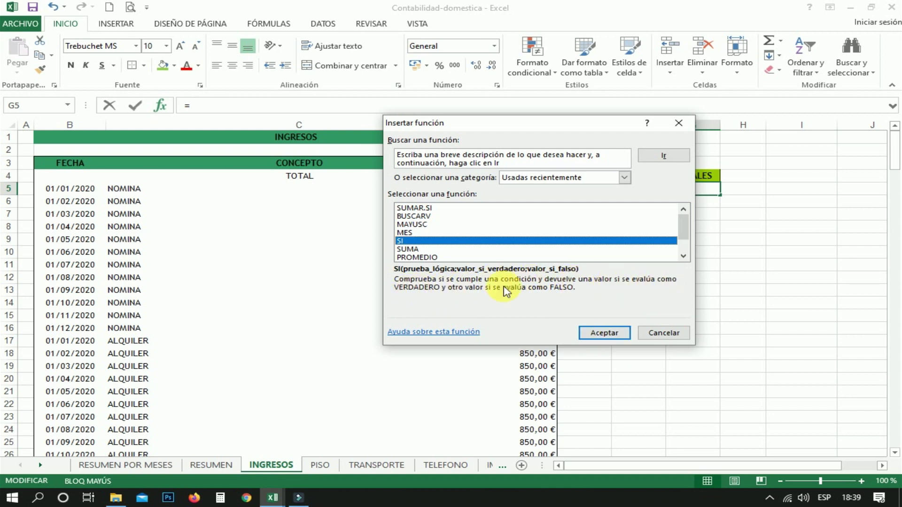
click(617, 336)
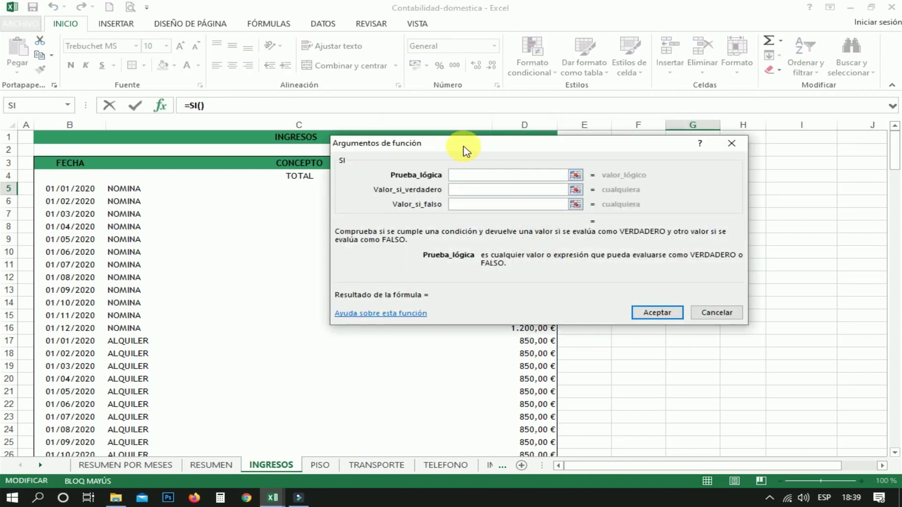
click(75, 190)
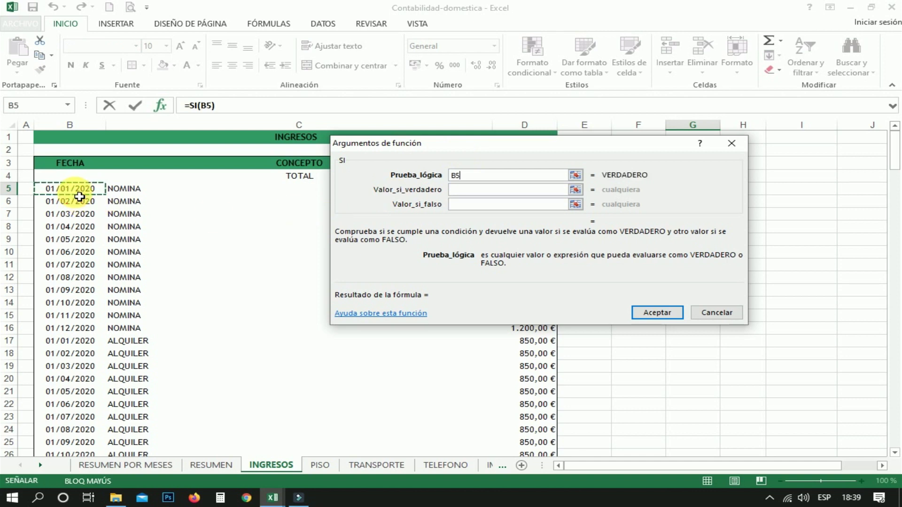
text(=)
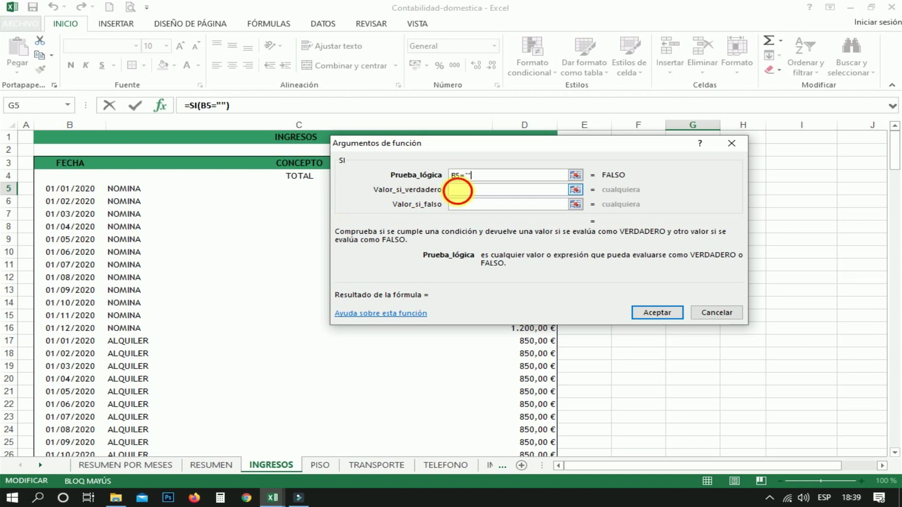
click(464, 193)
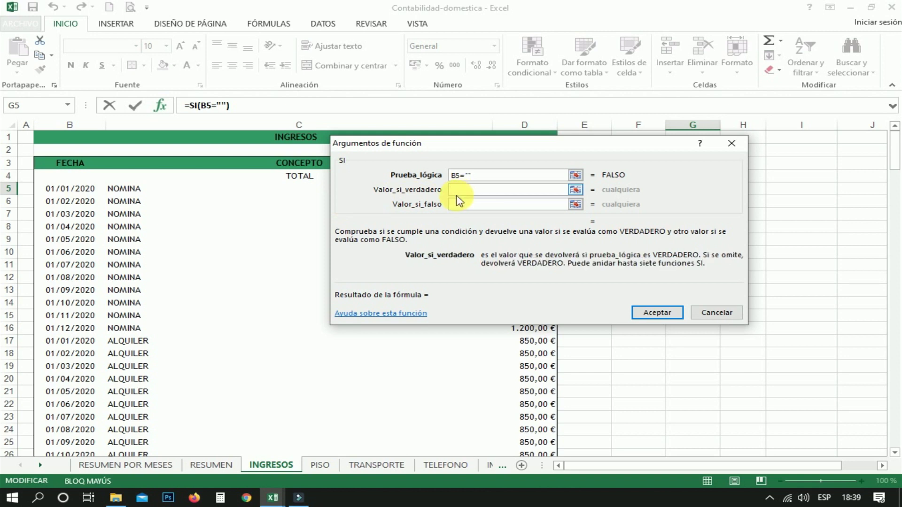
text(0)
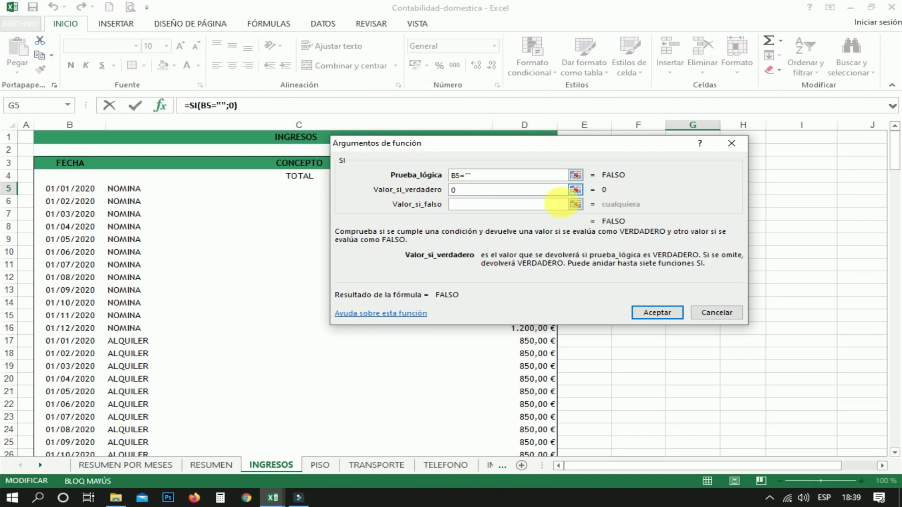
click(508, 204)
text(MES)
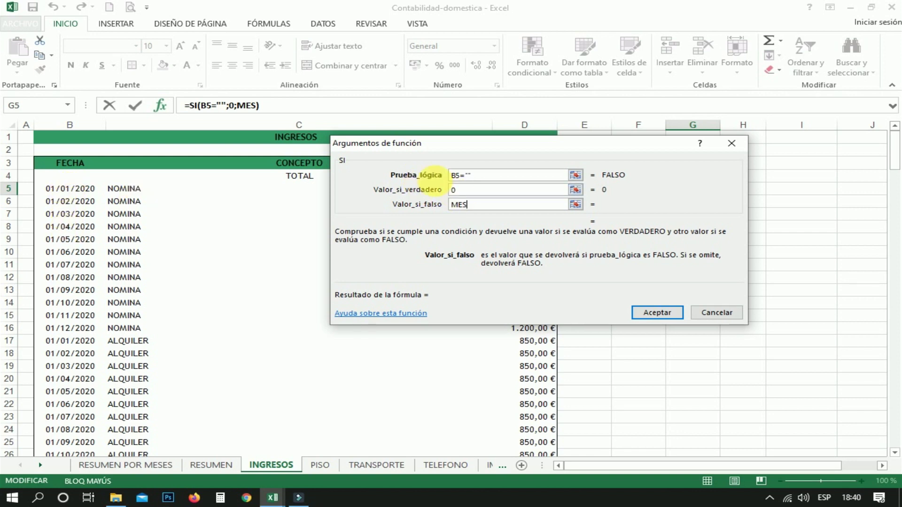
text(()
click(61, 189)
text())
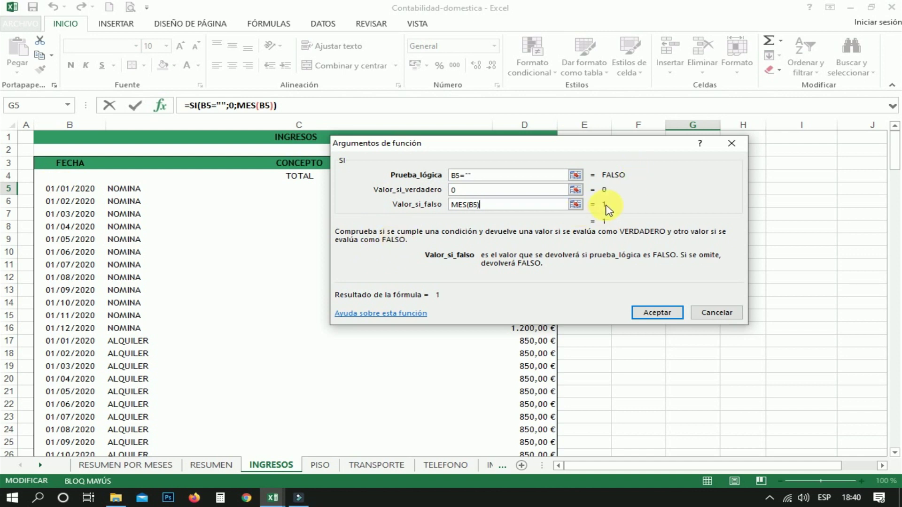
click(657, 313)
Step: Fill the G5 month formula down column G to G28
drag(727, 200, 725, 454)
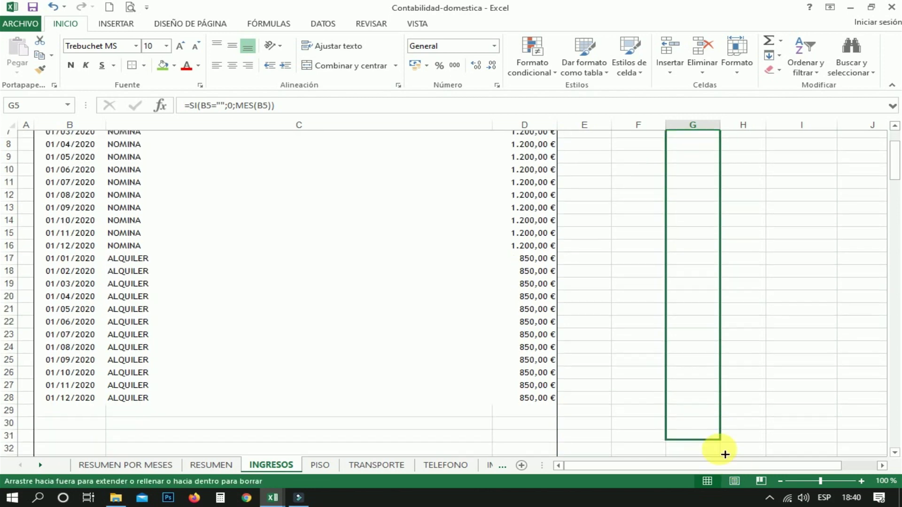
drag(724, 454, 704, 396)
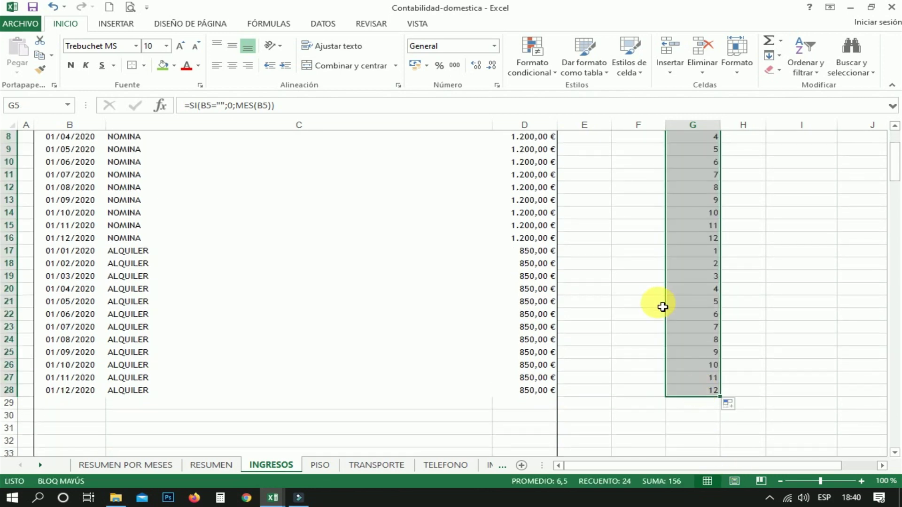
scroll(664, 303, up, 2)
scroll(676, 263, up, 1)
Step: Check the copied month formulas in cells G5 through G10
click(706, 192)
click(704, 197)
click(700, 216)
click(703, 230)
click(702, 240)
click(699, 251)
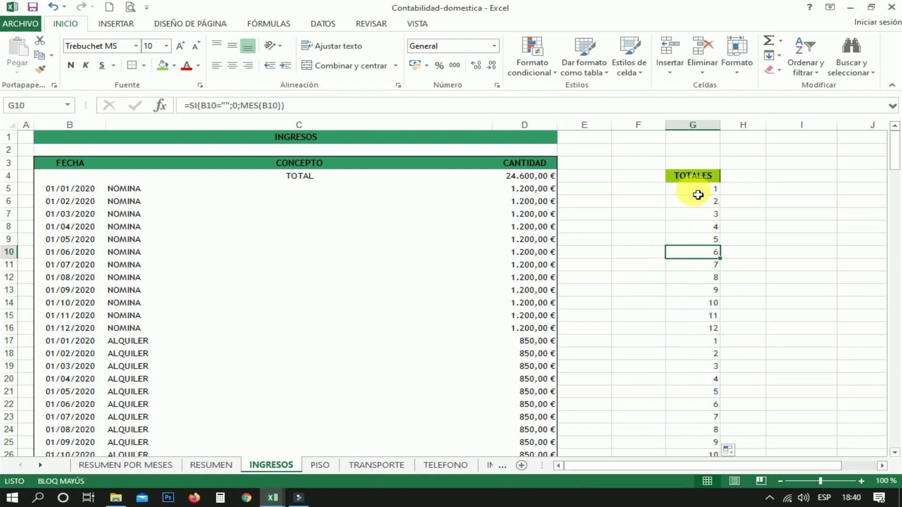
click(698, 192)
click(696, 202)
click(695, 214)
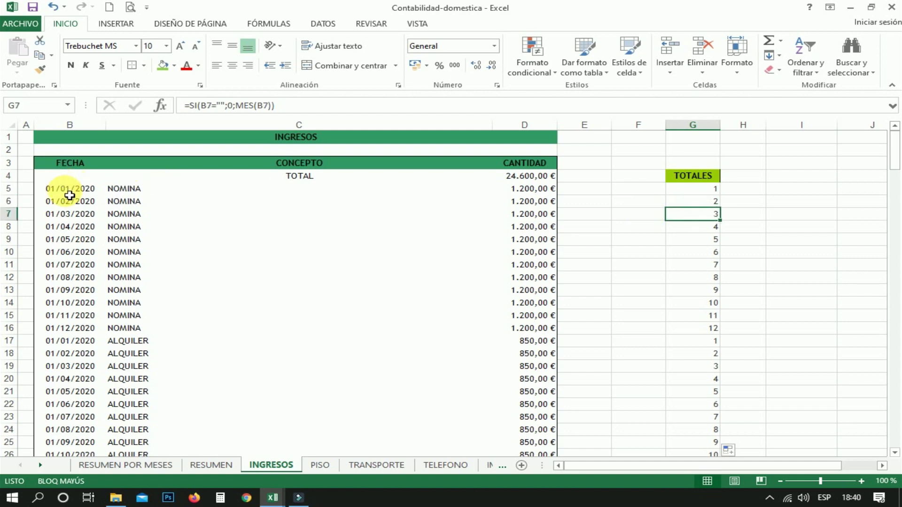
scroll(708, 307, down, 1)
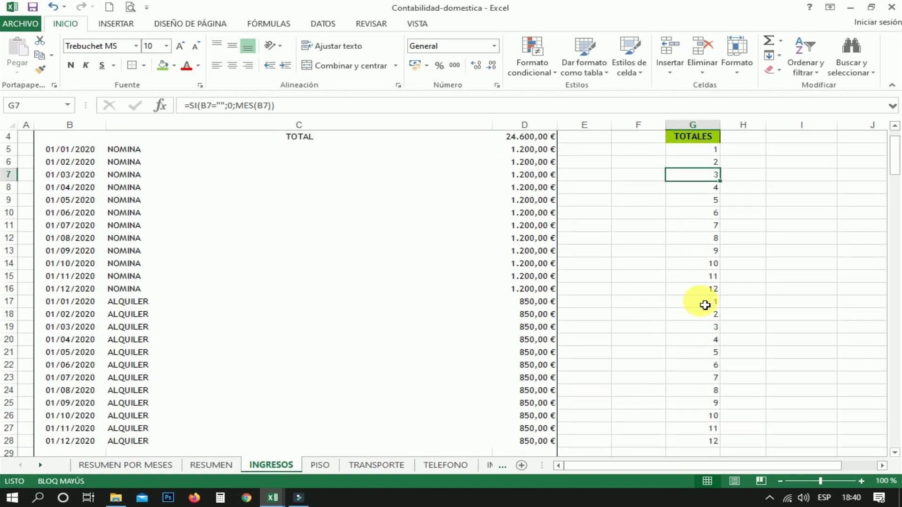
scroll(705, 319, down, 1)
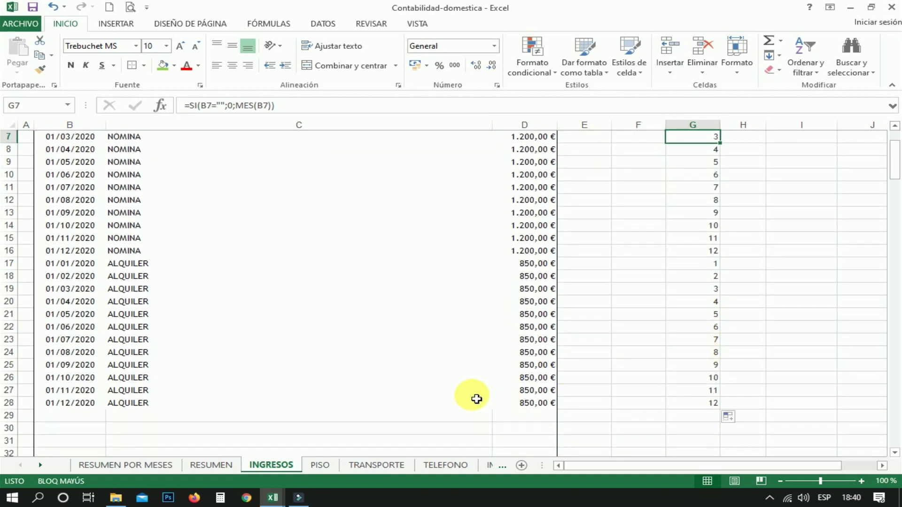
click(319, 465)
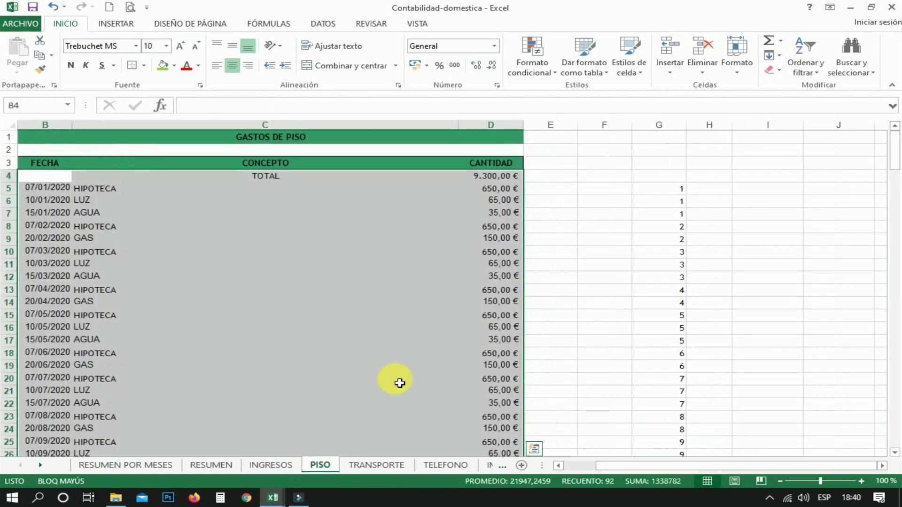
Step: Scroll through the PISO and TRANSPORTE sheets to check their column G month values
scroll(230, 216, down, 1)
scroll(171, 201, up, 1)
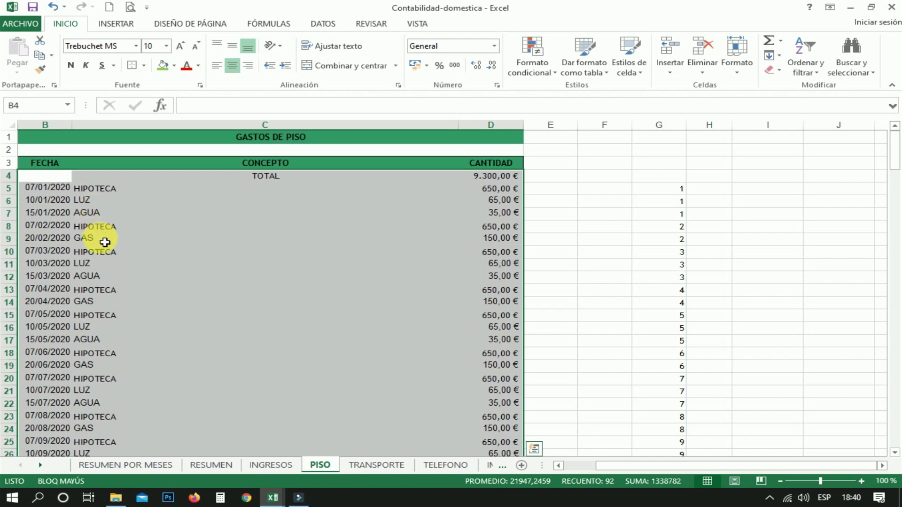
scroll(671, 234, down, 2)
scroll(671, 258, down, 1)
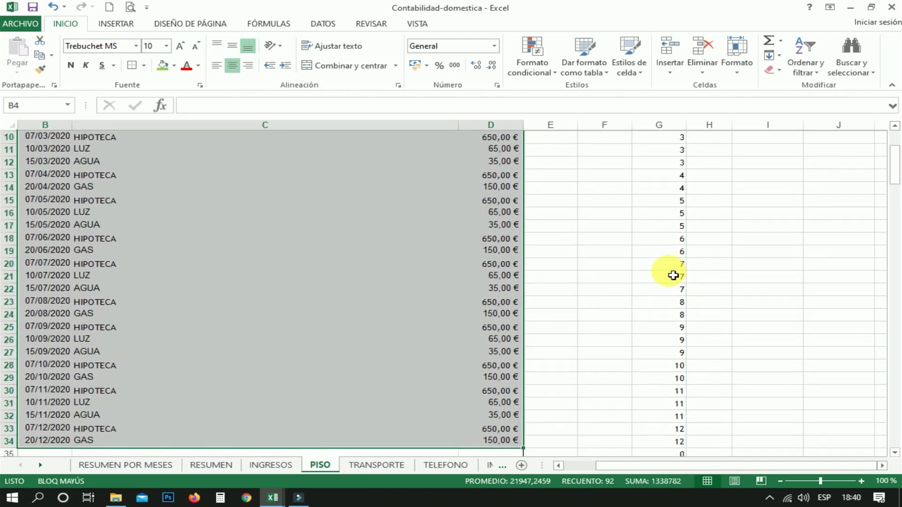
scroll(673, 281, down, 2)
click(390, 467)
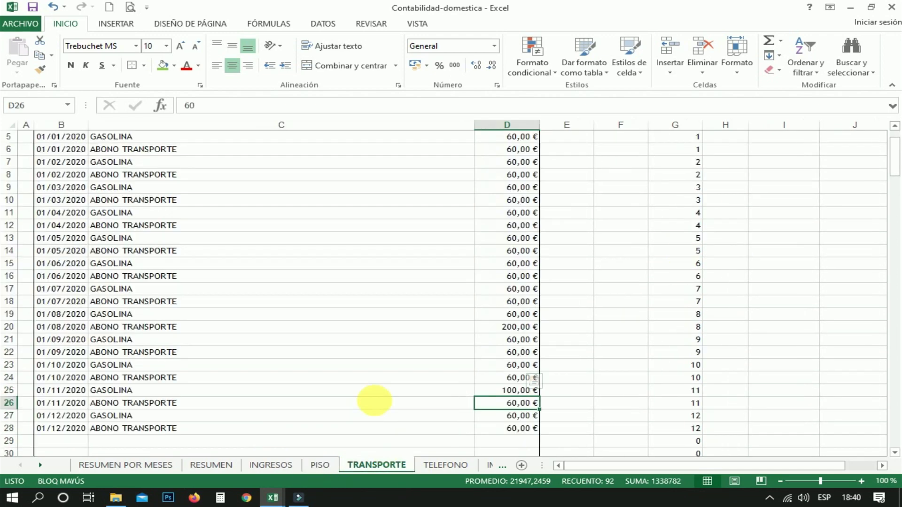
scroll(224, 296, up, 2)
scroll(125, 281, down, 2)
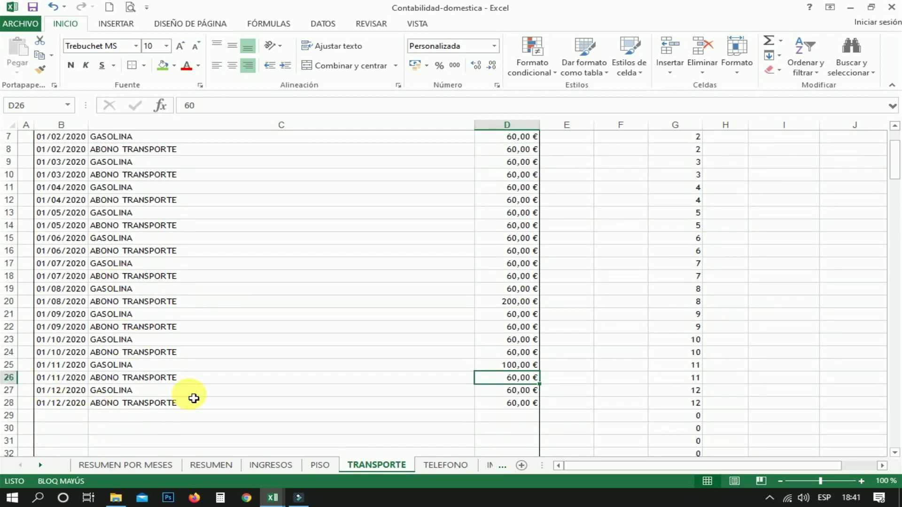
scroll(385, 357, up, 2)
scroll(690, 198, down, 1)
scroll(690, 198, up, 1)
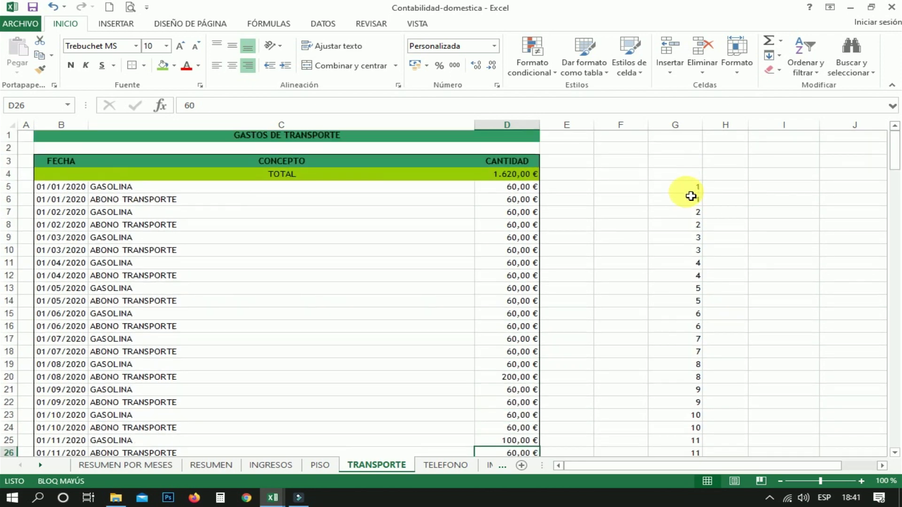
scroll(661, 401, down, 2)
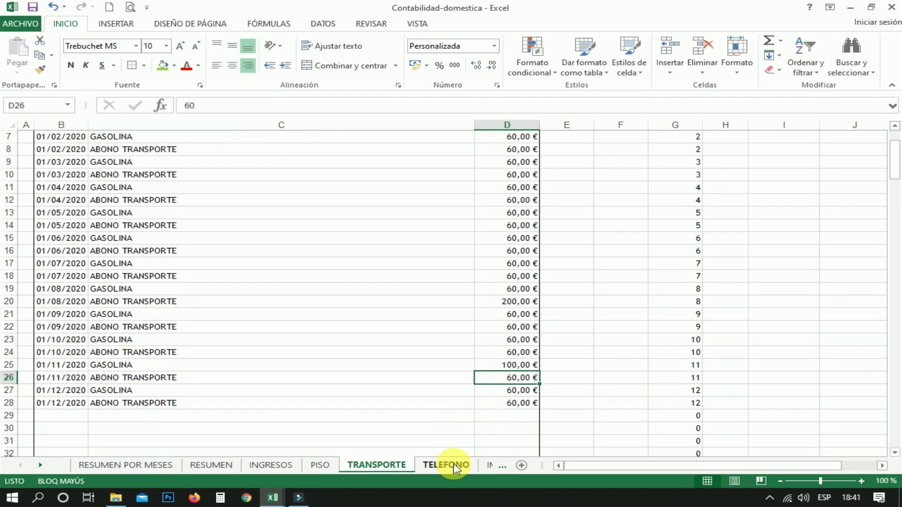
Step: Look through the TELEFONO, IMPUESTOS-SEGUROS, COMIDA, LIMPIEZA-HIGIENE, ROPA-CALZADO, OCIO and OTROS sheets
click(445, 465)
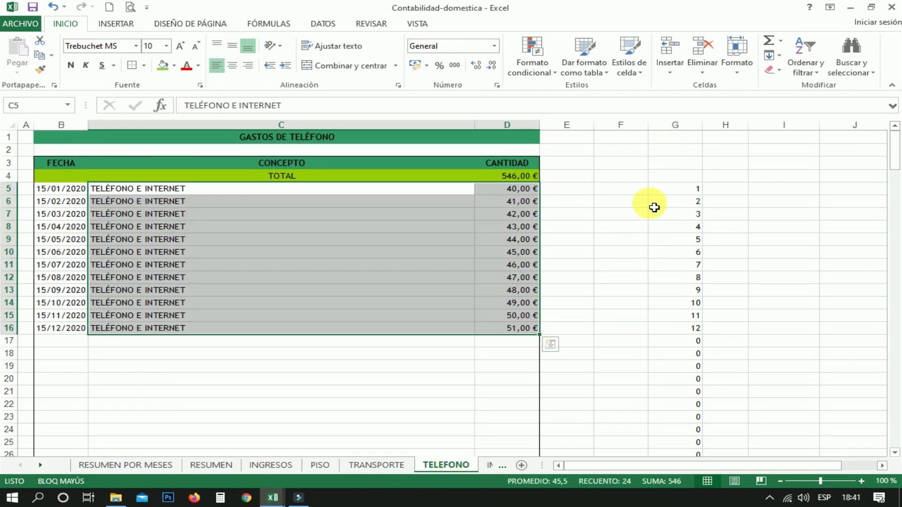
click(488, 464)
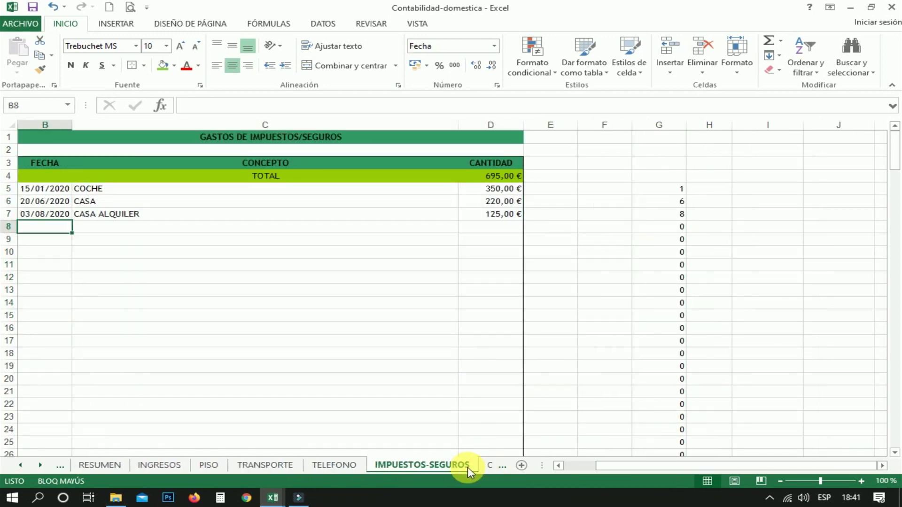
click(495, 465)
click(486, 464)
click(486, 466)
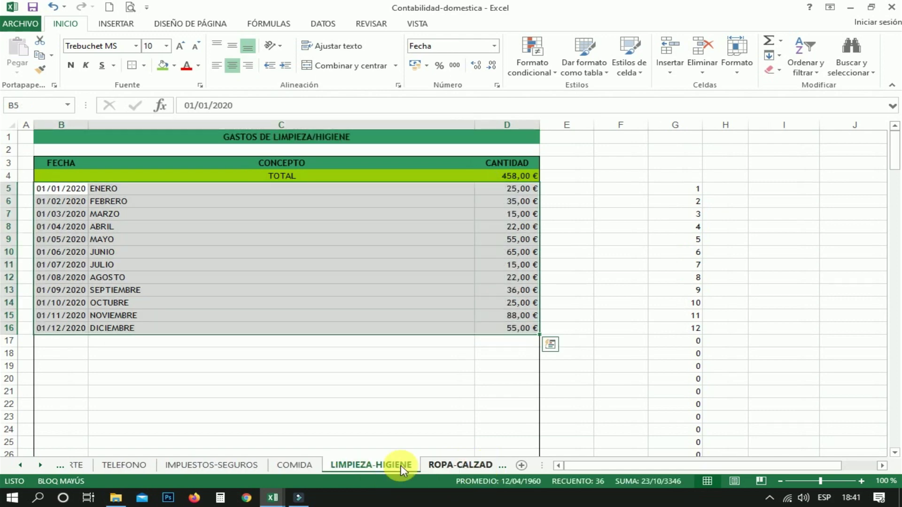
click(452, 465)
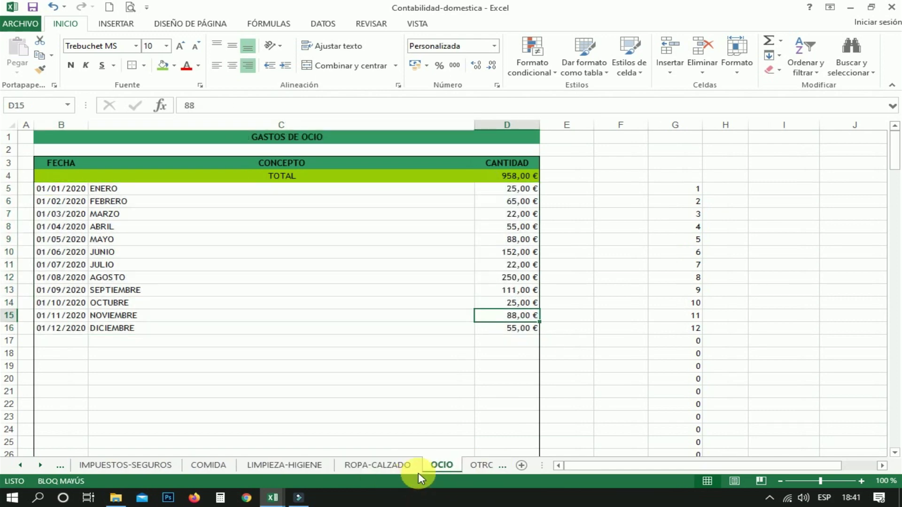
click(471, 468)
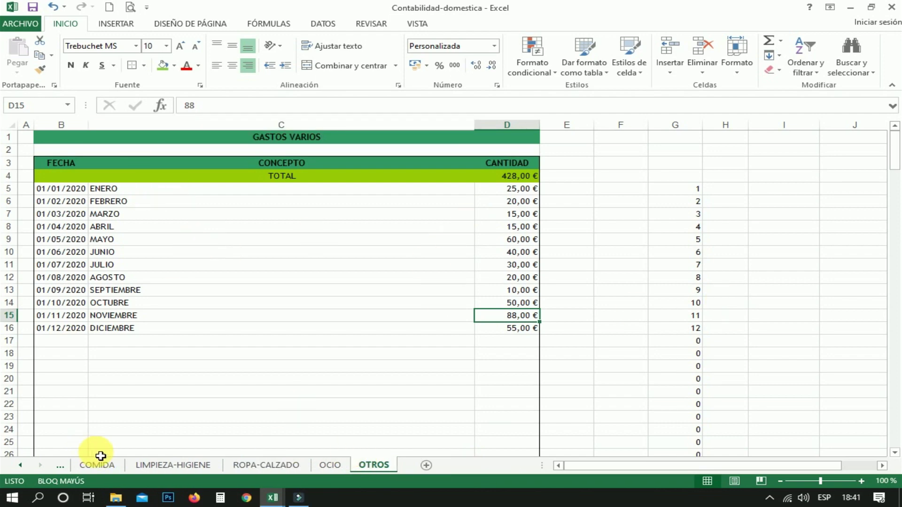
Step: Go back through the sheet tabs to RESUMEN POR MESES
click(59, 466)
click(57, 468)
click(59, 467)
click(58, 467)
click(59, 468)
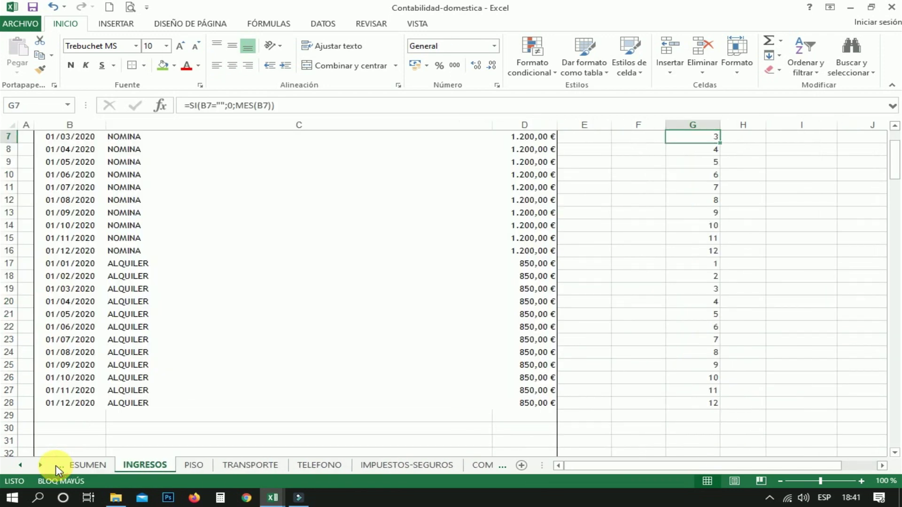
click(55, 468)
click(55, 467)
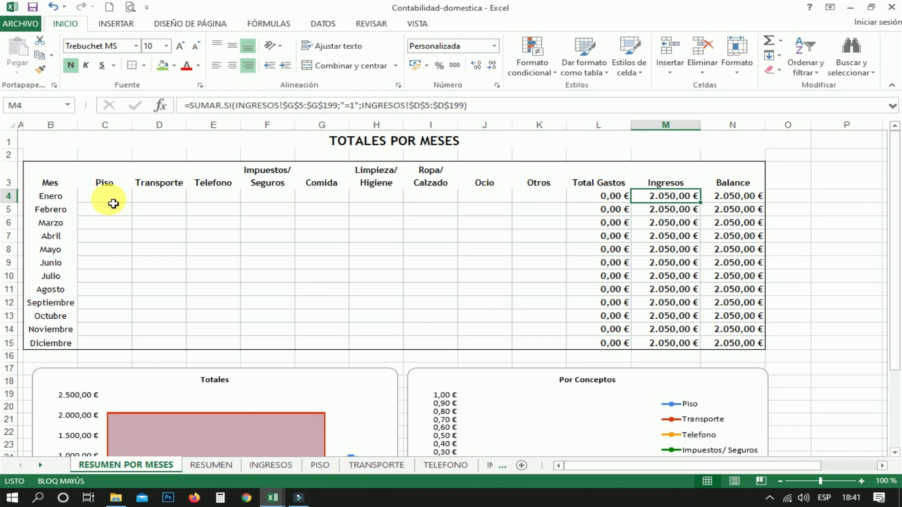
click(113, 202)
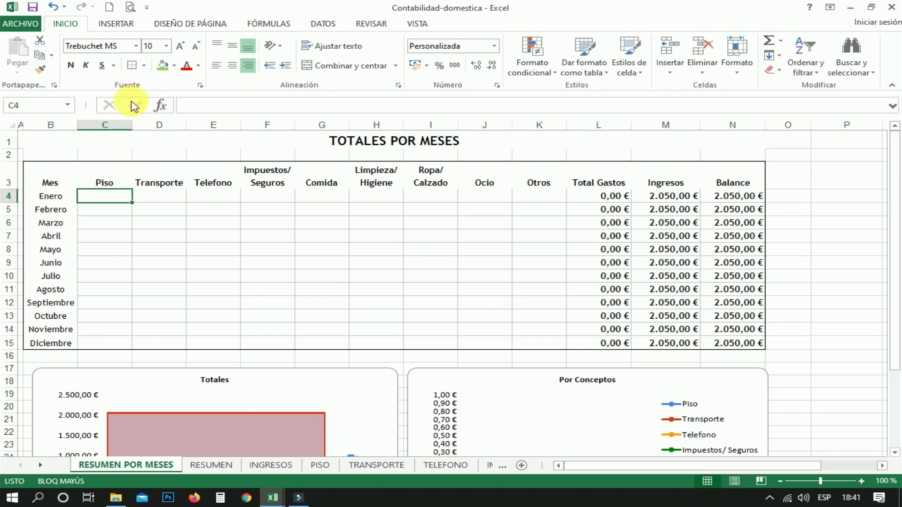
Step: Insert a SUMAR.SI function in C4 for January's Piso, with its range argument on the PISO sheet
click(160, 105)
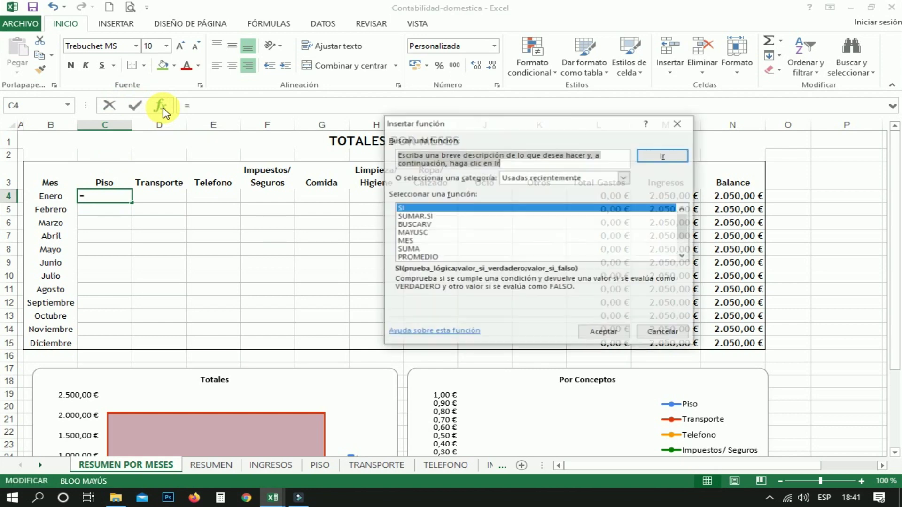
click(410, 216)
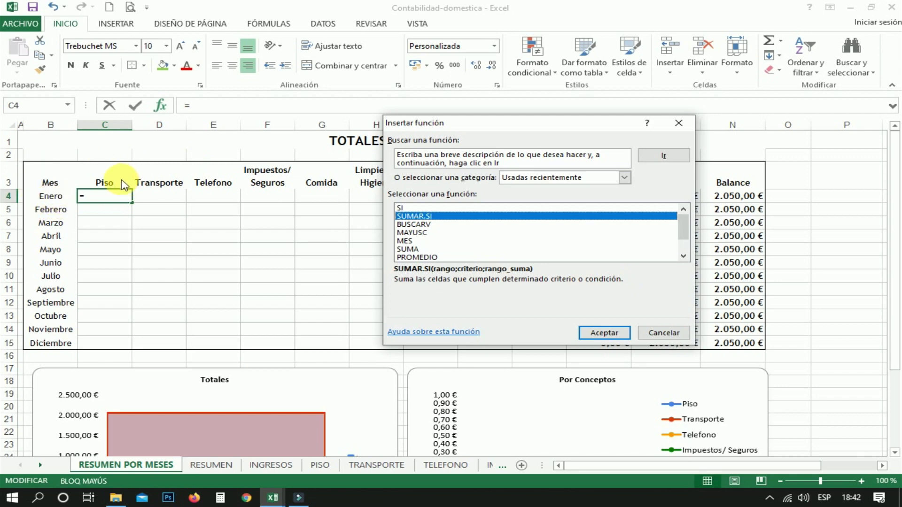
click(598, 333)
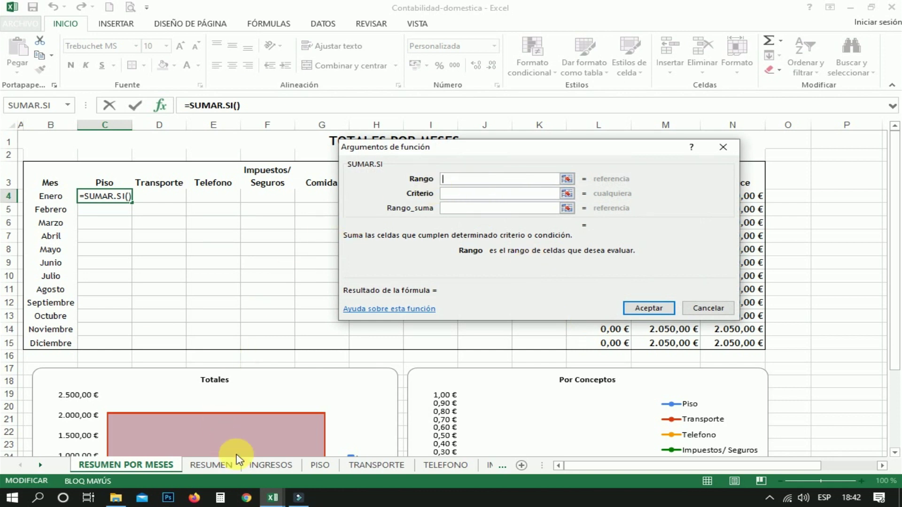
click(321, 464)
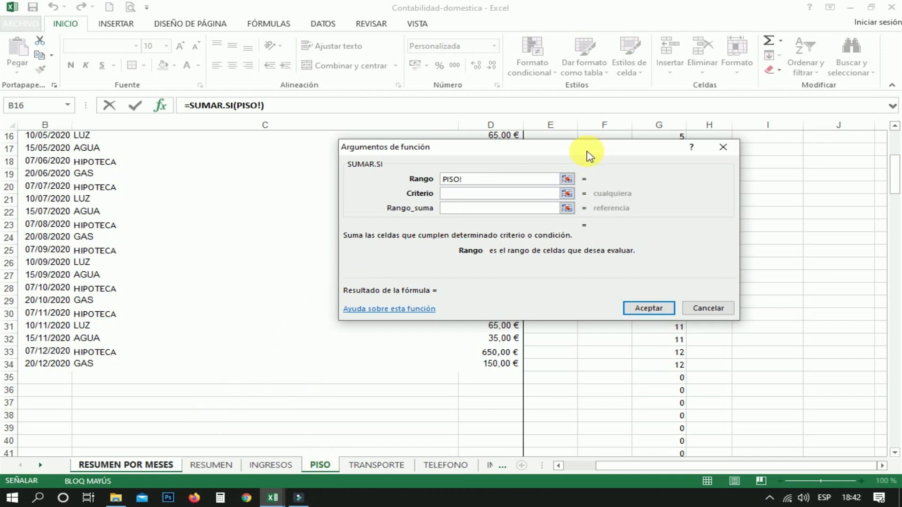
Step: Set the SUMAR.SI range to the absolute month column PISO!$G$5:$G$34
drag(613, 158, 453, 151)
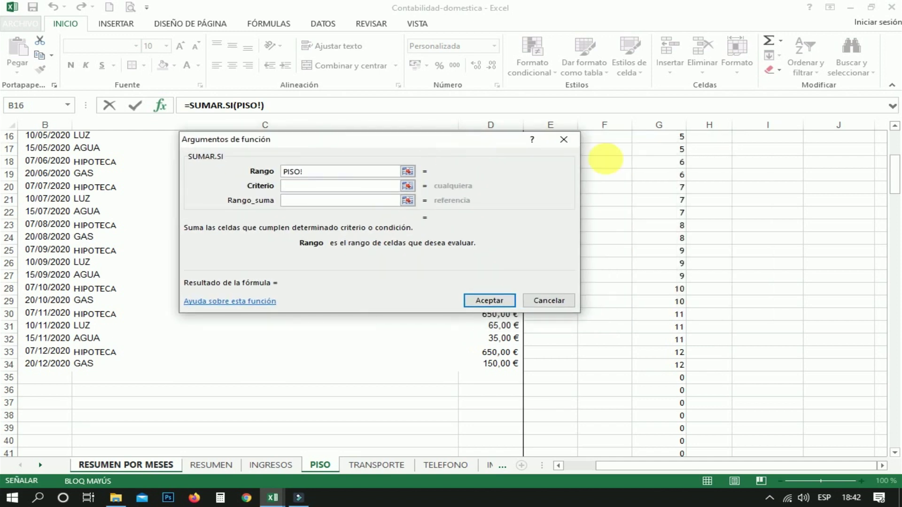
scroll(618, 161, up, 3)
scroll(619, 161, up, 2)
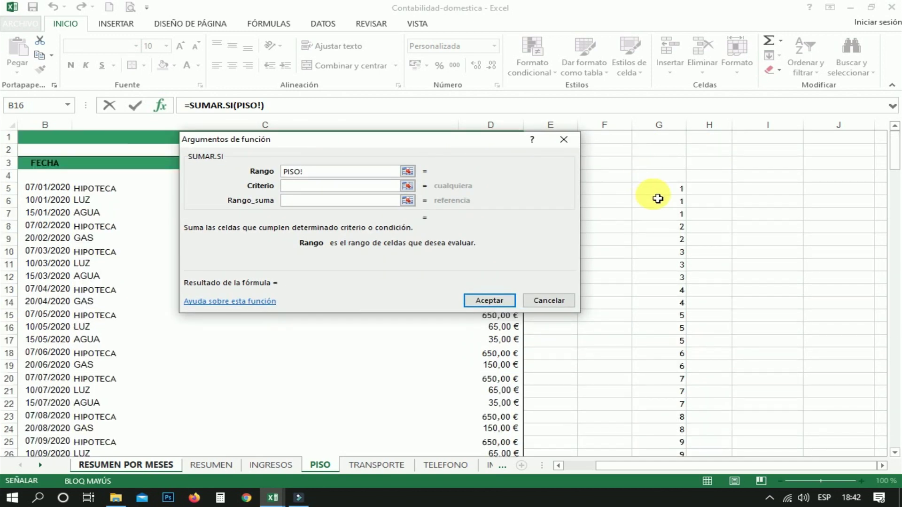
mouse_move(658, 192)
mouse_down()
mouse_move(652, 293)
mouse_move(649, 230)
mouse_up()
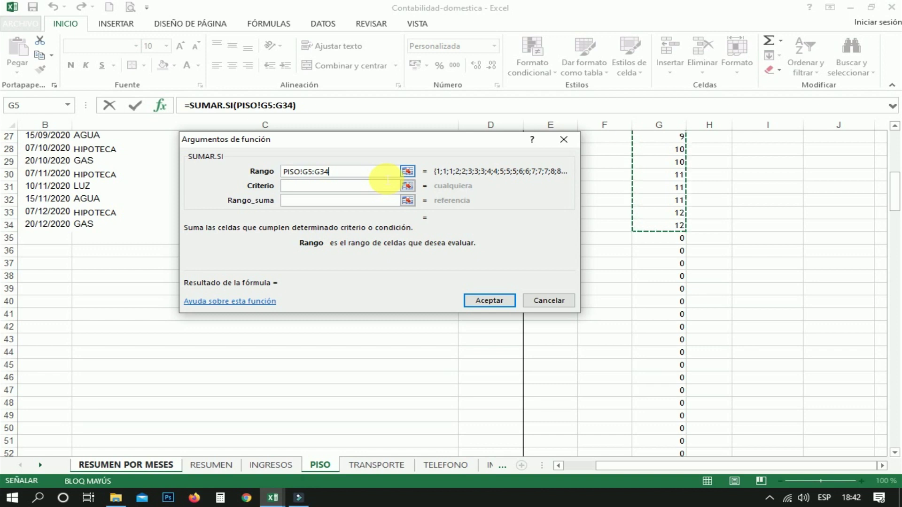
key(F4)
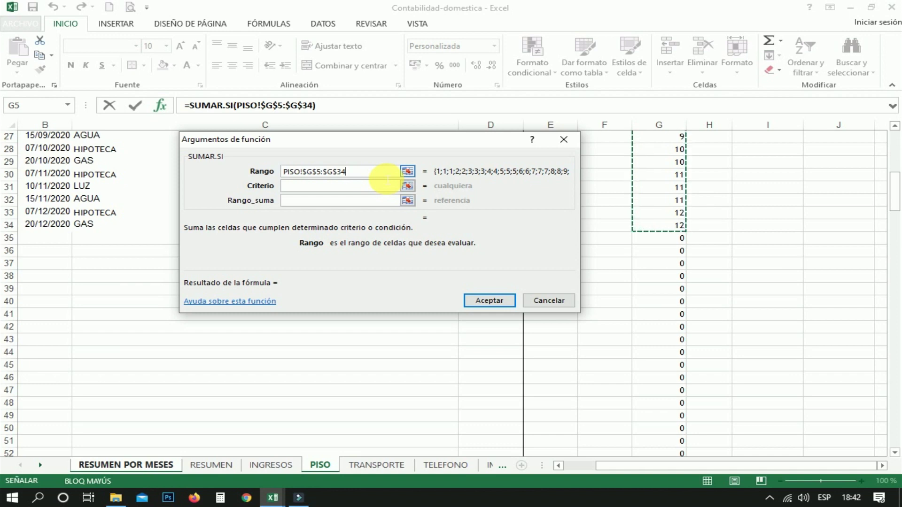
Step: Enter the criterion "=1" and start the sum range on the PISO sheet
click(357, 188)
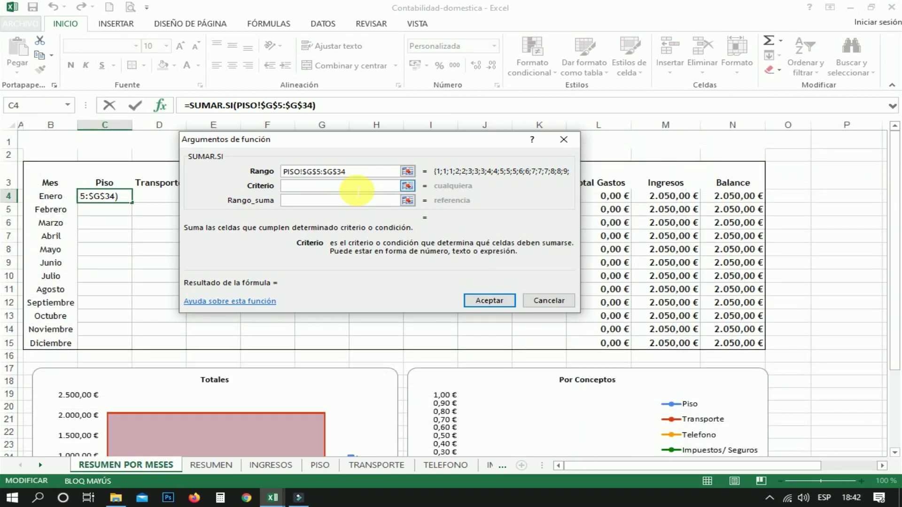
text(")
text(=)
text(1)
text(!)
key(BackSpace)
text(")
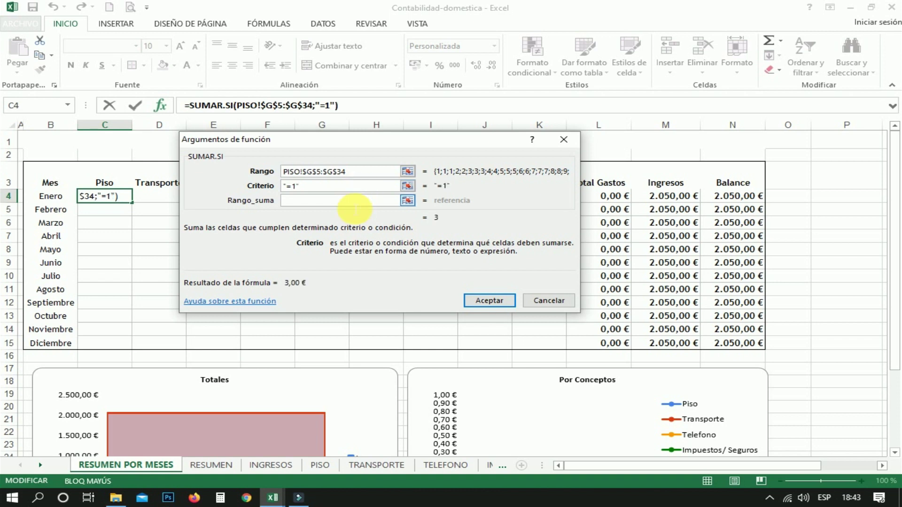
click(356, 205)
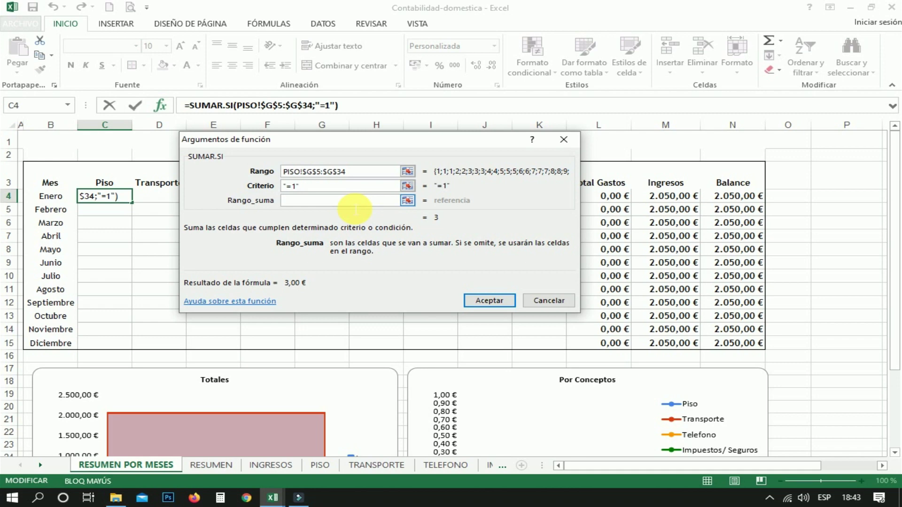
click(314, 466)
Step: Set the sum range to PISO!$D$5:$D$34 and accept, giving January's Piso 750,00 €
drag(372, 149, 235, 249)
scroll(532, 189, up, 3)
scroll(513, 201, up, 2)
scroll(514, 201, up, 1)
scroll(514, 201, up, 3)
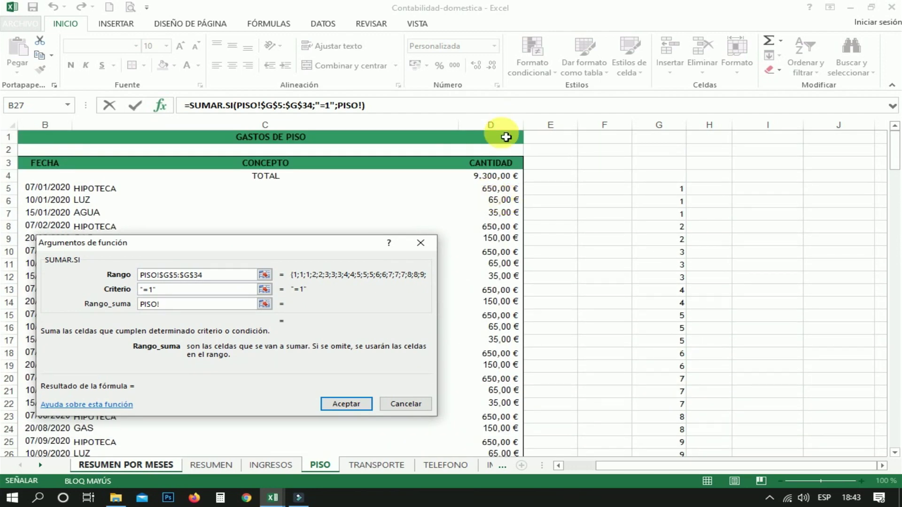
click(502, 193)
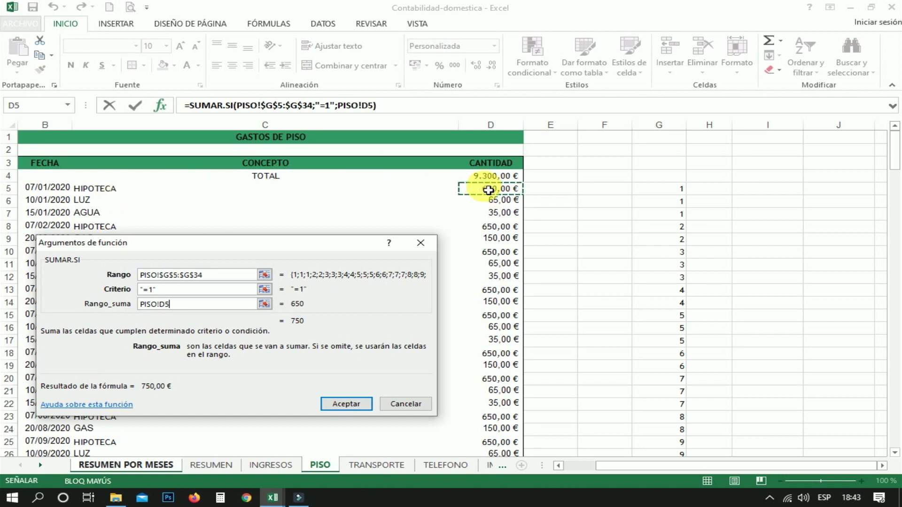
click(490, 180)
click(496, 190)
mouse_move(496, 198)
mouse_down()
mouse_move(514, 421)
mouse_move(491, 455)
mouse_move(504, 459)
mouse_up()
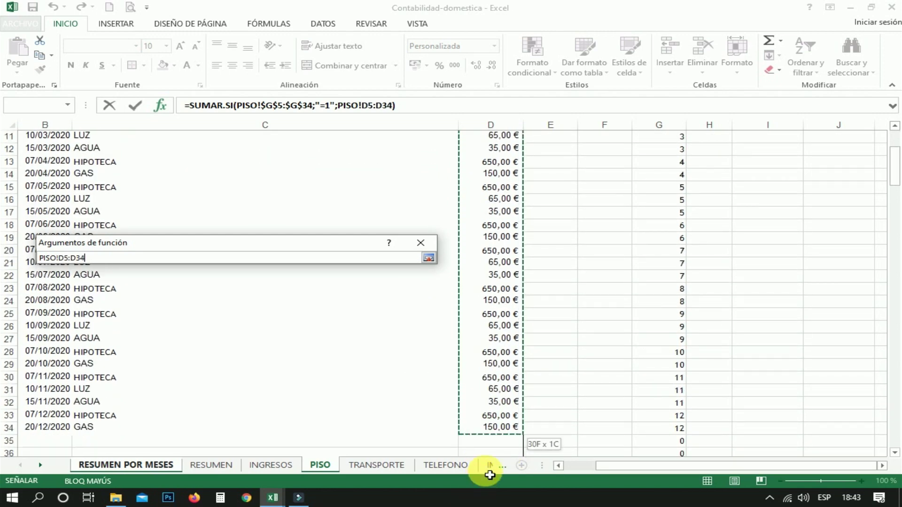
drag(505, 459, 503, 430)
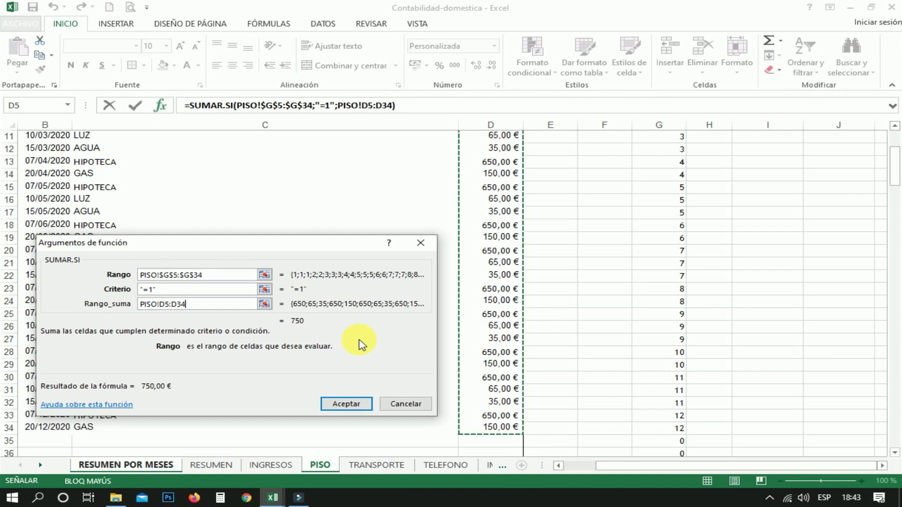
key(F4)
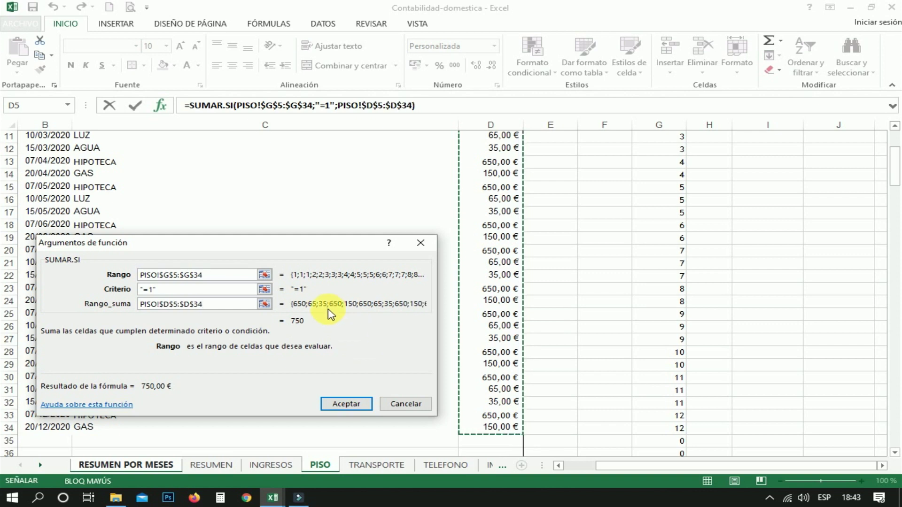
click(346, 404)
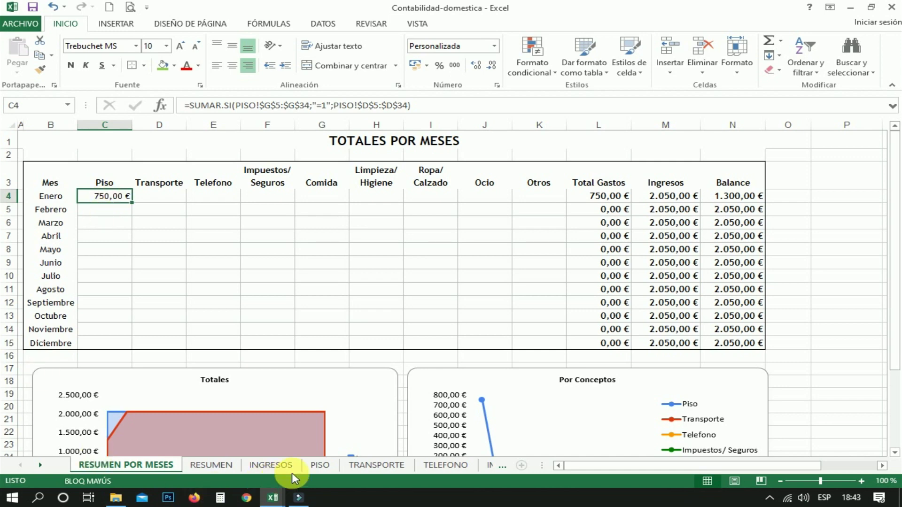
click(315, 466)
Step: Verify January's three PISO amounts sum to 750,00 €, then fill C4's formula down to C15
scroll(282, 291, up, 4)
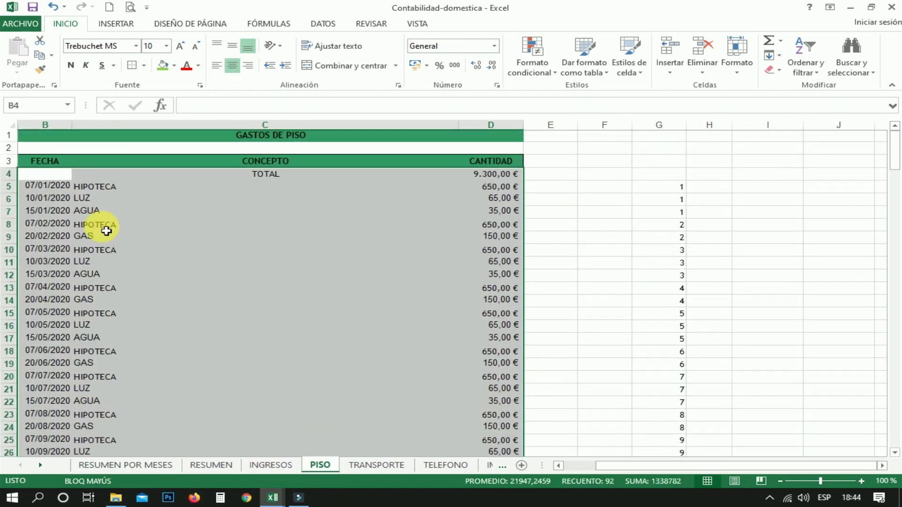
click(61, 193)
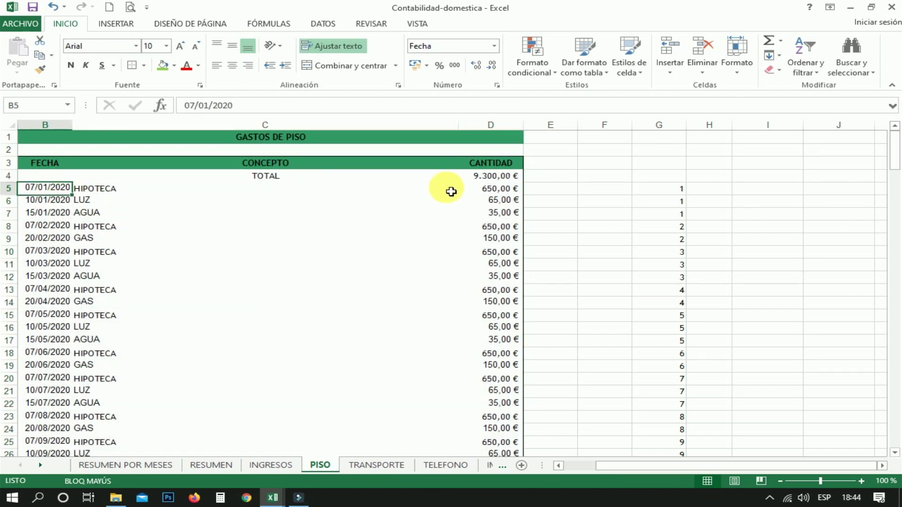
click(504, 194)
drag(503, 194, 504, 217)
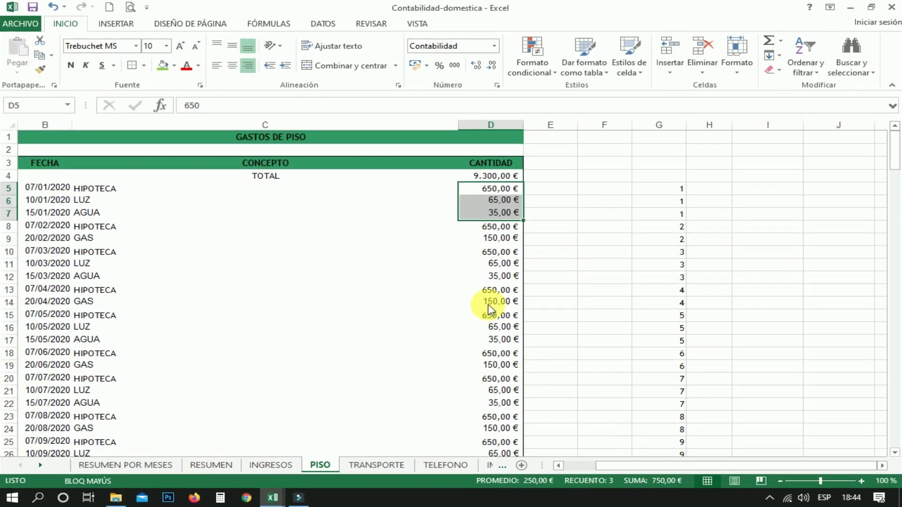
key(ctrl+q)
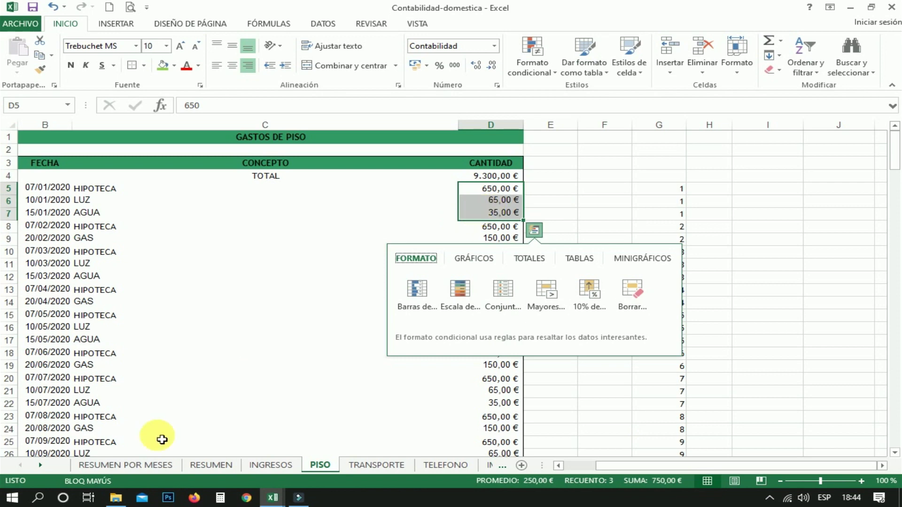
click(153, 465)
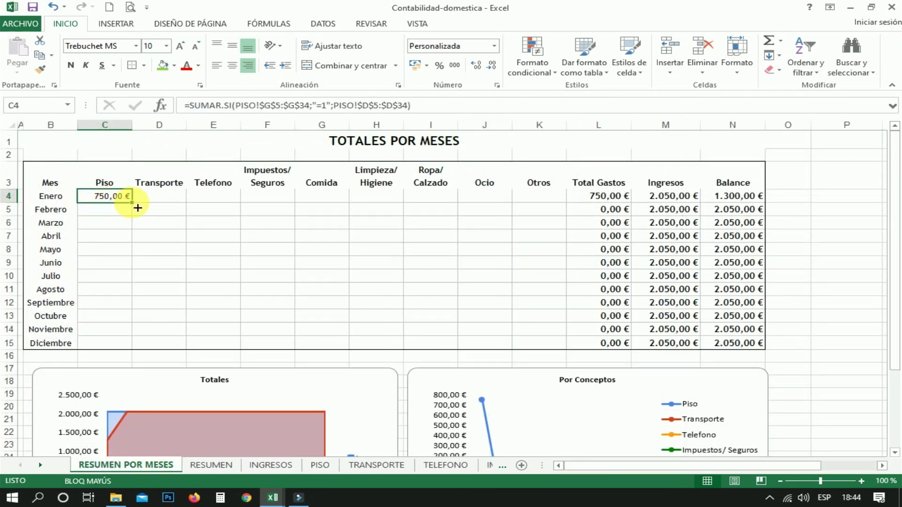
drag(138, 208, 121, 356)
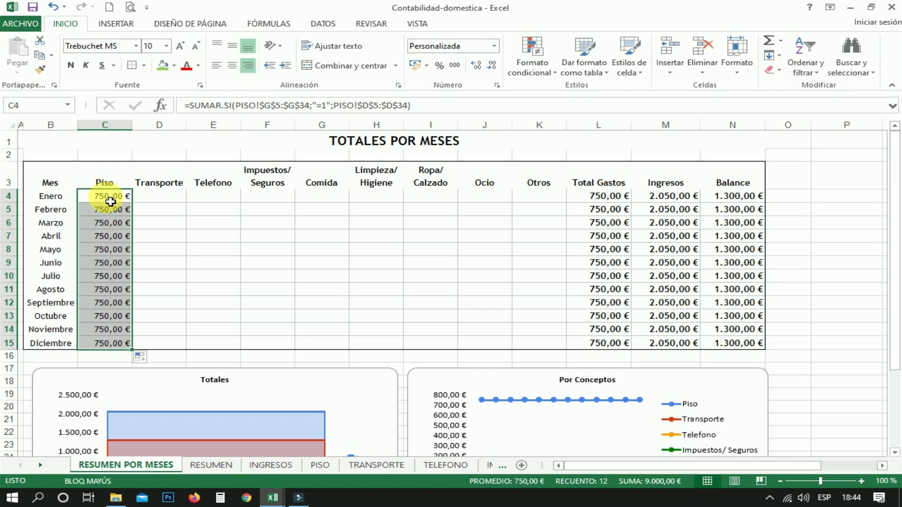
Step: Change Febrero's Piso formula in C5 to use criterion "=2"
click(115, 216)
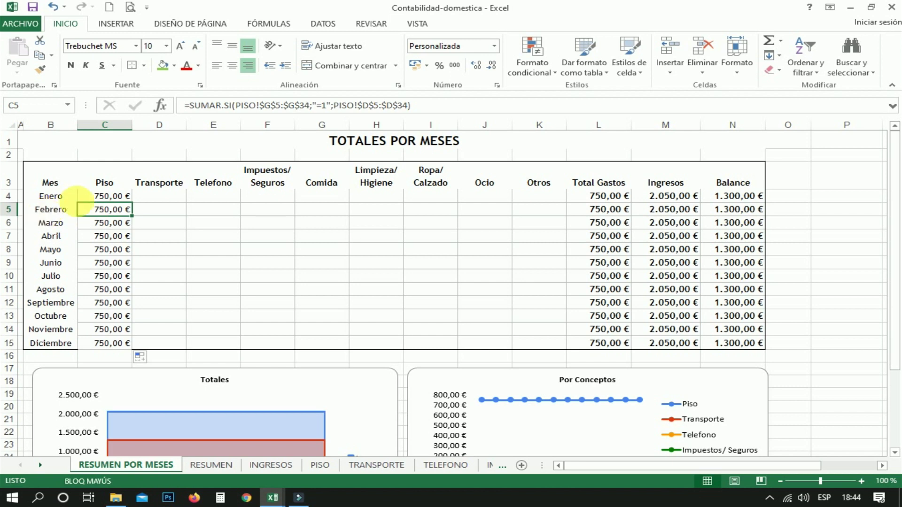
click(101, 202)
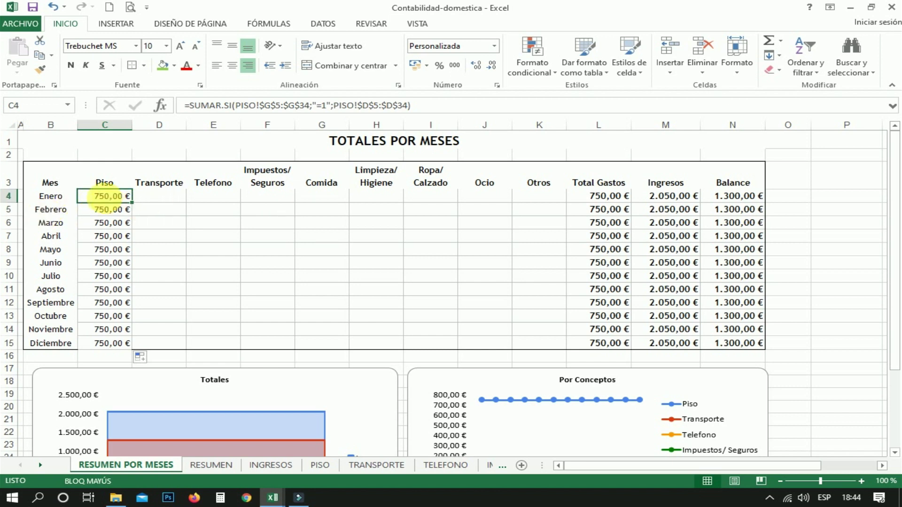
click(104, 210)
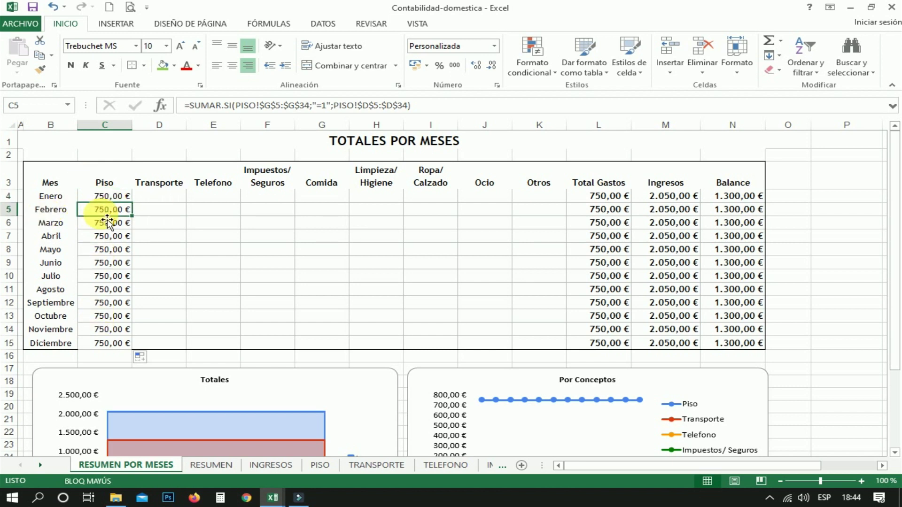
click(321, 105)
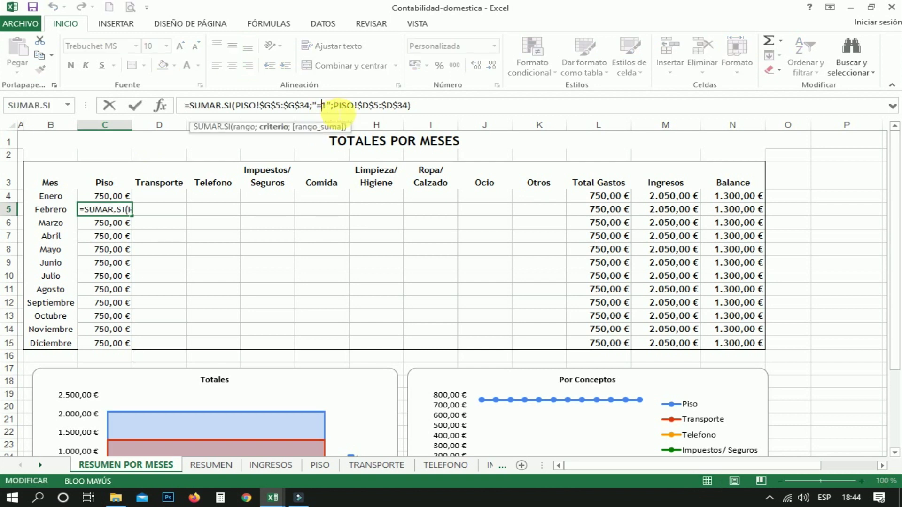
key(Delete)
text(2)
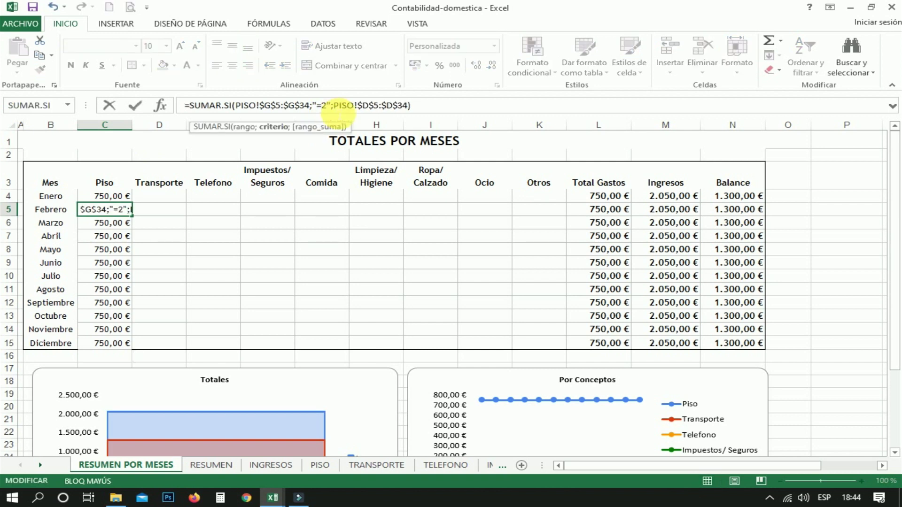
key(Return)
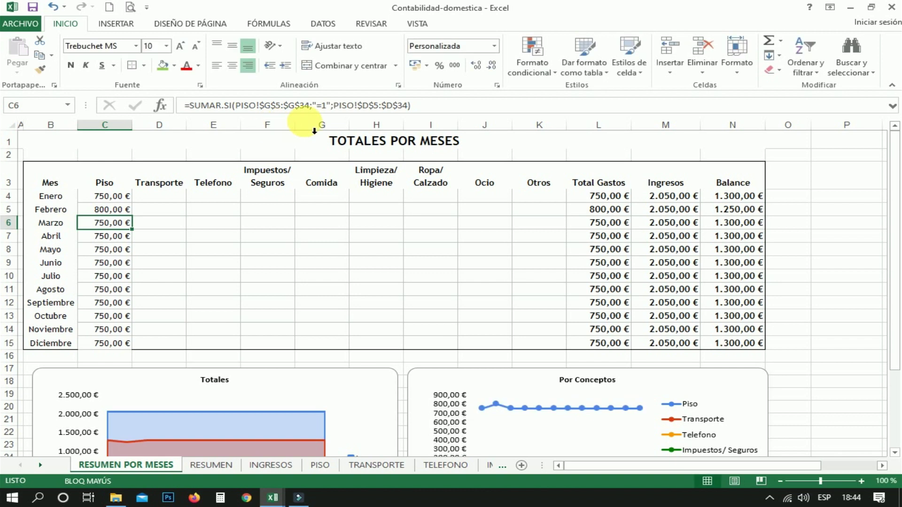
Step: Change Marzo's criterion in C6 to "=3" and begin setting Abril's in C7 to 4
click(321, 105)
text(3)
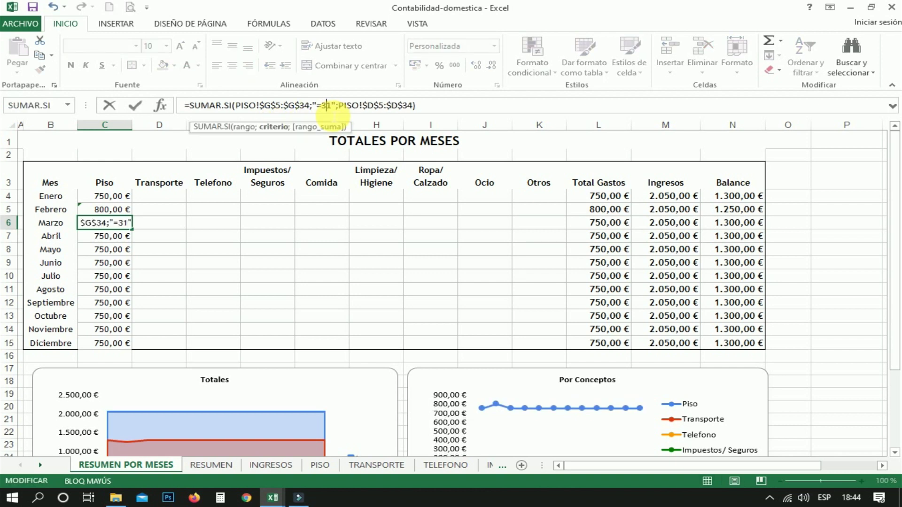
key(Delete)
key(Return)
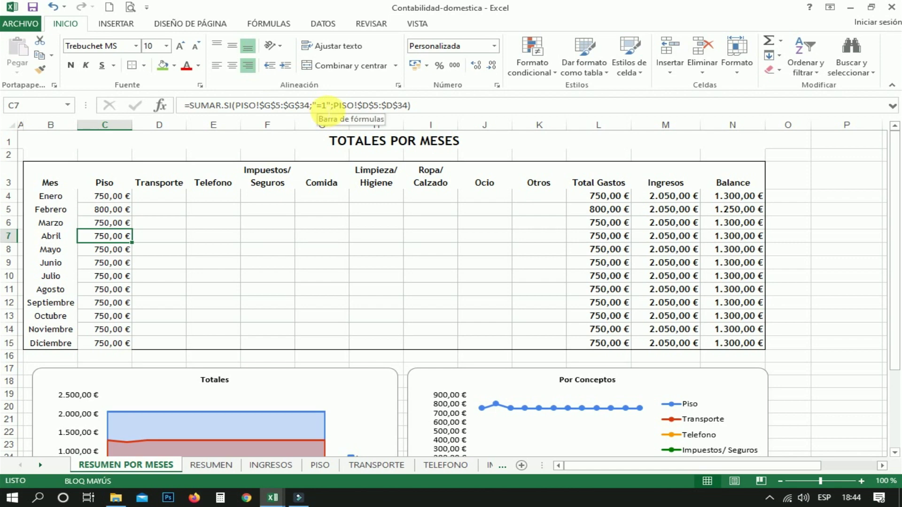
click(323, 105)
text(4)
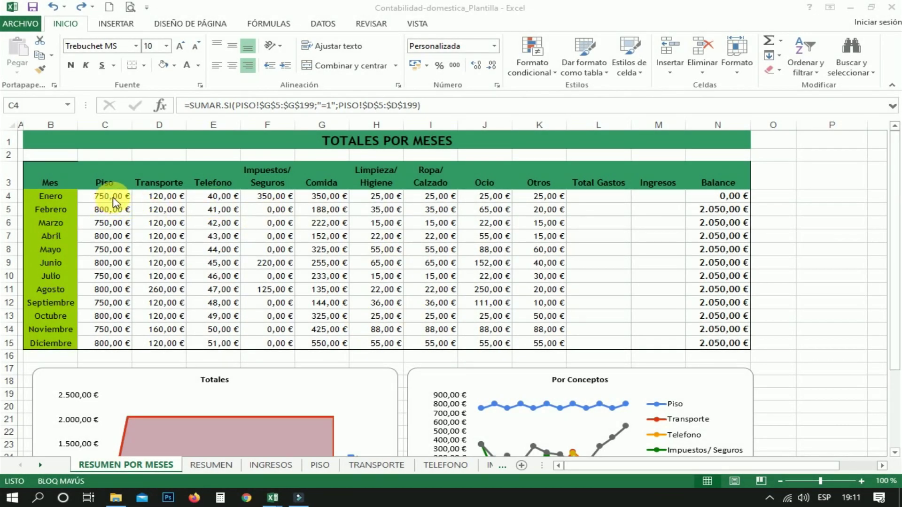
click(117, 198)
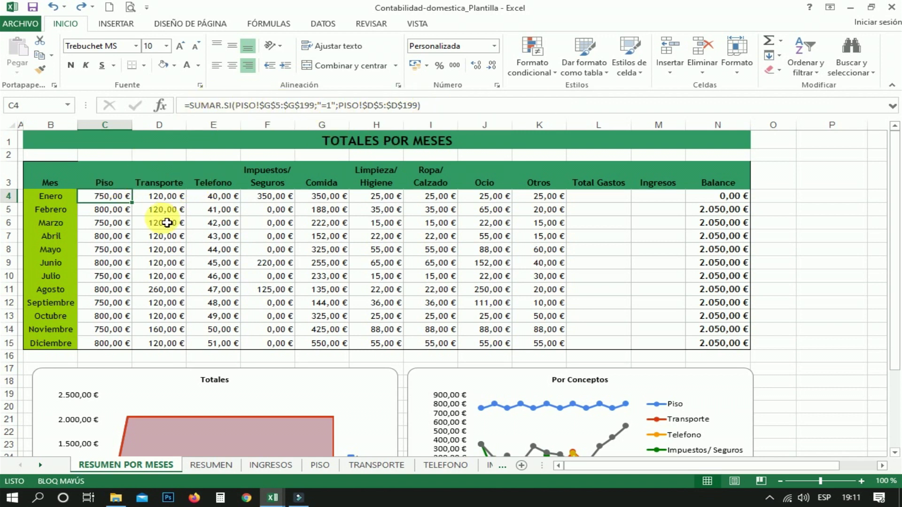
click(117, 252)
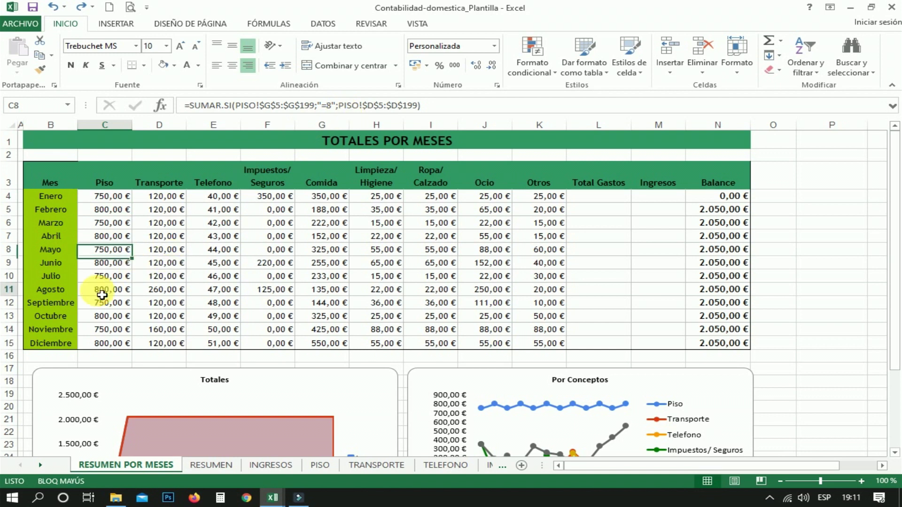
click(114, 196)
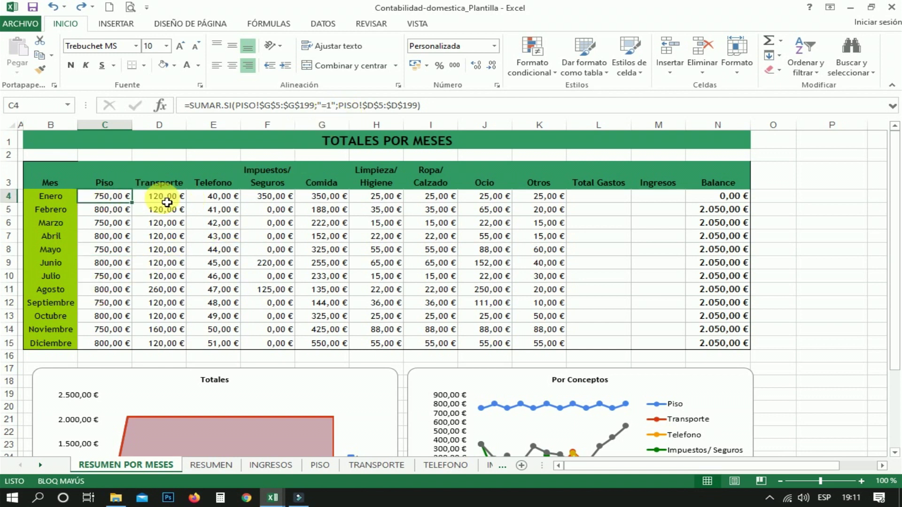
click(167, 199)
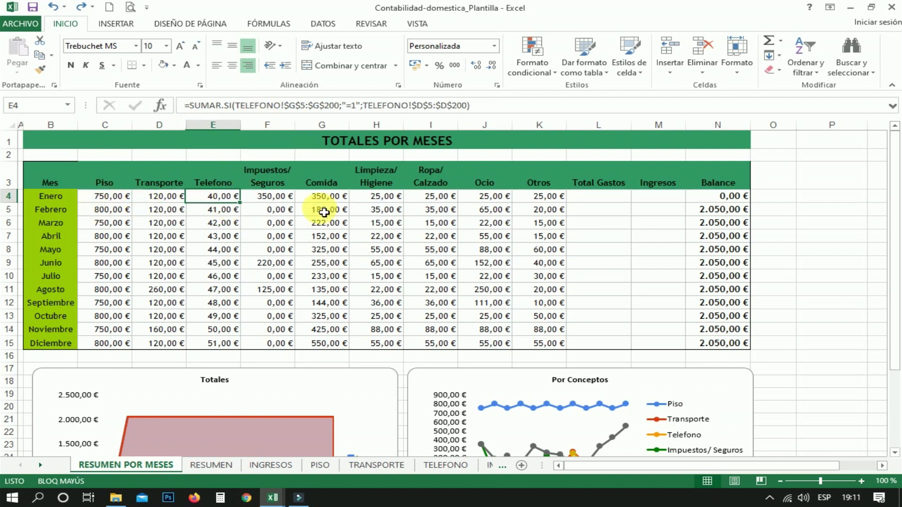
key(Right)
key(Right)
key(Right)
key(Down)
key(Down)
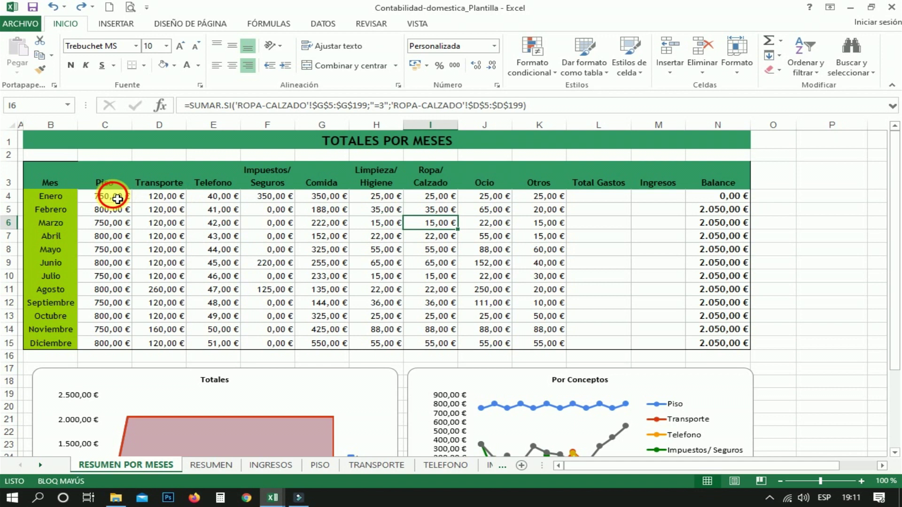
click(117, 199)
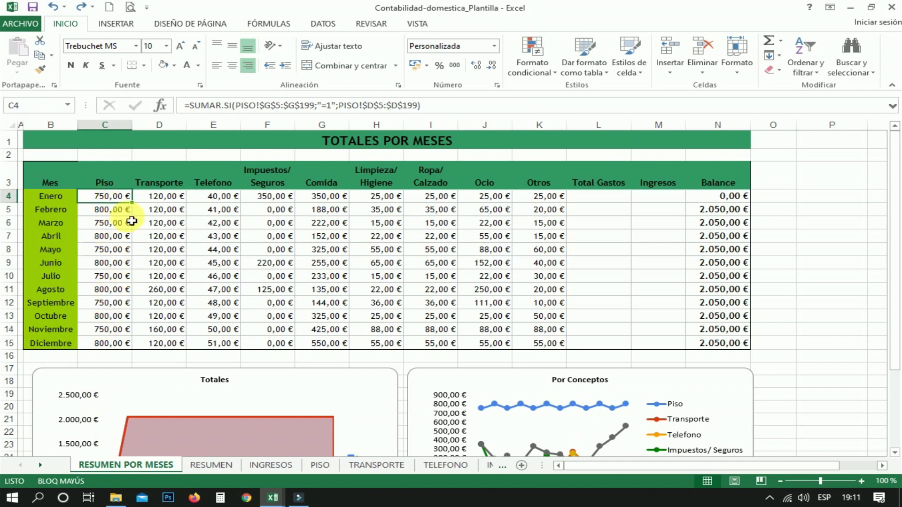
Step: Copy the Piso formula into D4 and repoint it to TRANSPORTE!$G$5:$G$199 and TRANSPORTE!$D$5:$D$199
drag(139, 206, 184, 209)
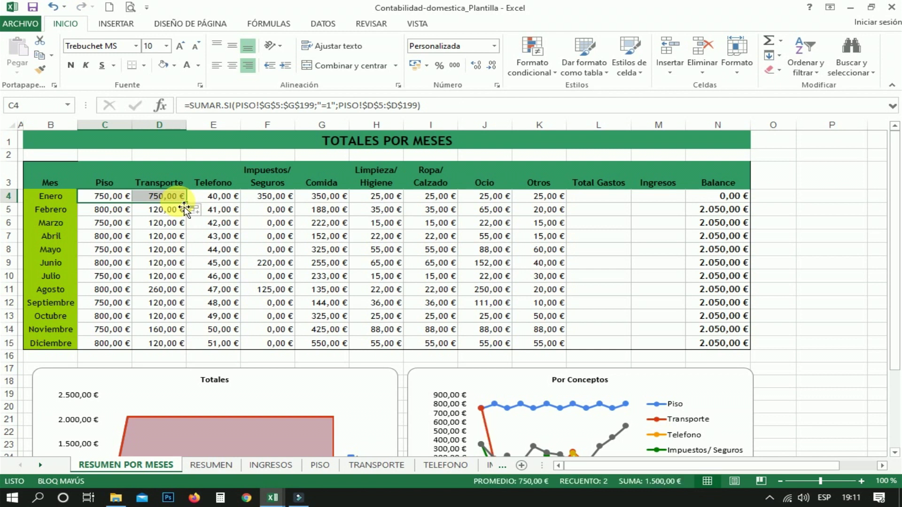
click(174, 201)
click(234, 106)
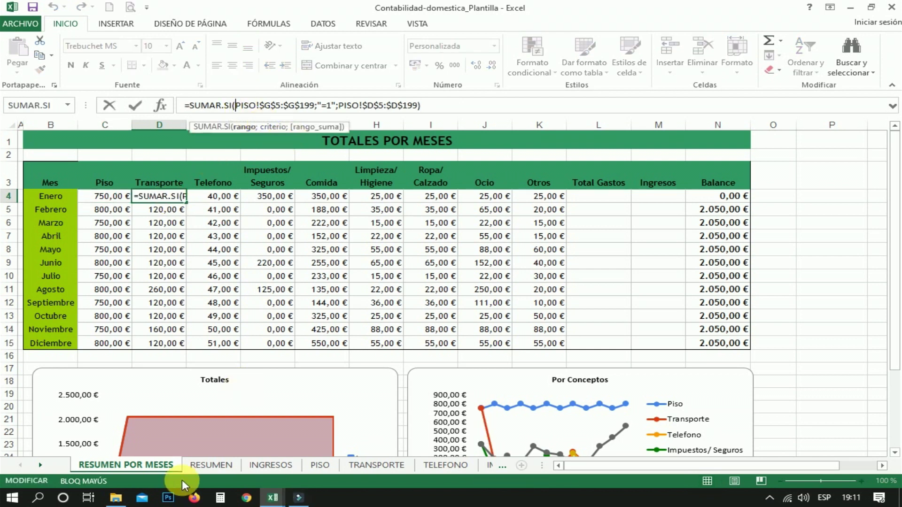
click(376, 465)
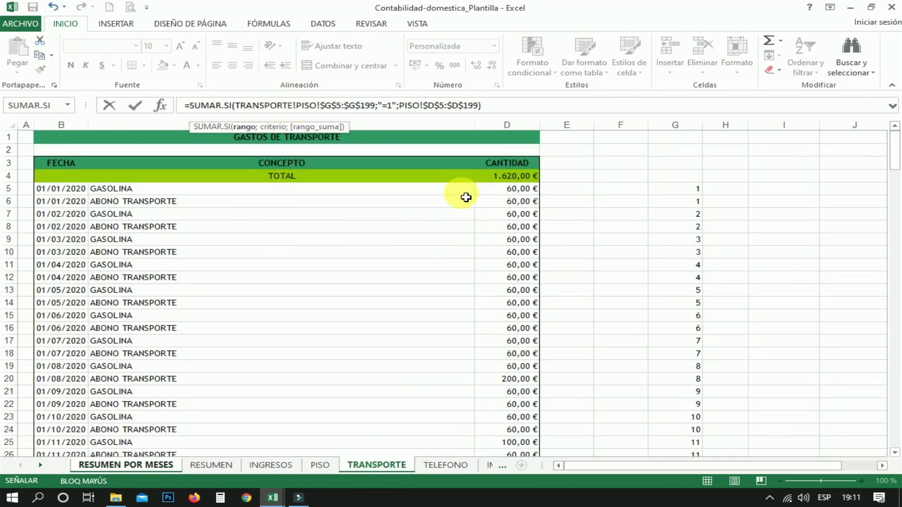
key(Delete)
key(Delete)
key(Delete)
key(Delete)
key(Delete)
key(Delete)
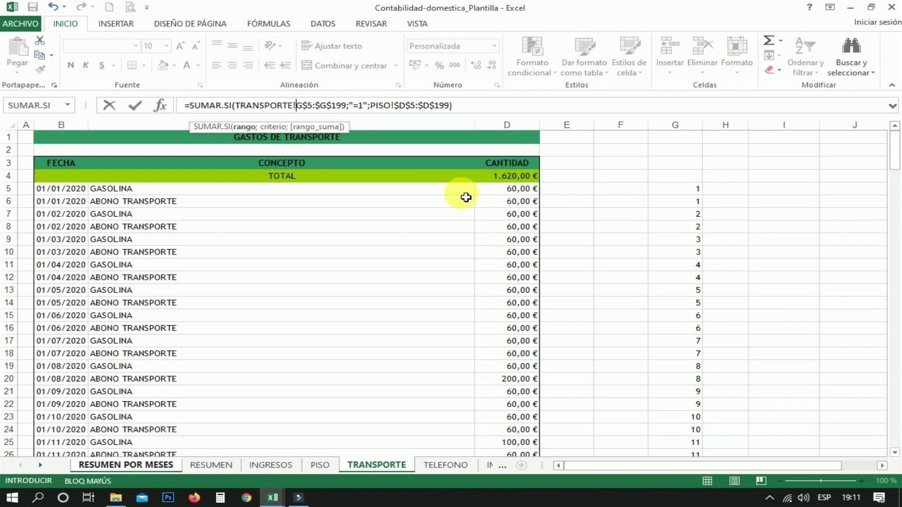
text($)
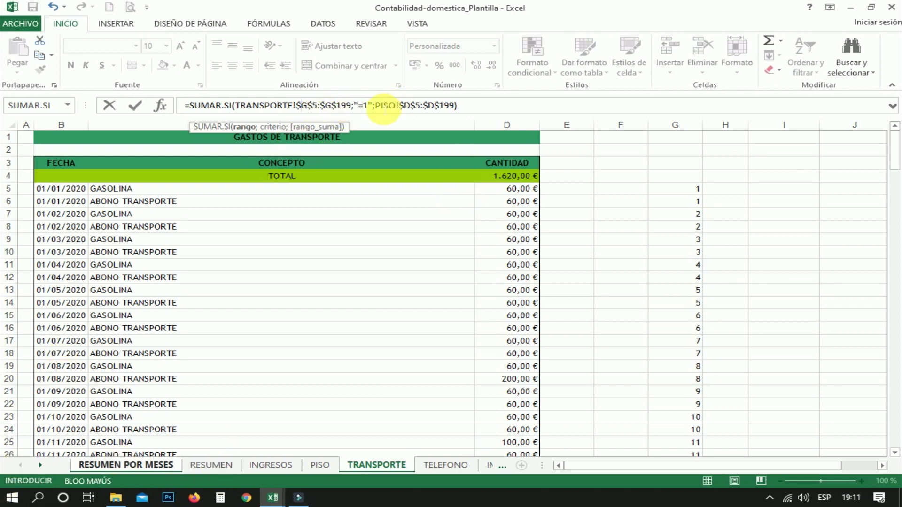
click(376, 107)
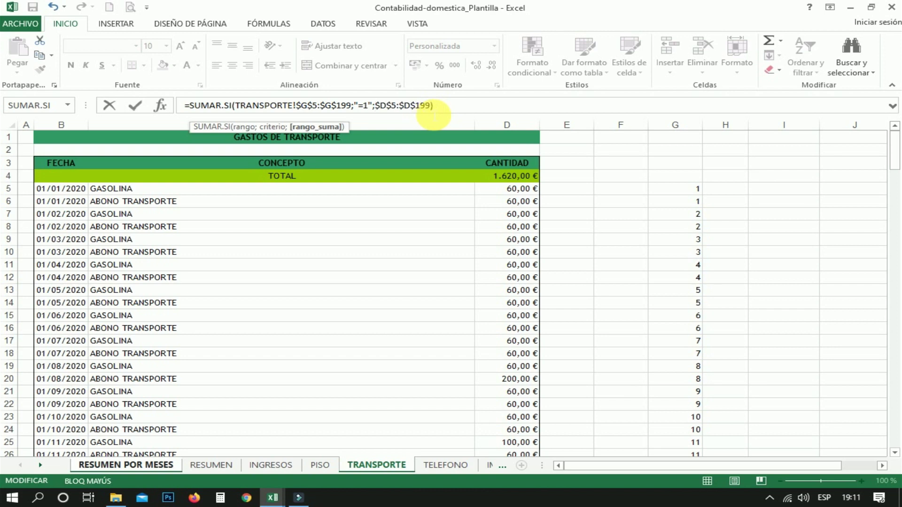
click(384, 465)
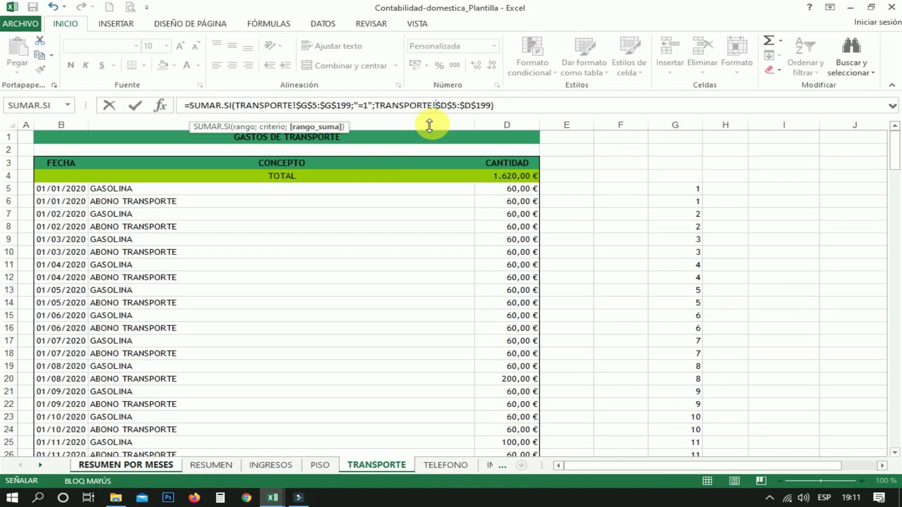
key(Return)
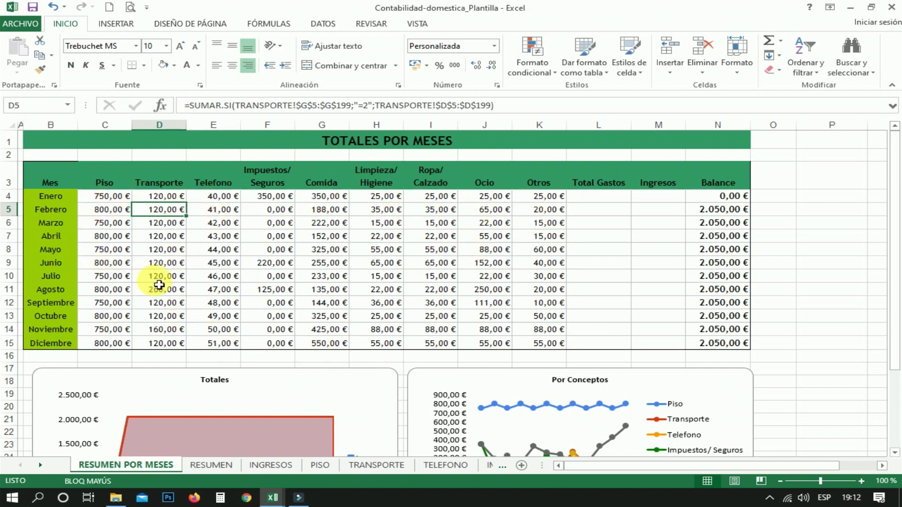
click(603, 201)
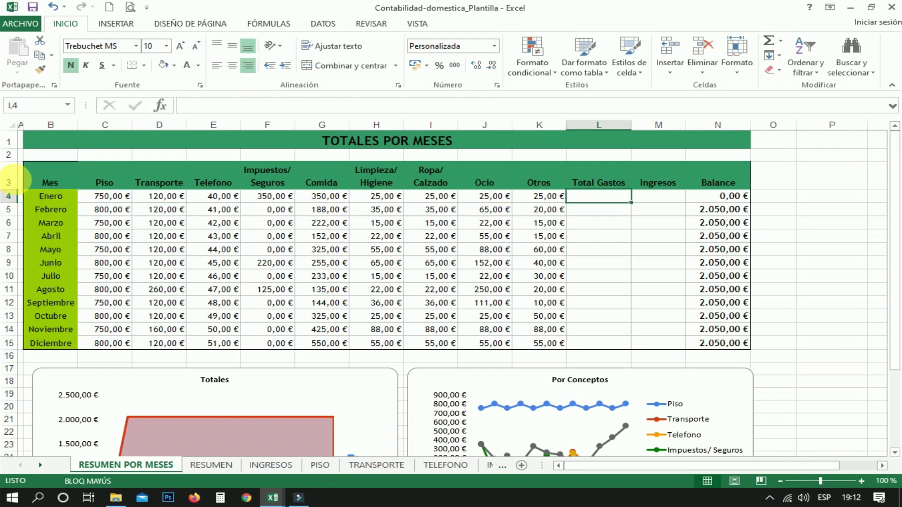
Step: AutoSum Enero's categories in L4 with =SUMA(C4:K4) and fill it down to L15
click(769, 43)
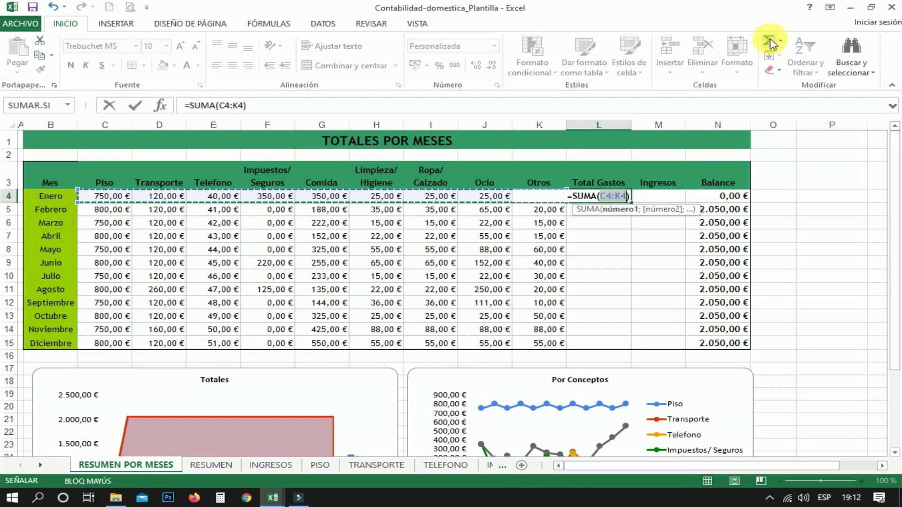
key(Return)
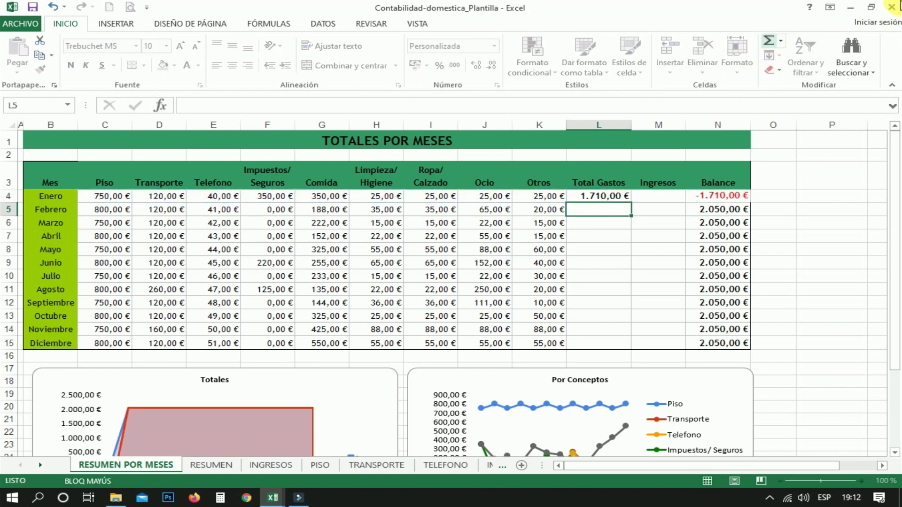
click(610, 199)
drag(631, 208, 631, 349)
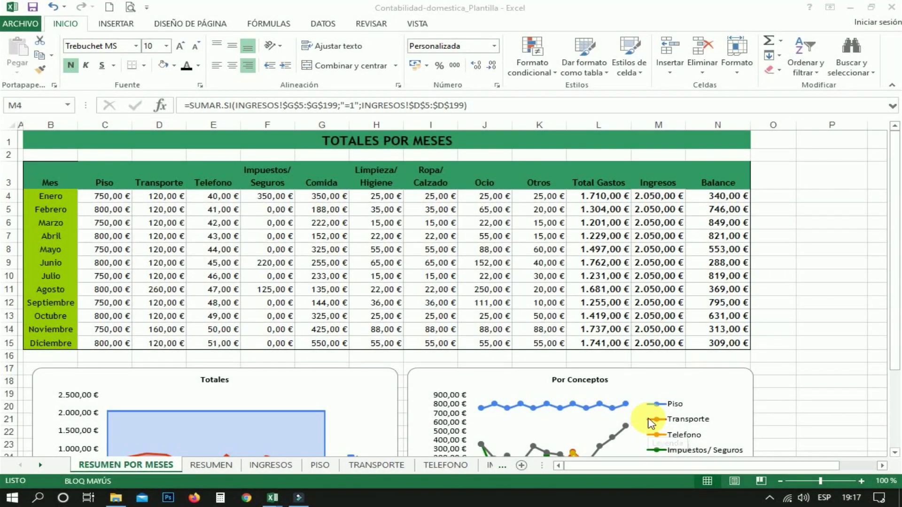
click(665, 199)
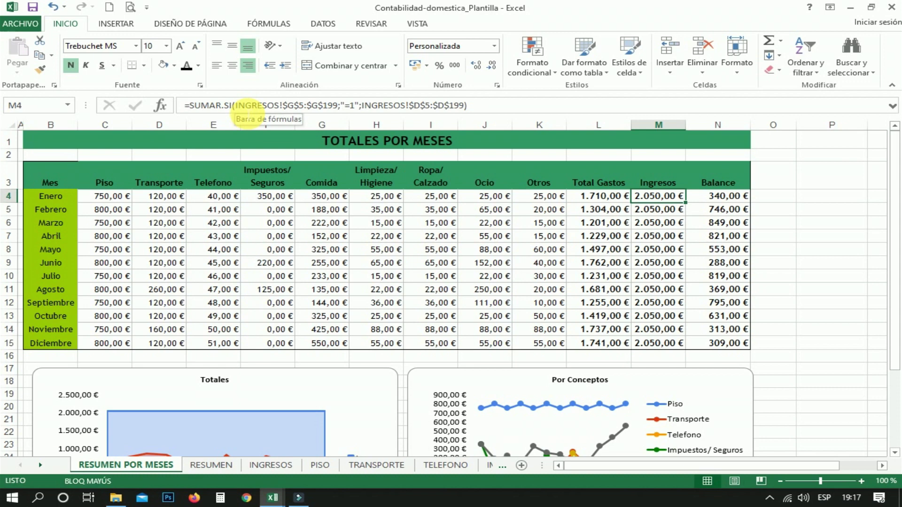
click(160, 107)
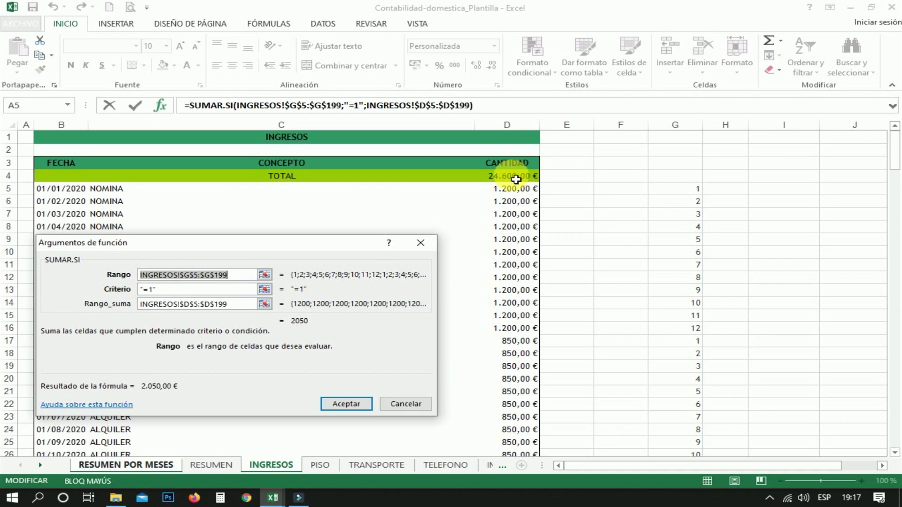
click(347, 403)
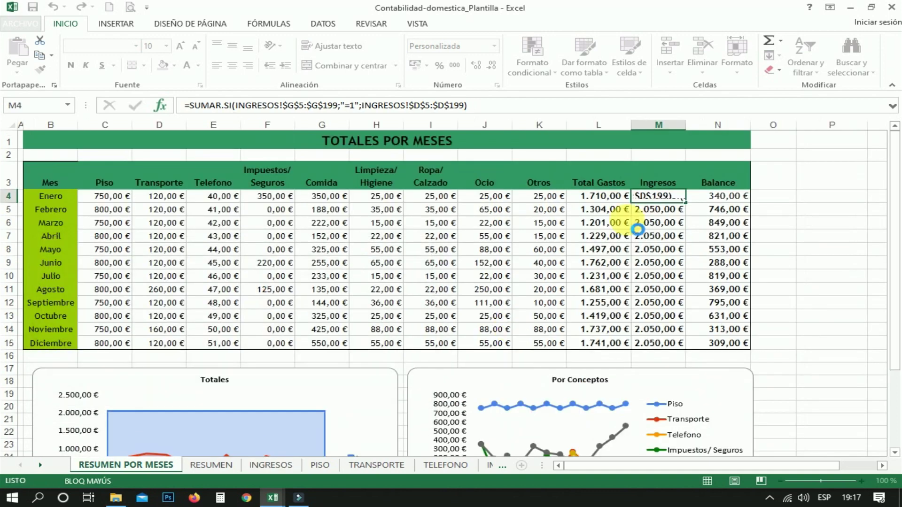
click(733, 204)
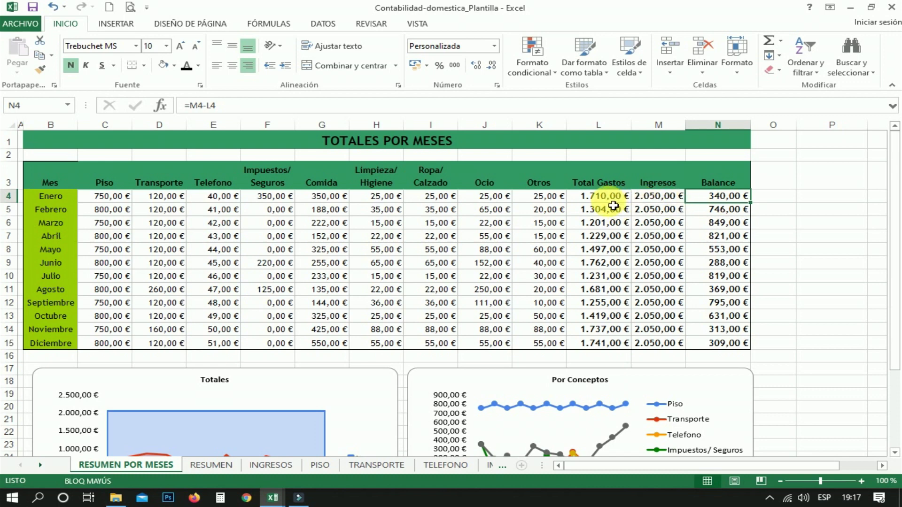
scroll(614, 205, down, 1)
scroll(694, 195, up, 1)
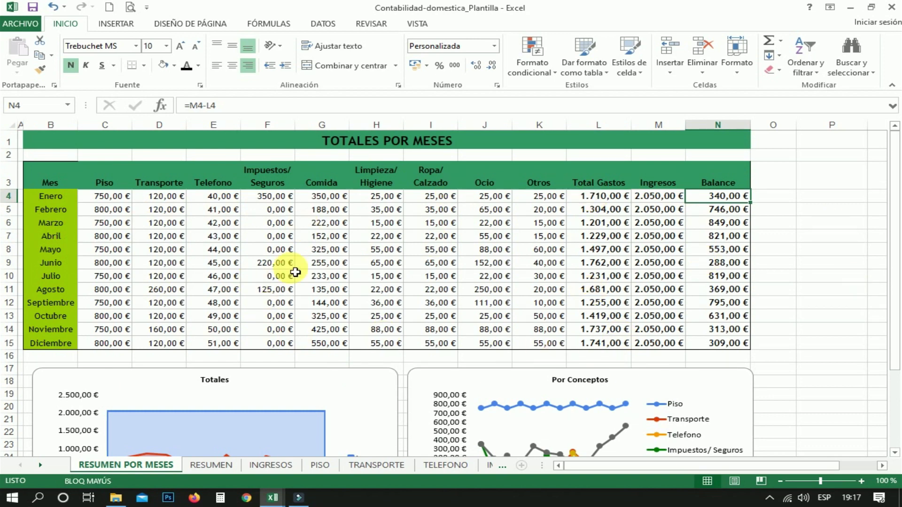
scroll(416, 291, down, 1)
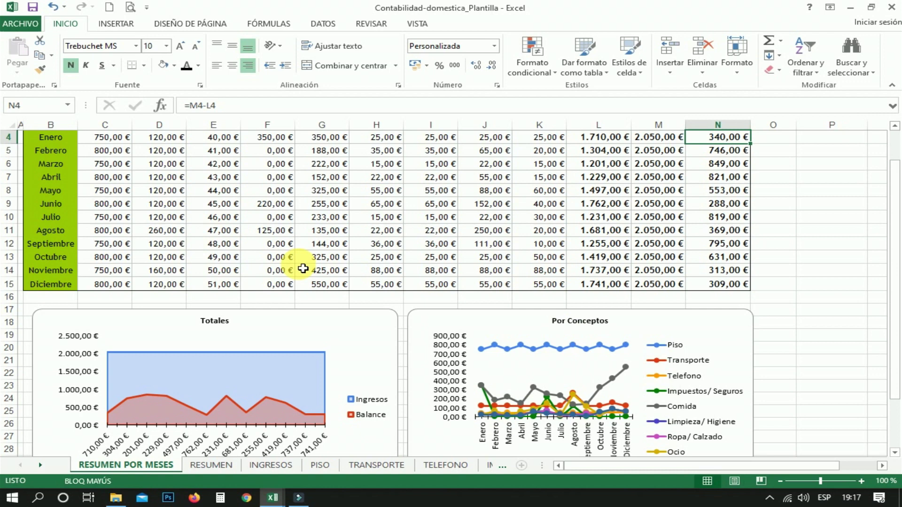
scroll(409, 237, up, 1)
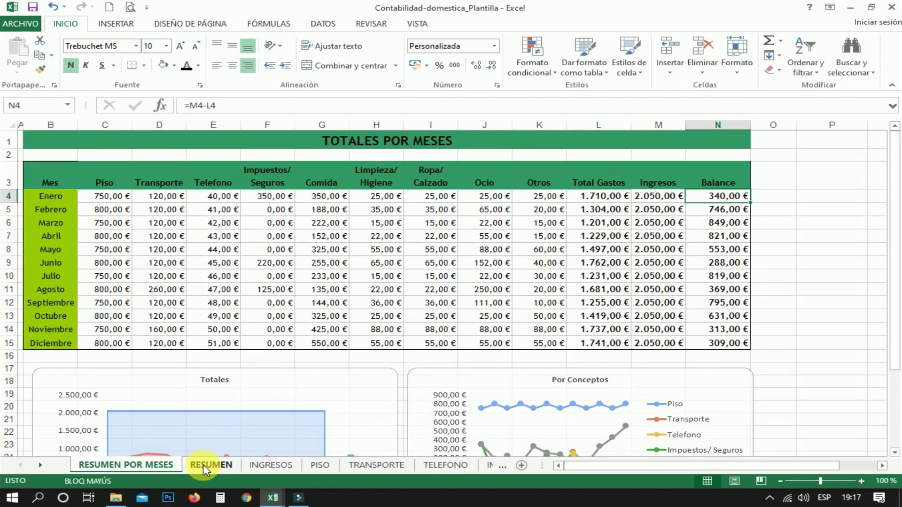
Step: Inspect the RESUMEN sheet's Piso total formula against the PISO and TRANSPORTE sheets
click(203, 464)
click(334, 188)
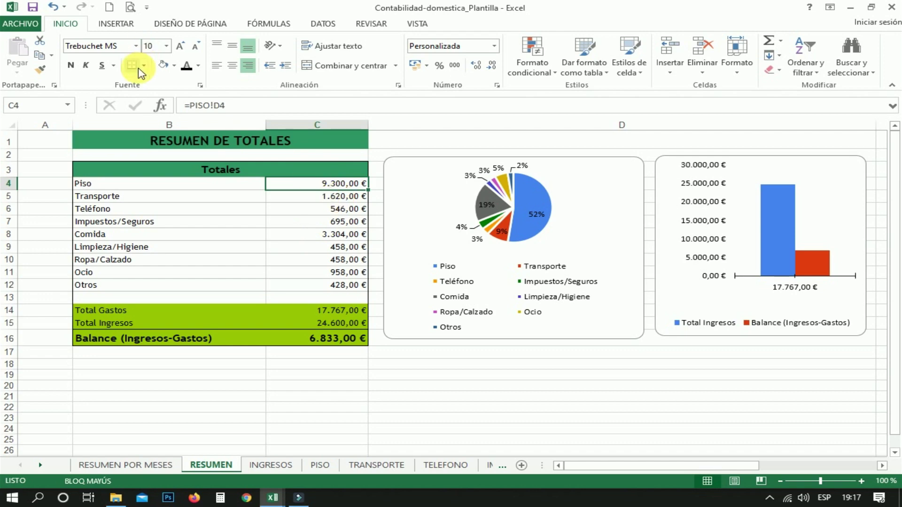
click(320, 465)
click(376, 465)
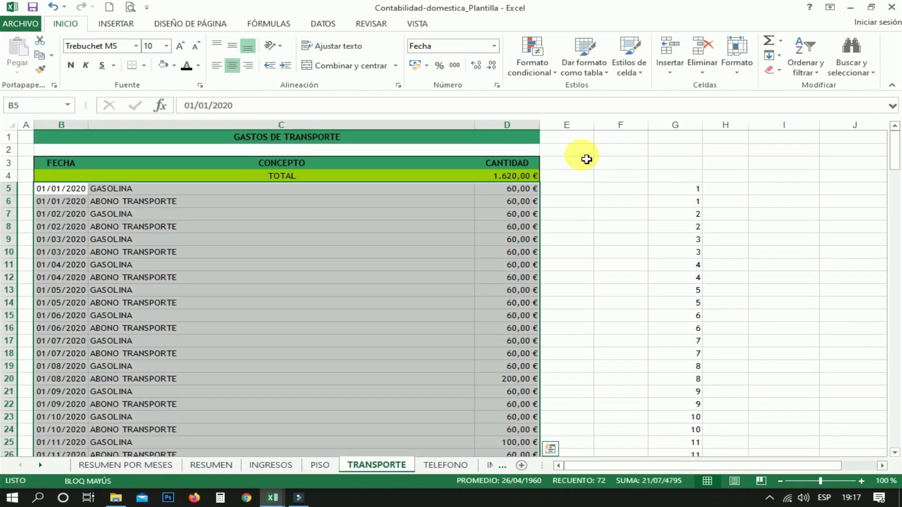
click(222, 465)
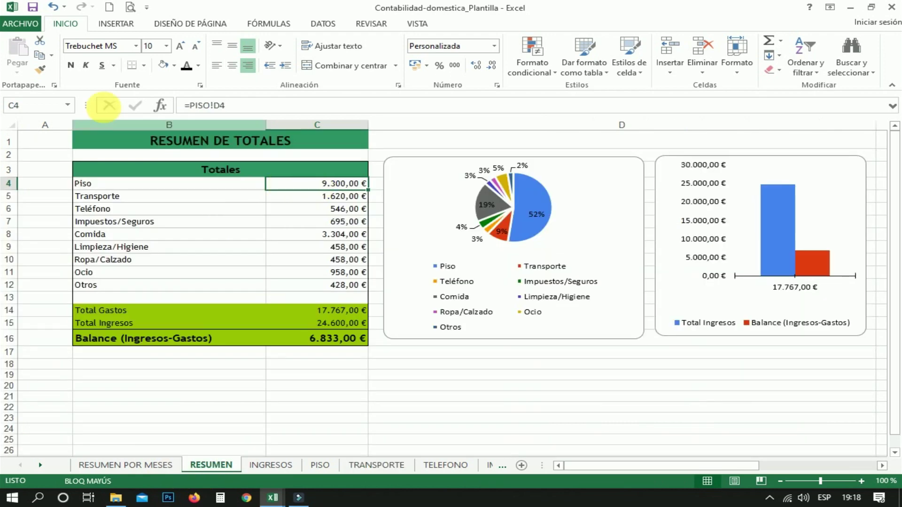
Step: Relink RESUMEN's Piso total to =PISO!D4 (9.300,00 €) and check the Total Gastos, Ingresos and Balance formulas
key(Delete)
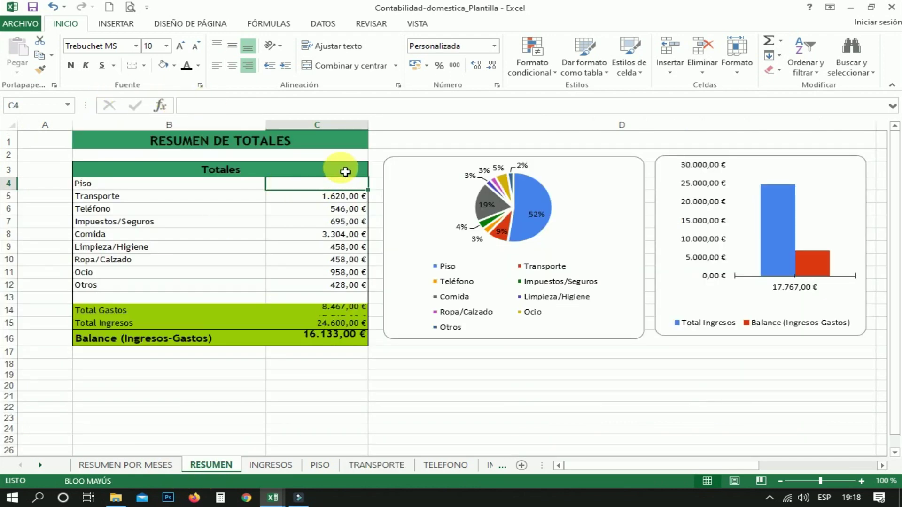
text(=)
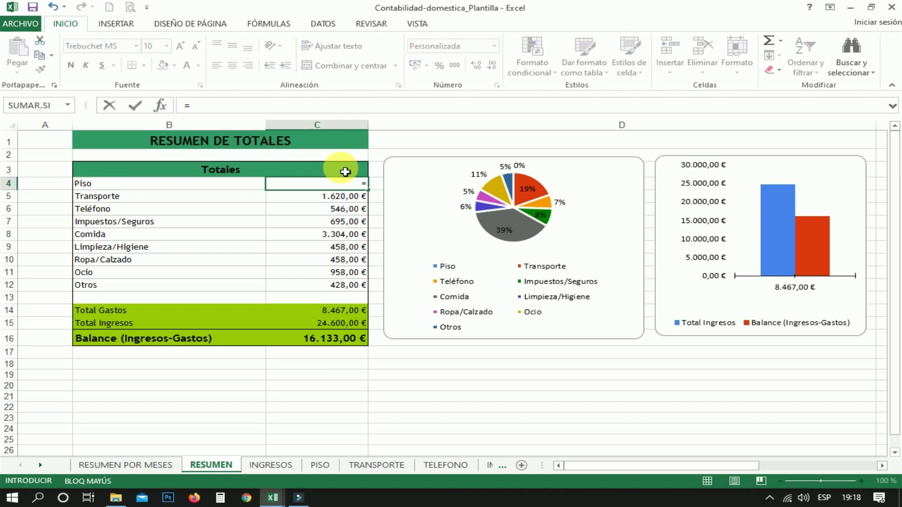
click(321, 465)
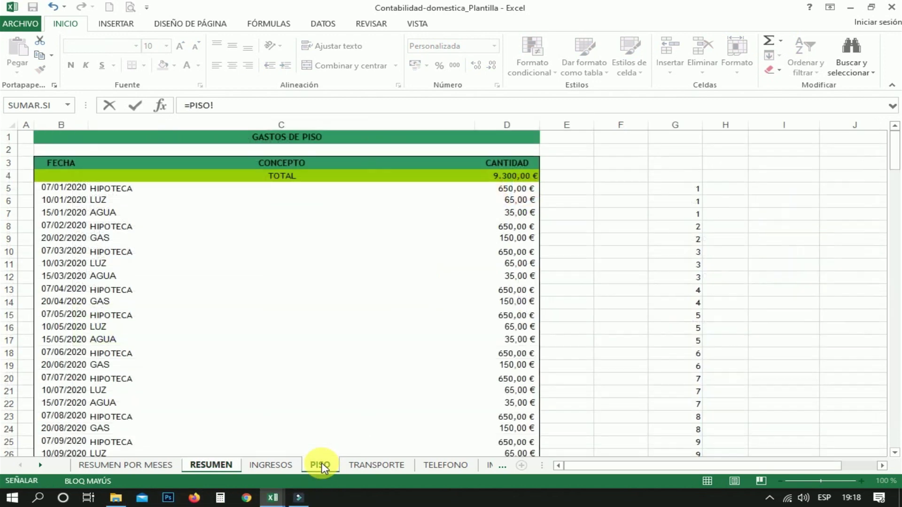
click(523, 179)
key(Return)
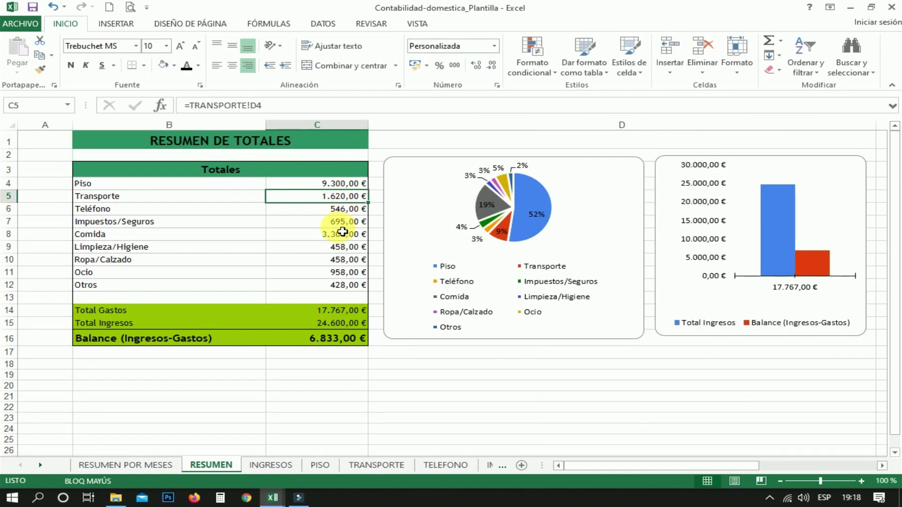
click(329, 311)
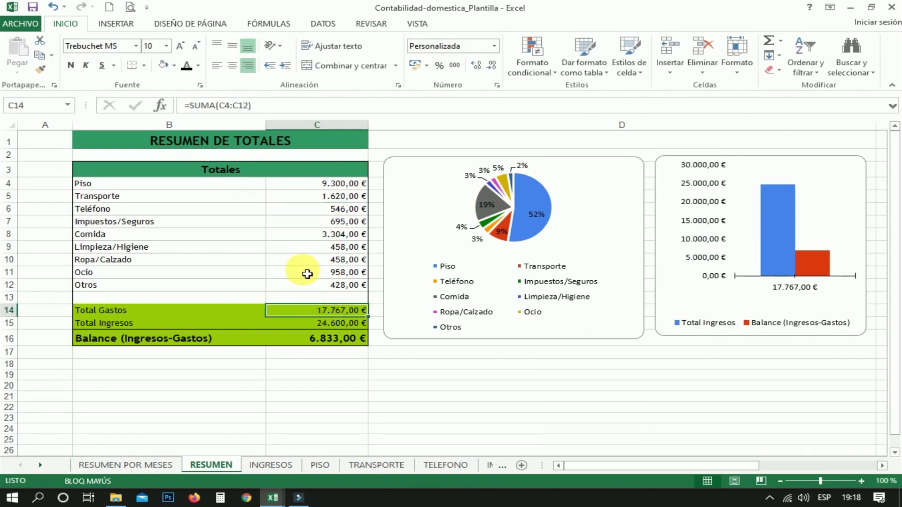
click(326, 332)
click(325, 342)
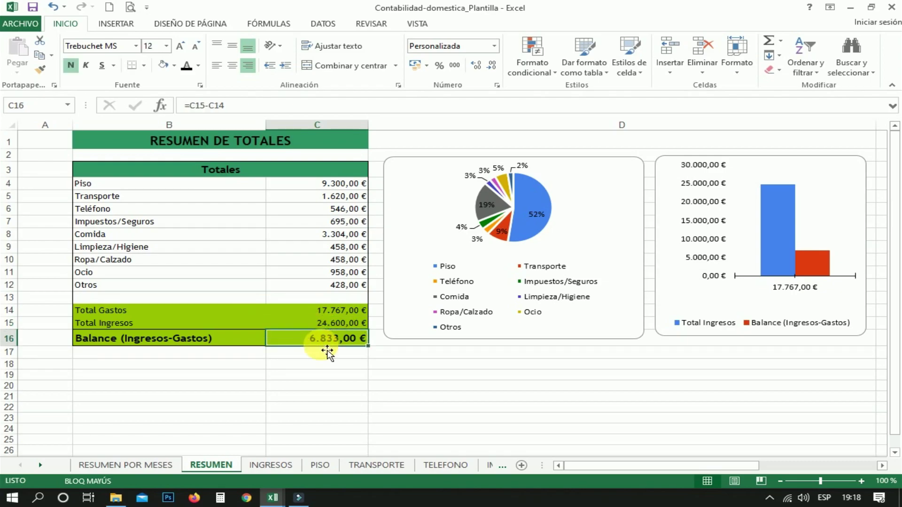